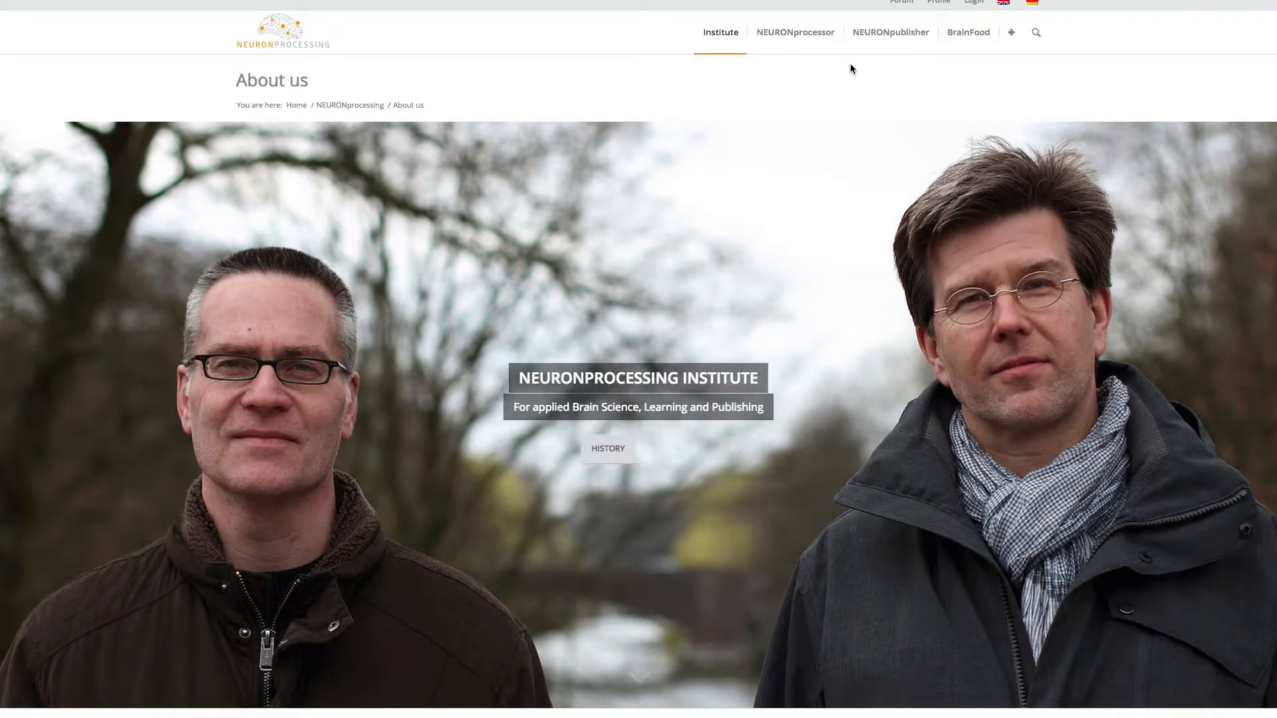
# Open the Software page for NEURONpublisher from the NEURONprocessing website
pyautogui.moveTo(885, 43)
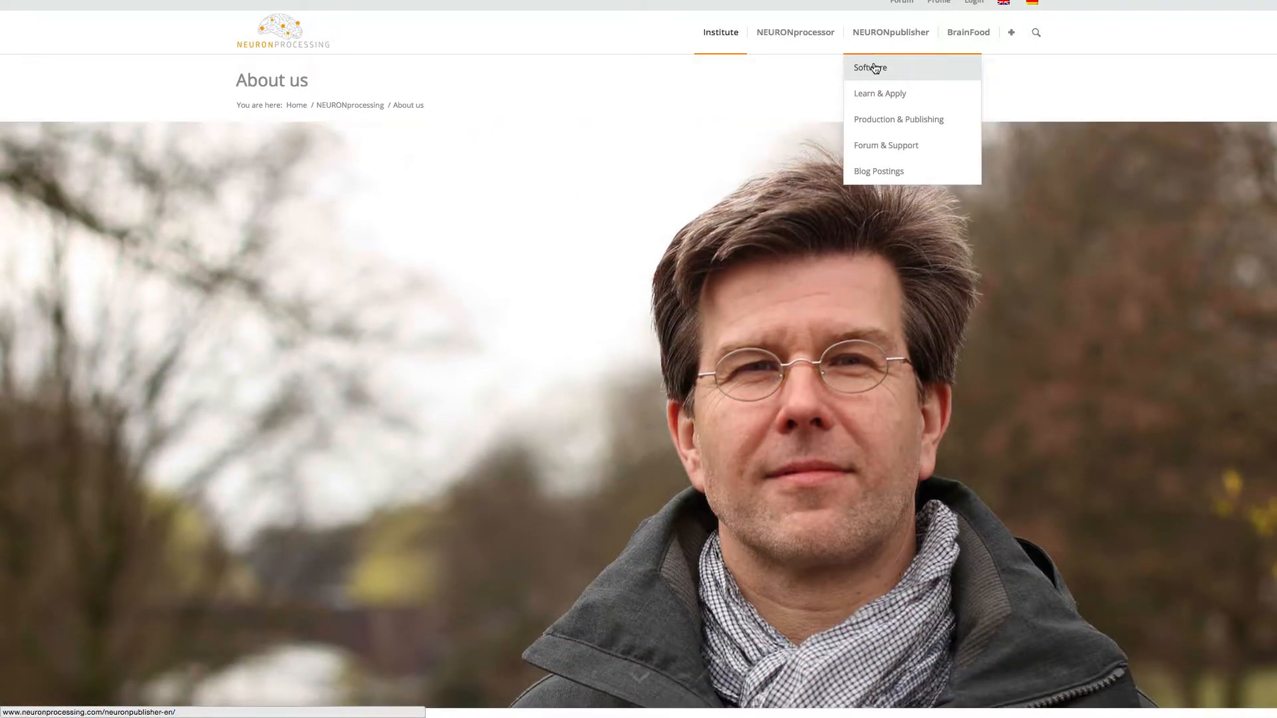
pyautogui.click(875, 68)
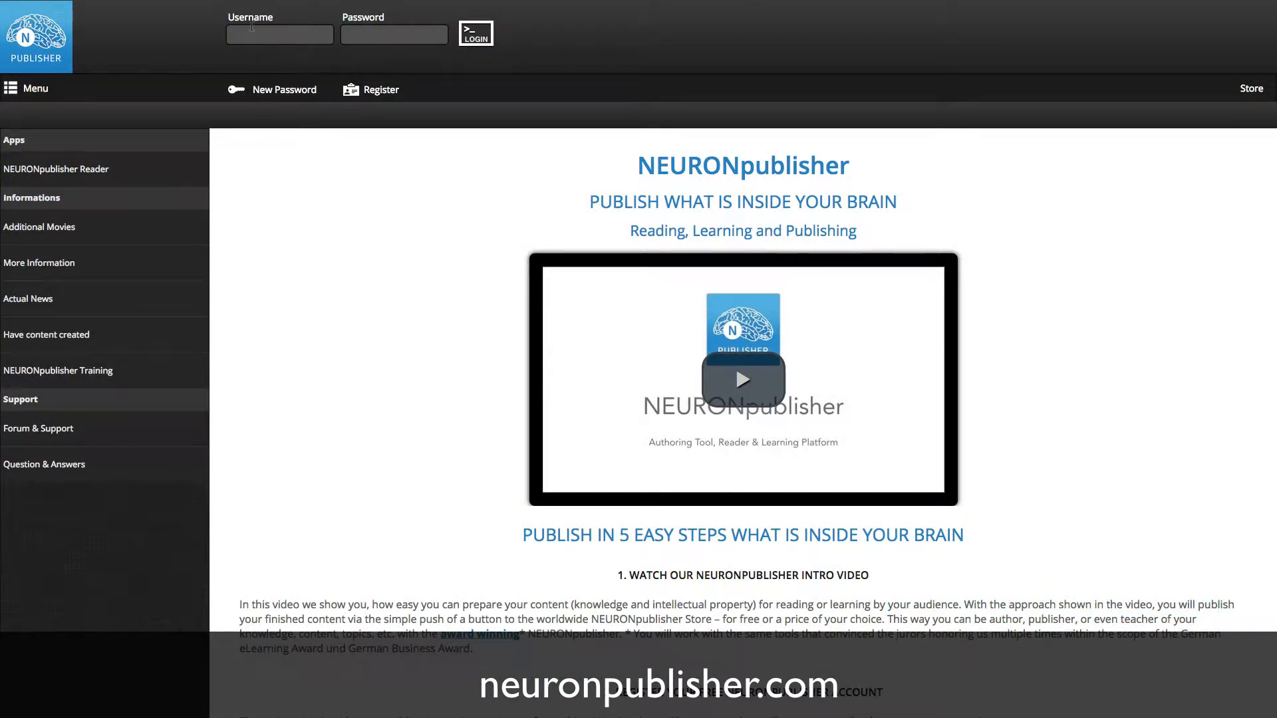
# Check the username and password login fields and open the registration for a new account
pyautogui.click(375, 39)
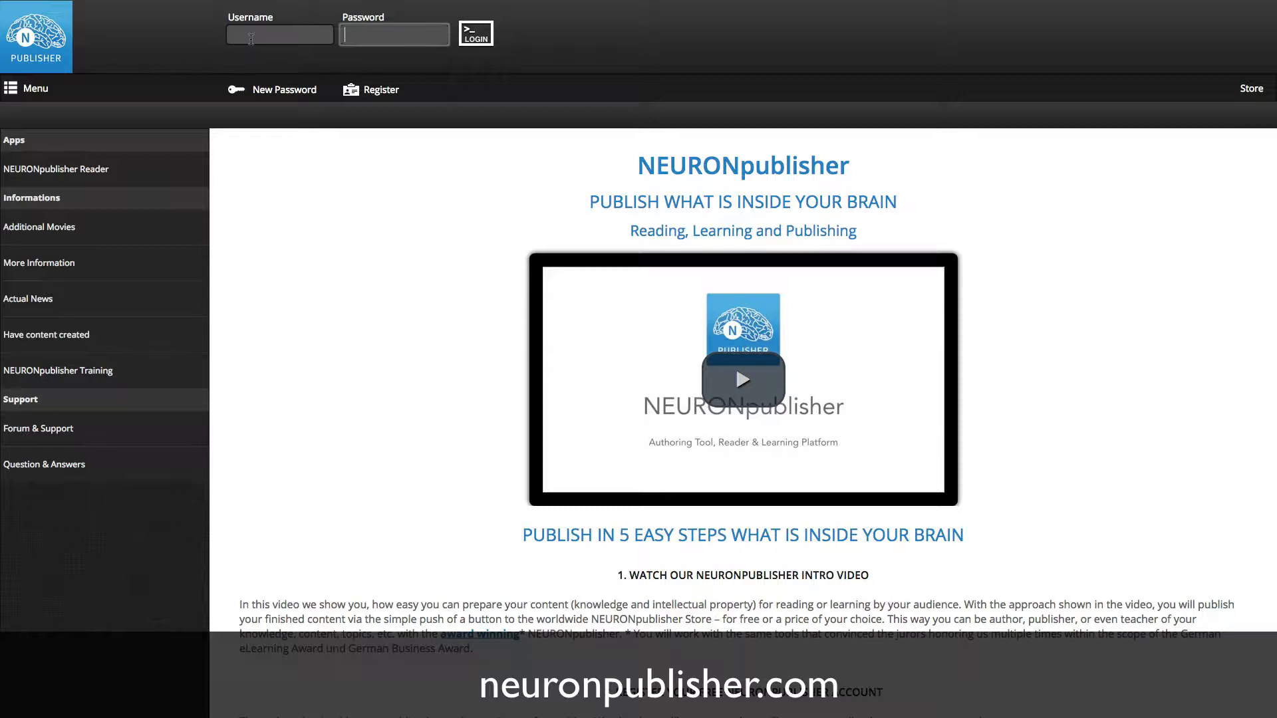
pyautogui.click(250, 39)
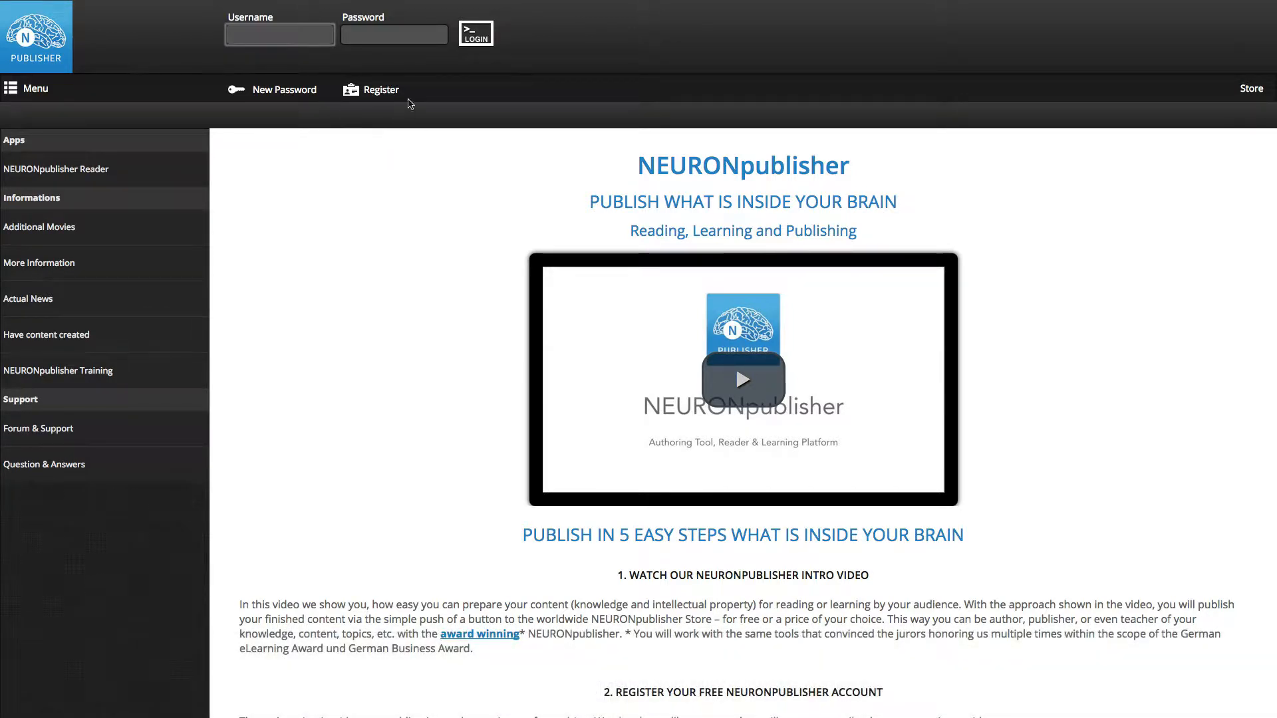
pyautogui.click(383, 90)
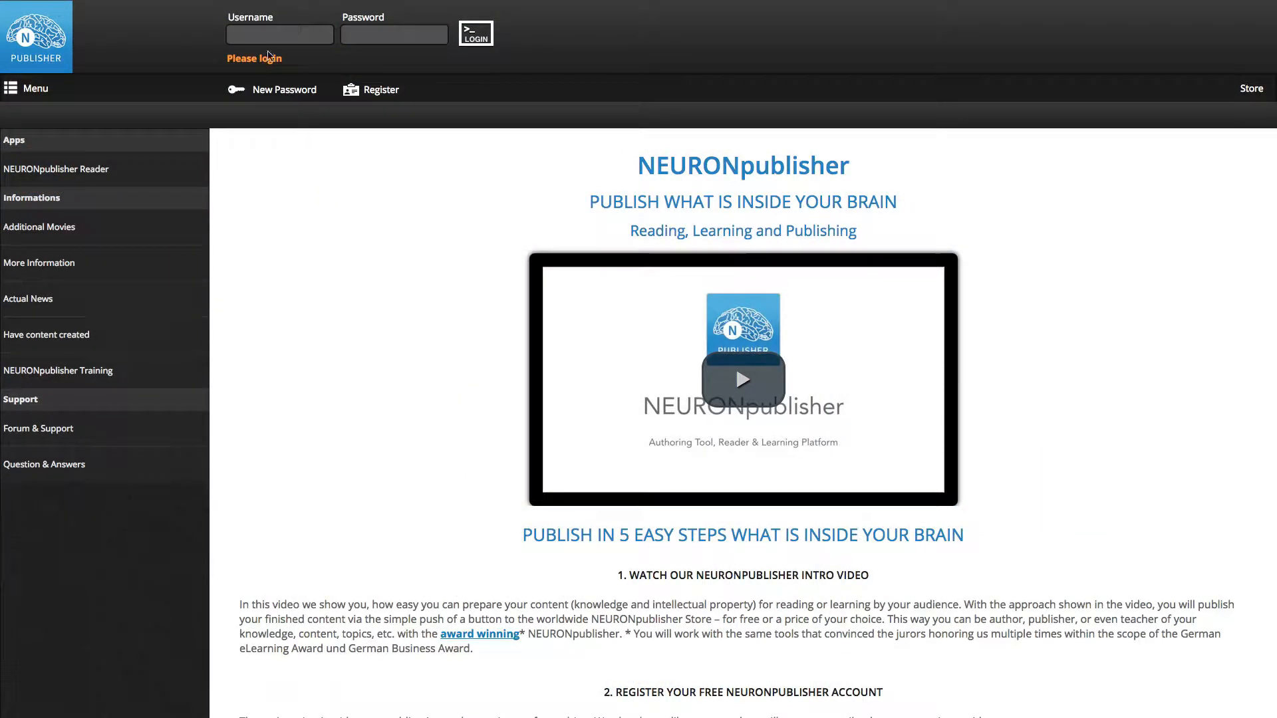
# Log in to NEURONpublisher with the account's username and password
pyautogui.click(261, 36)
pyautogui.write('your-username')
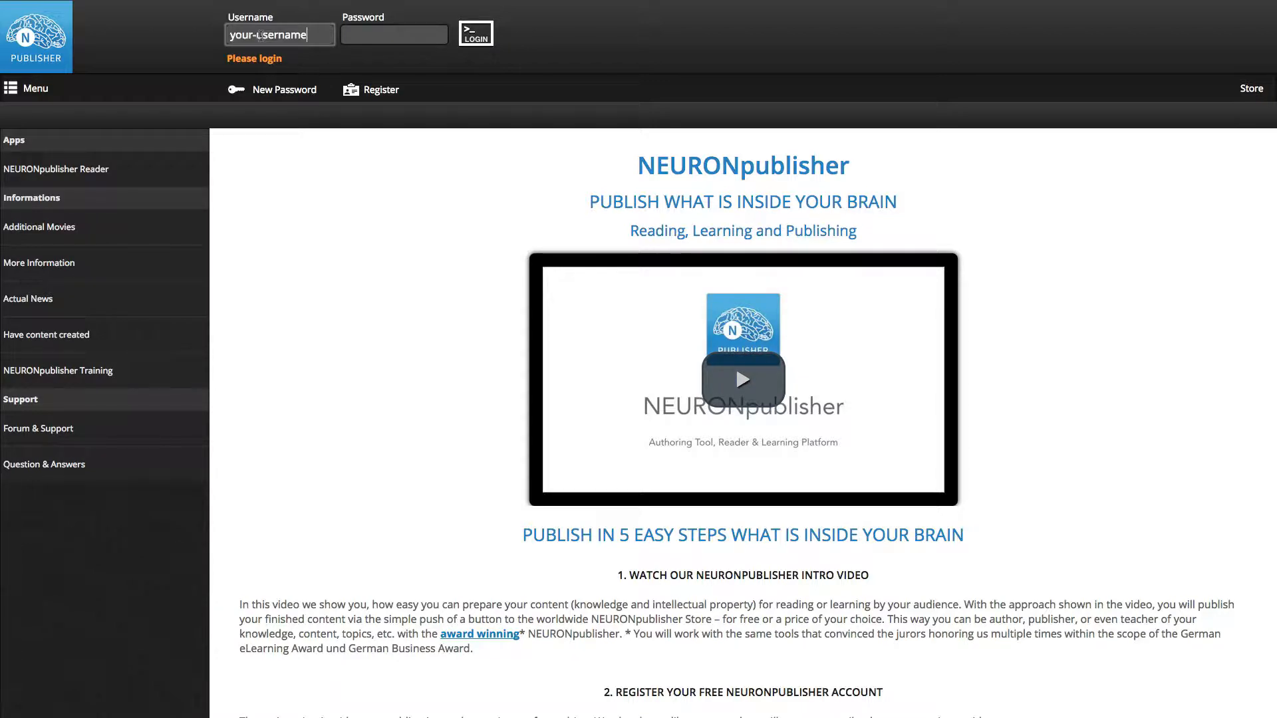
pyautogui.press('Tab')
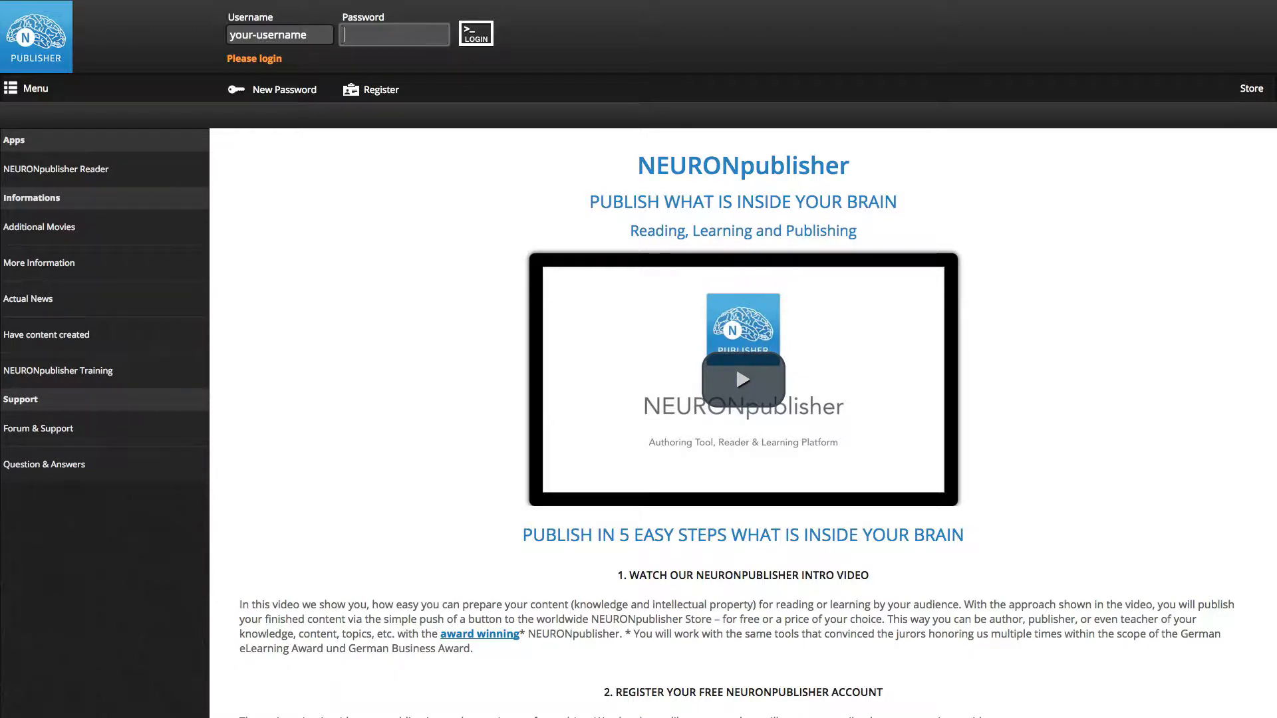
pyautogui.write('your-passwordd')
pyautogui.click(476, 37)
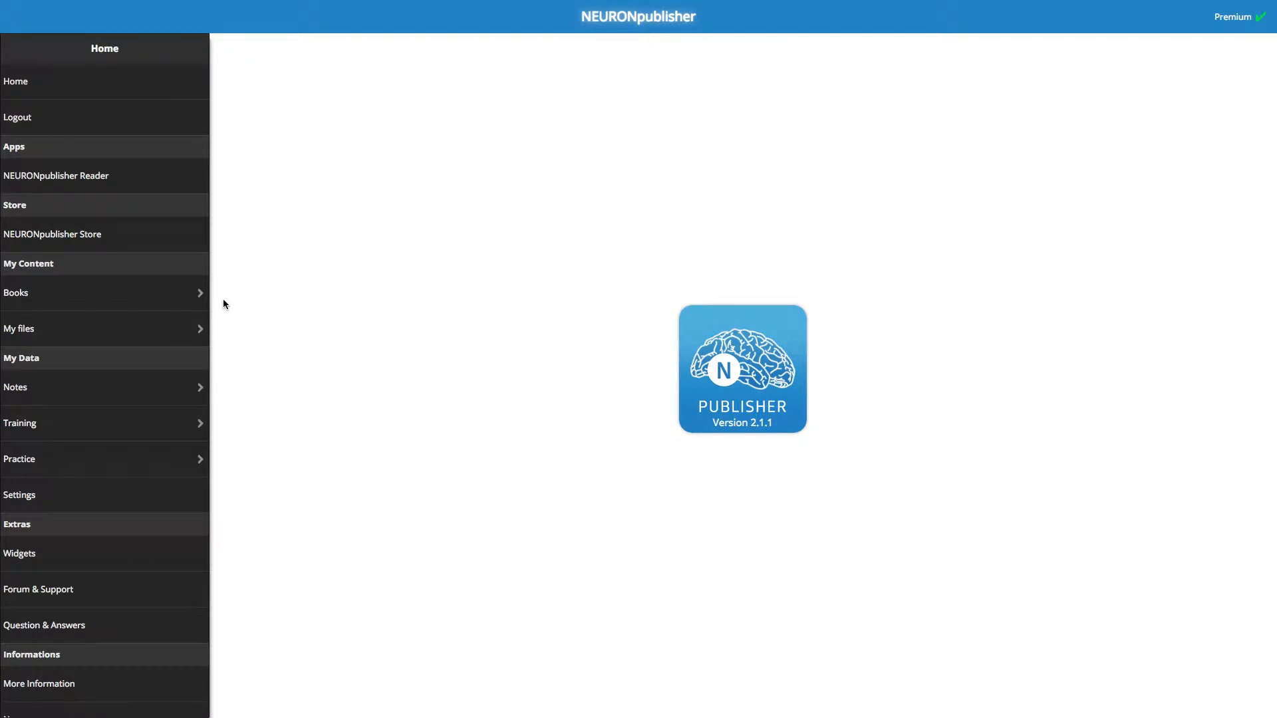
# Open the NEURONpublisher Store from the home page
pyautogui.click(51, 286)
pyautogui.click(147, 240)
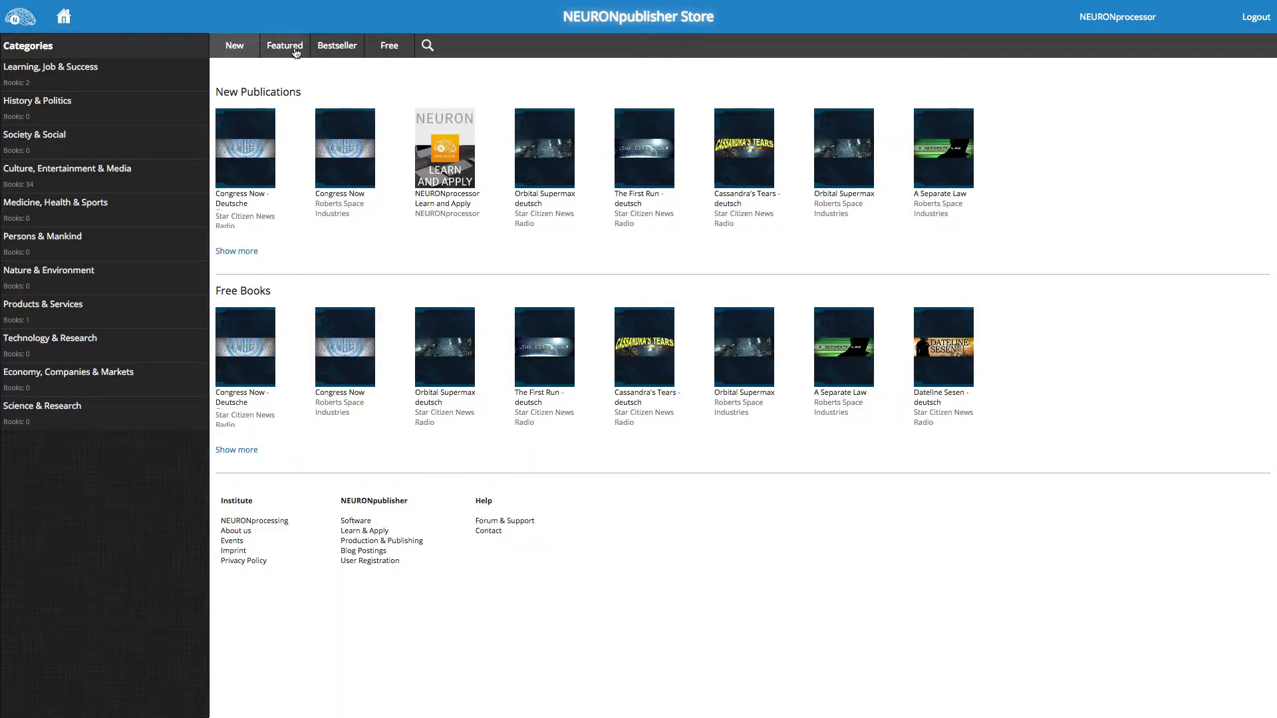
# List the store's new publications, and open the store search and close it without searching
pyautogui.click(250, 53)
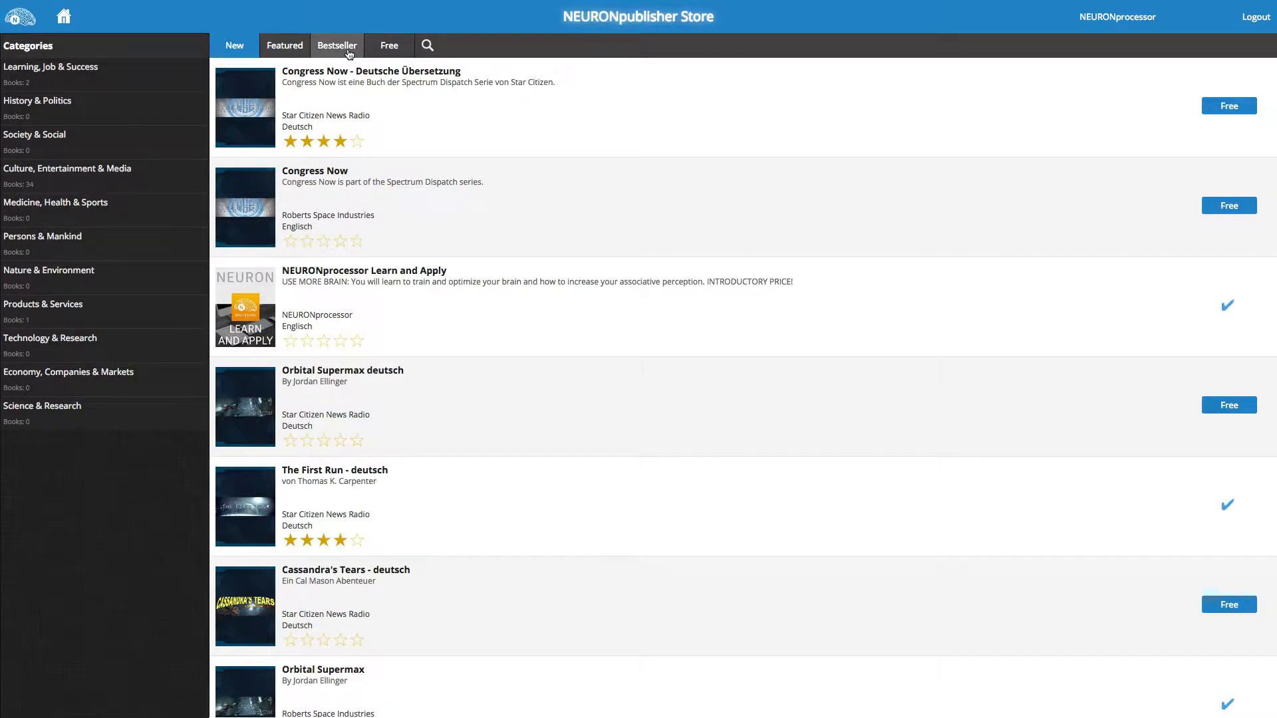
pyautogui.click(427, 45)
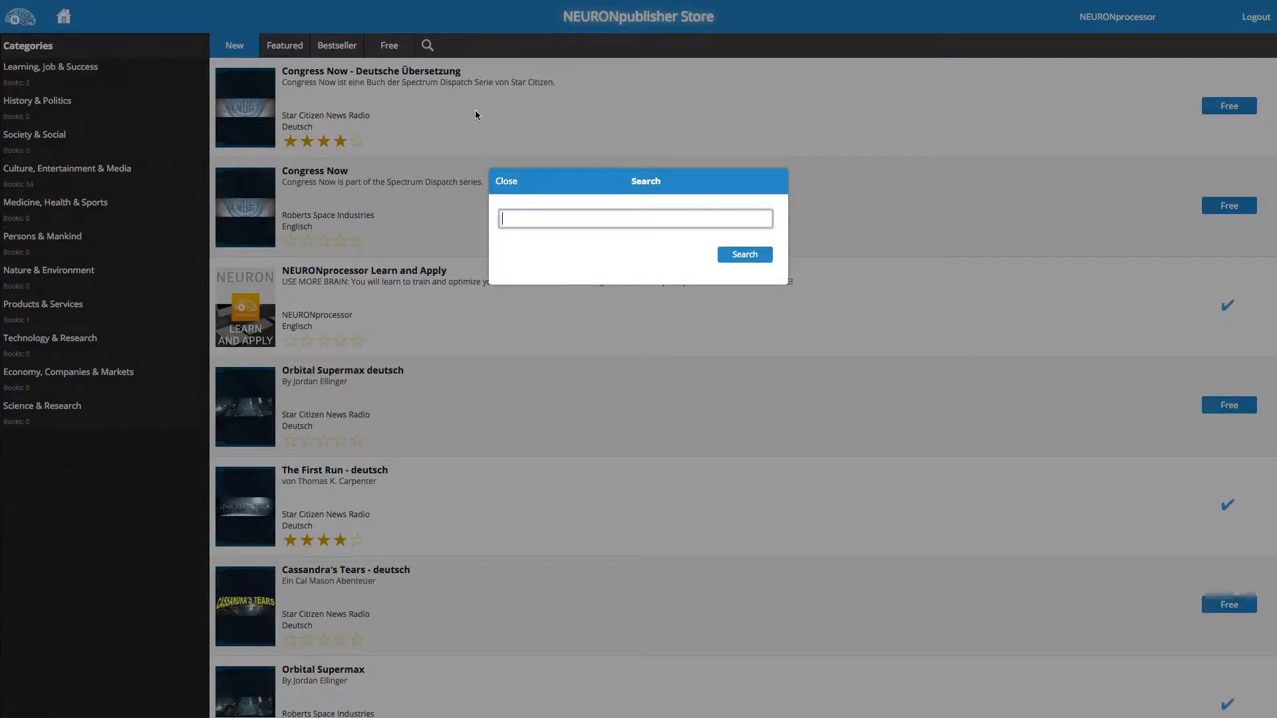
pyautogui.click(507, 182)
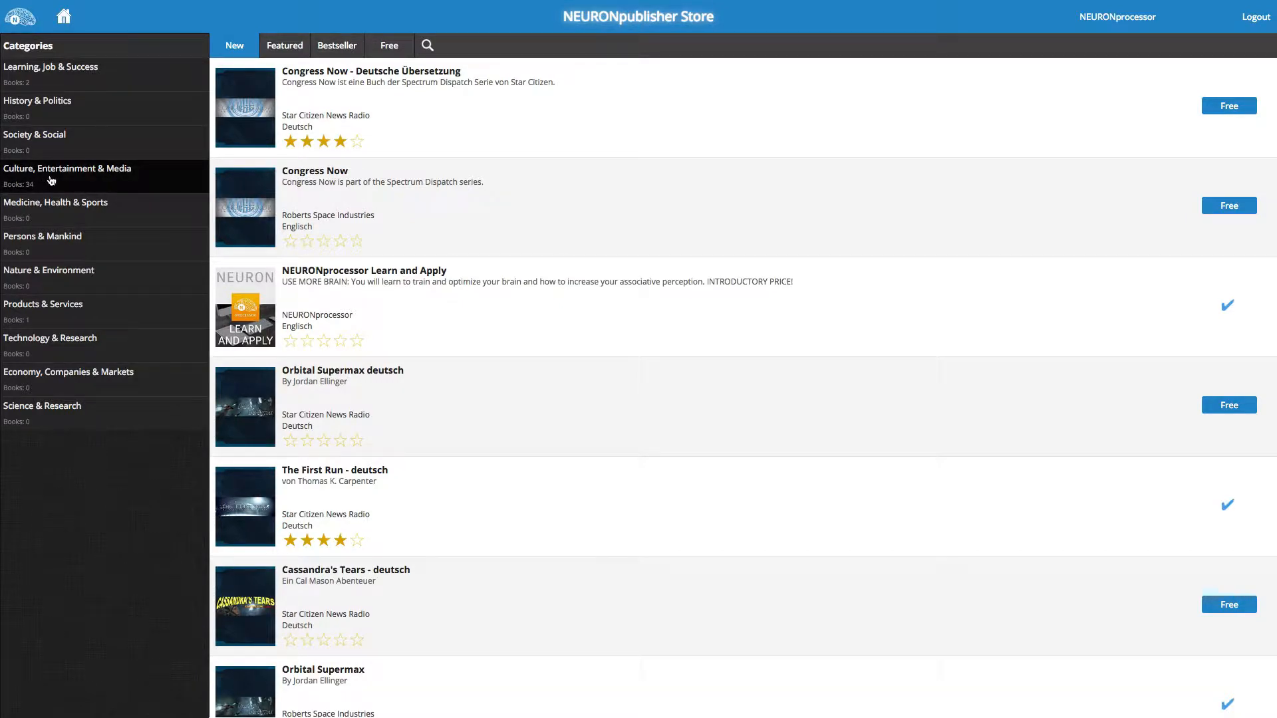
# Browse the books offered in the store category Culture, Entertainment & Media
pyautogui.click(93, 178)
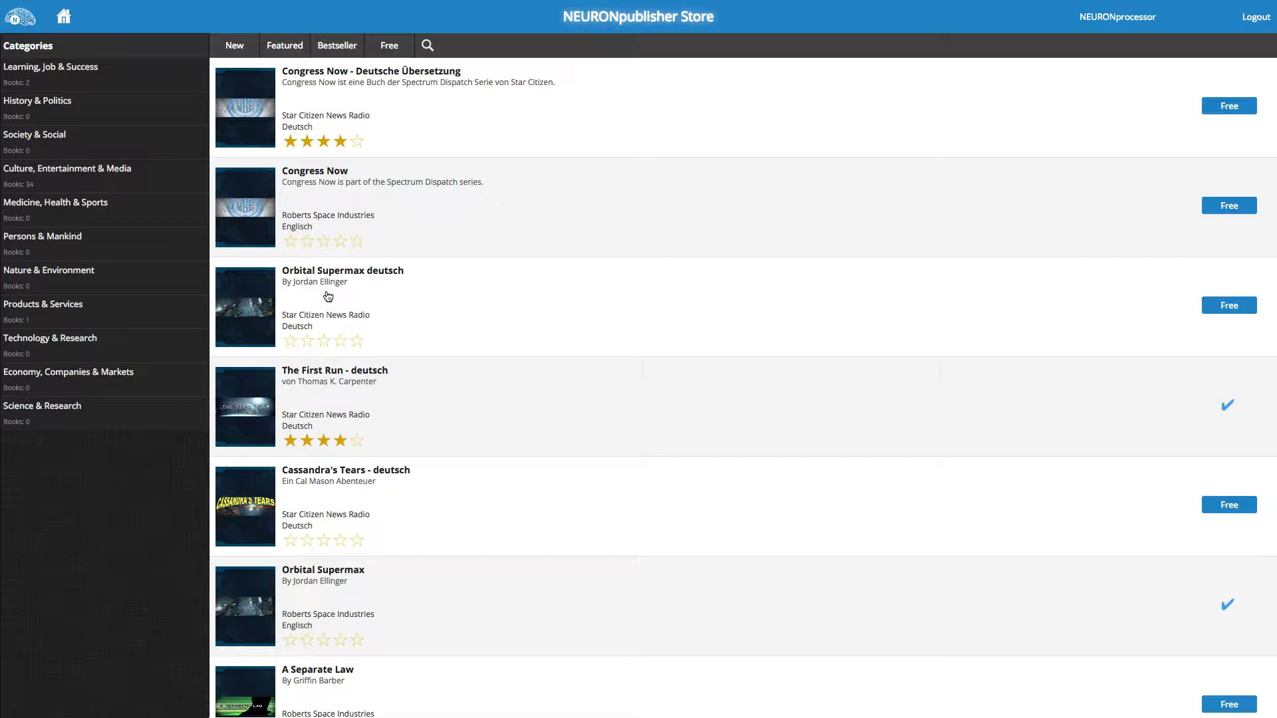
pyautogui.scroll(-3, 328, 297)
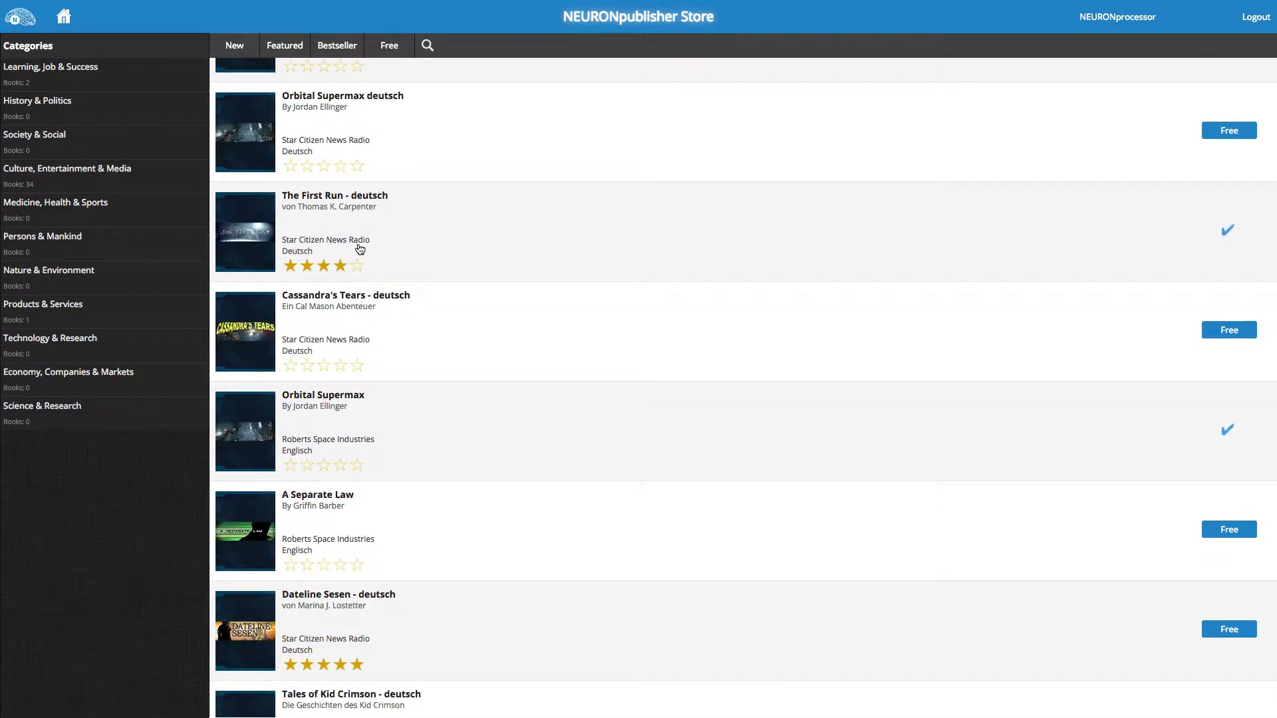
pyautogui.scroll(-2, 360, 249)
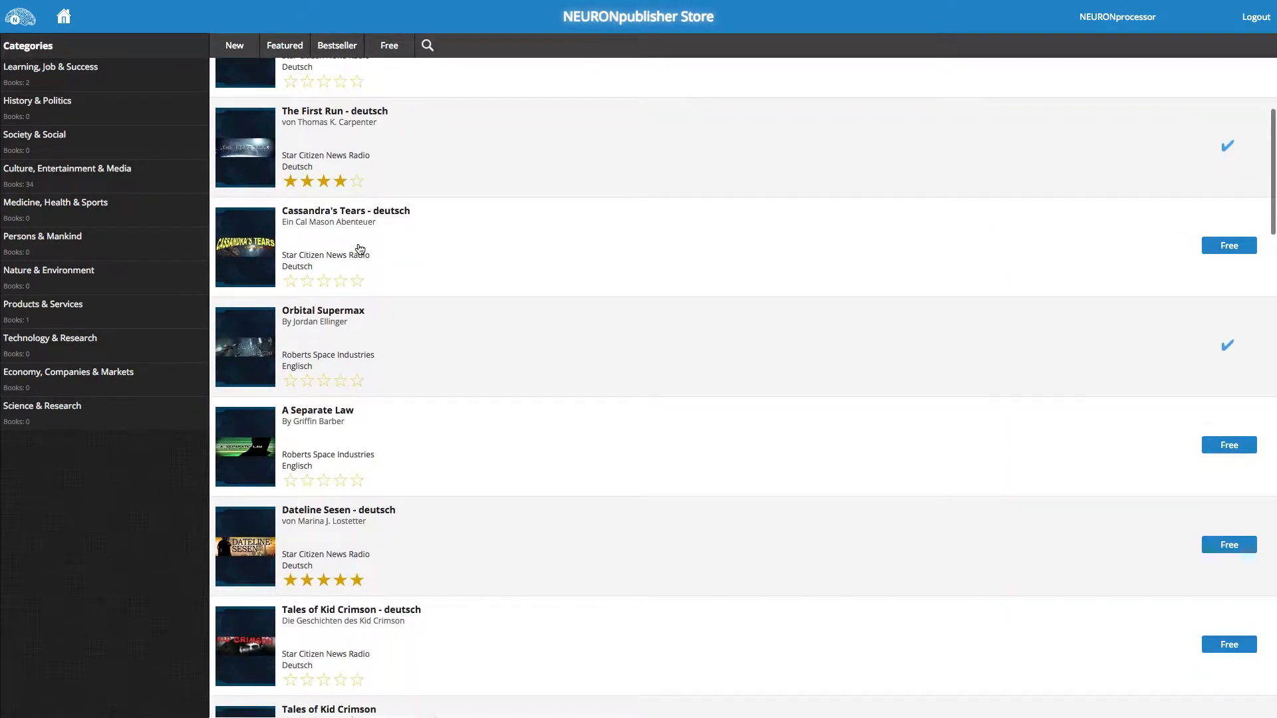
pyautogui.scroll(-1, 359, 249)
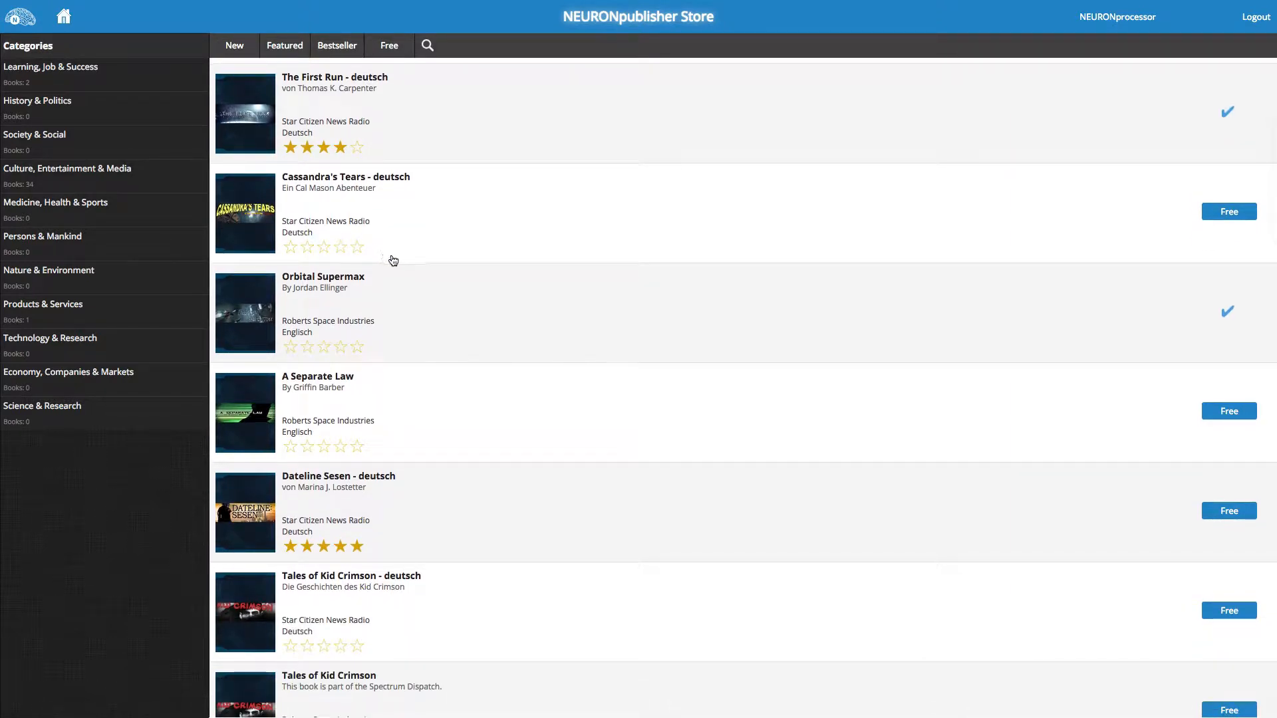
pyautogui.scroll(-2, 425, 326)
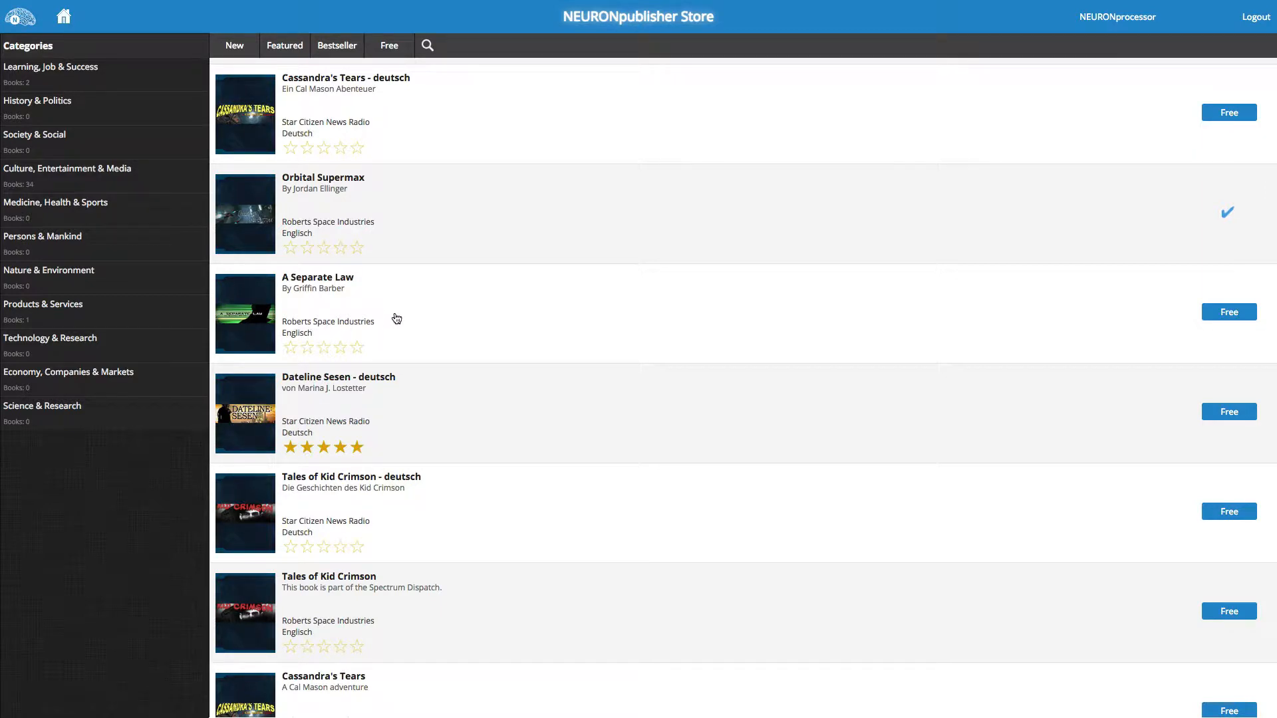
pyautogui.scroll(-2, 397, 321)
pyautogui.scroll(-3, 397, 319)
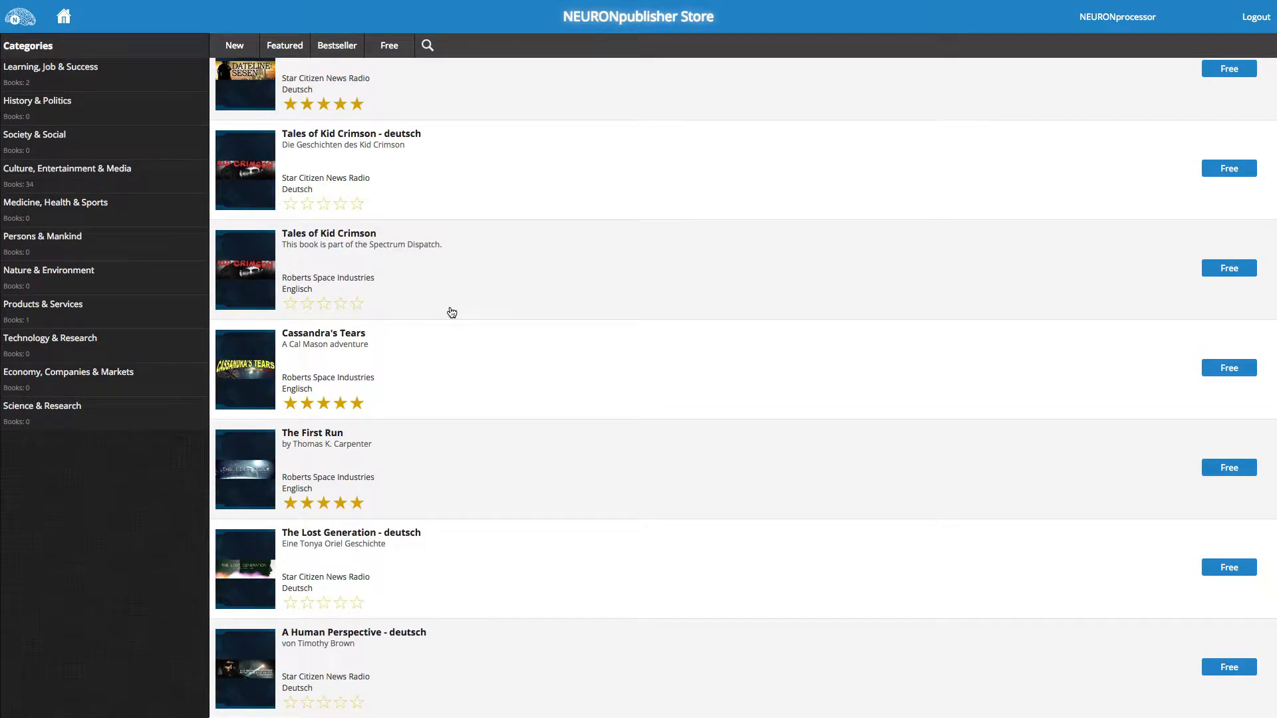
pyautogui.scroll(3, 452, 313)
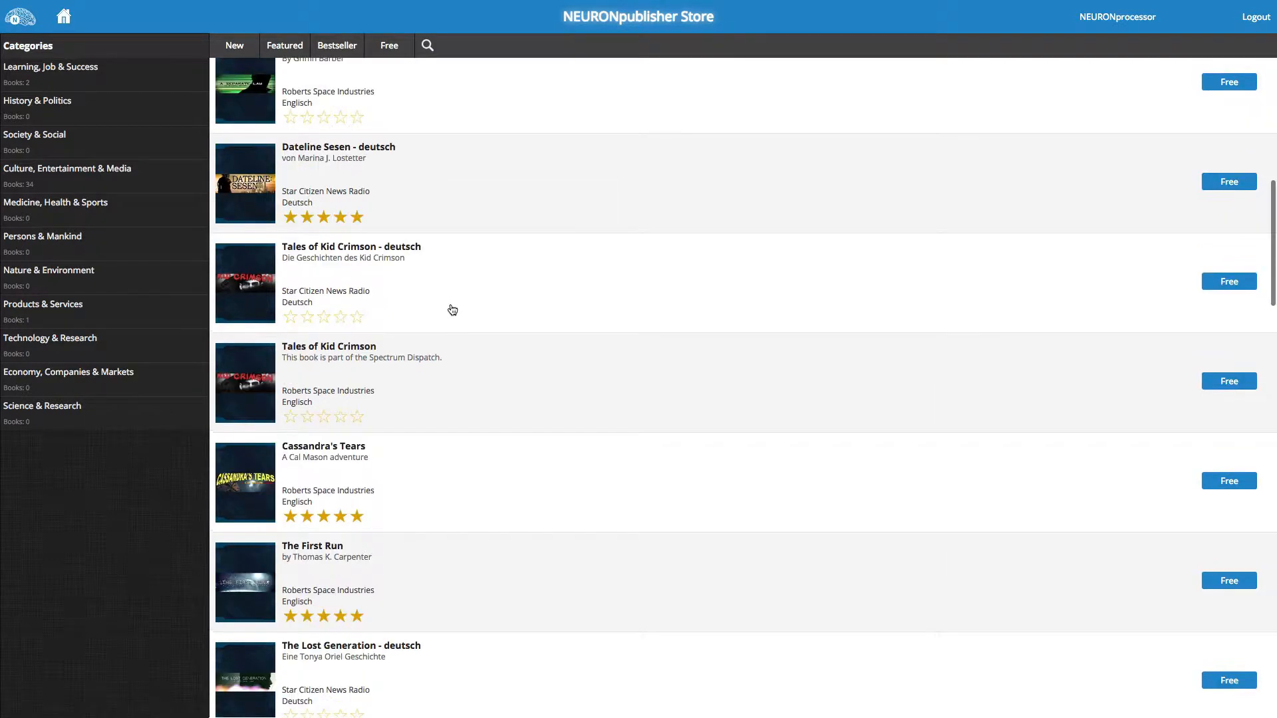
pyautogui.scroll(4, 452, 309)
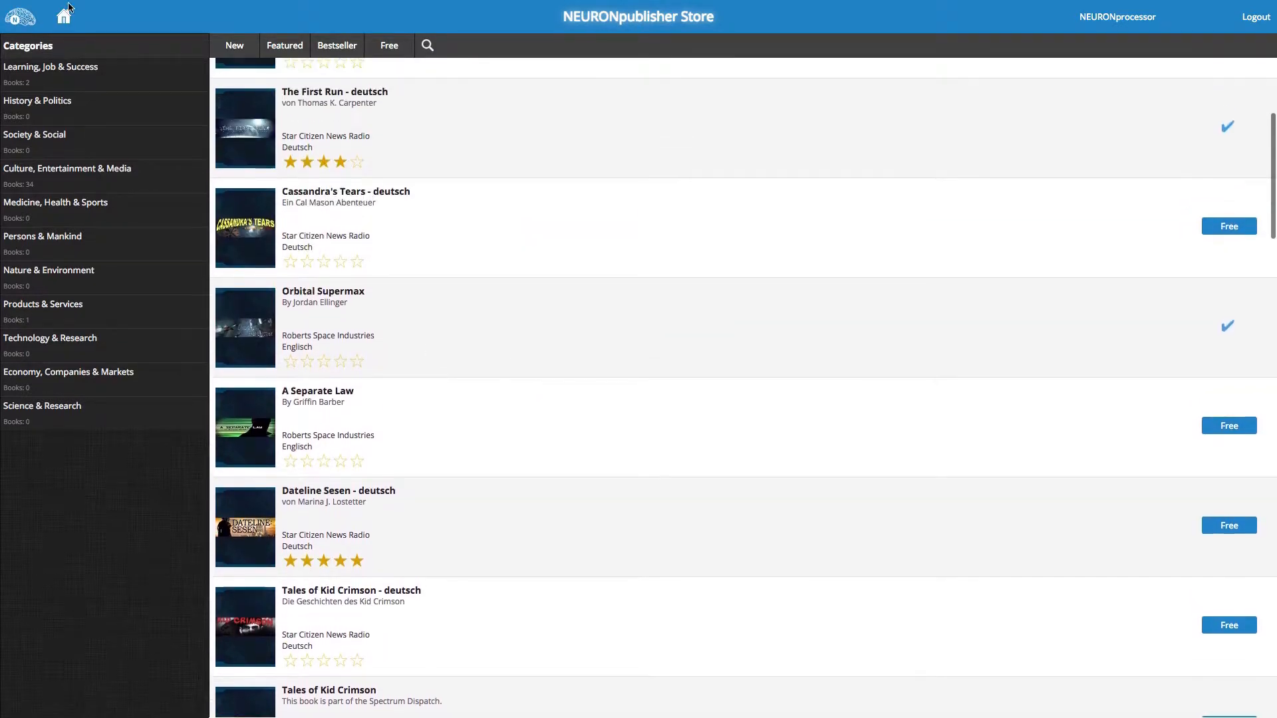
# View the details of the book NEURONprocessor Learn and Apply in the Learning, Job & Success category
pyautogui.click(99, 74)
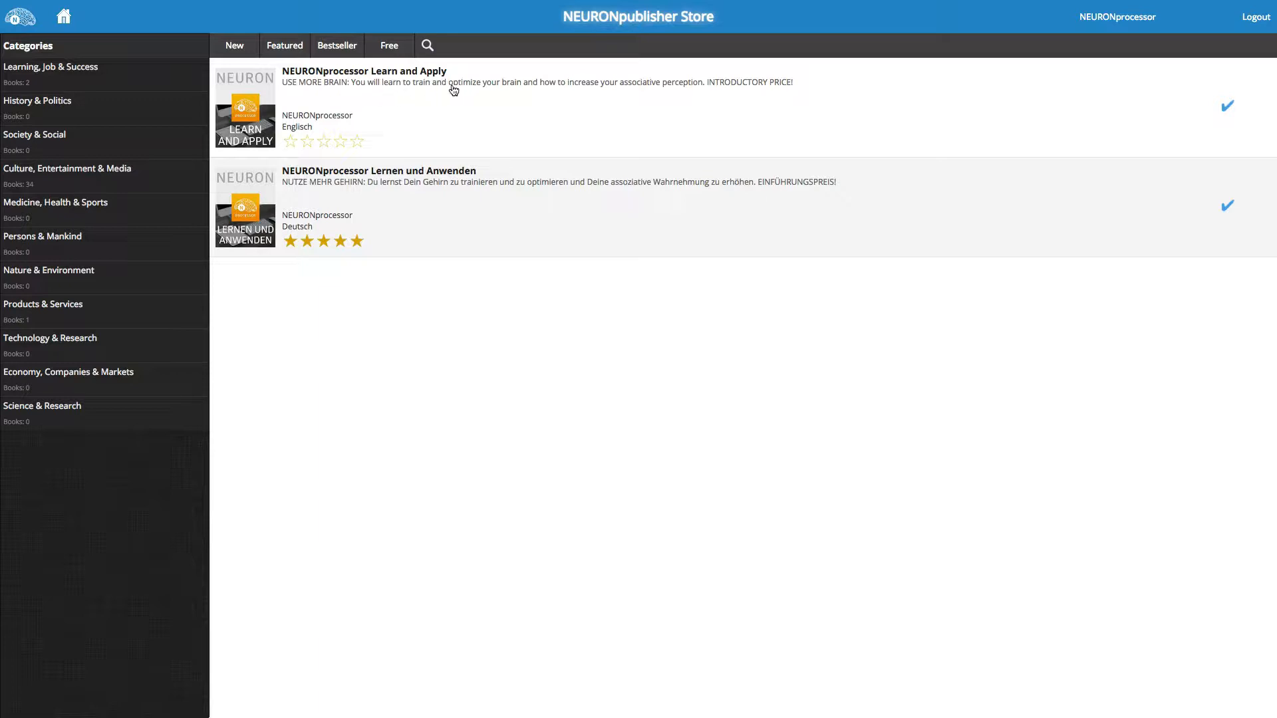
pyautogui.click(702, 114)
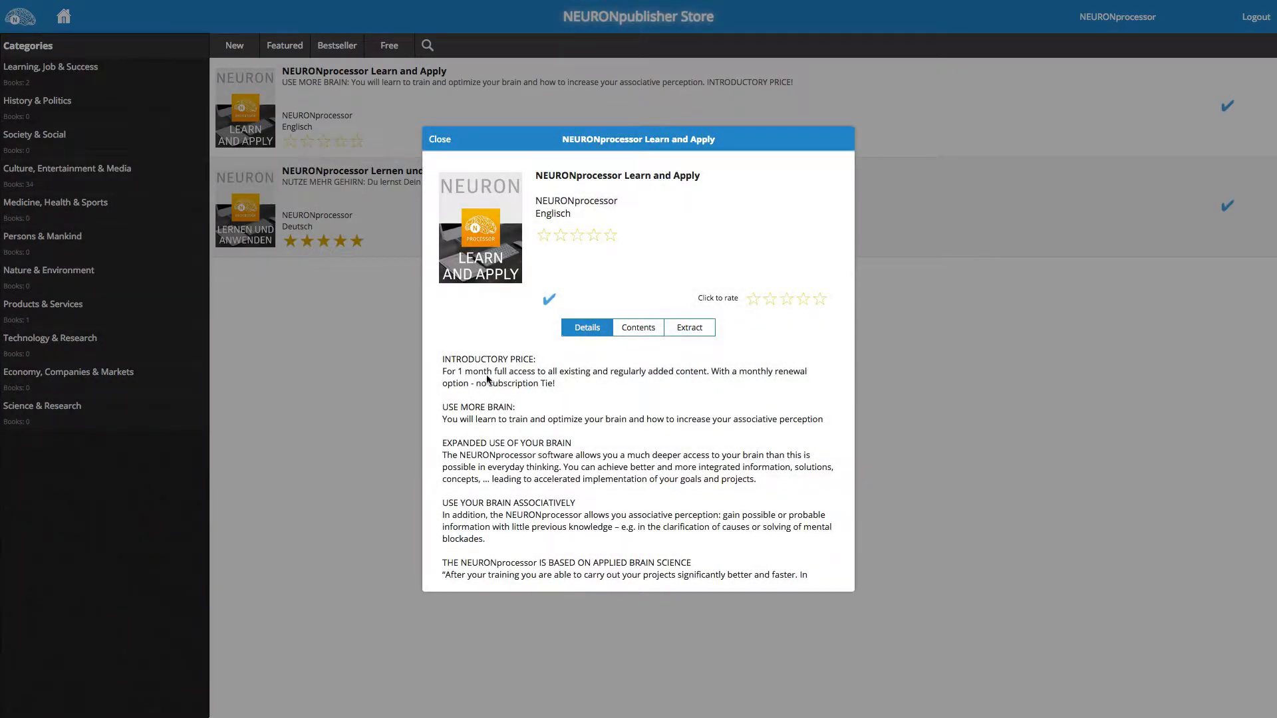
pyautogui.scroll(-2, 480, 404)
pyautogui.scroll(2, 480, 405)
pyautogui.click(440, 140)
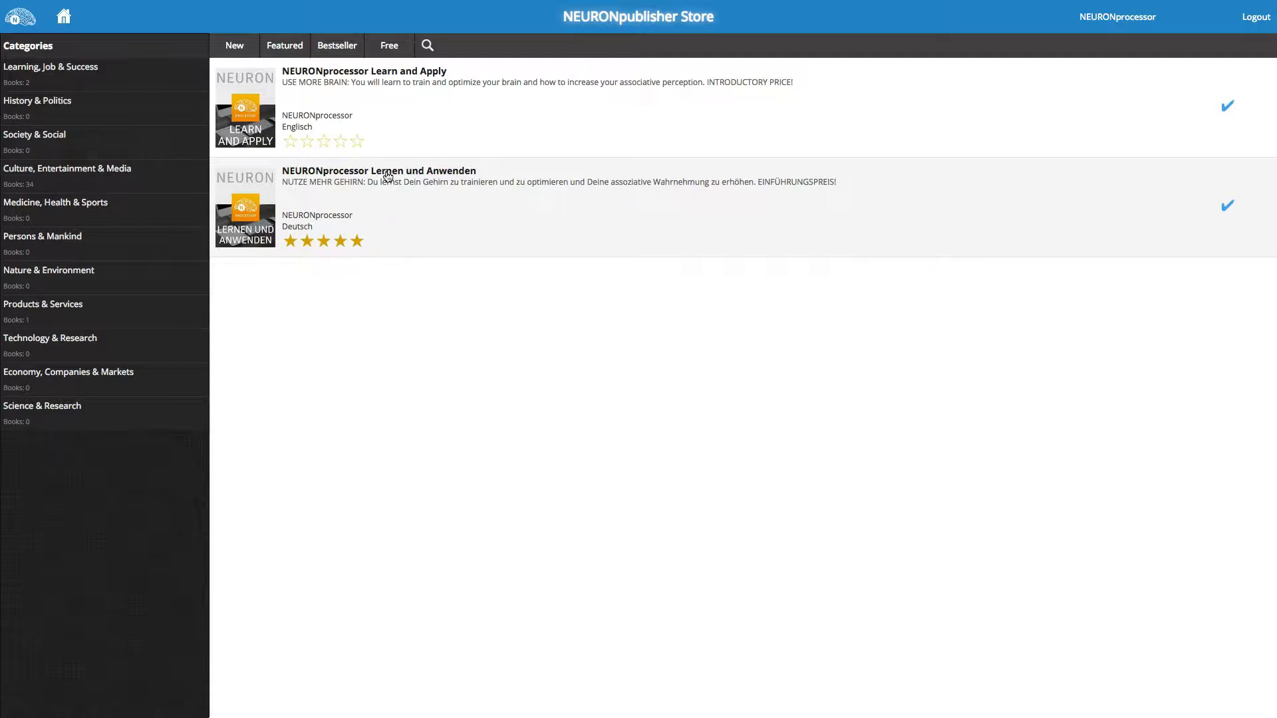
# Look through the details and table of contents of the German book NEURONprocessor Lernen und Anwenden
pyautogui.click(404, 190)
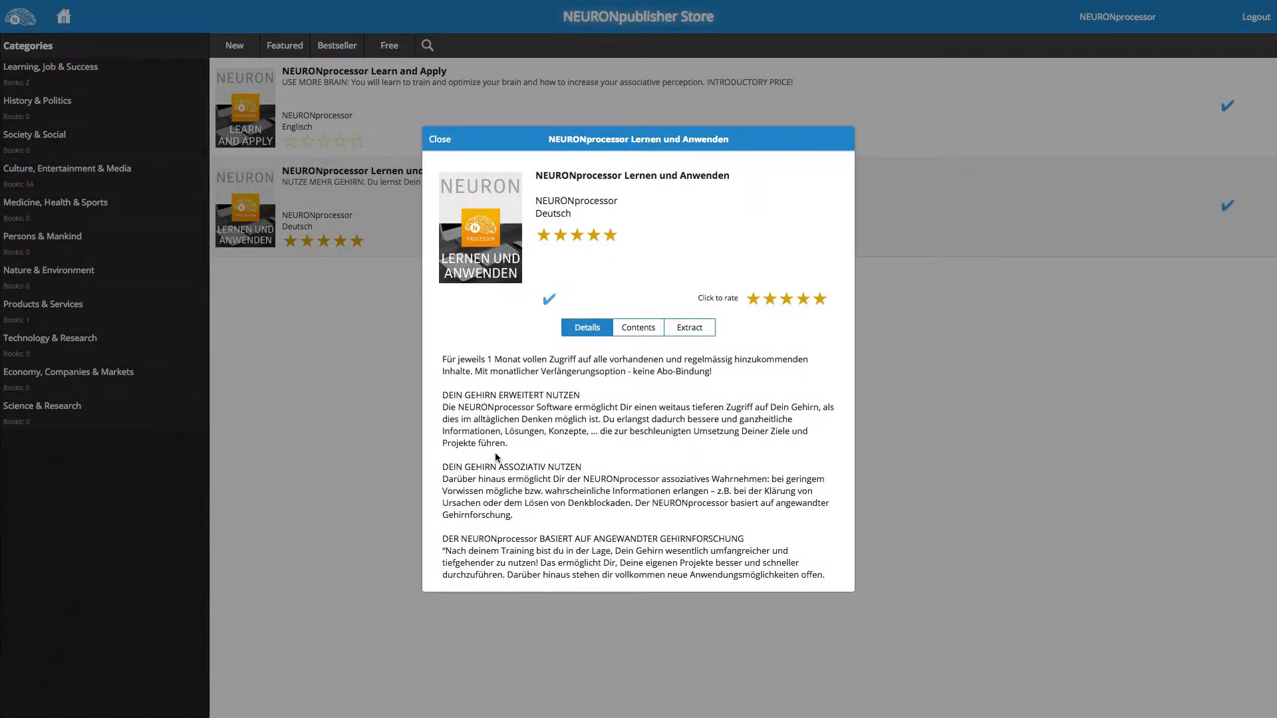
pyautogui.scroll(-2, 495, 458)
pyautogui.scroll(2, 495, 457)
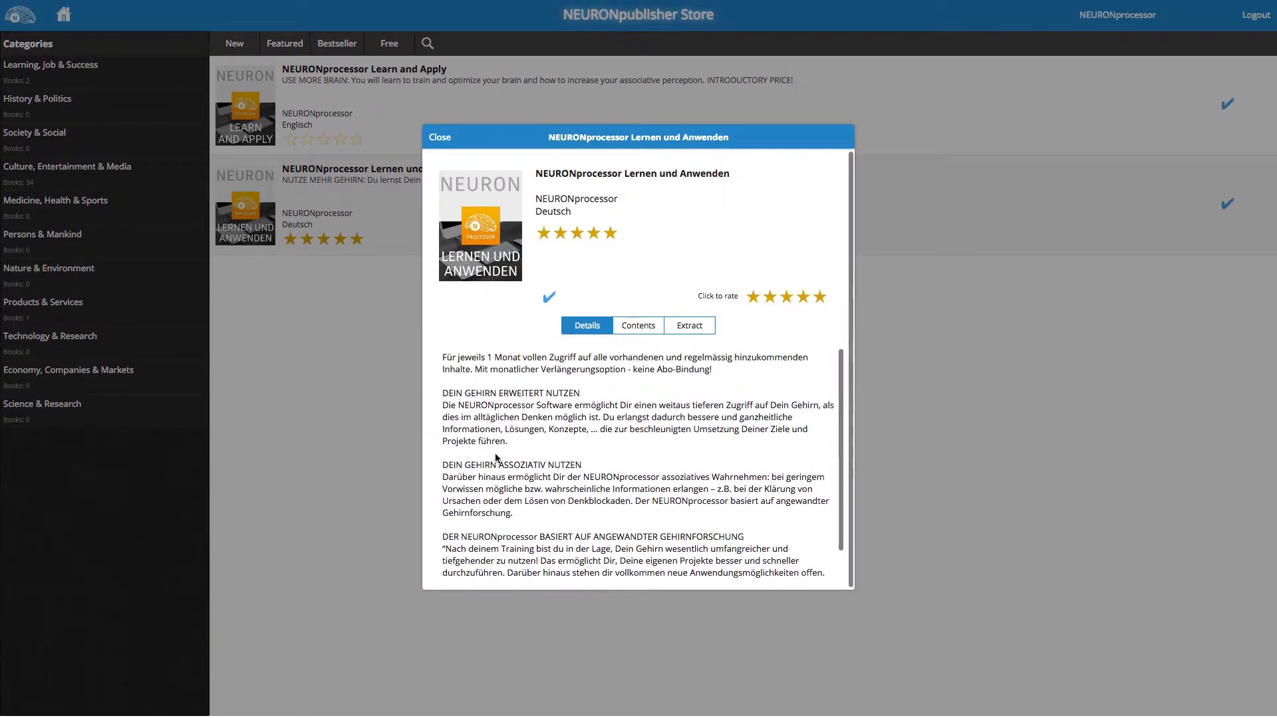
pyautogui.click(629, 329)
pyautogui.scroll(-2, 596, 389)
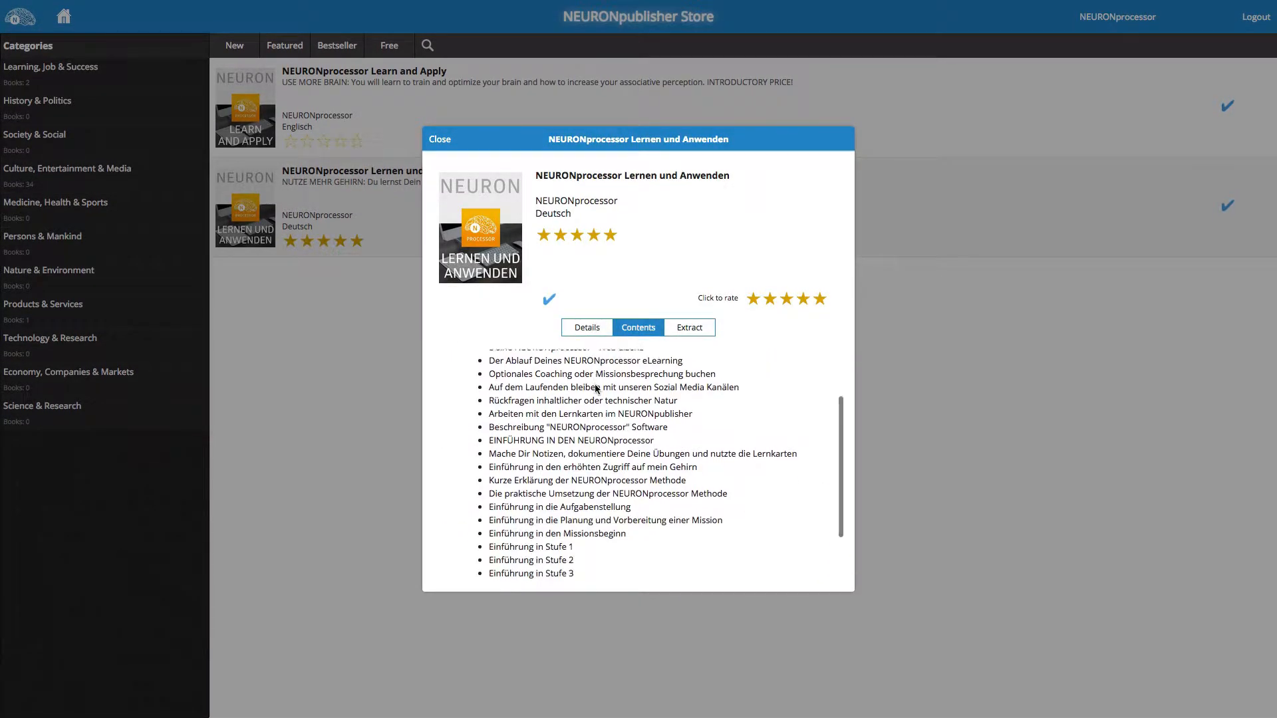
pyautogui.scroll(2, 597, 388)
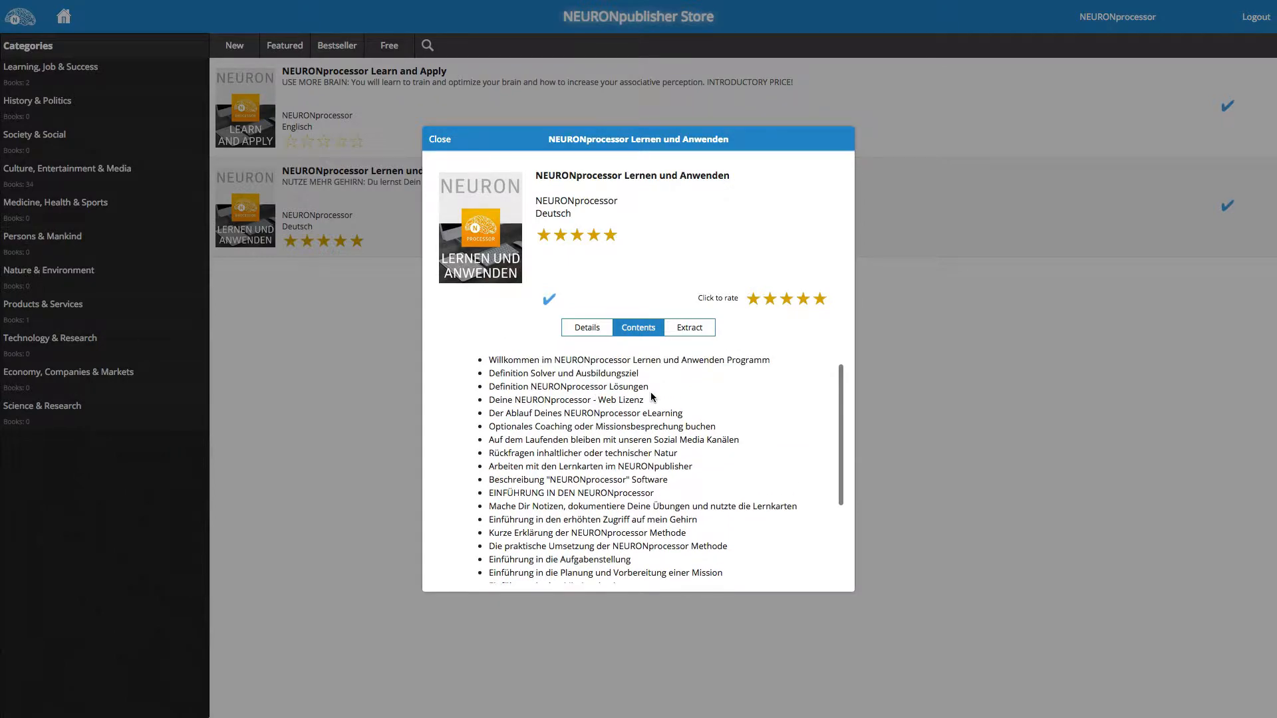
pyautogui.scroll(-1, 652, 397)
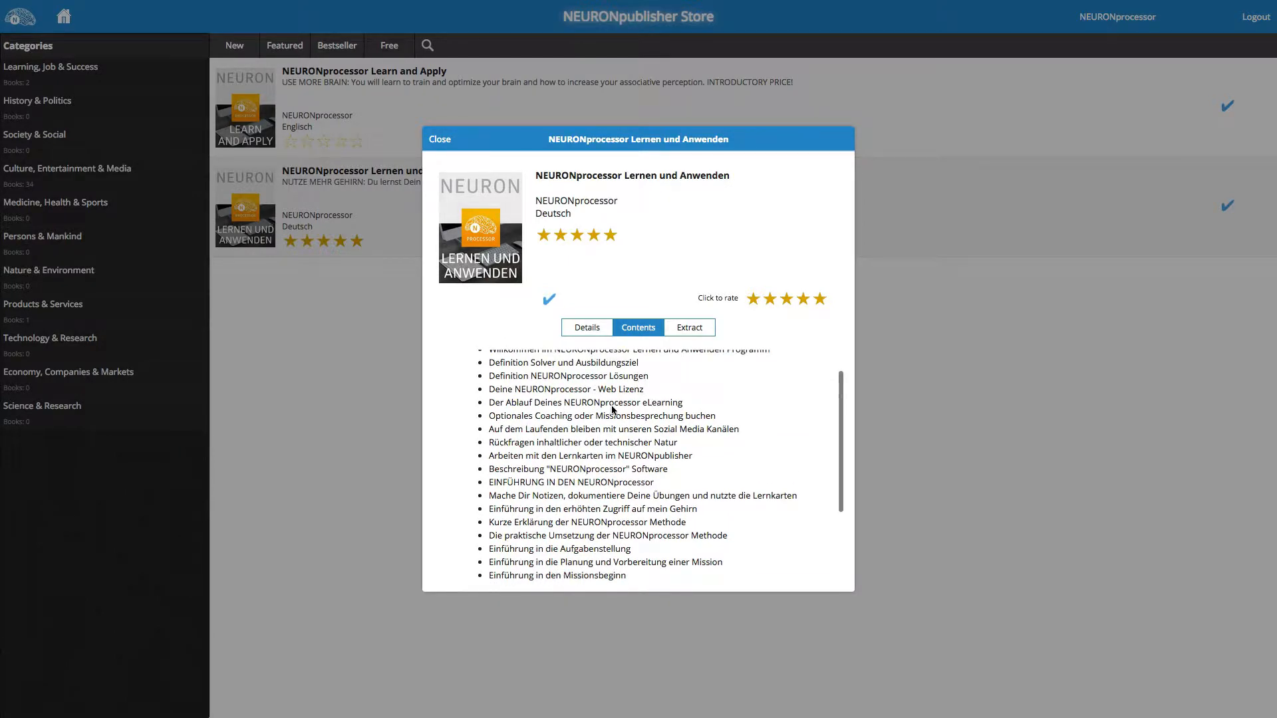
# Read the extract of NEURONprocessor Lernen und Anwenden and close the book's information
pyautogui.click(691, 328)
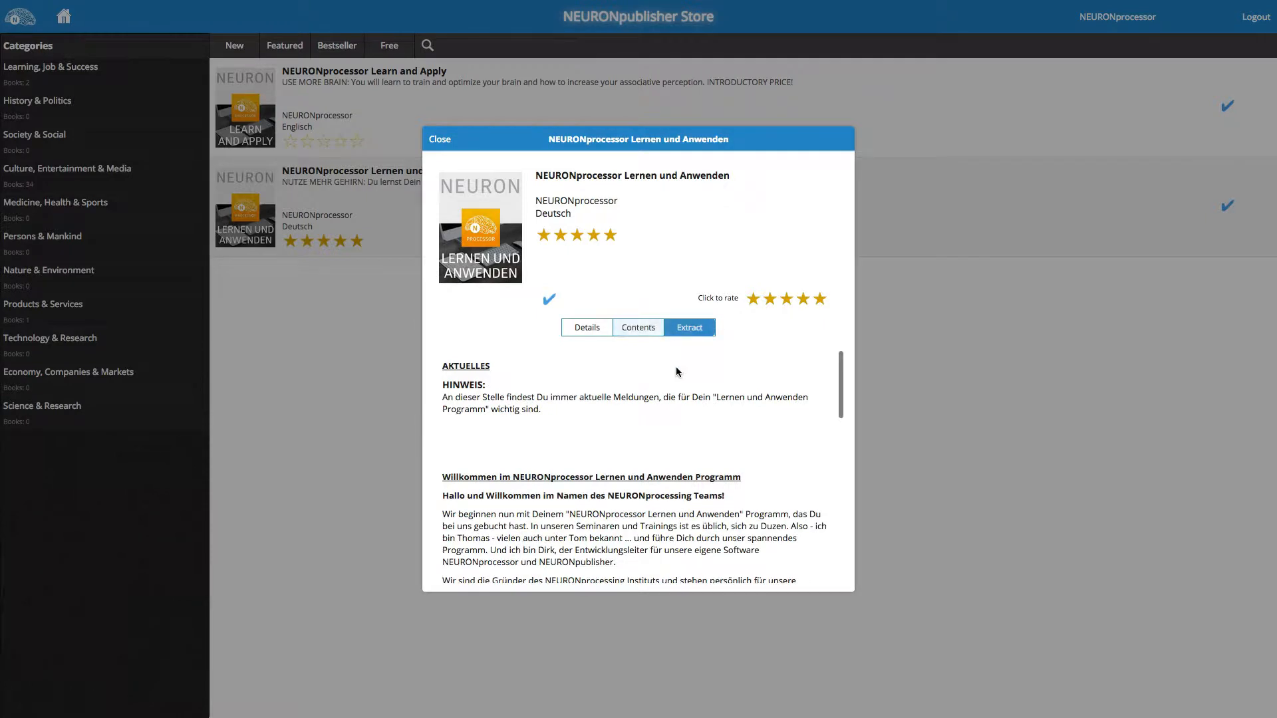
pyautogui.scroll(-6, 677, 371)
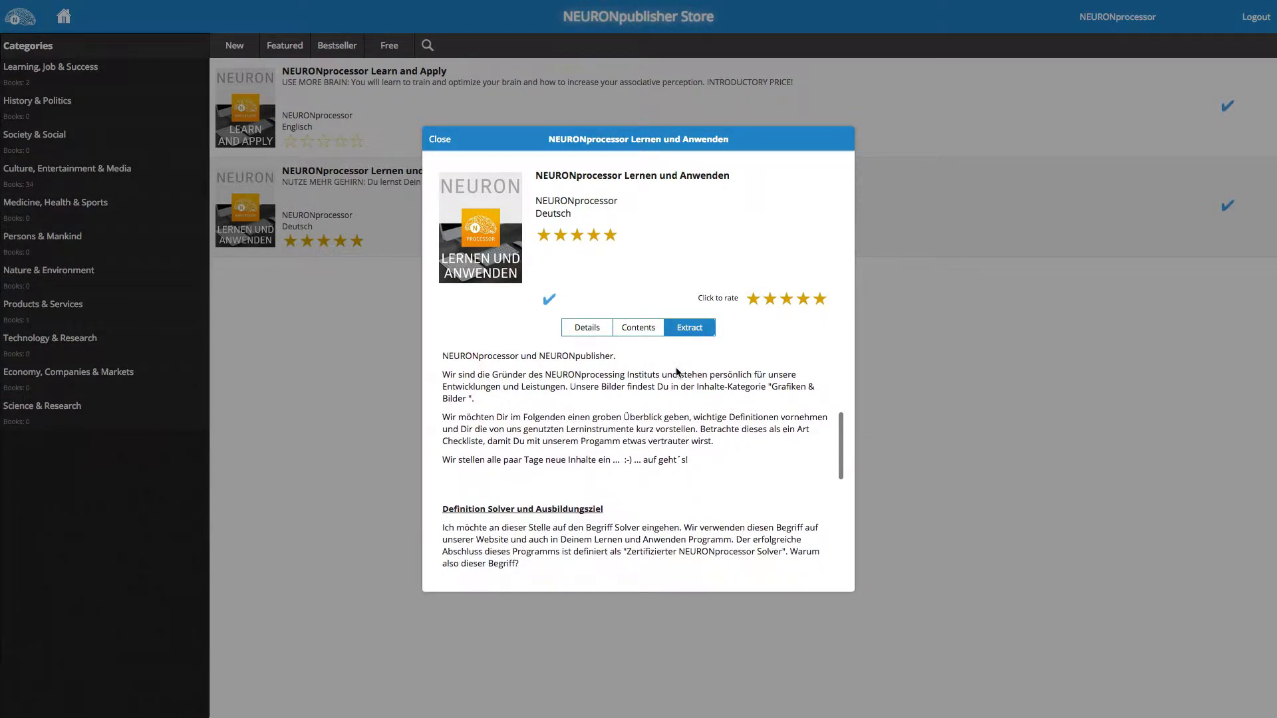
pyautogui.scroll(-6, 677, 372)
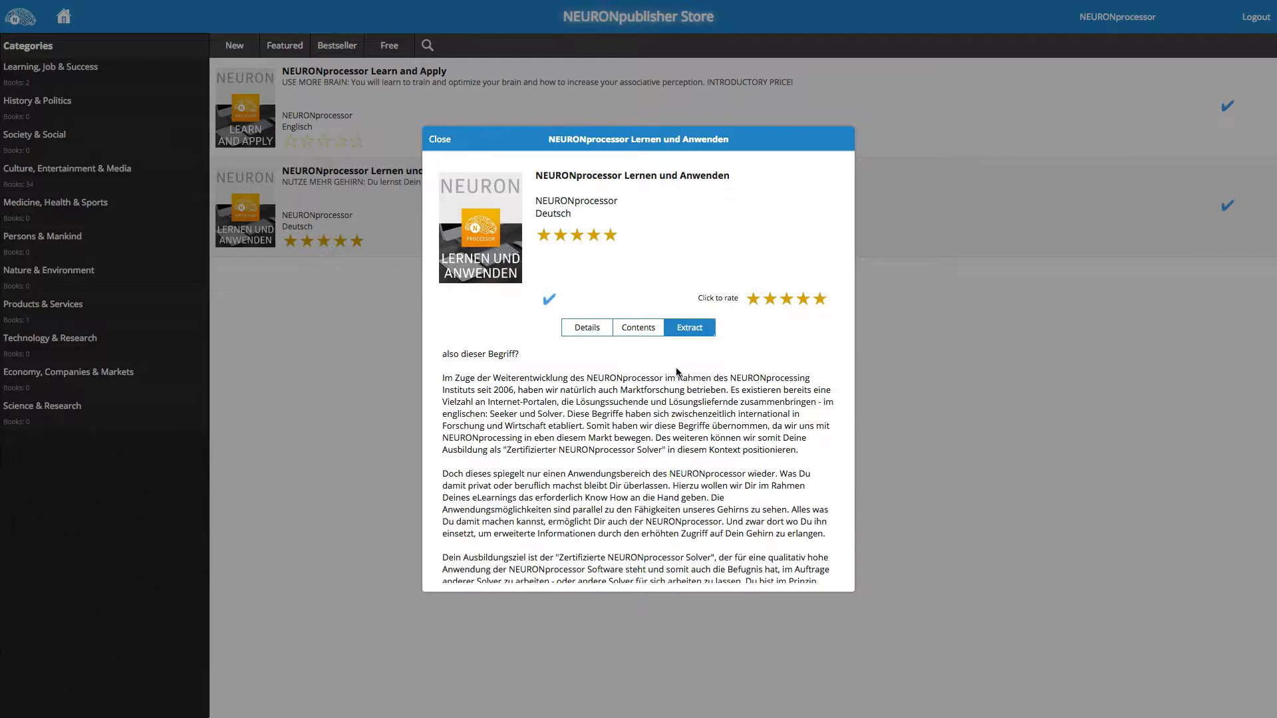
pyautogui.scroll(3, 676, 367)
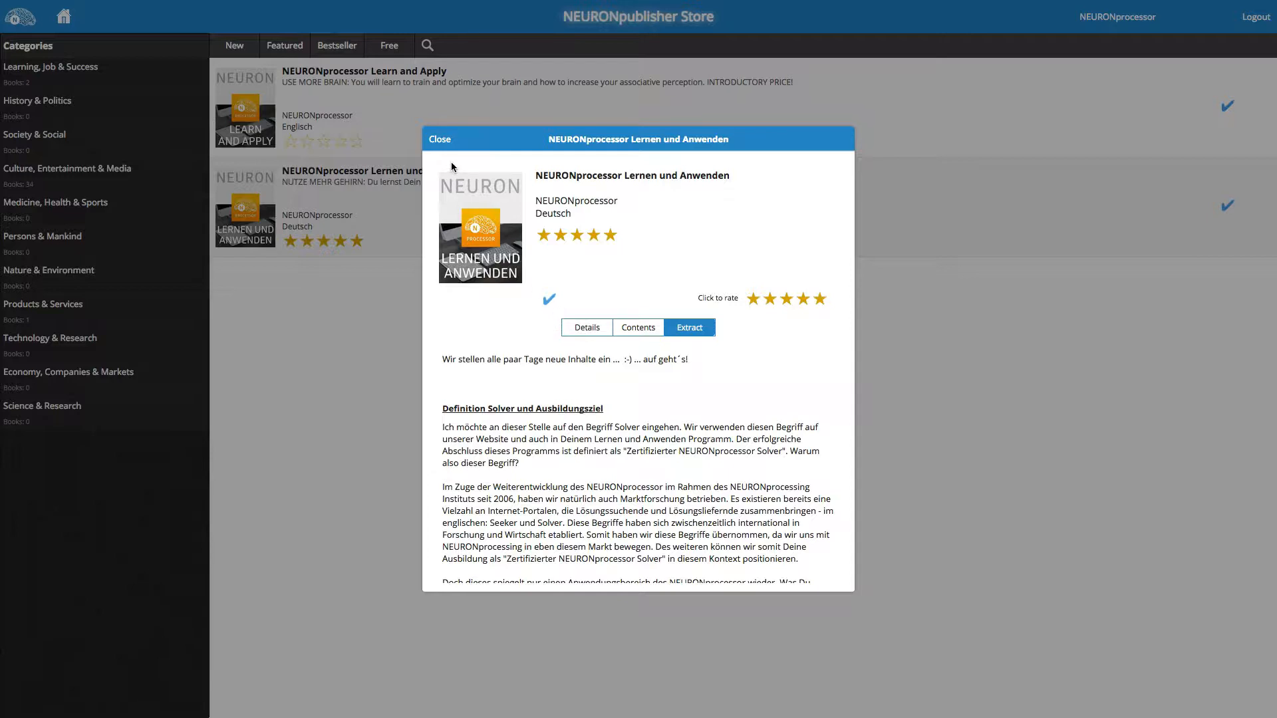
pyautogui.click(438, 139)
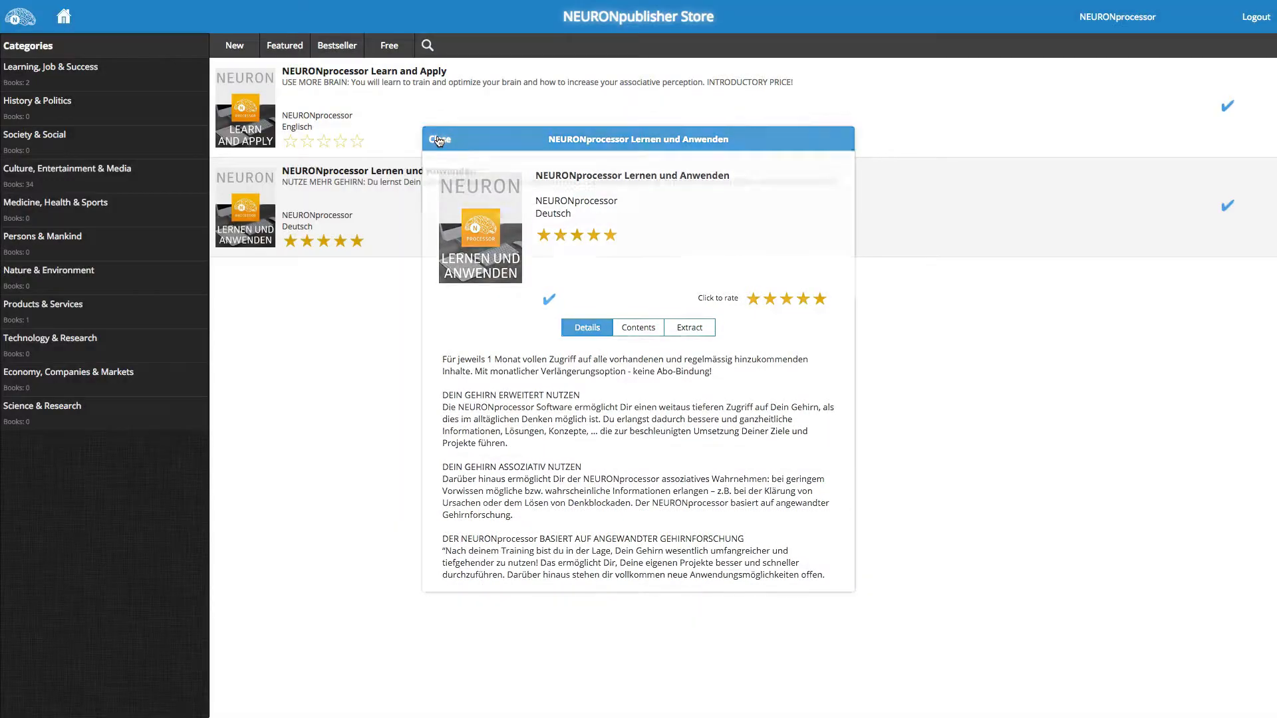
# Find the English book The Lost Generation in the Culture, Entertainment & Media category and open its information
pyautogui.click(115, 175)
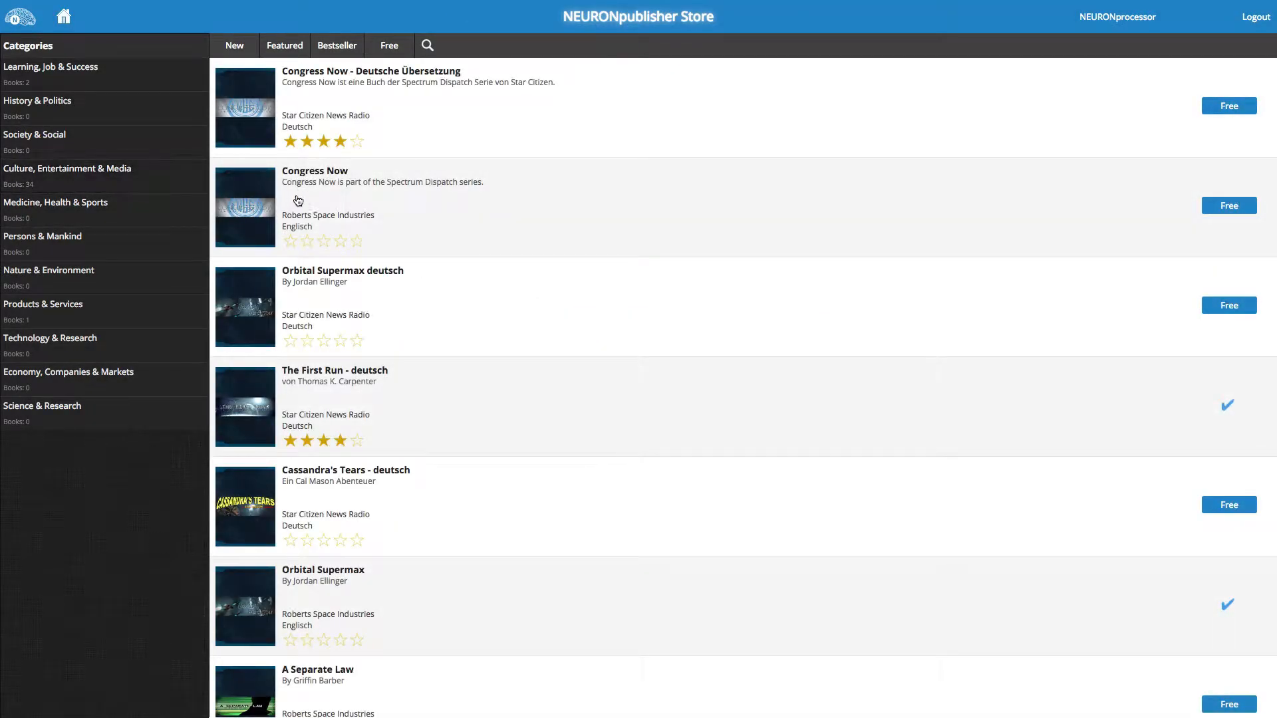
pyautogui.scroll(-7, 447, 424)
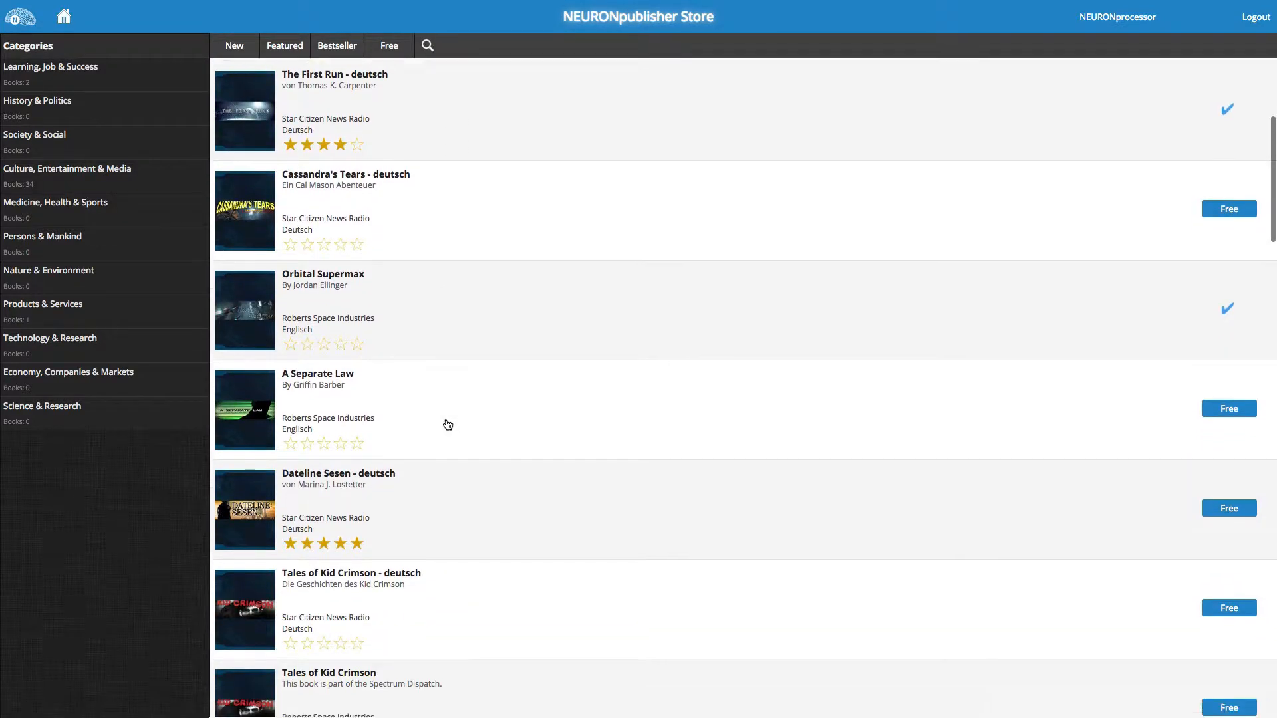
pyautogui.scroll(-4, 448, 425)
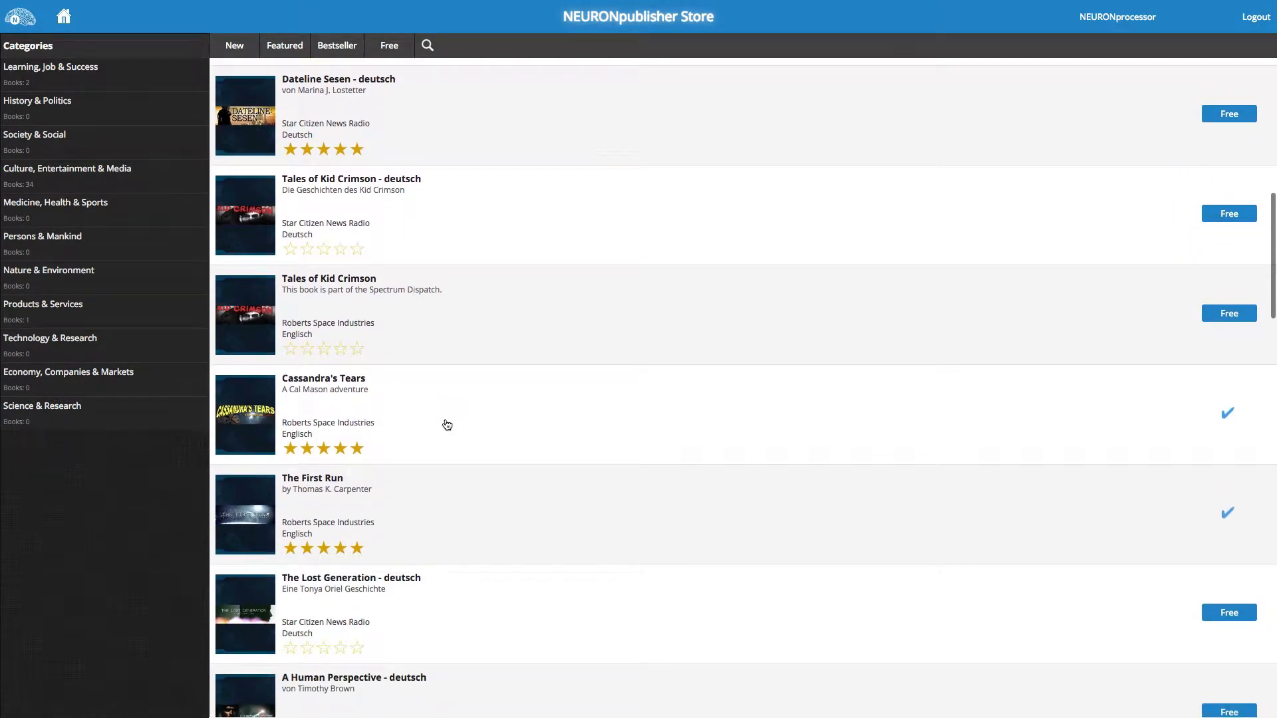
pyautogui.scroll(-8, 446, 424)
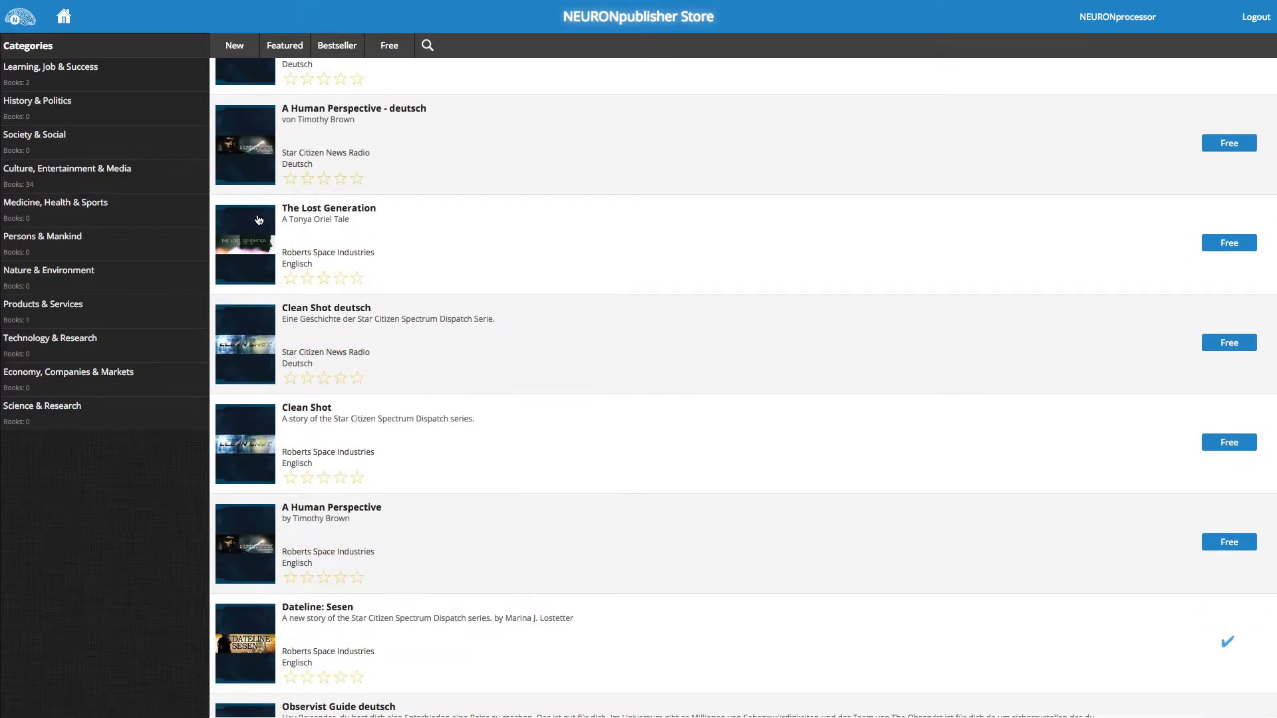
pyautogui.click(258, 220)
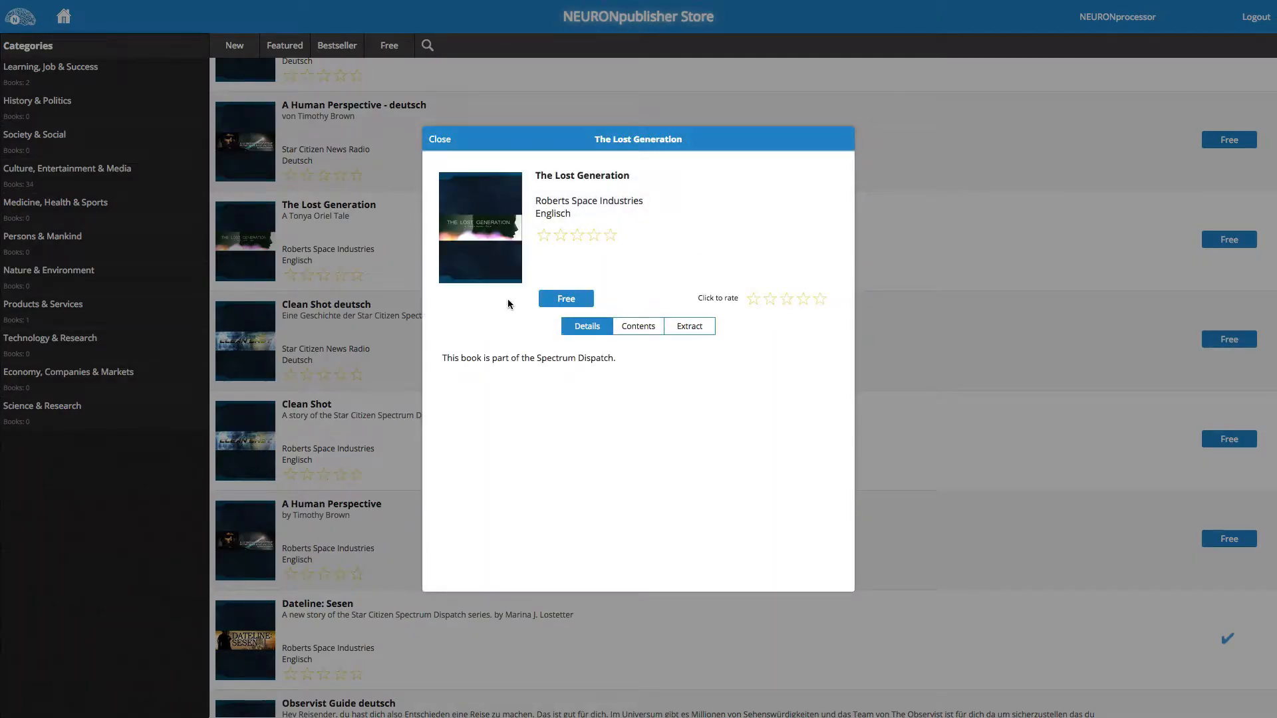
# Look through the table of contents and the extract of The Lost Generation
pyautogui.click(639, 327)
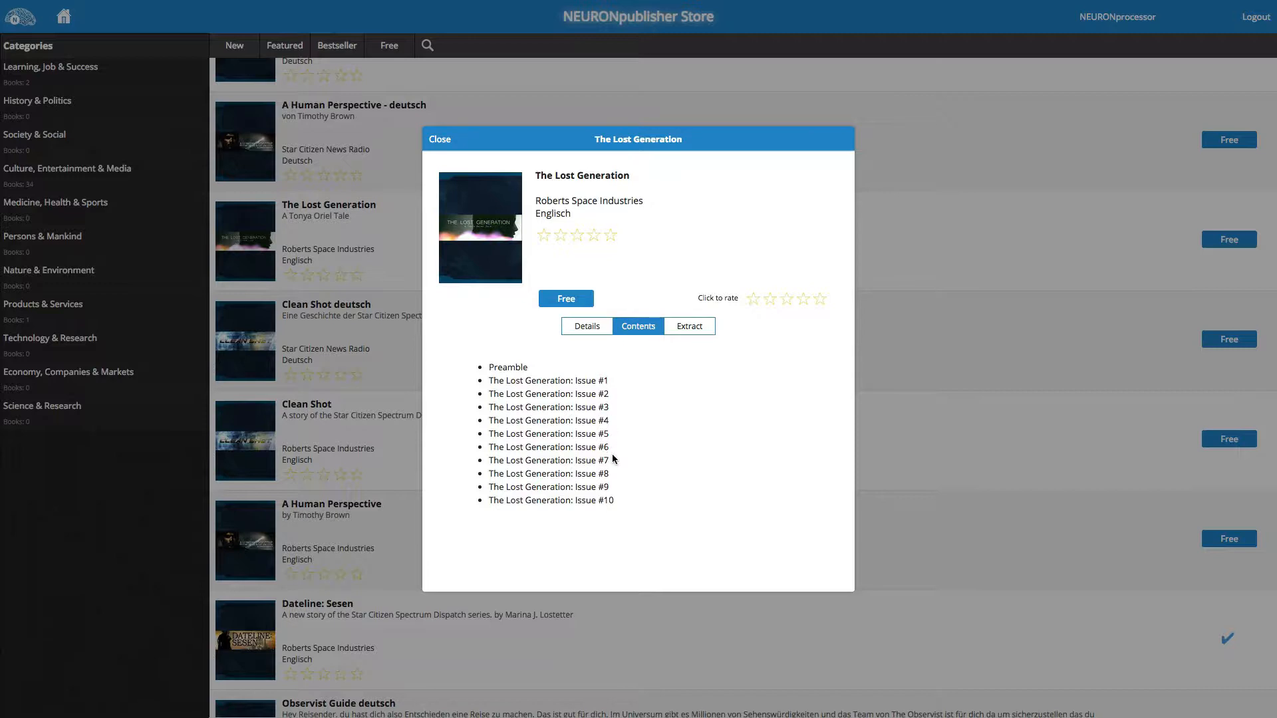
pyautogui.click(687, 326)
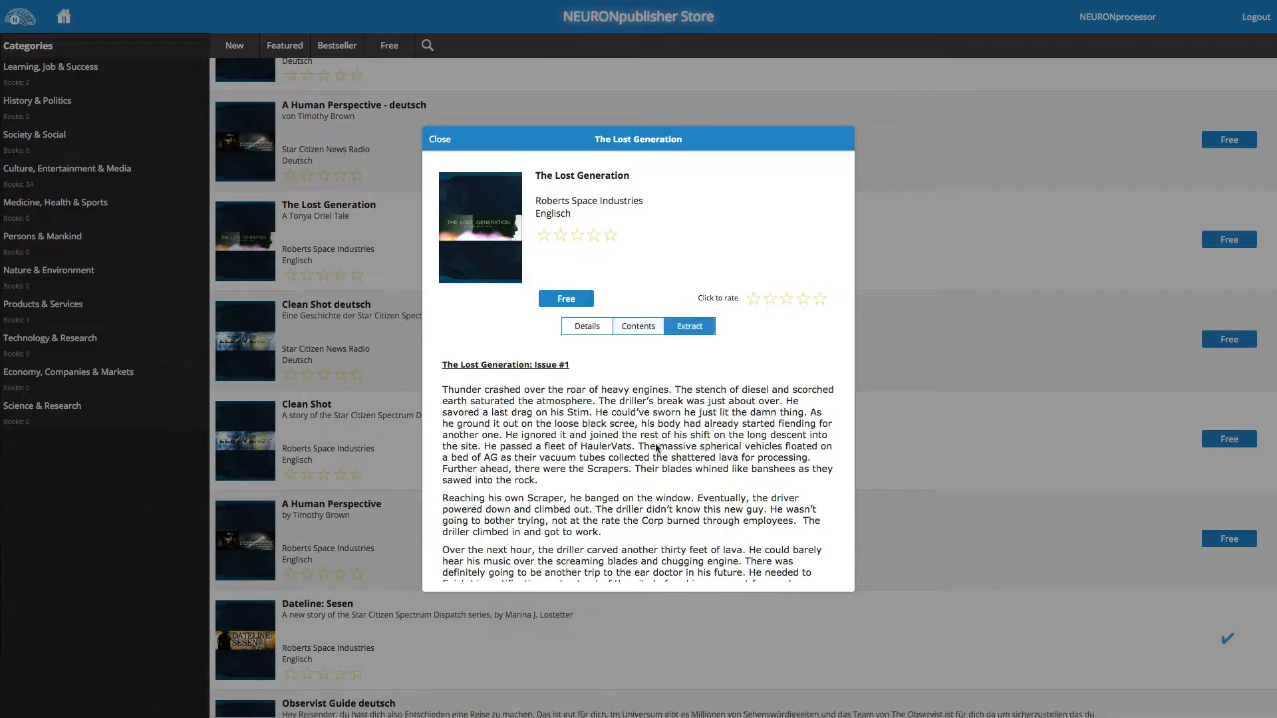
pyautogui.scroll(-2, 656, 459)
pyautogui.scroll(-5, 655, 459)
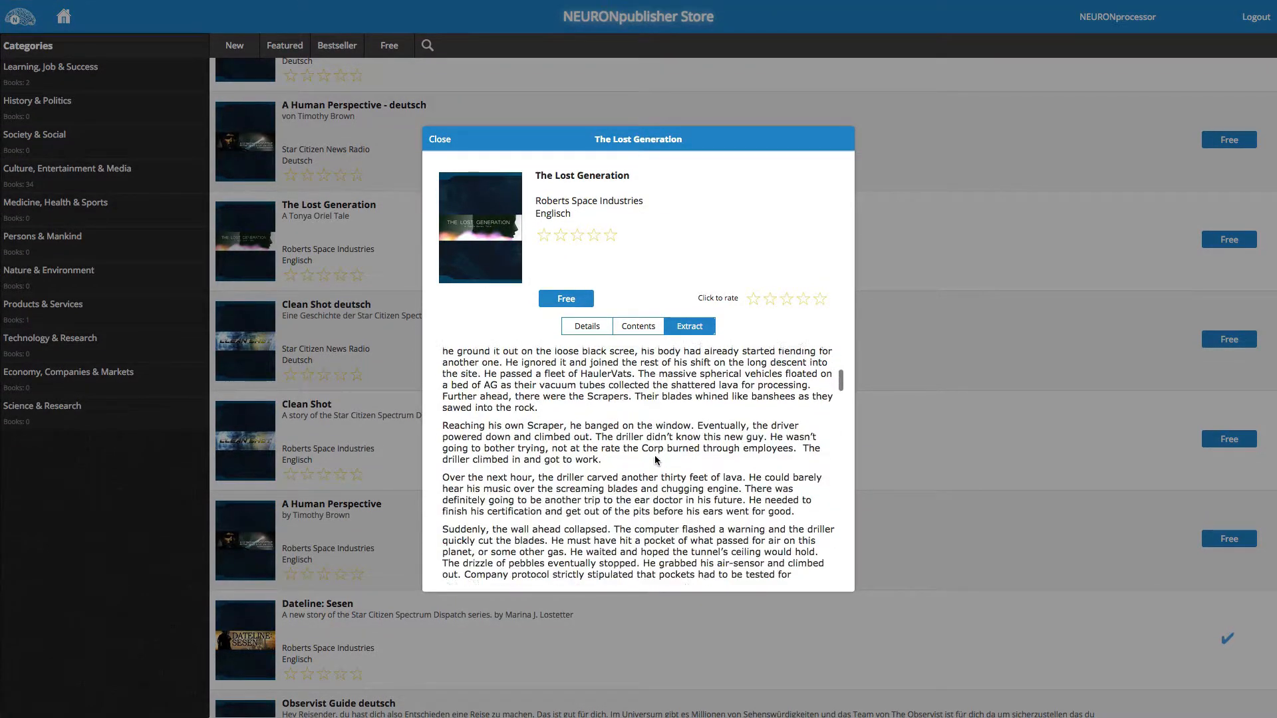
pyautogui.scroll(-4, 654, 455)
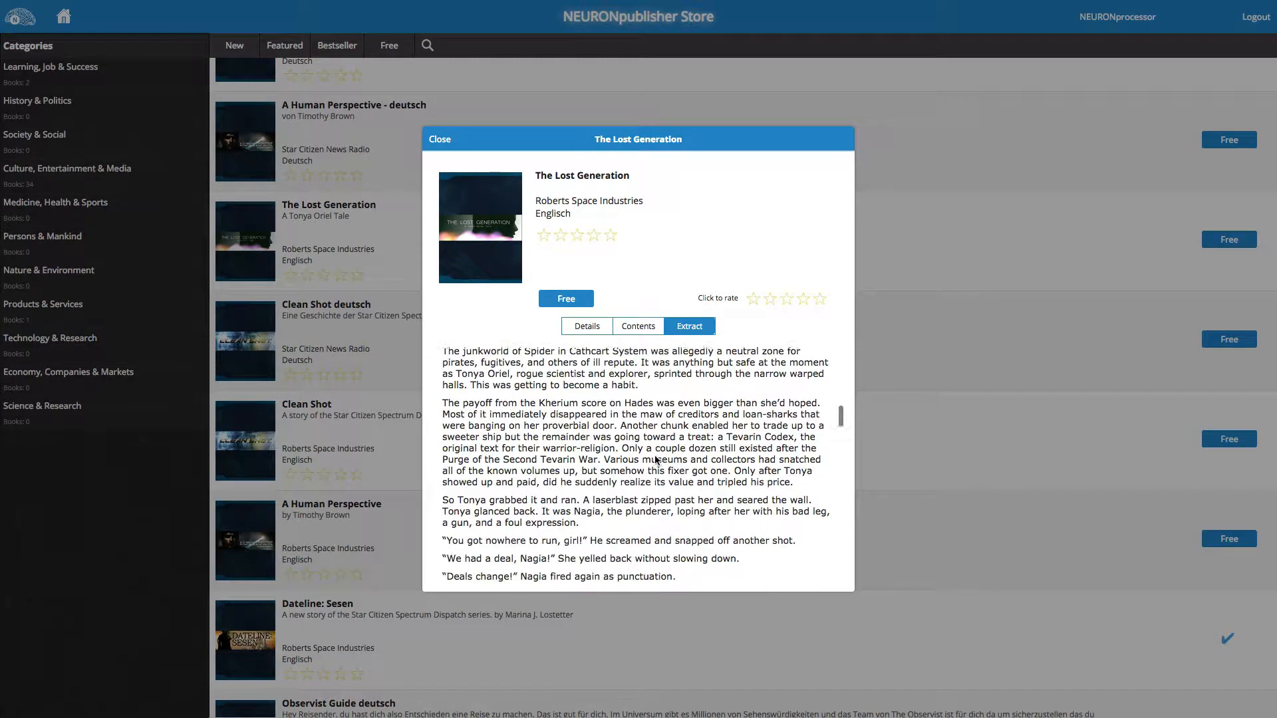
# Unlock the free book The Lost Generation and acknowledge the hint
pyautogui.click(562, 300)
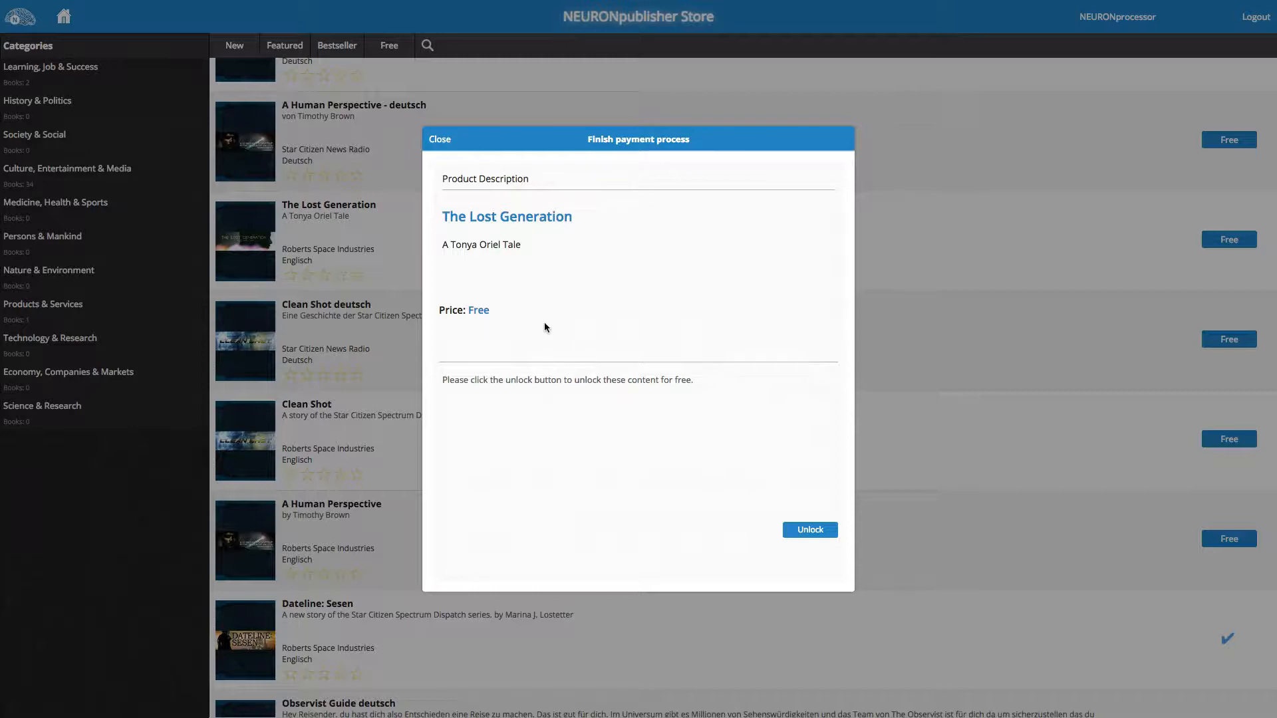
pyautogui.click(808, 532)
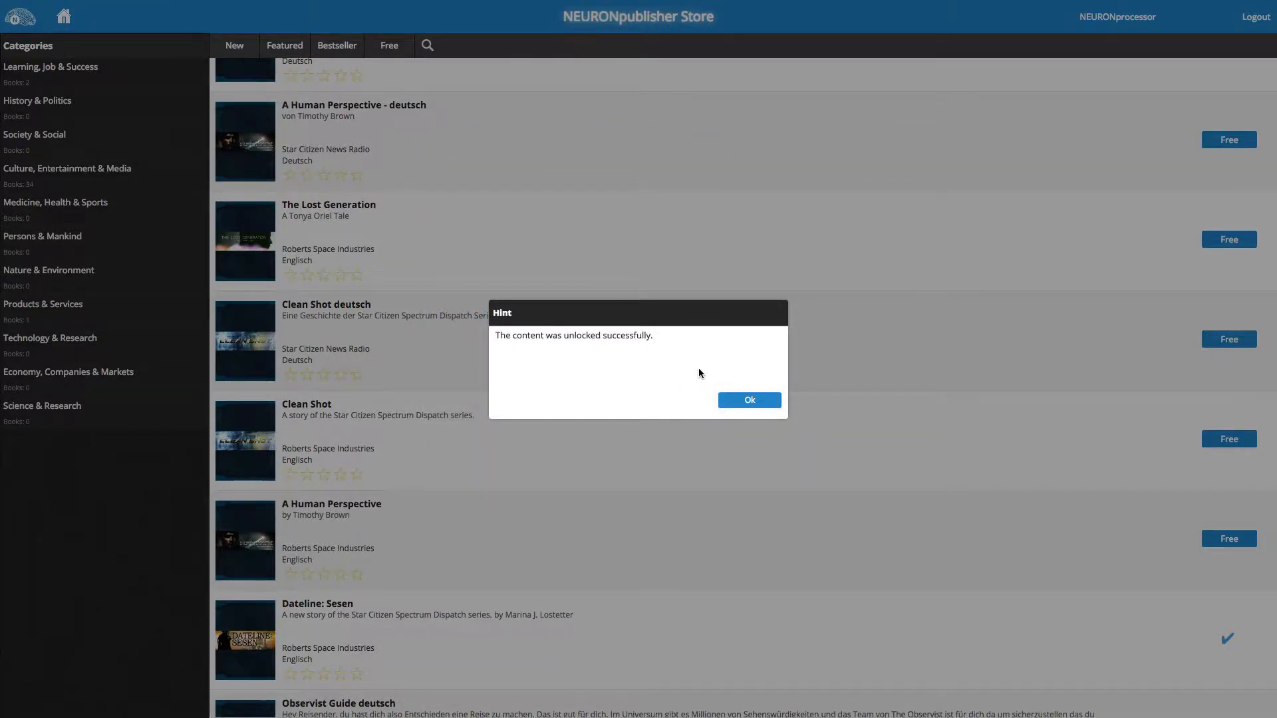
pyautogui.click(770, 402)
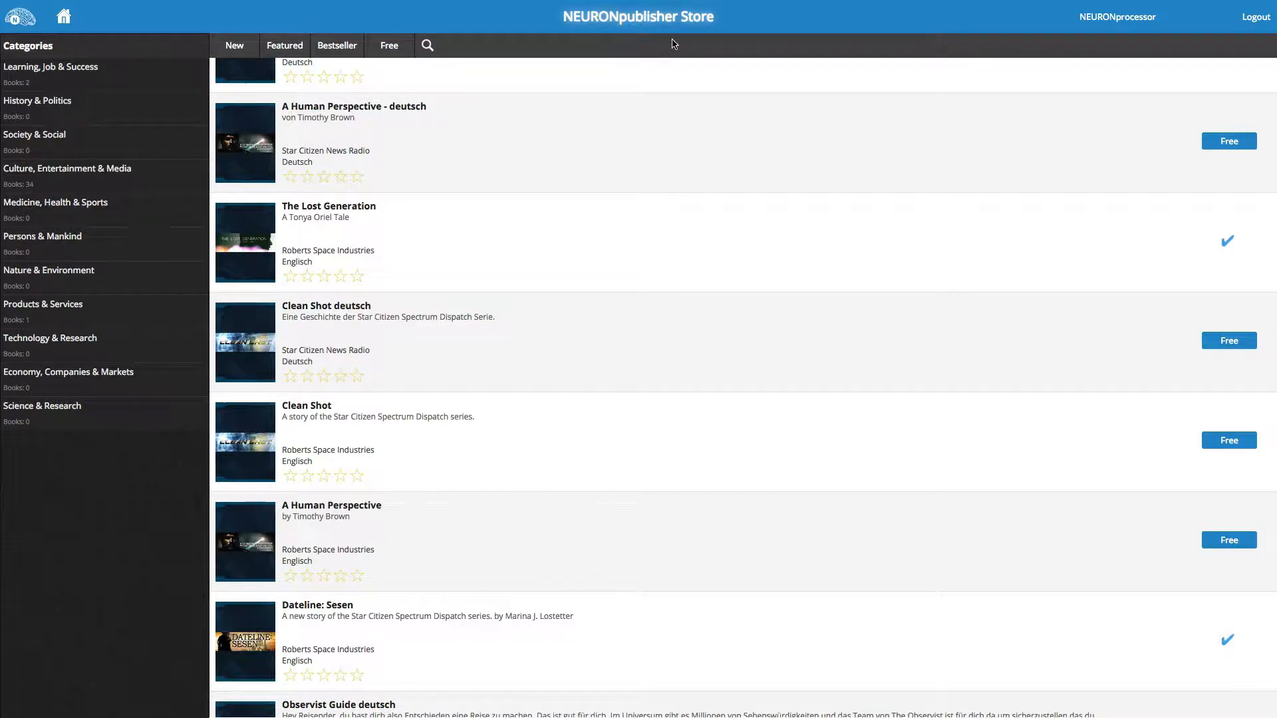
# Leave the store and list the books by the author Roberts Space Industries in the personal content
pyautogui.click(29, 27)
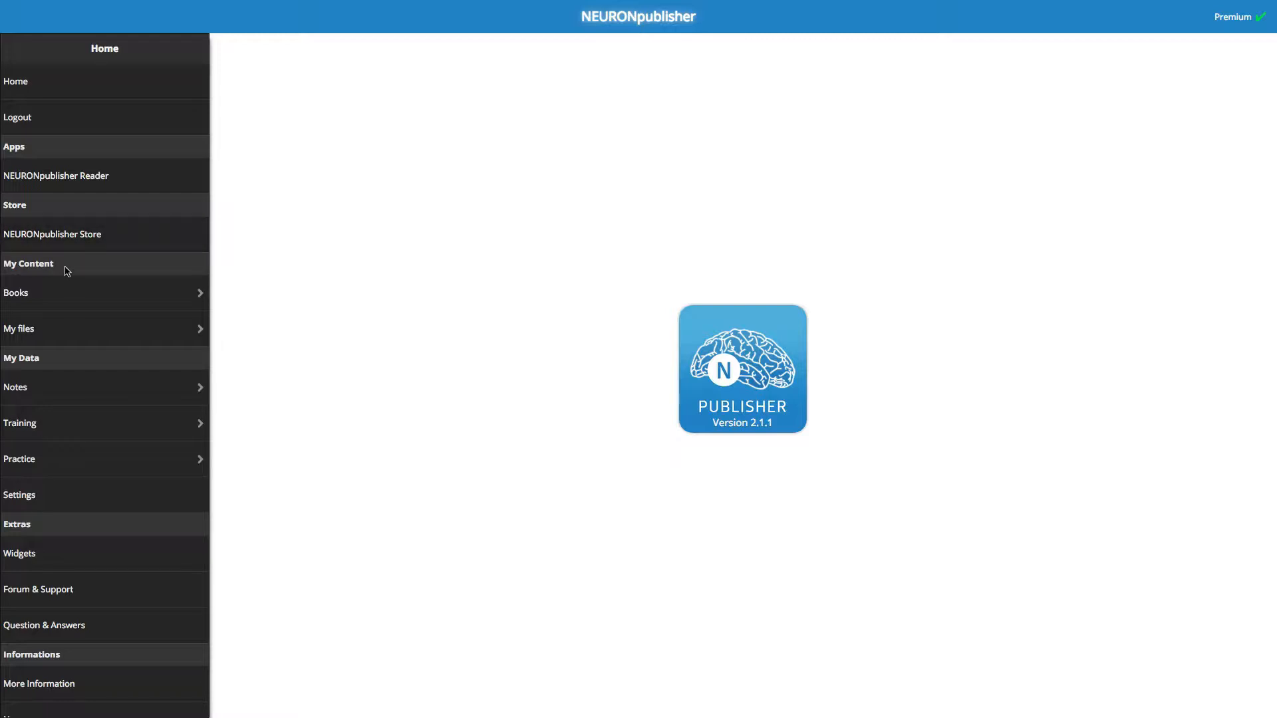
pyautogui.click(57, 304)
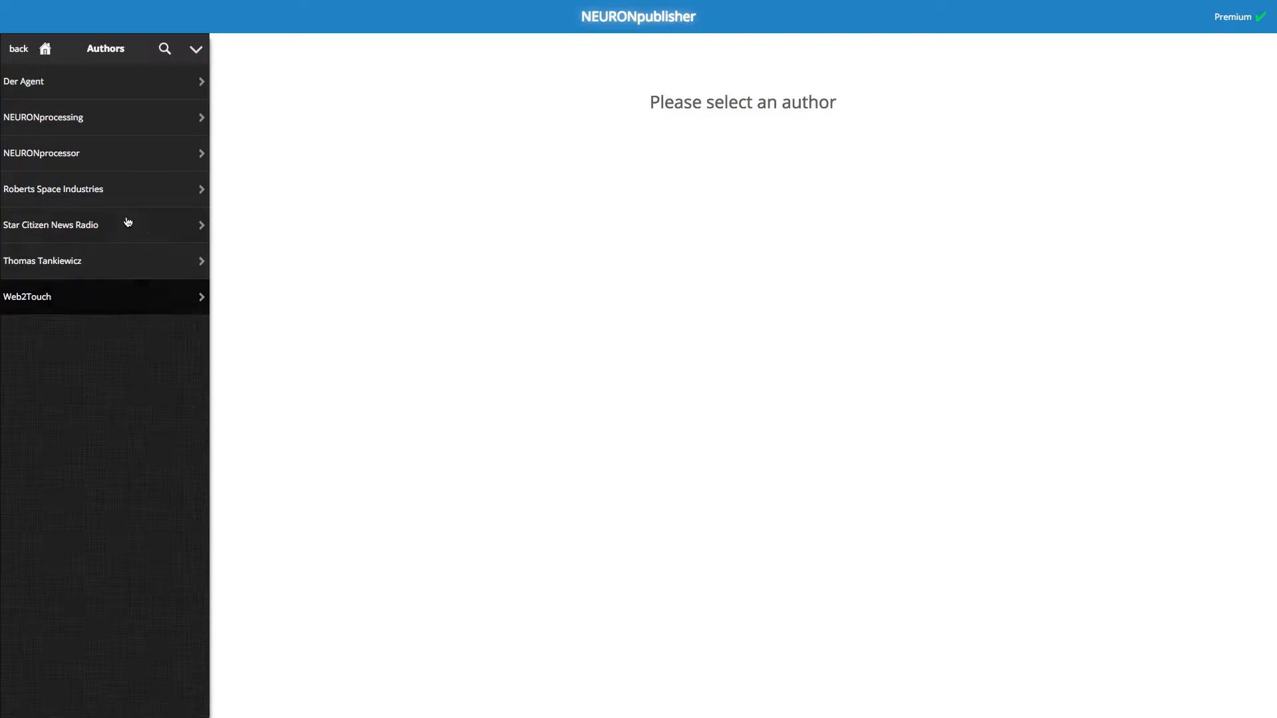
pyautogui.click(126, 191)
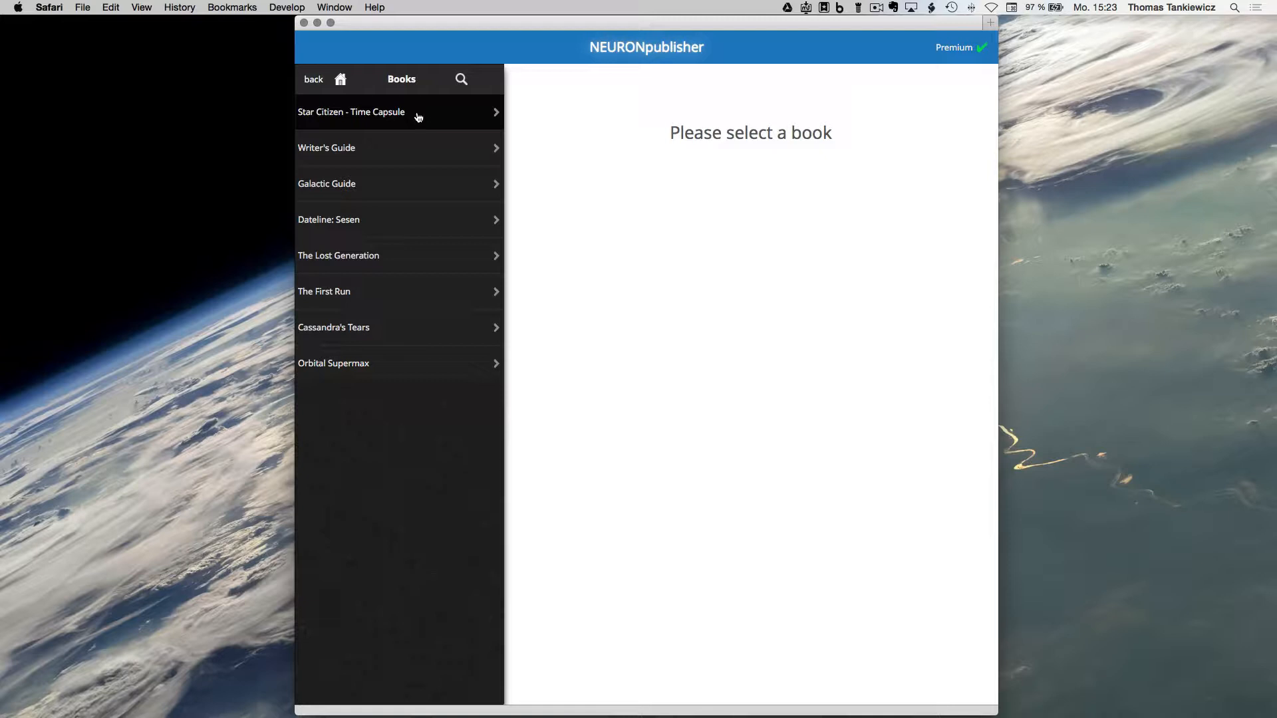
pyautogui.click(315, 82)
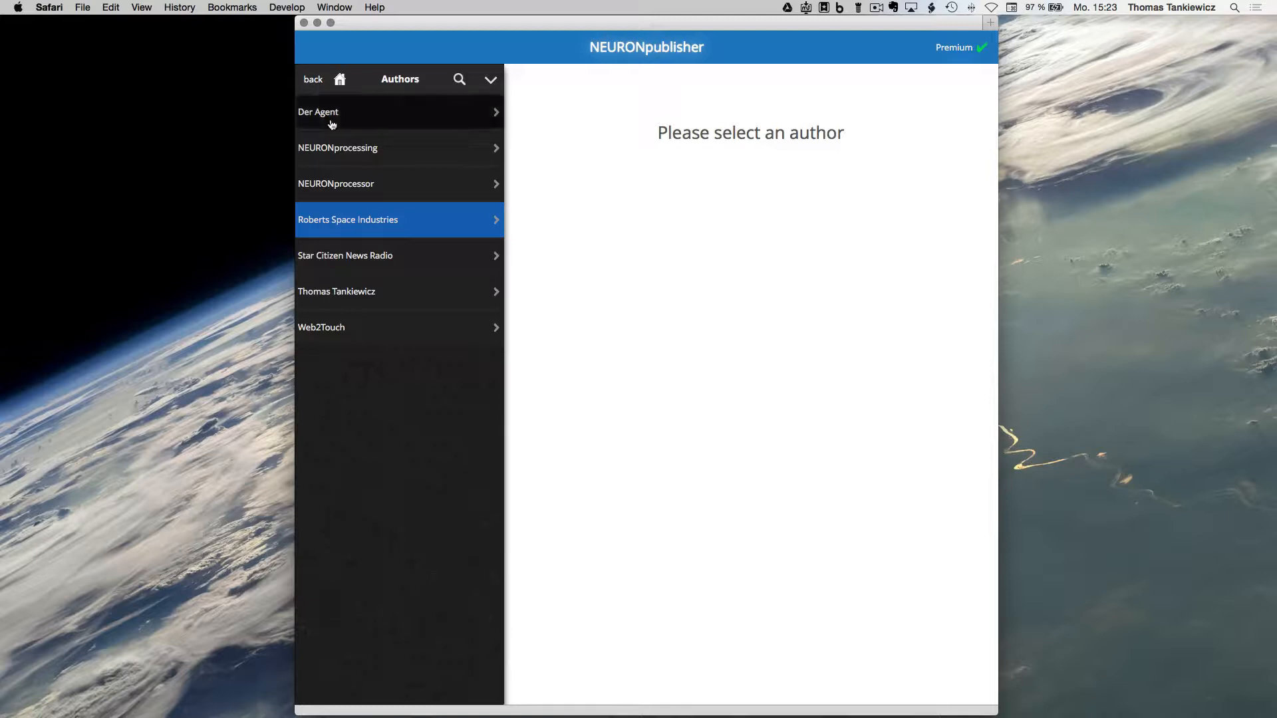
pyautogui.click(426, 222)
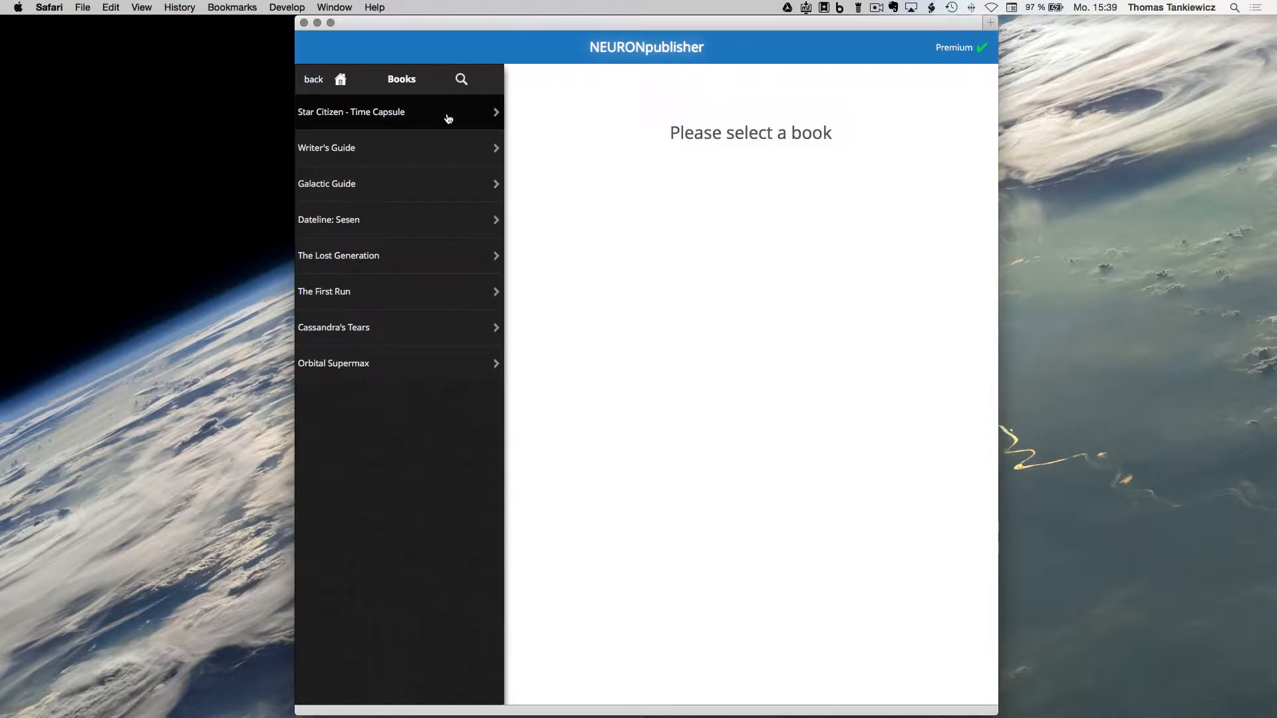
# Open the book Star Citizen - Time Capsule and look through its complete list of chapters
pyautogui.click(448, 118)
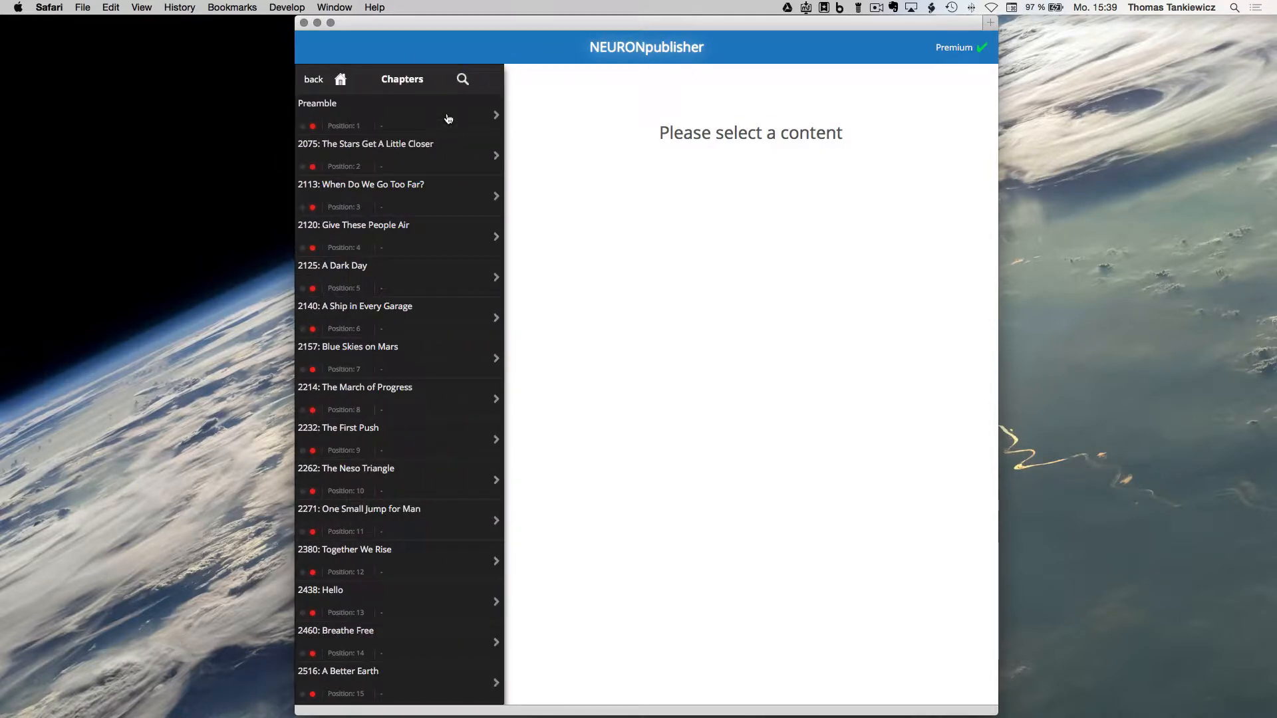
pyautogui.click(448, 118)
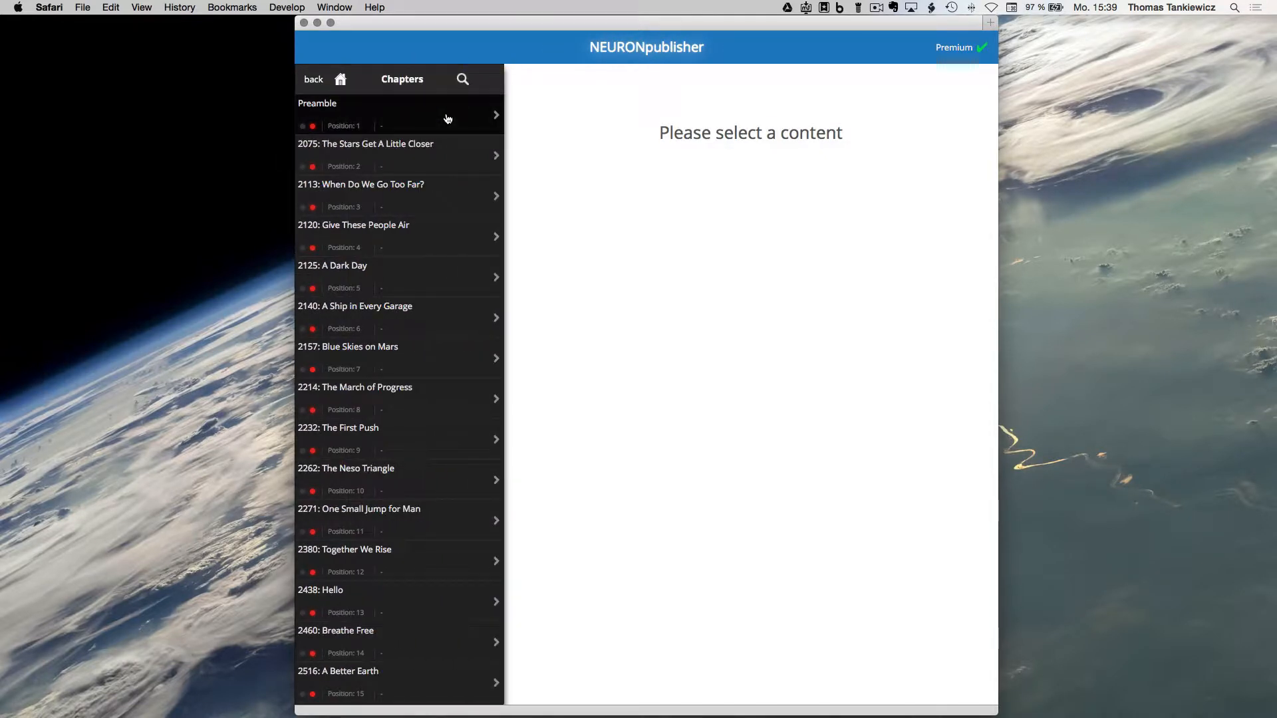
pyautogui.click(438, 203)
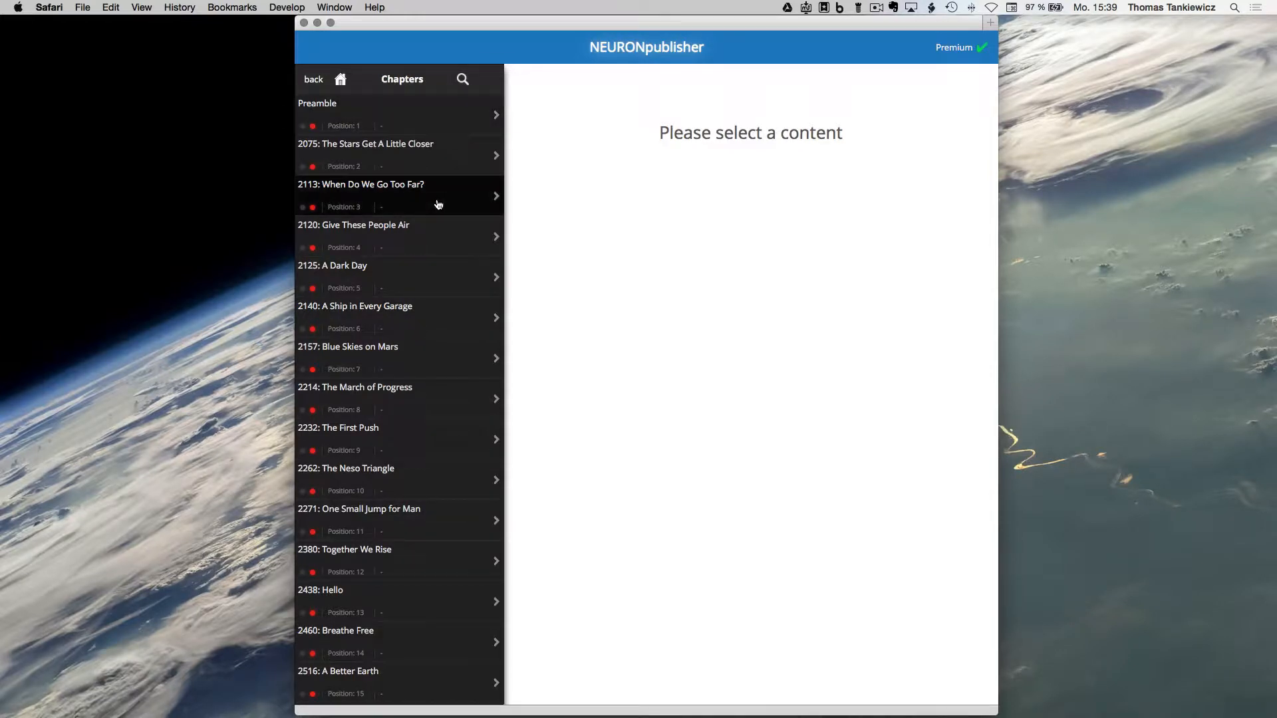
pyautogui.scroll(-5, 438, 204)
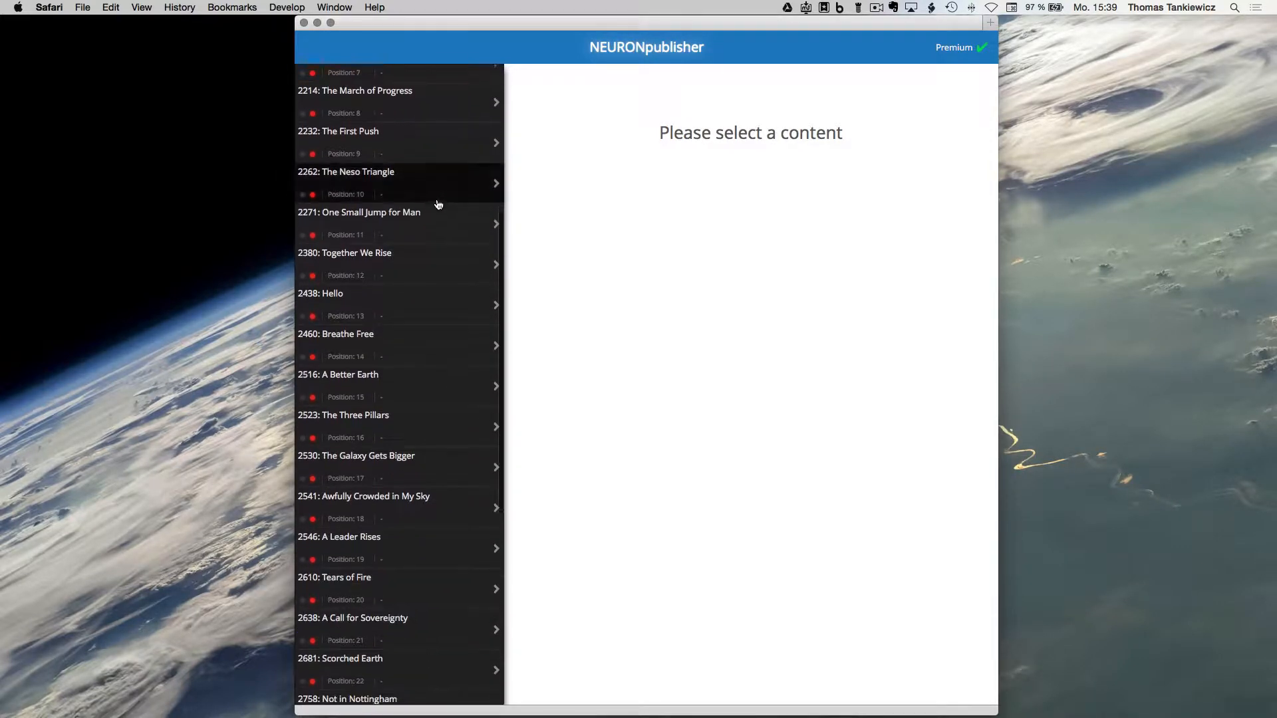
pyautogui.scroll(-7, 438, 204)
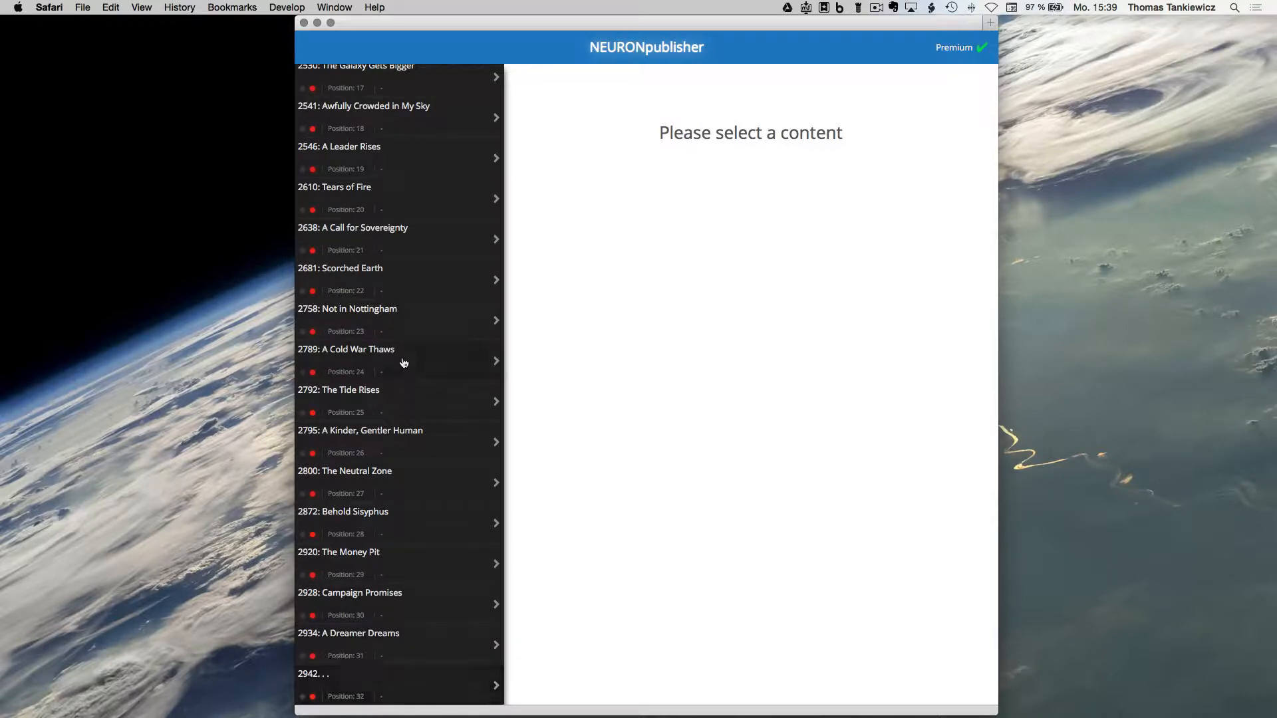
pyautogui.scroll(12, 404, 362)
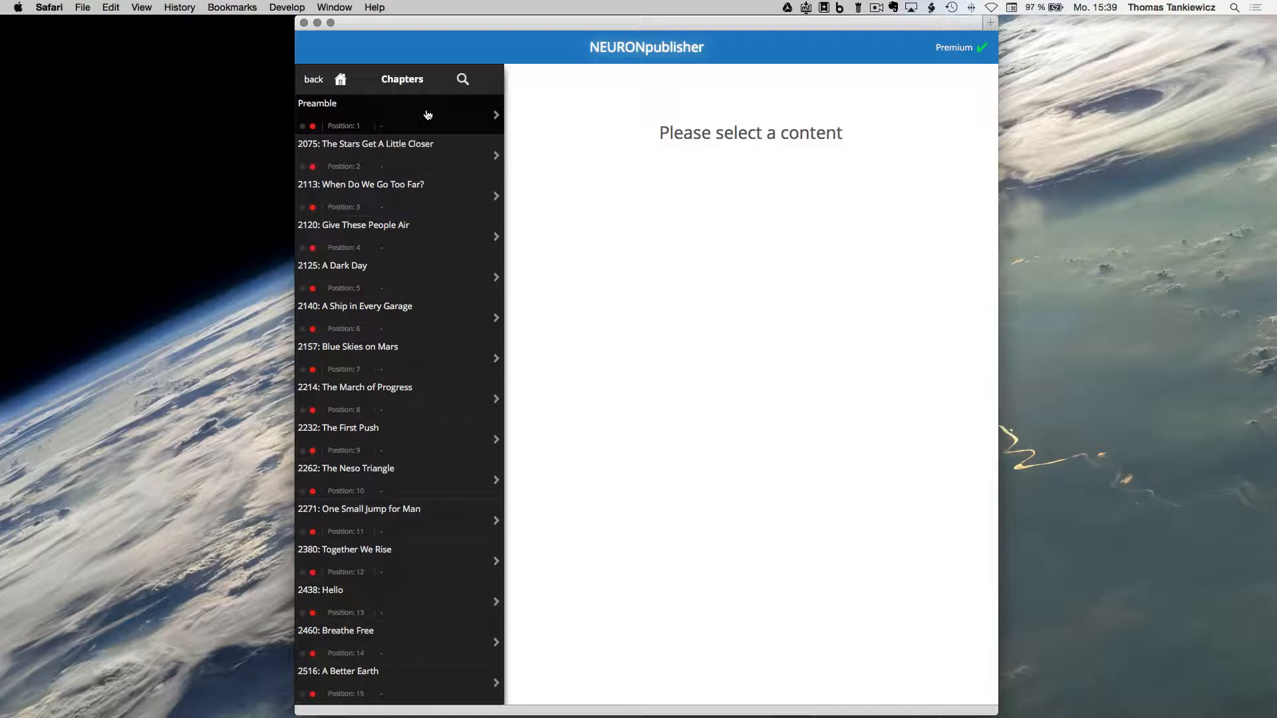
# View the Preamble and read the chapter 2075: The Stars Get A Little Closer
pyautogui.click(427, 115)
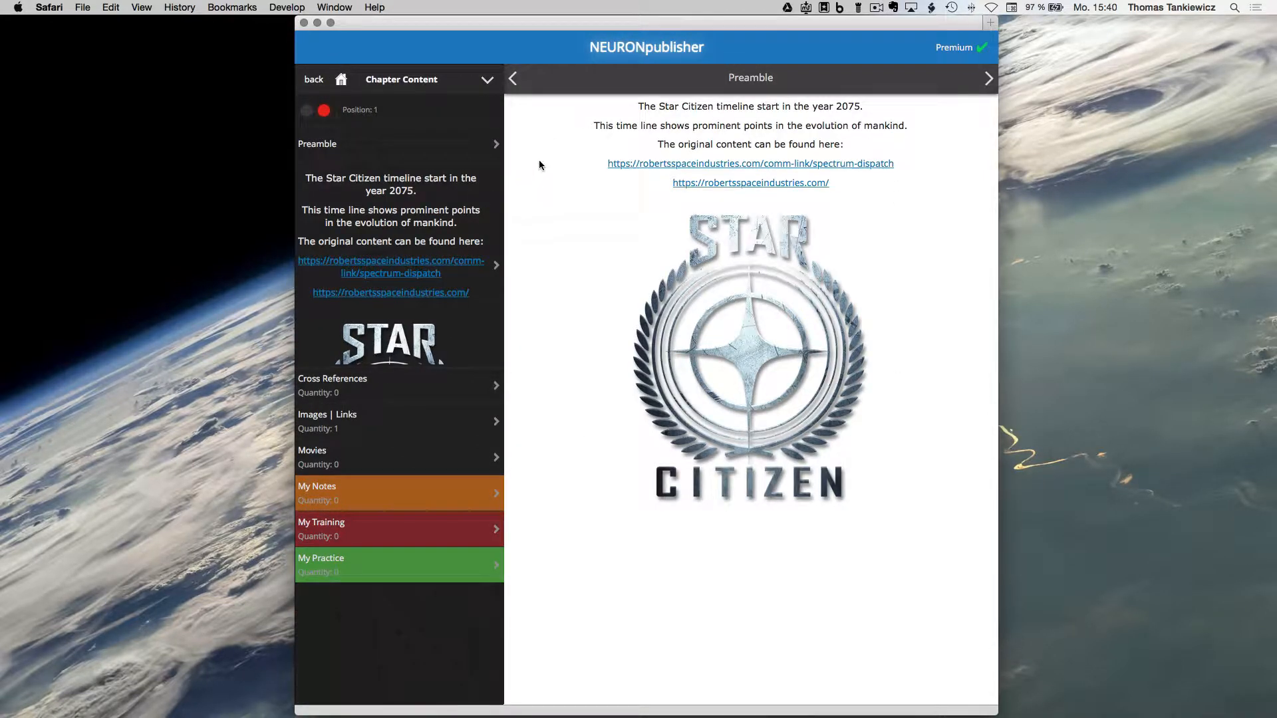
pyautogui.click(313, 81)
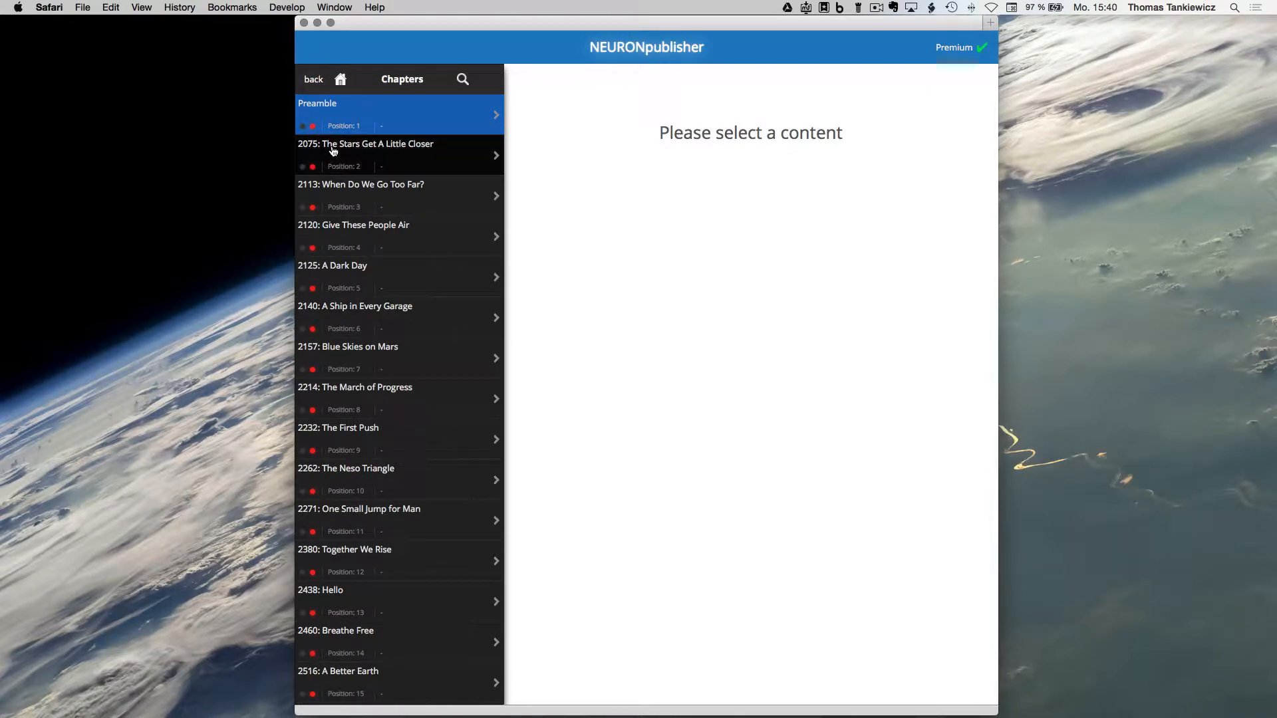
pyautogui.click(334, 151)
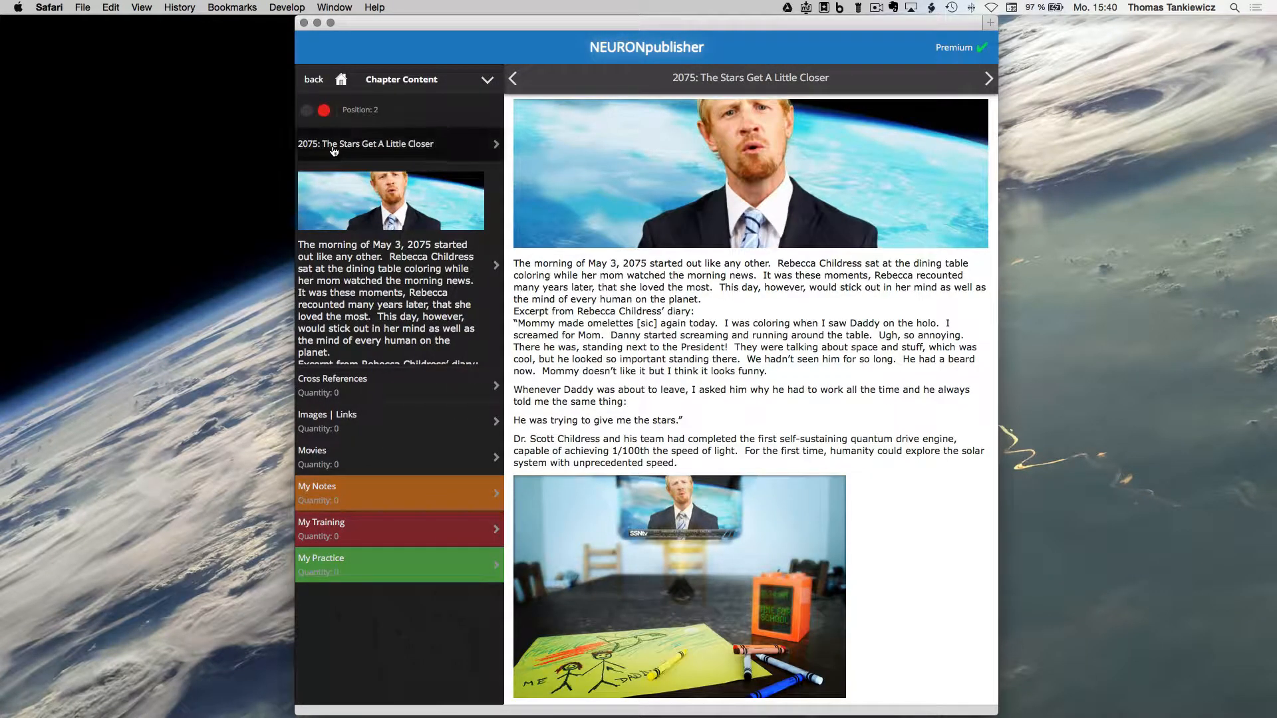
pyautogui.scroll(-2, 750, 319)
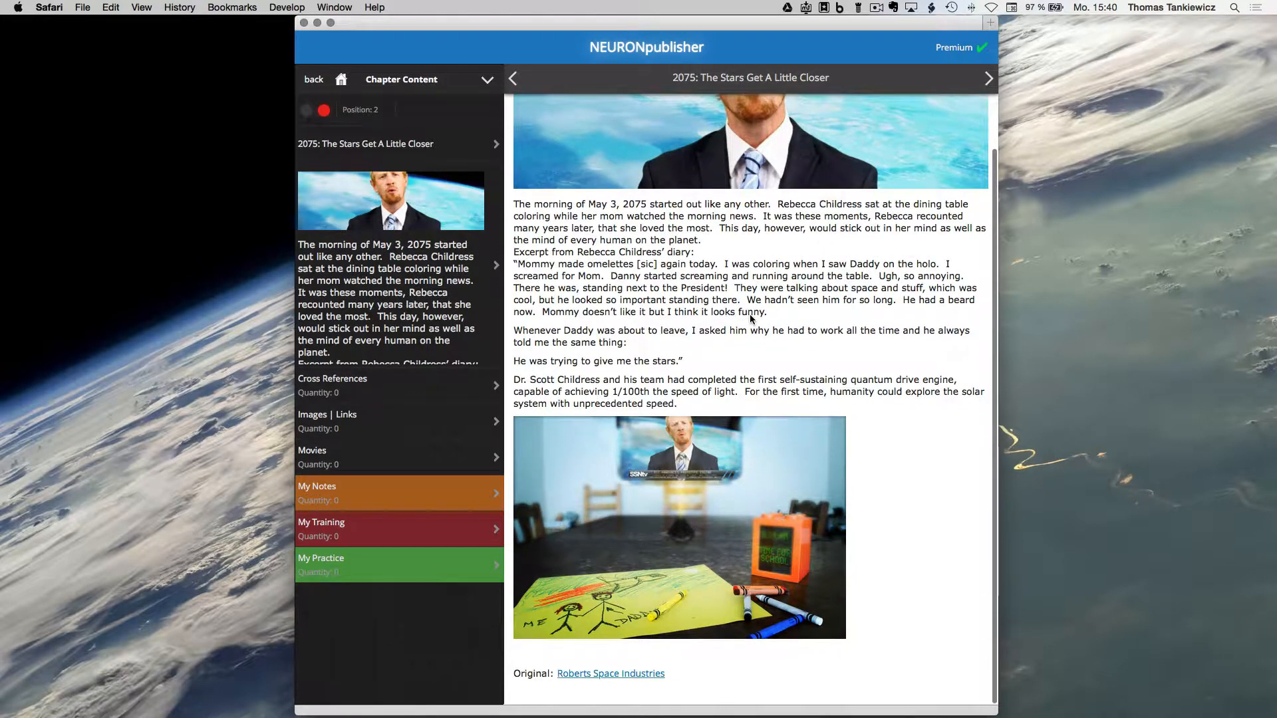
pyautogui.scroll(2, 750, 319)
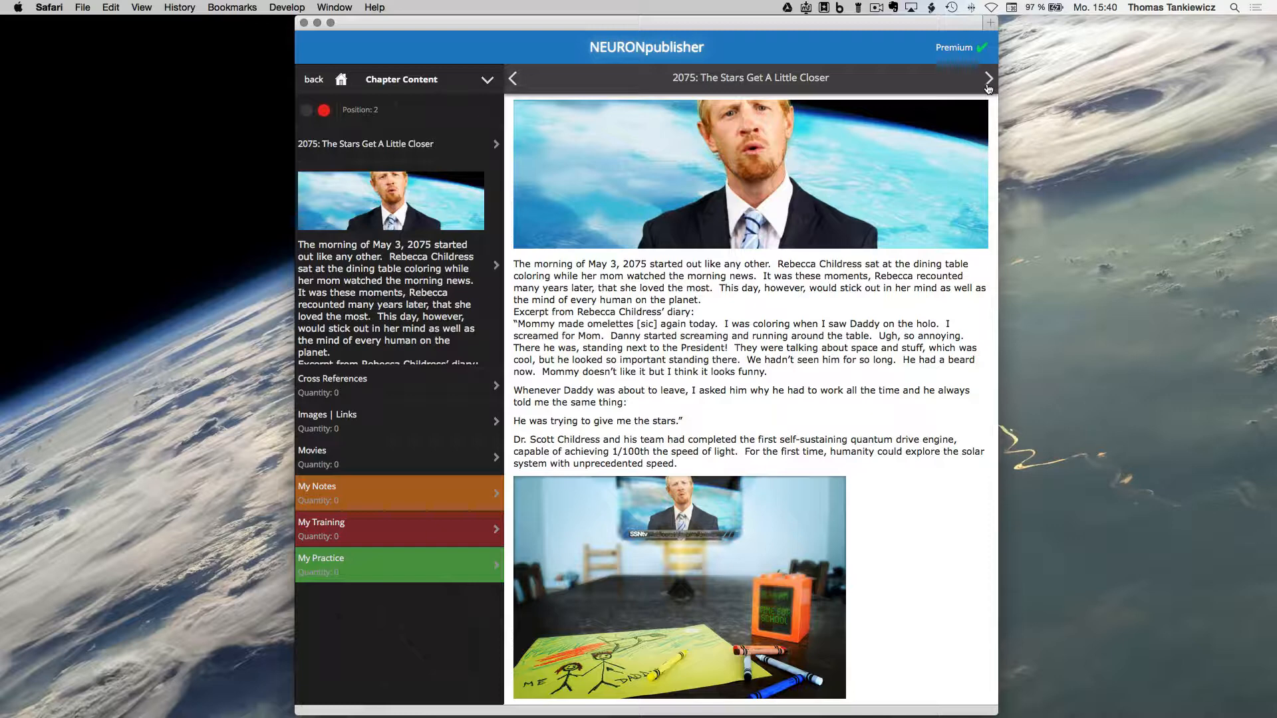
# Page forward and back between the 2075 and 2113 chapters, and continue on to 2125: A Dark Day
pyautogui.click(989, 79)
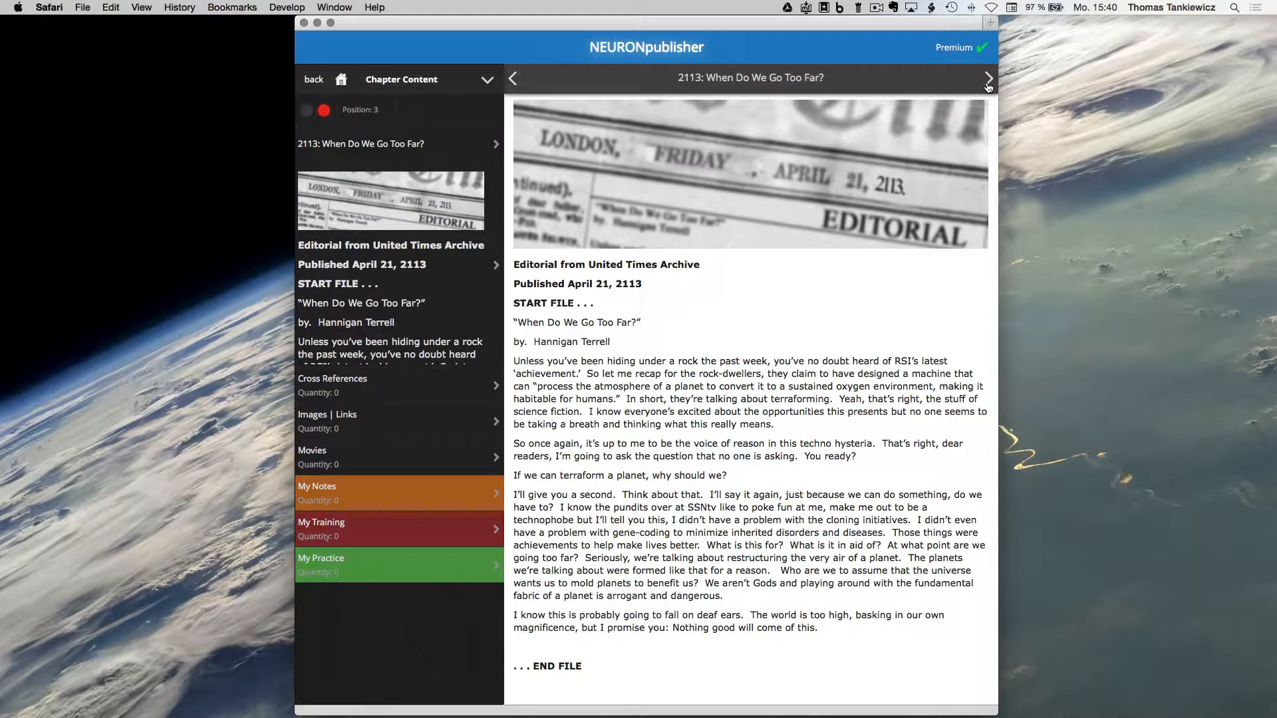
pyautogui.click(514, 78)
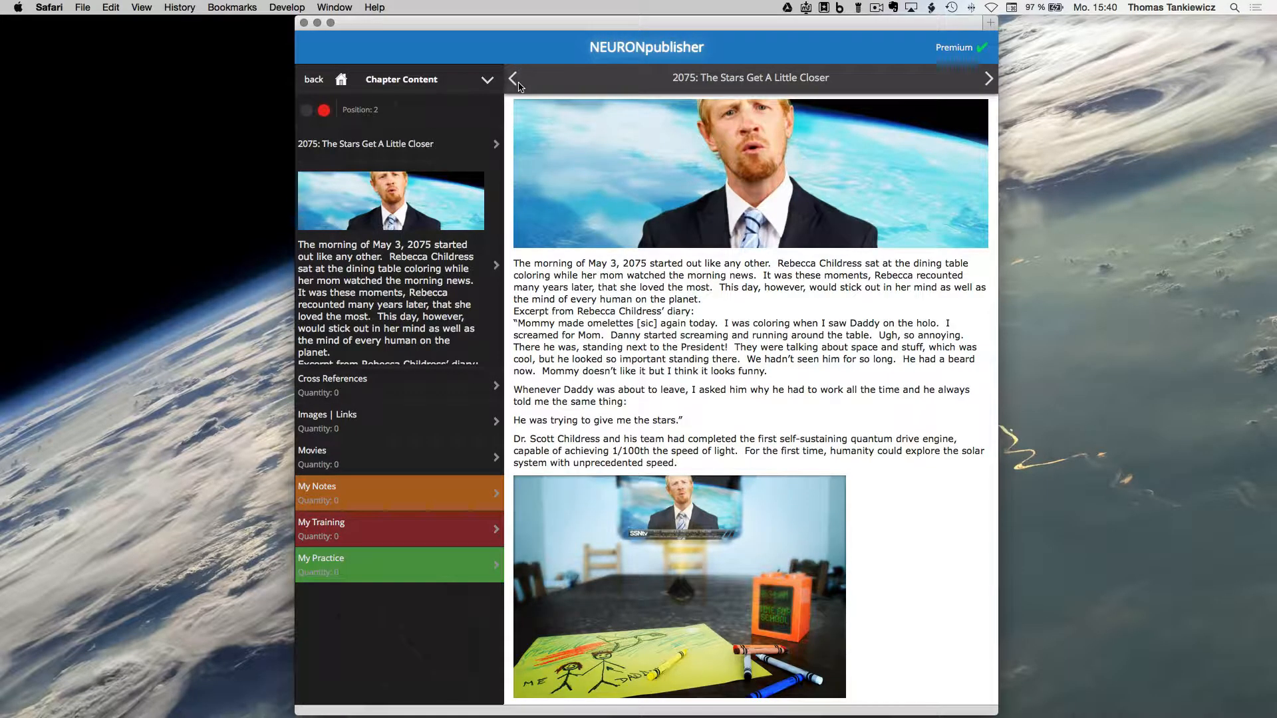
pyautogui.click(988, 78)
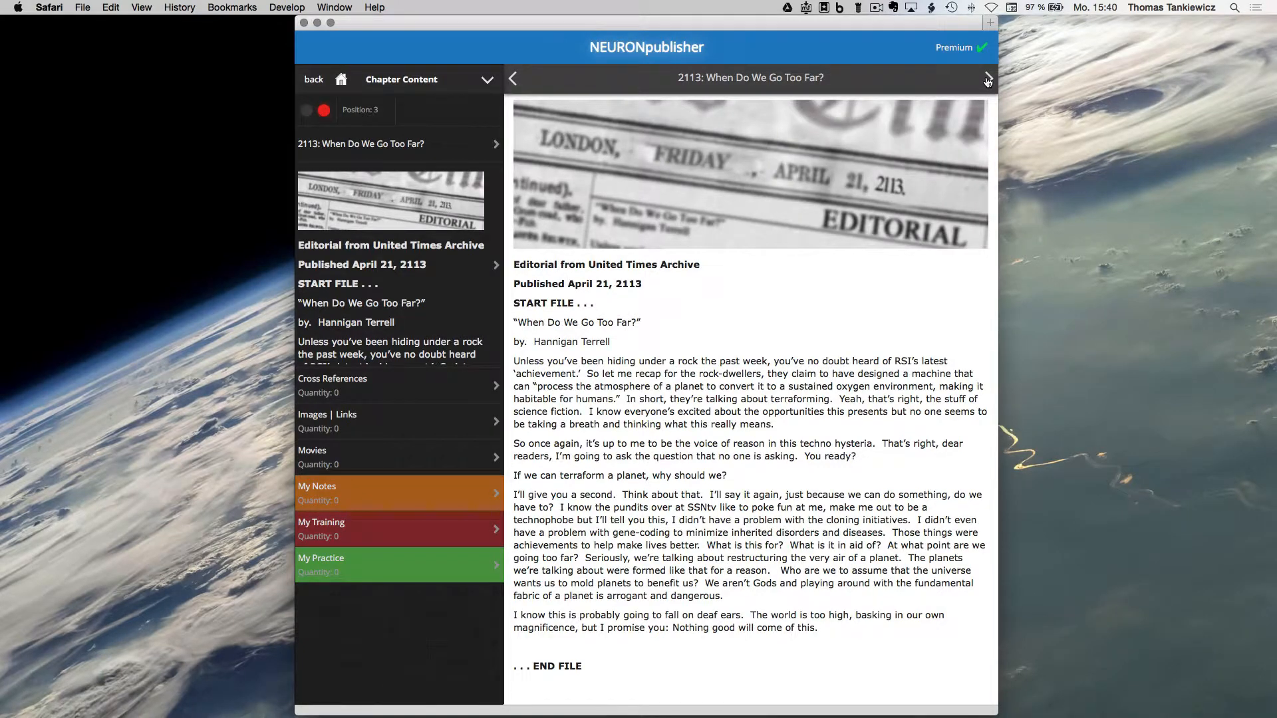
pyautogui.click(988, 79)
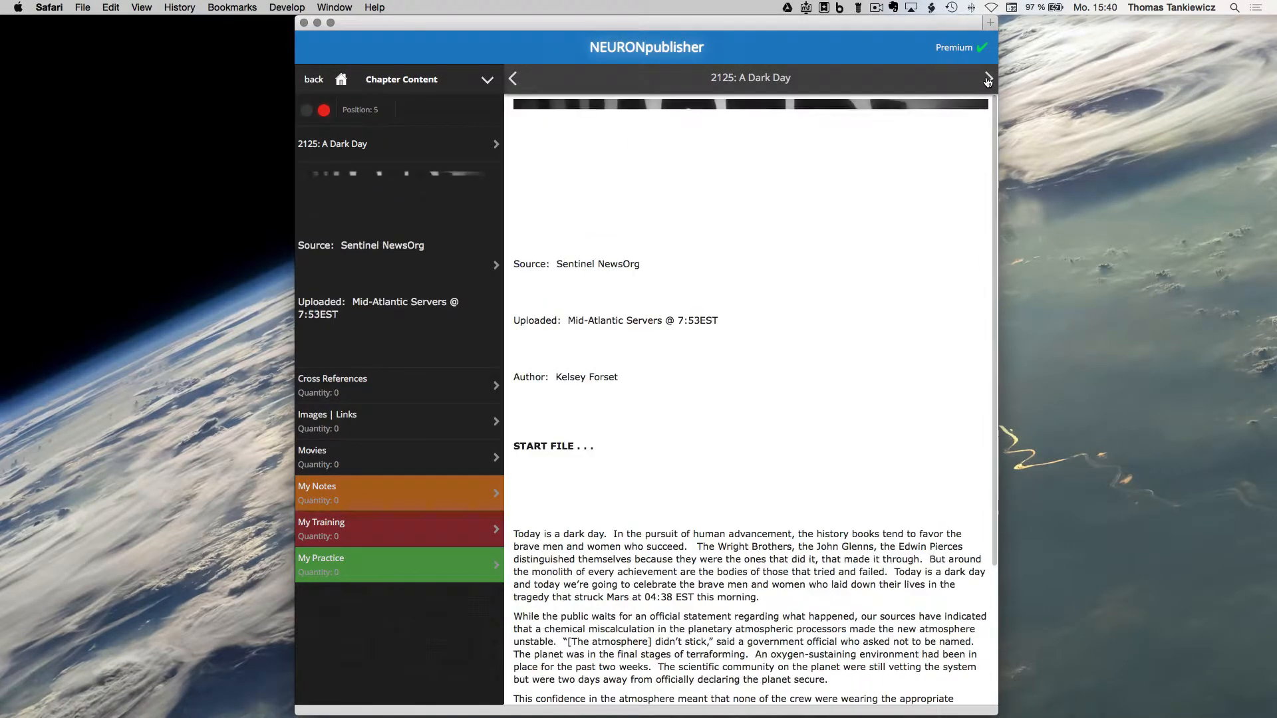
# Read the chapter 2125: A Dark Day and return to the book's chapter list
pyautogui.scroll(-3, 880, 338)
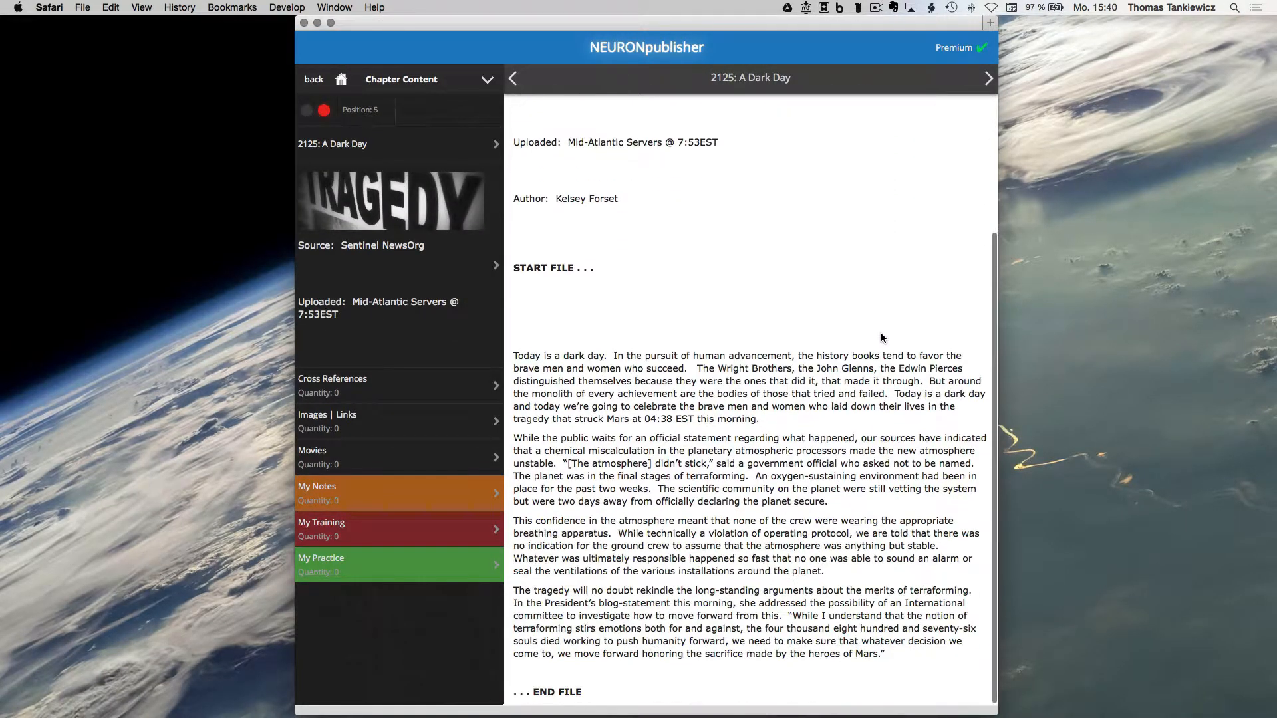
pyautogui.scroll(1, 881, 338)
pyautogui.scroll(2, 880, 338)
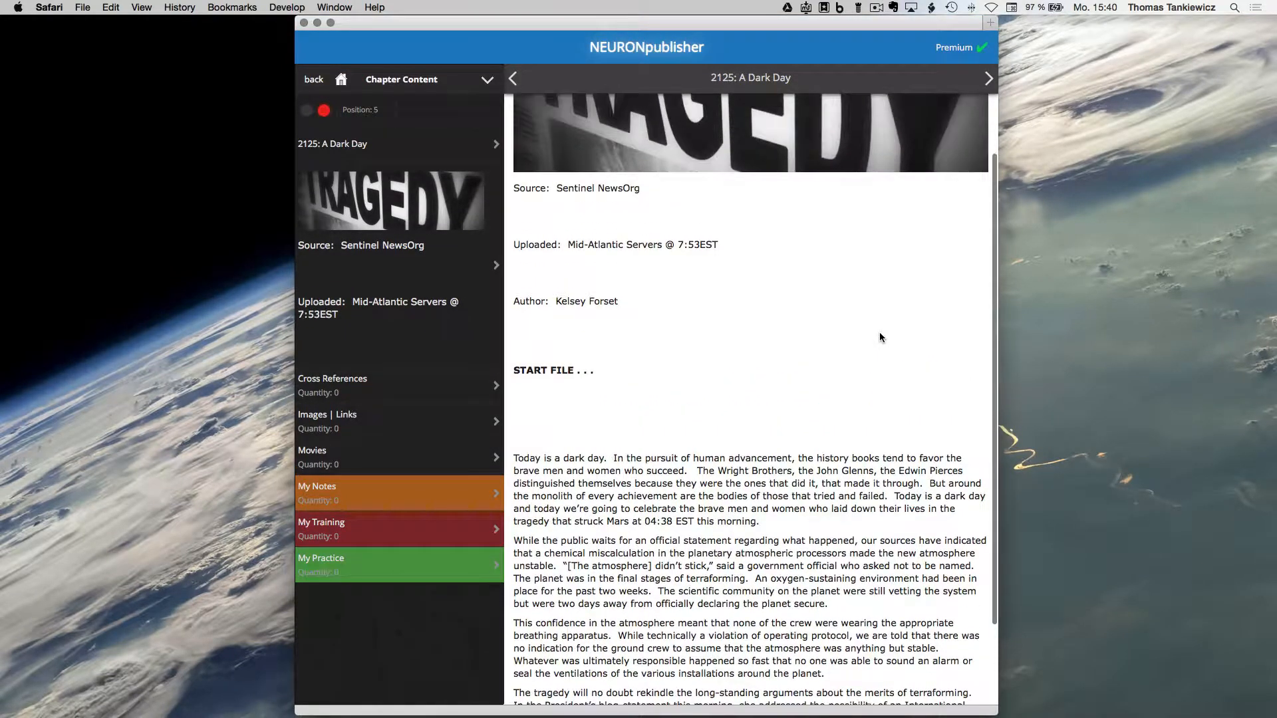
pyautogui.click(314, 81)
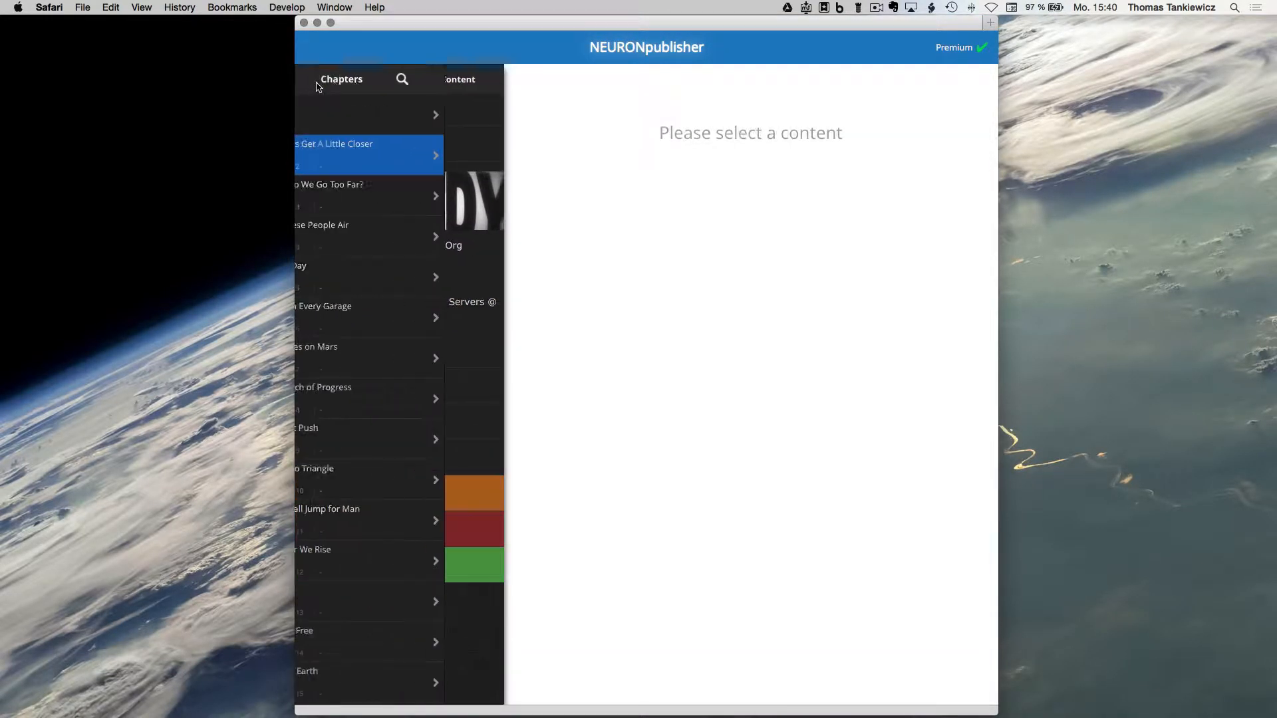
# Check the books listed under the account owner's author entry, return to the authors list, and view the available book actions
pyautogui.click(352, 397)
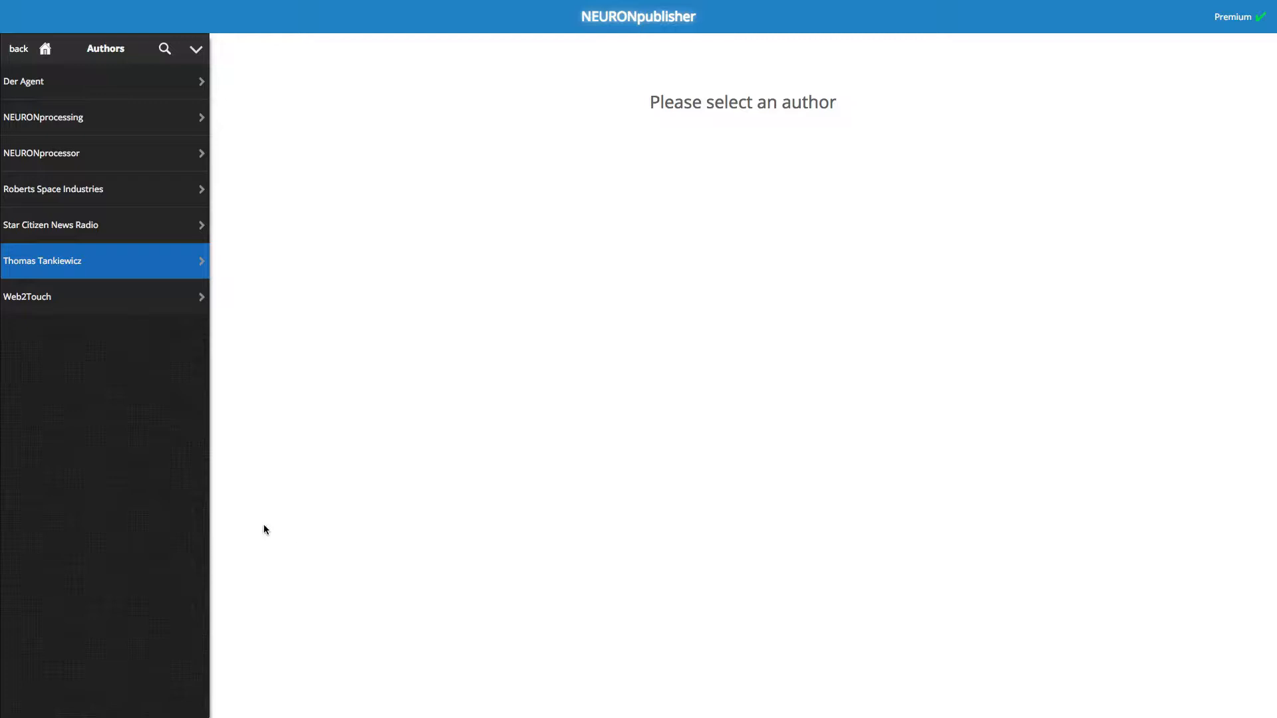
pyautogui.click(117, 262)
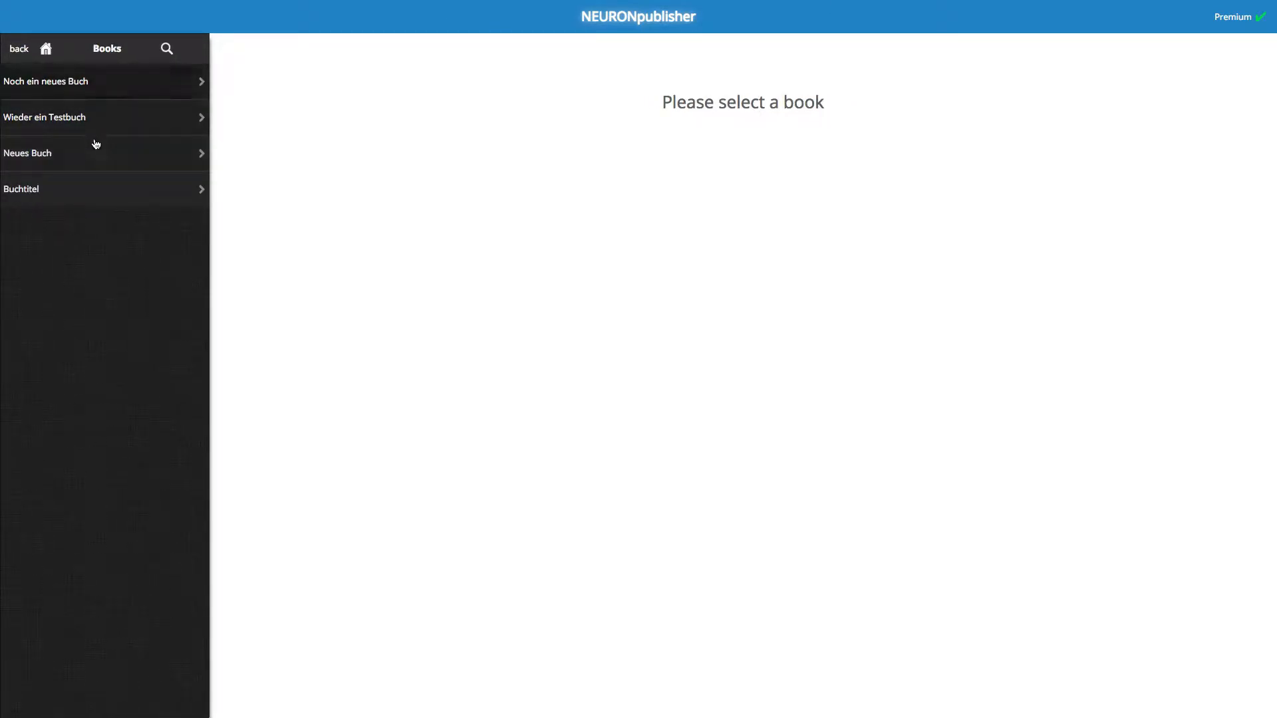
pyautogui.click(18, 50)
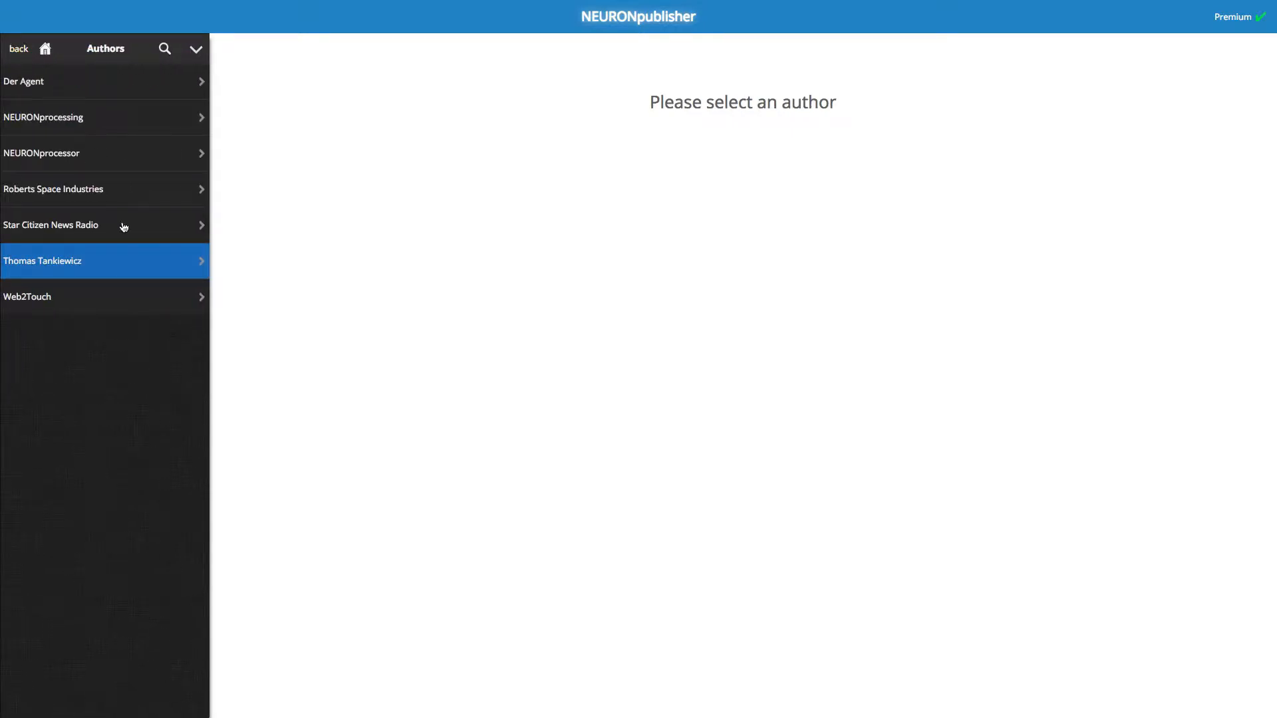
pyautogui.click(196, 52)
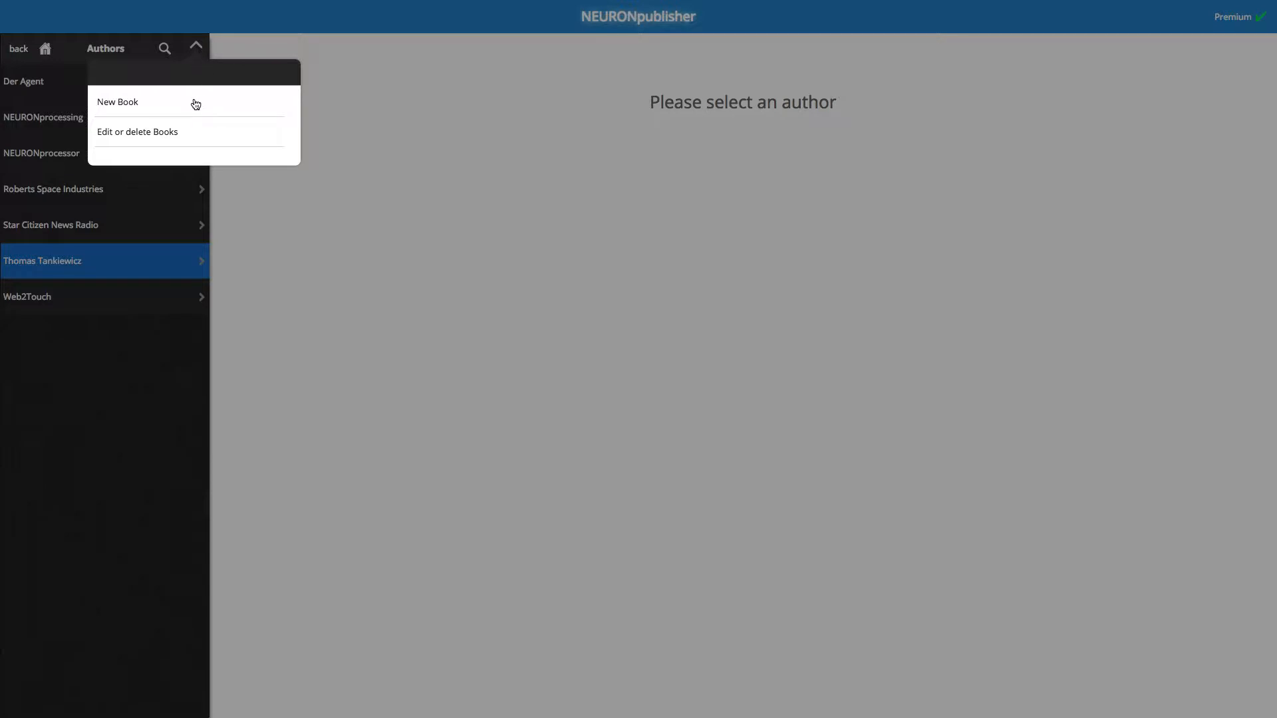
pyautogui.click(253, 132)
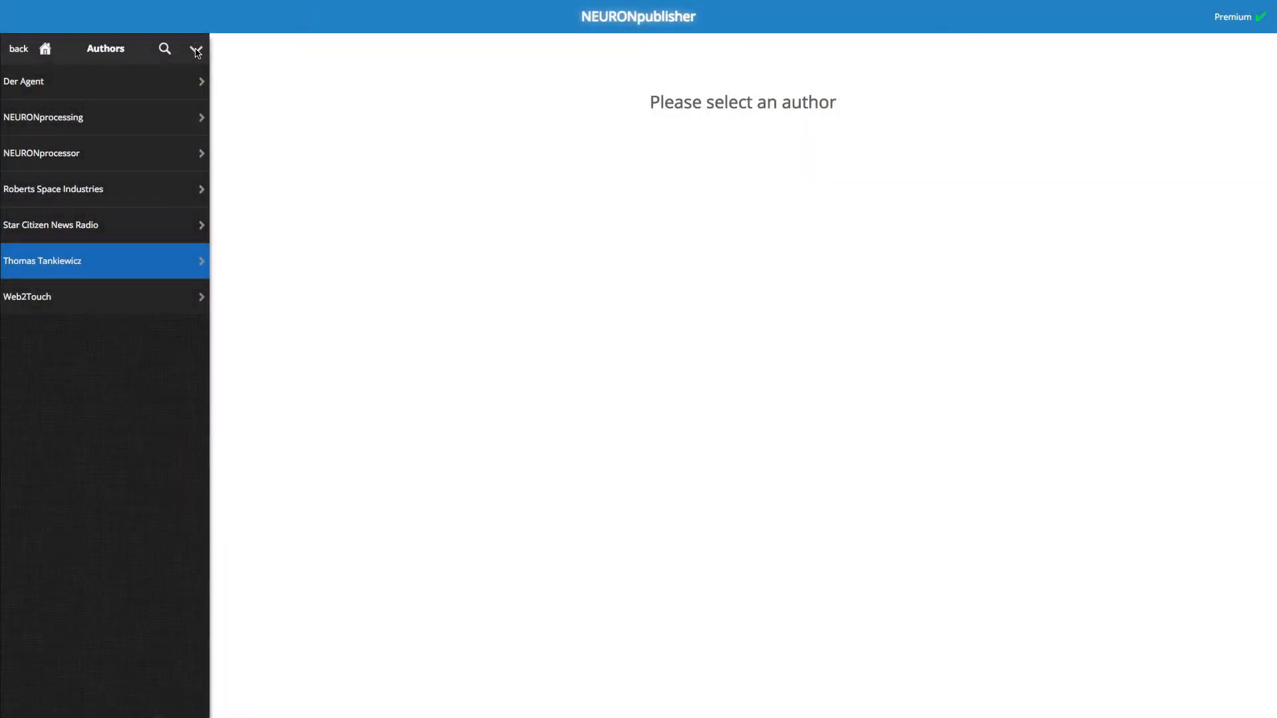
# Create a new book titled "Test Book 1" with the description "The description for my Test Book 1", keeping the prefilled author
pyautogui.click(196, 50)
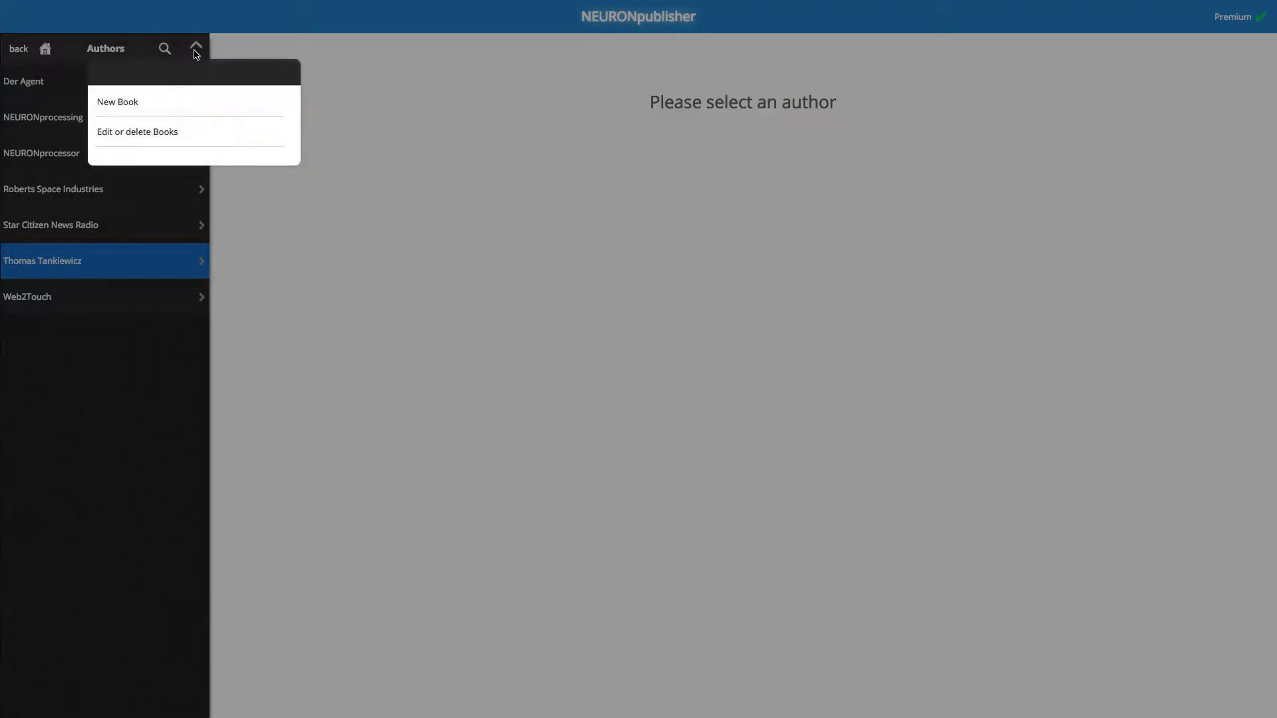
pyautogui.click(225, 109)
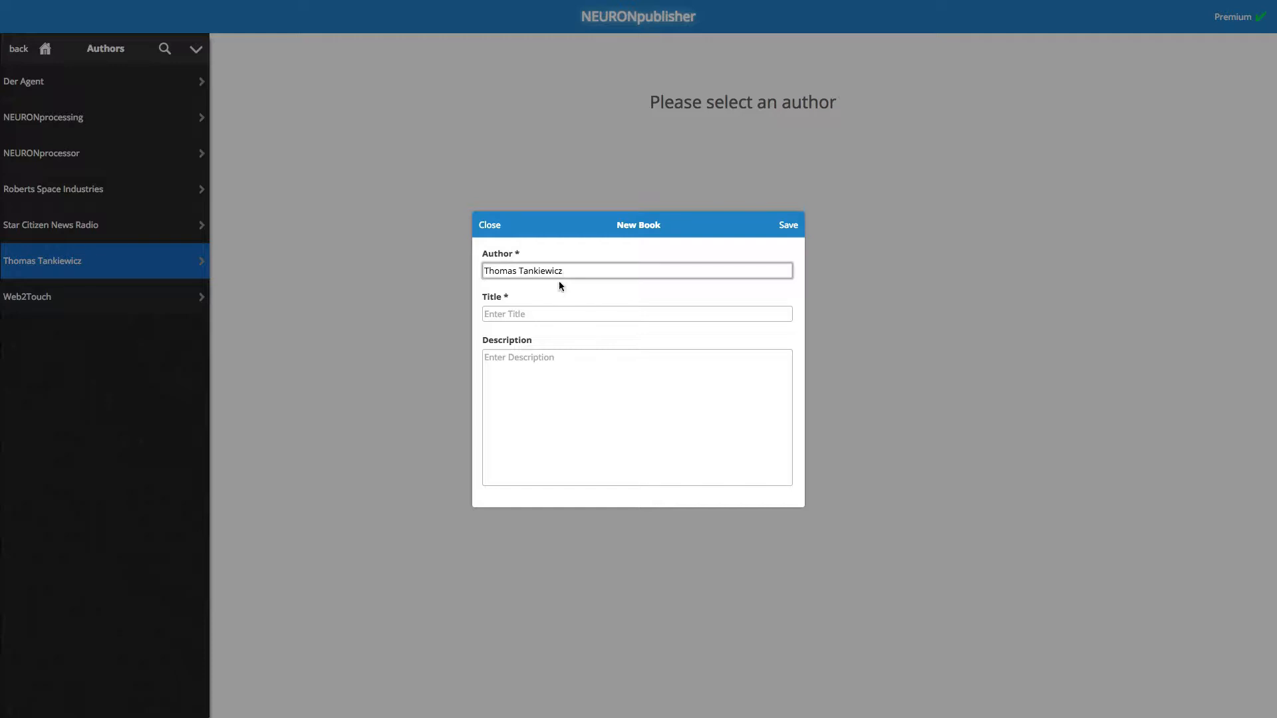
pyautogui.click(544, 312)
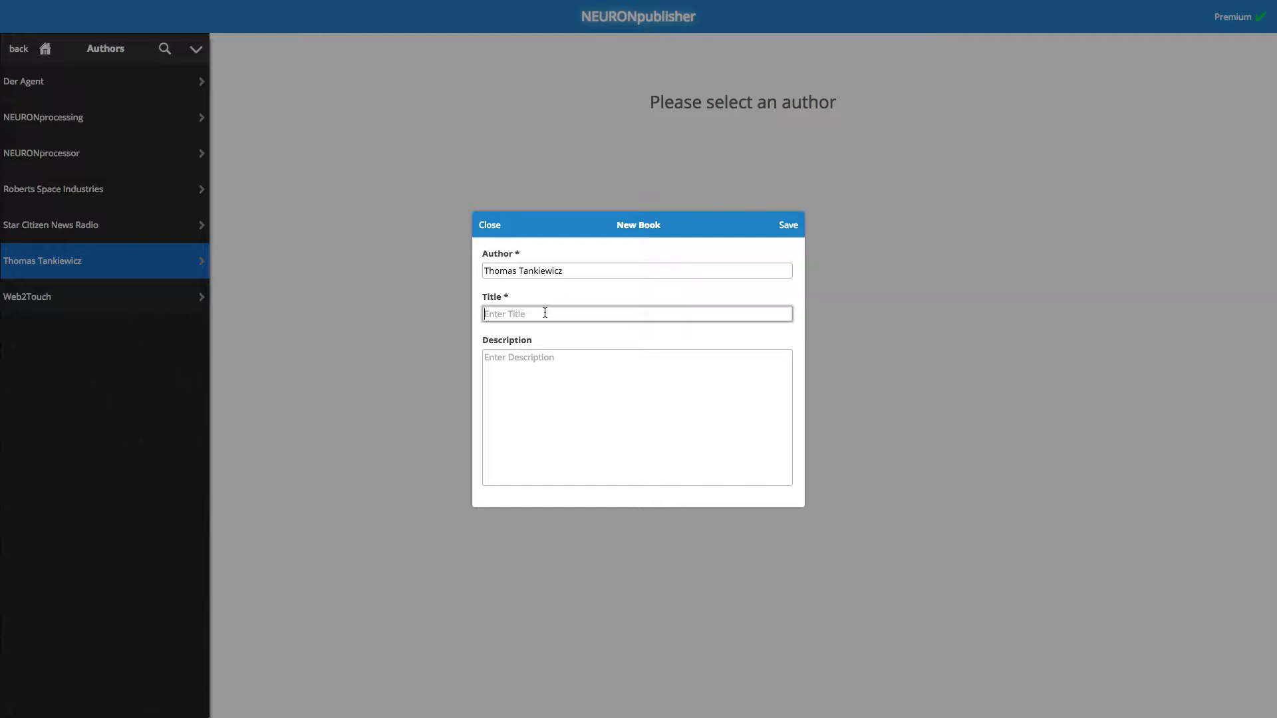
pyautogui.write('Test Book 1')
pyautogui.press('Tab')
pyautogui.write('The description for my Test Book 1')
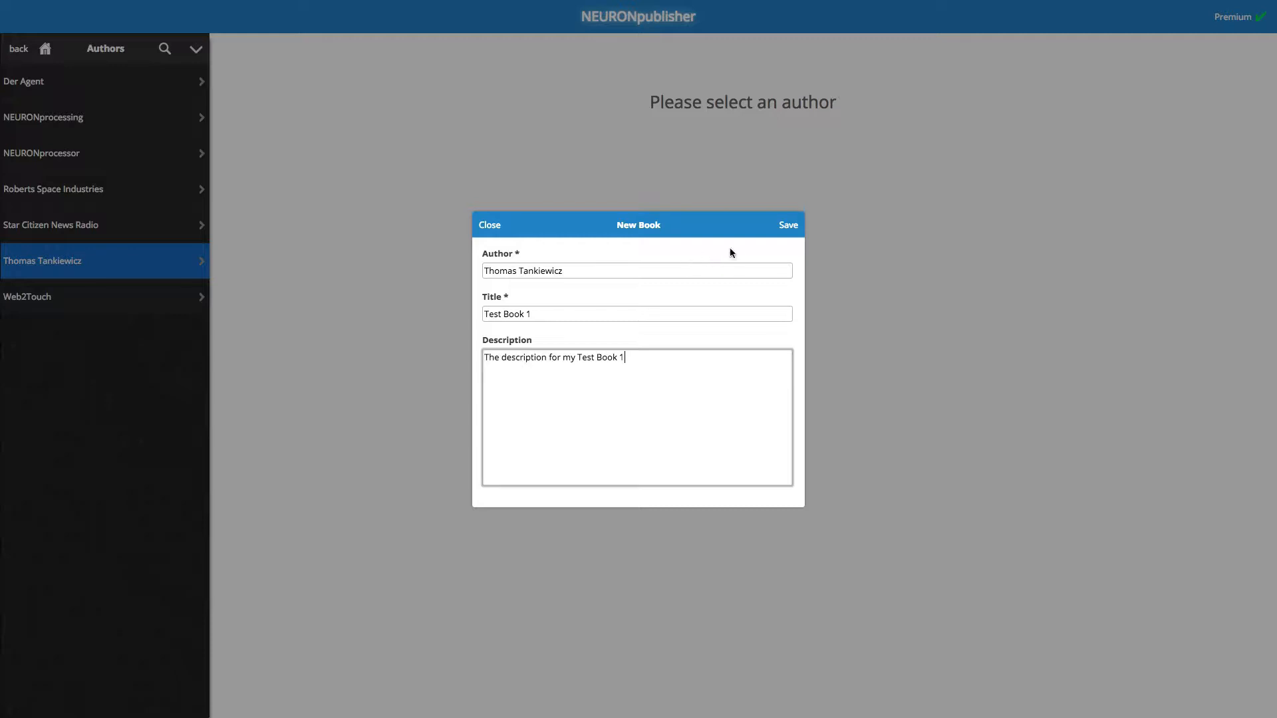
pyautogui.click(787, 227)
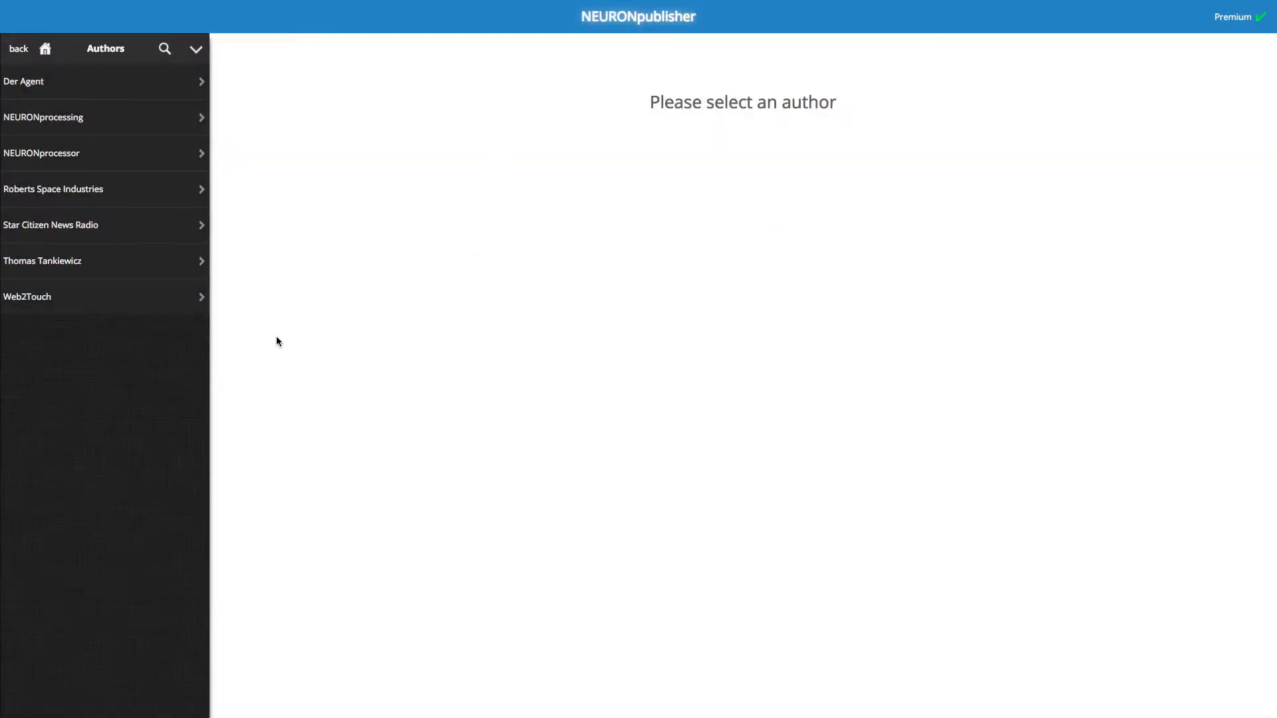
# Open Test Book 1 under the account owner's author entry and add a chapter titled "Chapter 1"
pyautogui.click(100, 260)
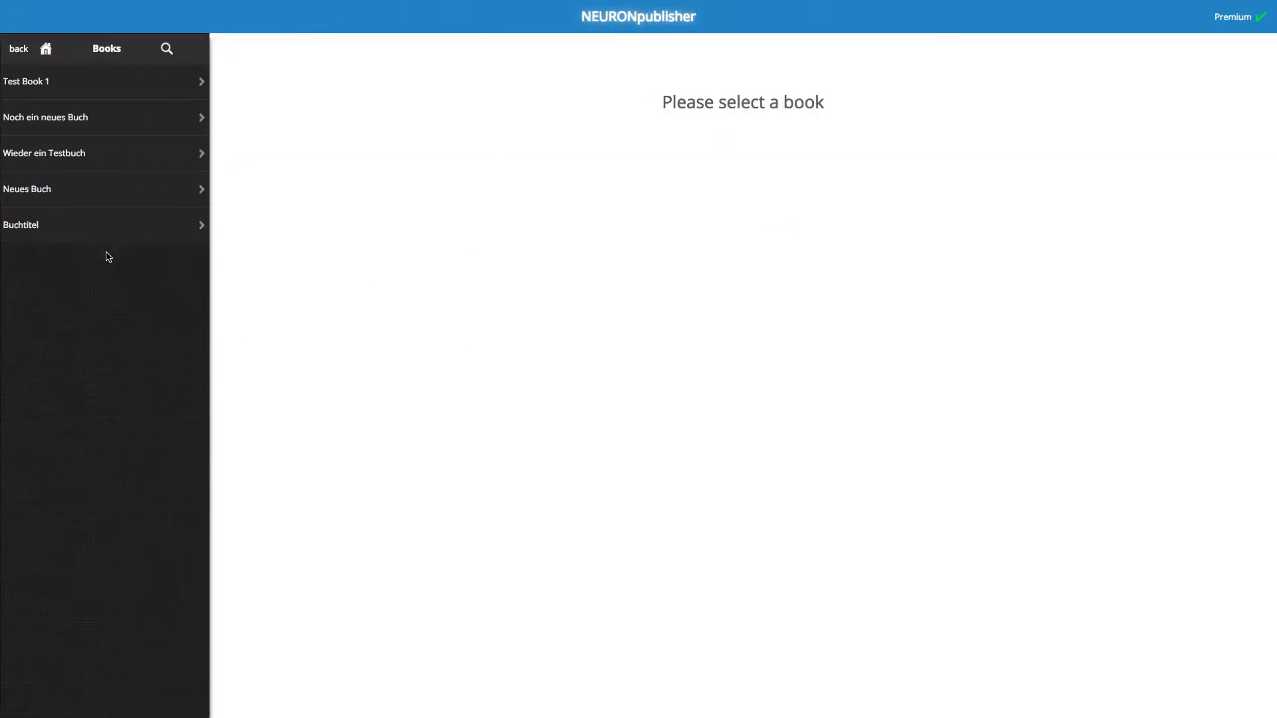
pyautogui.click(92, 88)
pyautogui.click(153, 87)
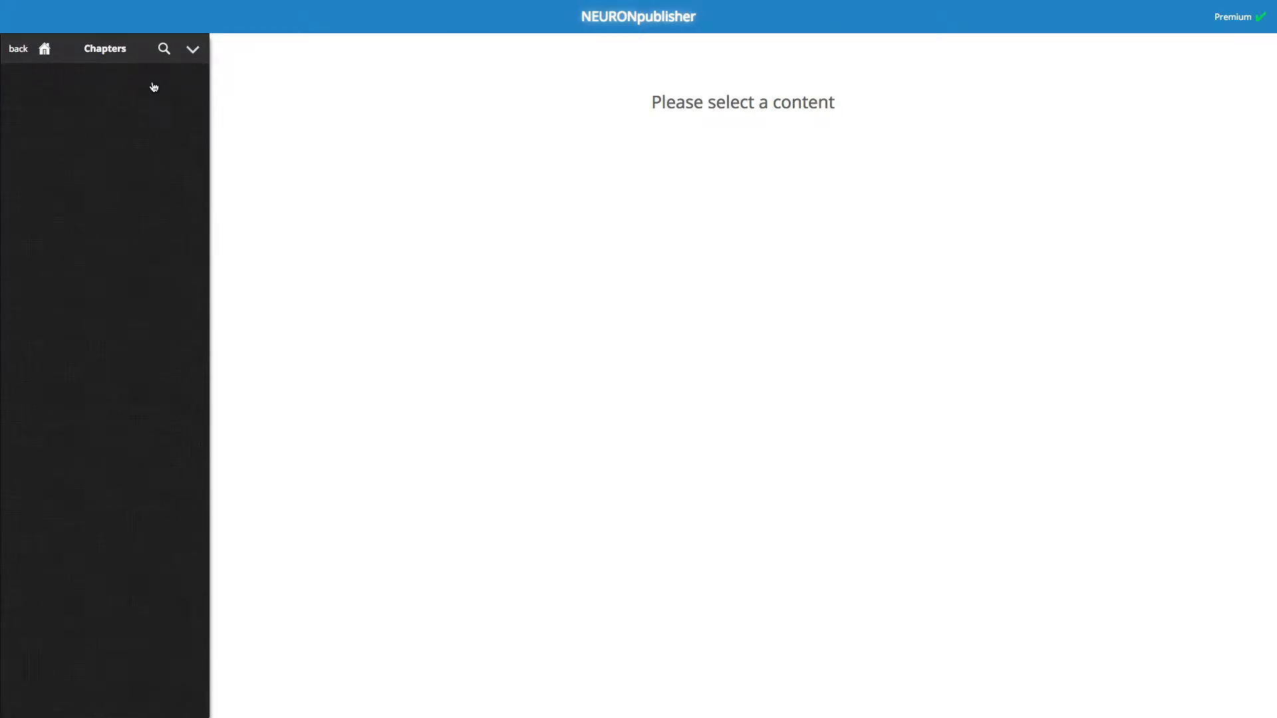
pyautogui.click(191, 51)
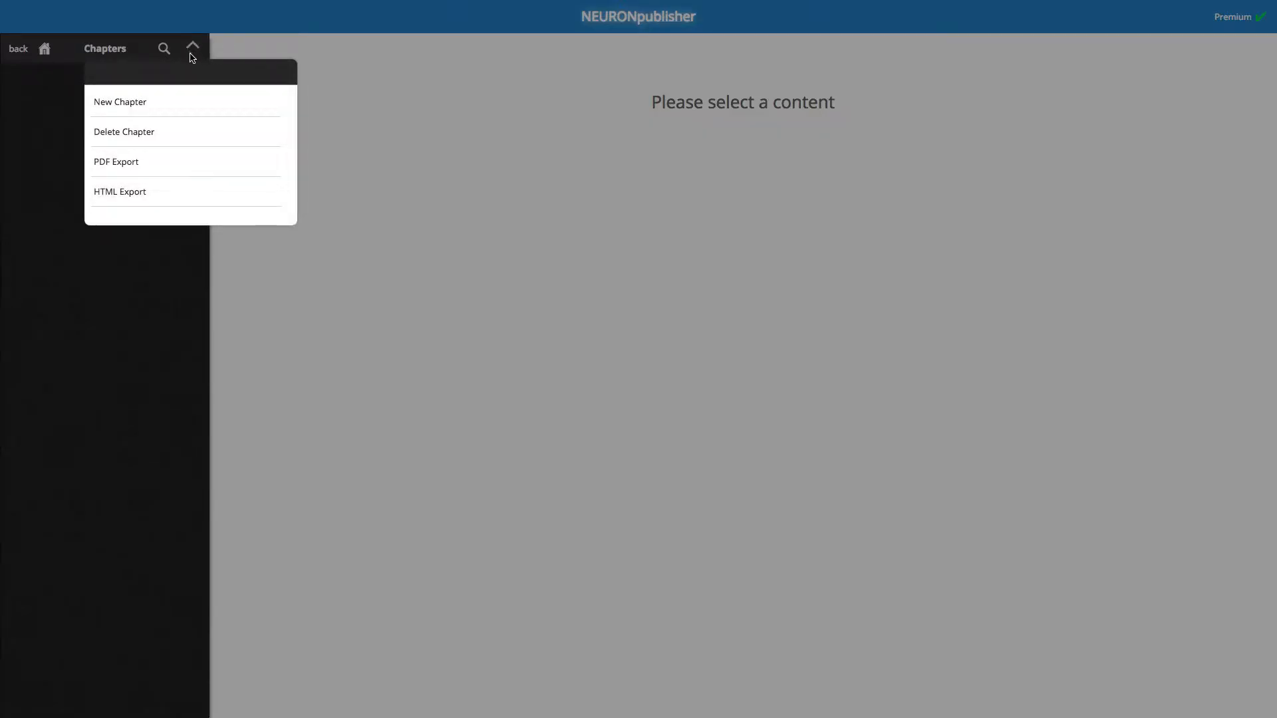
pyautogui.click(189, 110)
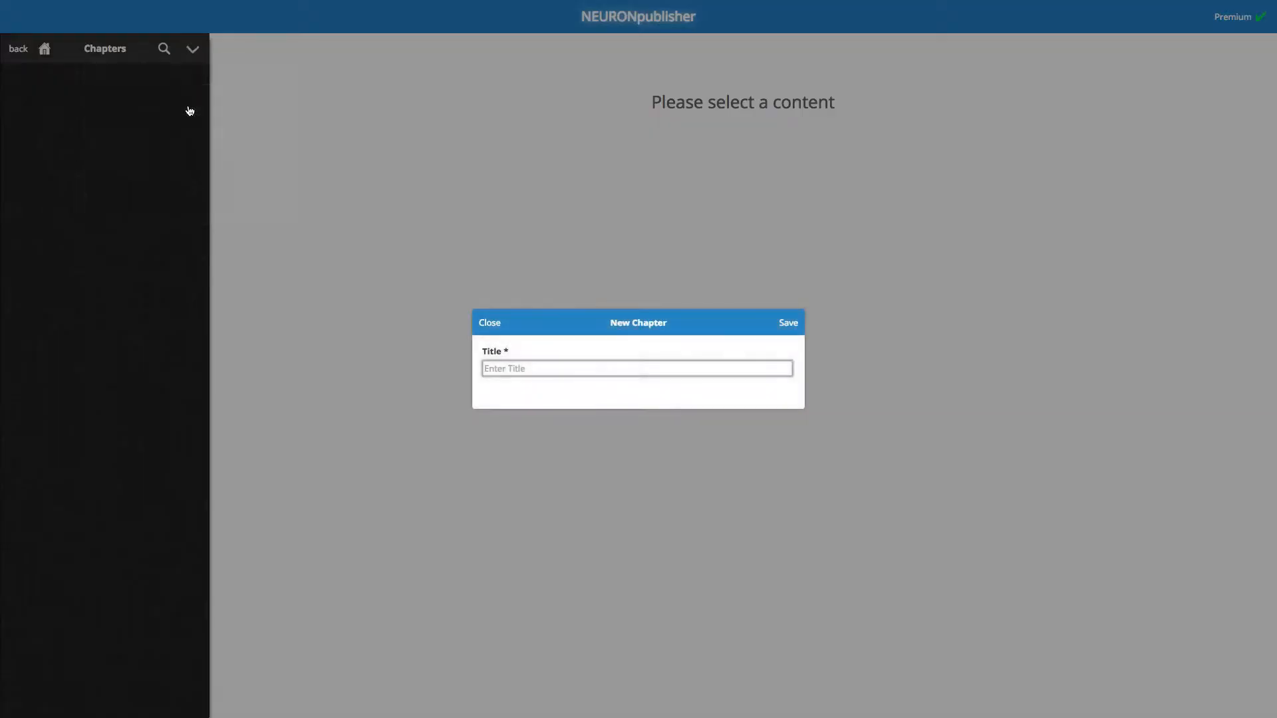
pyautogui.write('Chapter 1')
pyautogui.click(787, 322)
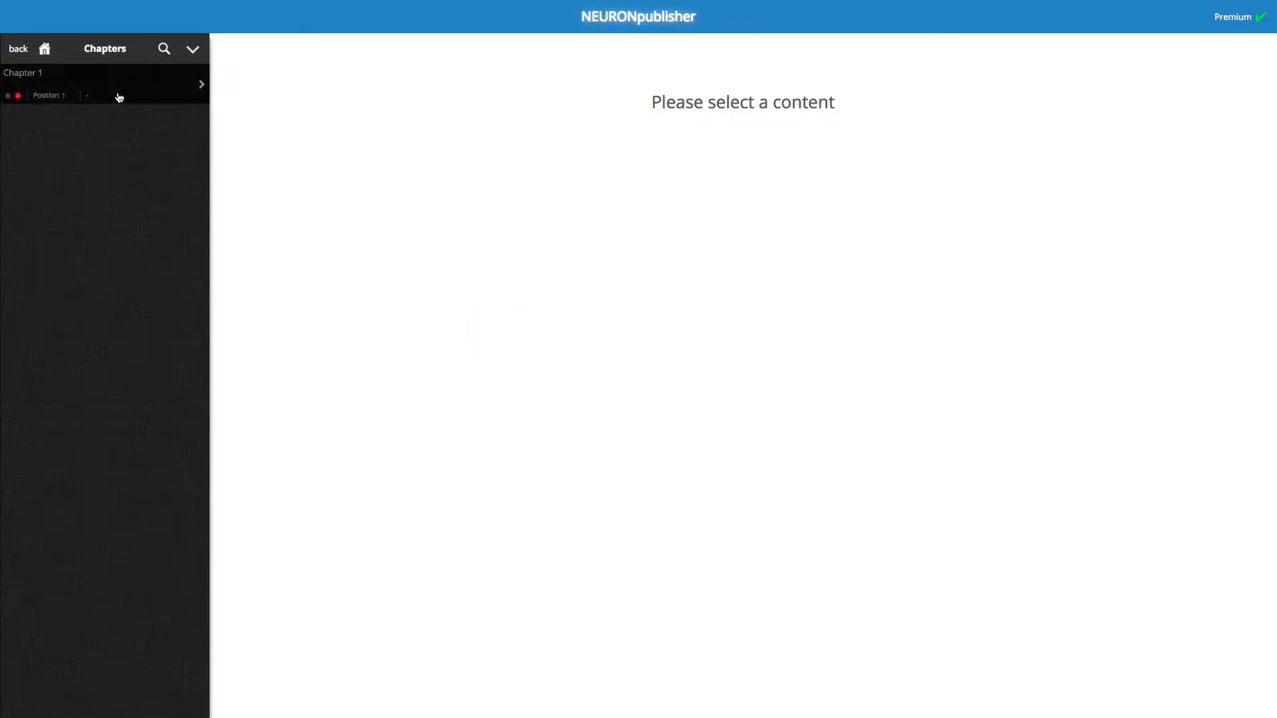
# Add another chapter titled "Chapter 2" to Test Book 1
pyautogui.click(193, 50)
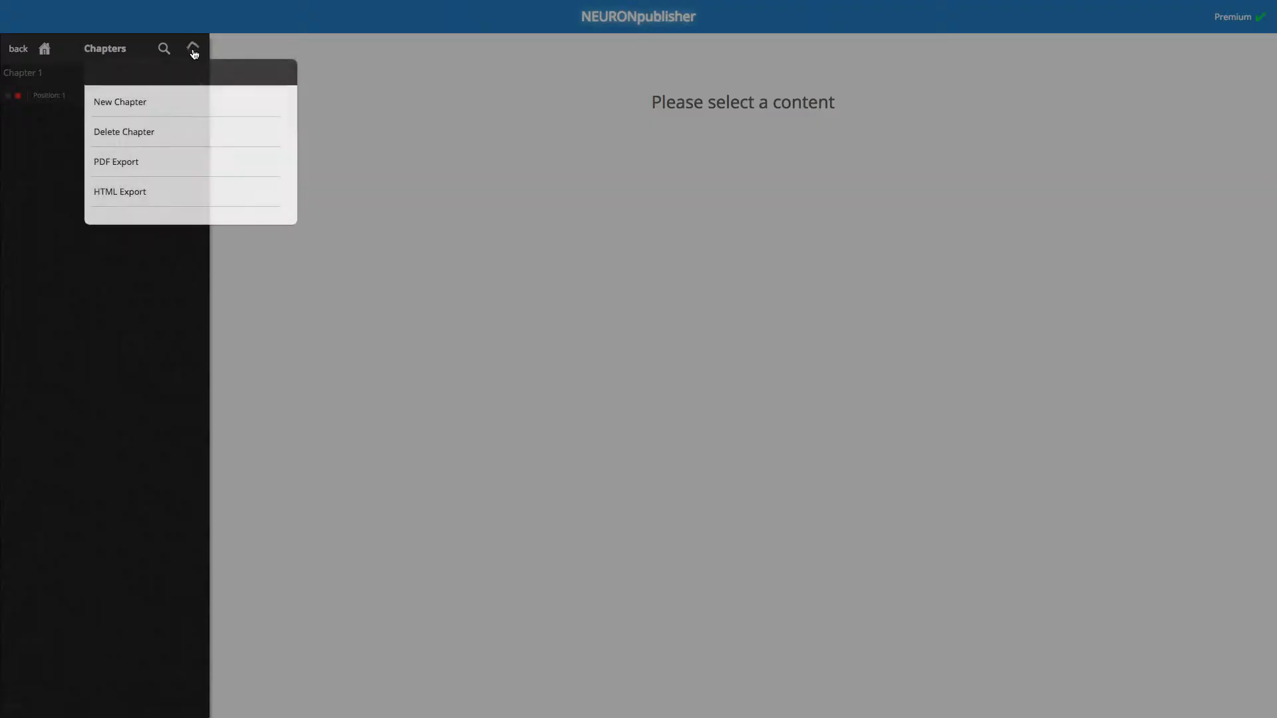
pyautogui.click(181, 104)
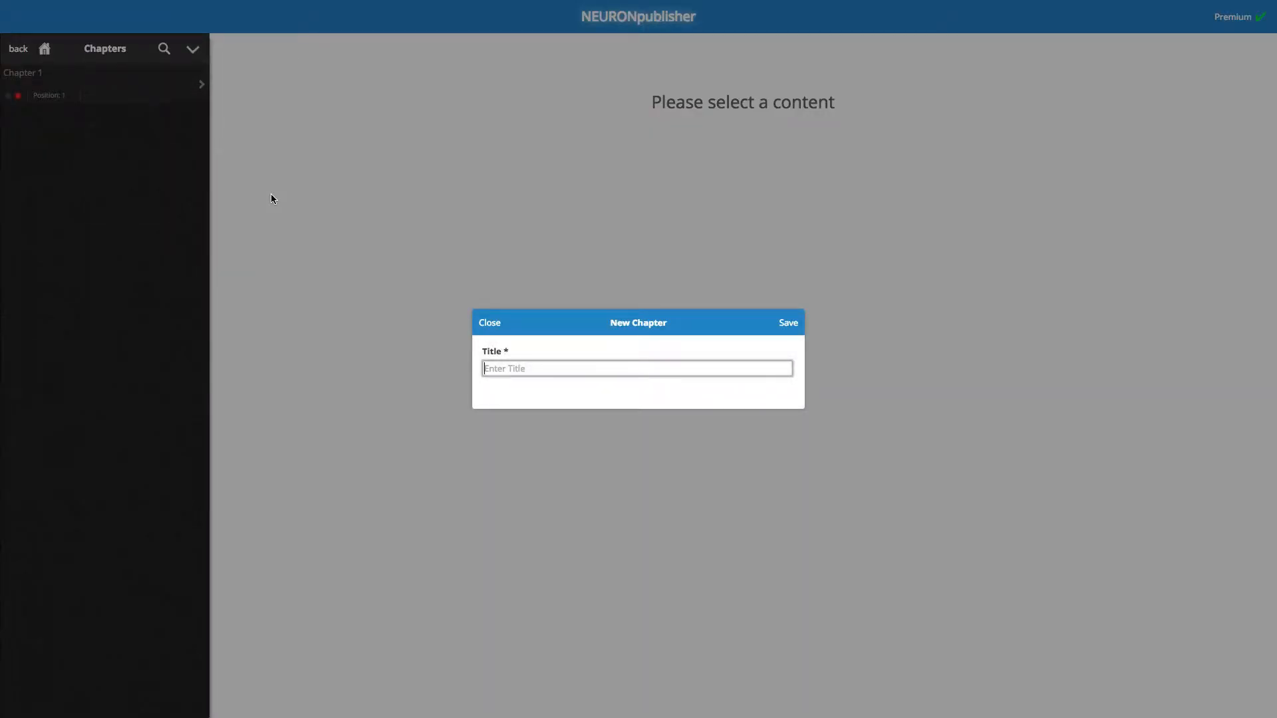
pyautogui.write('Chapter 21')
pyautogui.click(788, 324)
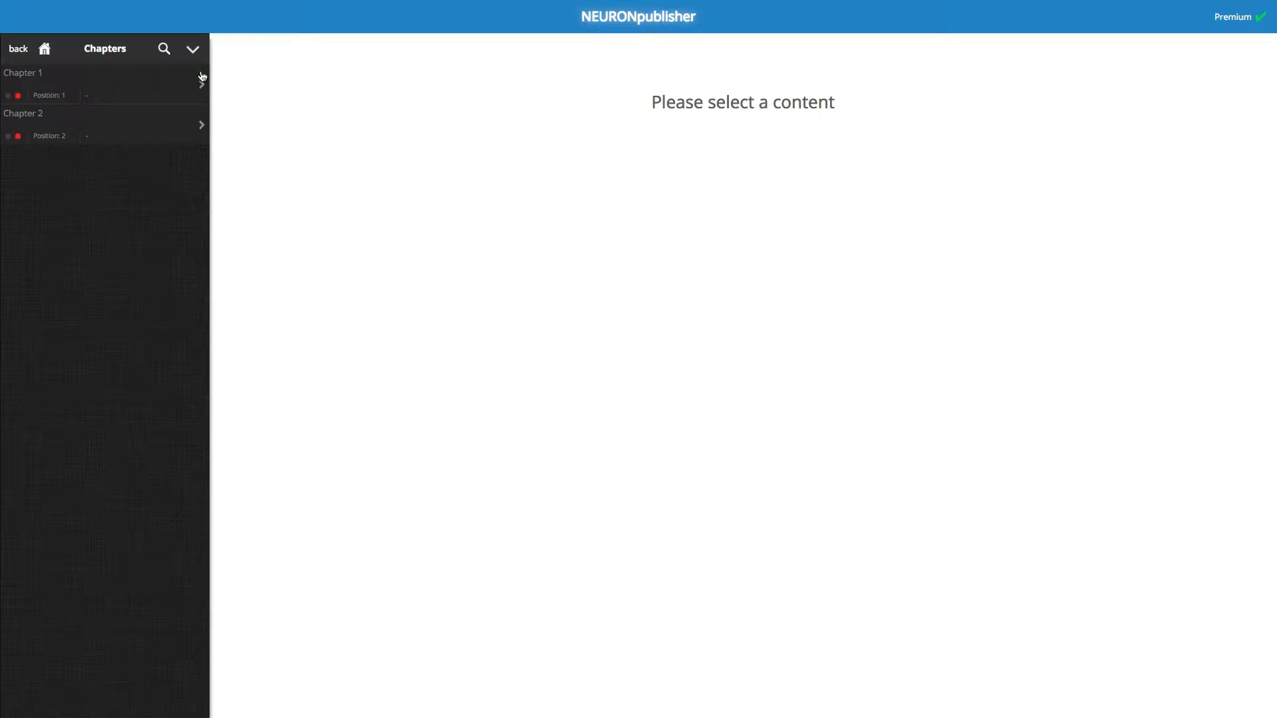
# Delete Chapter 2 from Test Book 1 and add it again
pyautogui.click(192, 50)
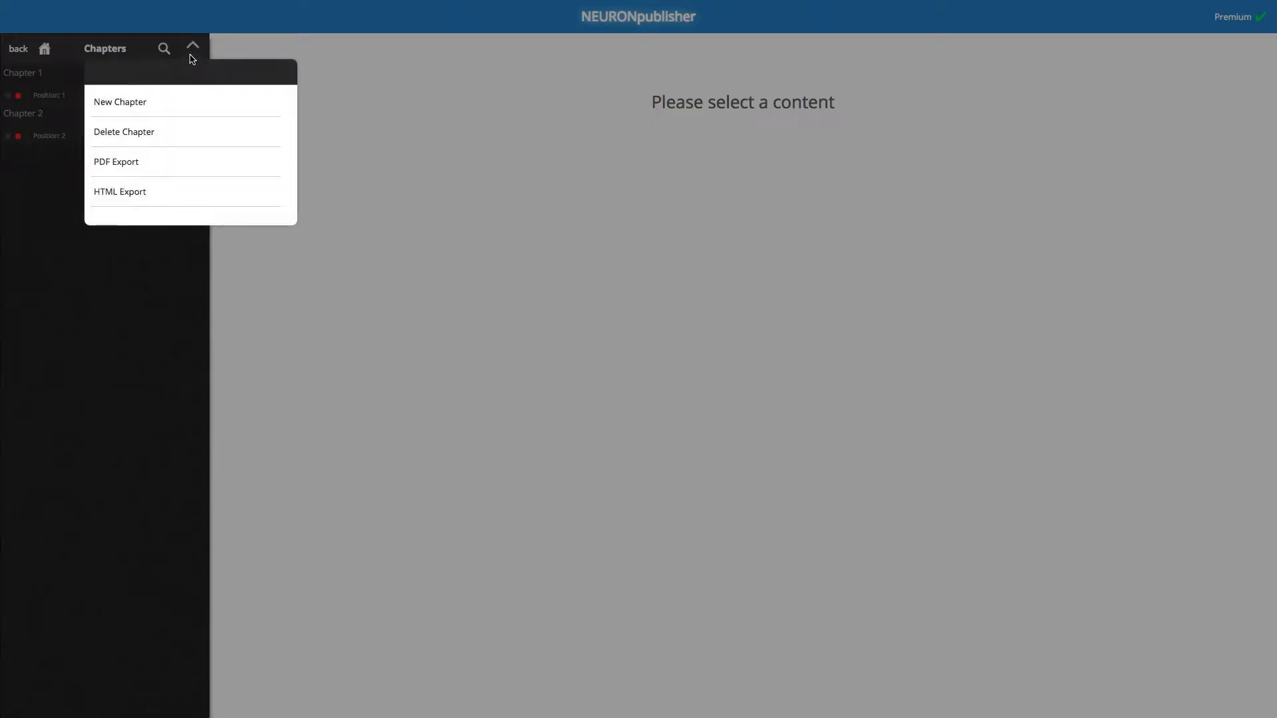
pyautogui.click(182, 137)
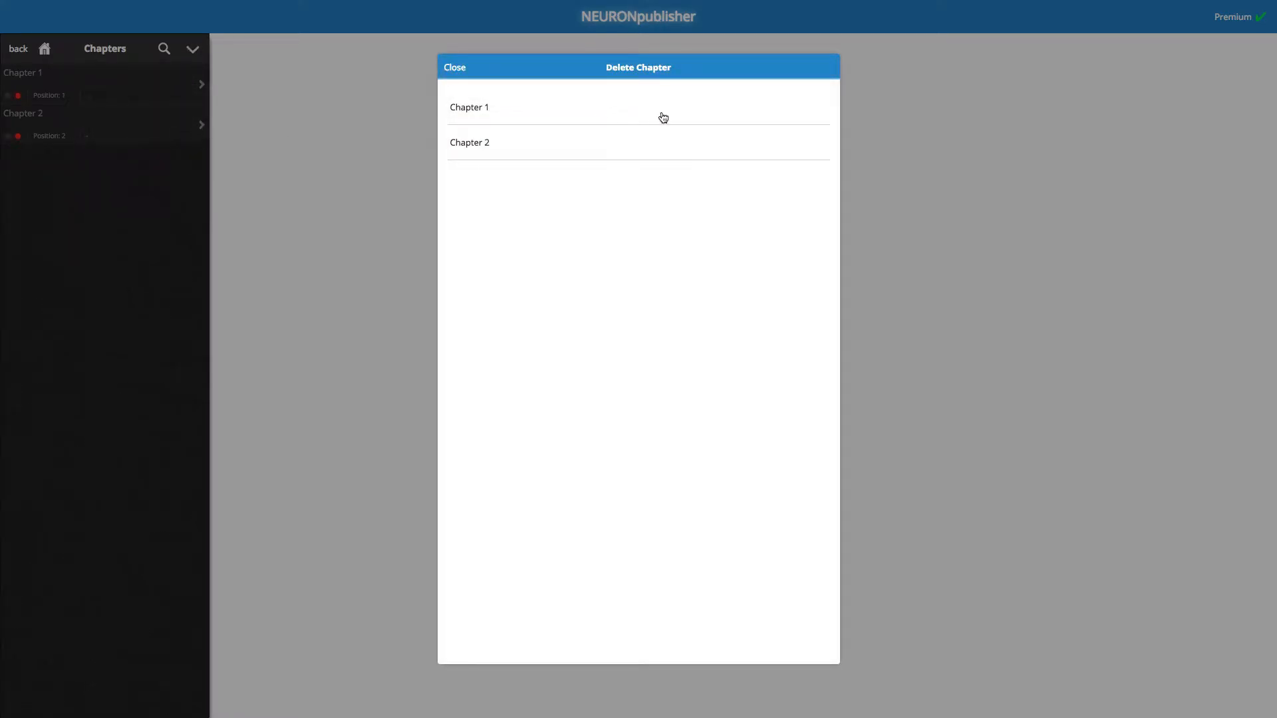
pyautogui.click(600, 144)
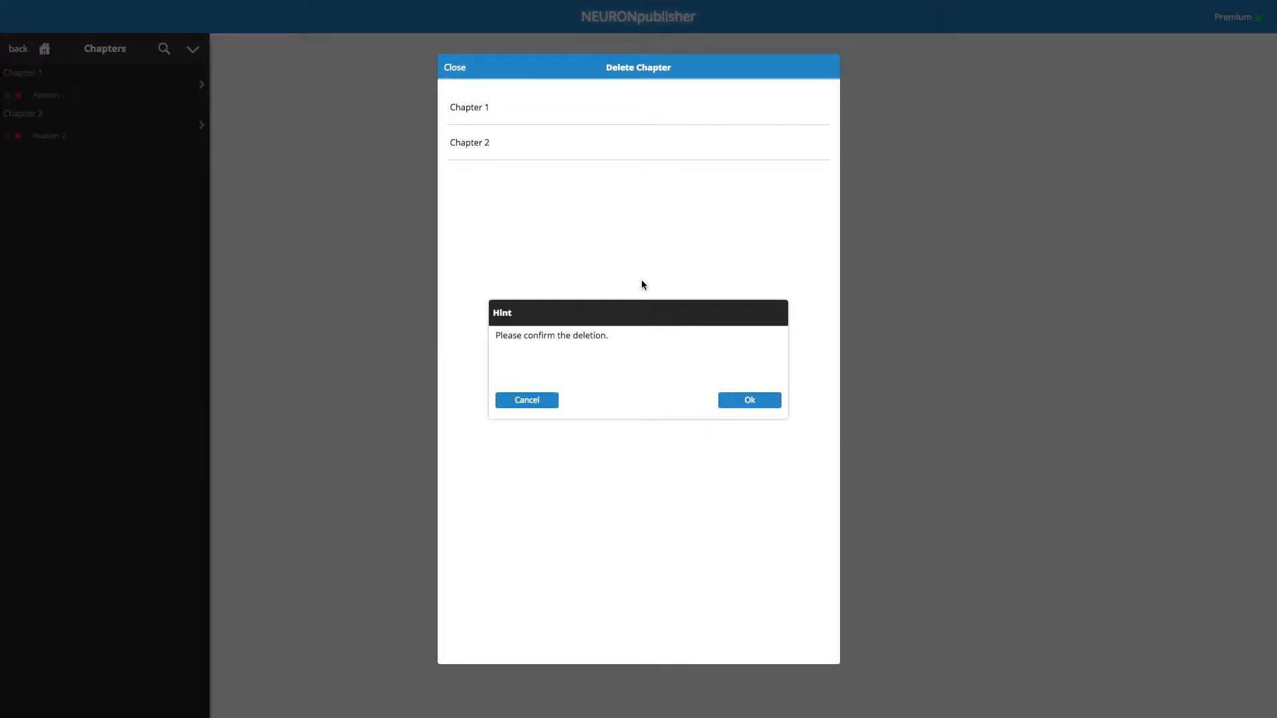
pyautogui.click(750, 401)
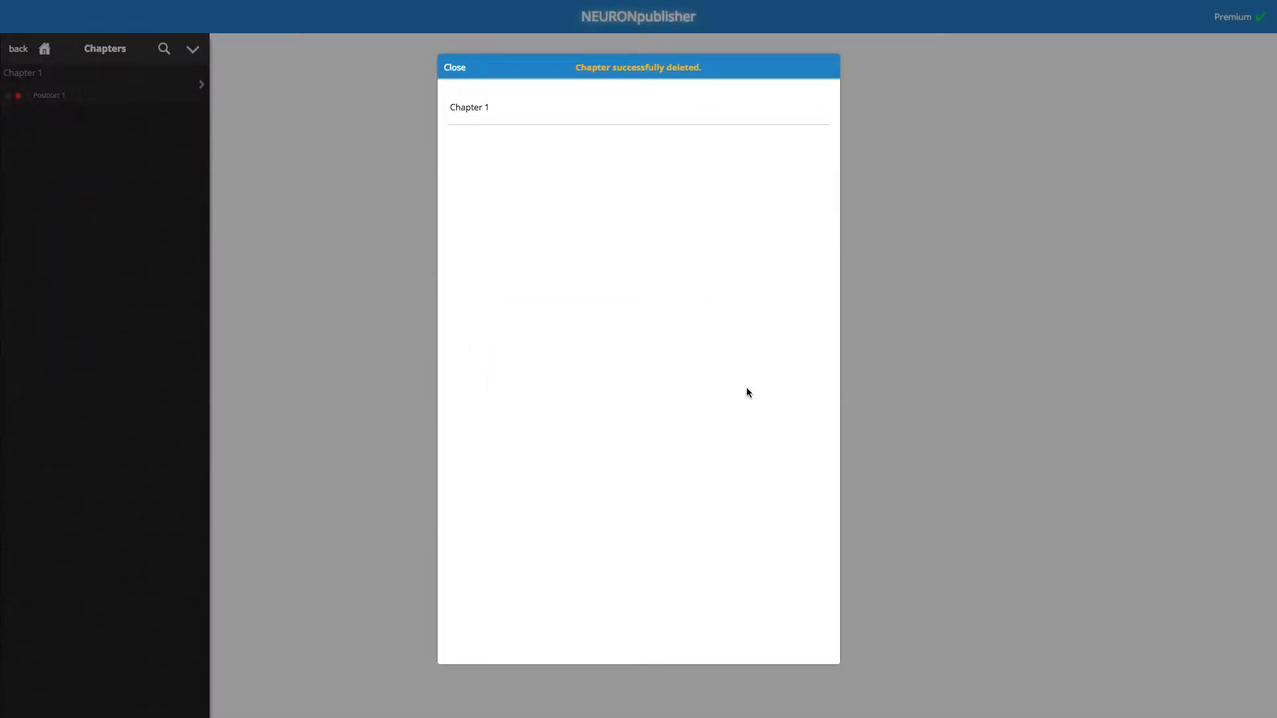
pyautogui.click(456, 68)
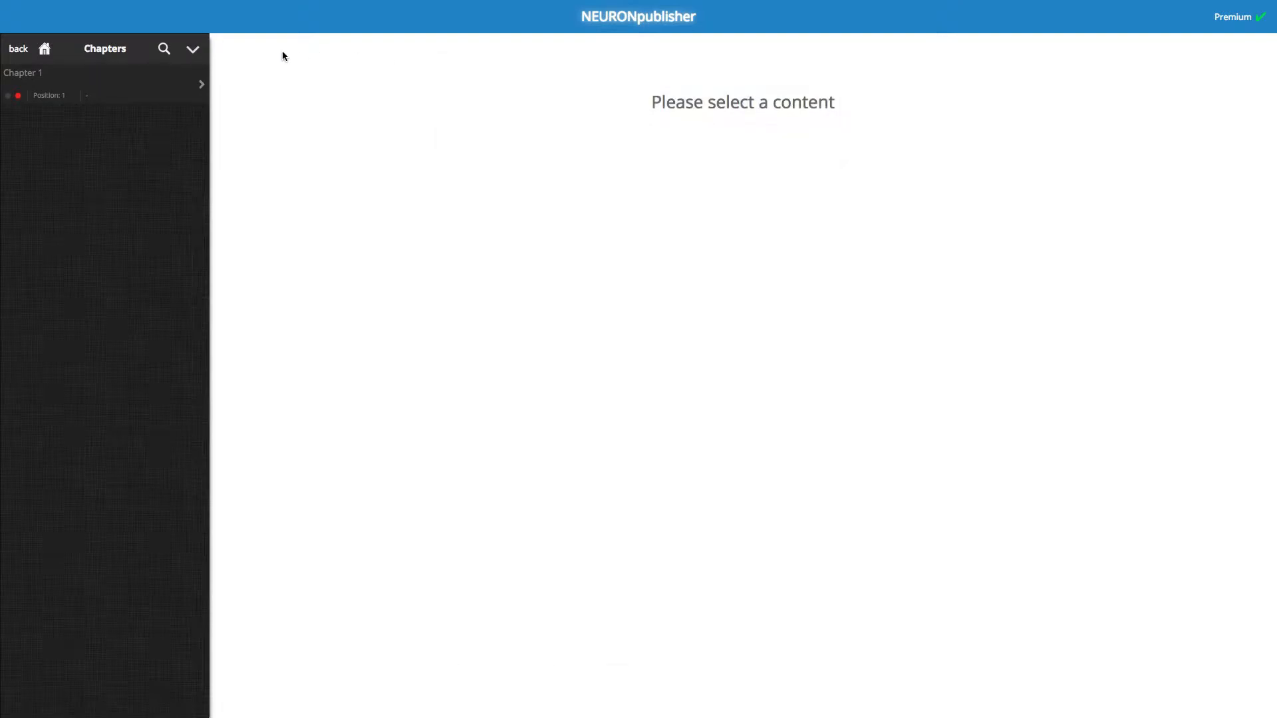
pyautogui.click(193, 51)
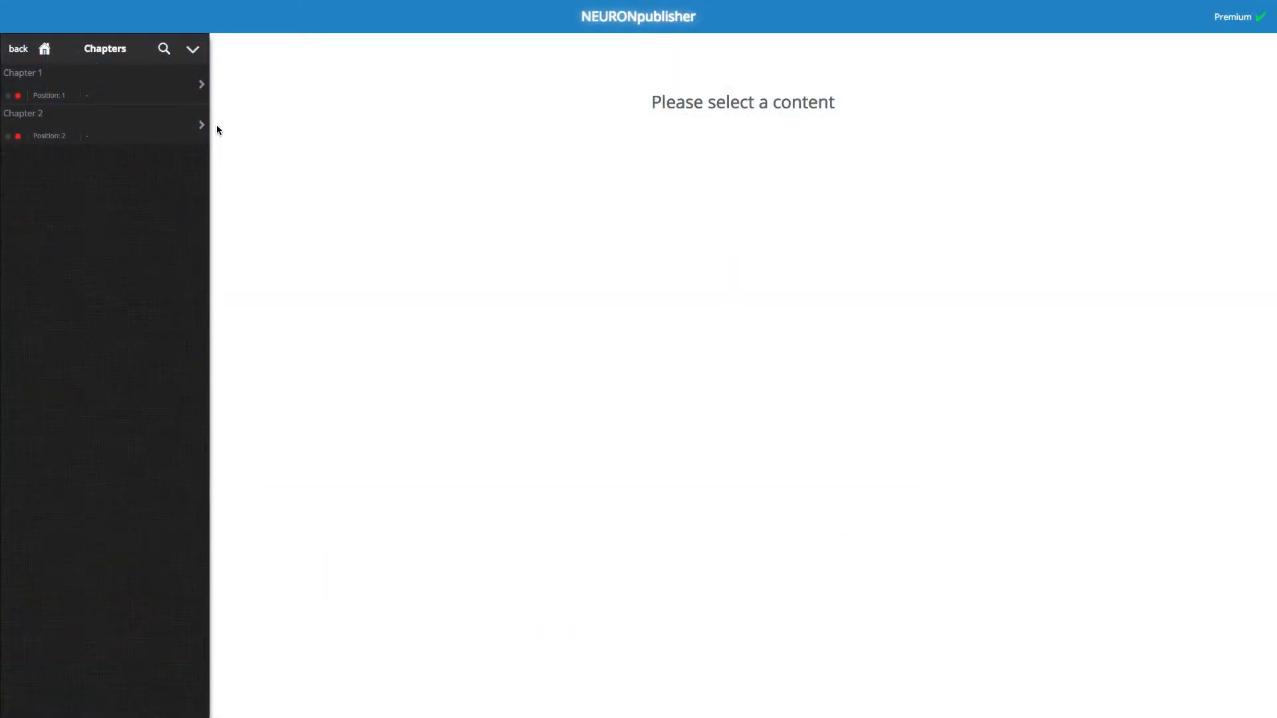
# Open Chapter 1's general information and change its title to "Chapter one"
pyautogui.click(157, 92)
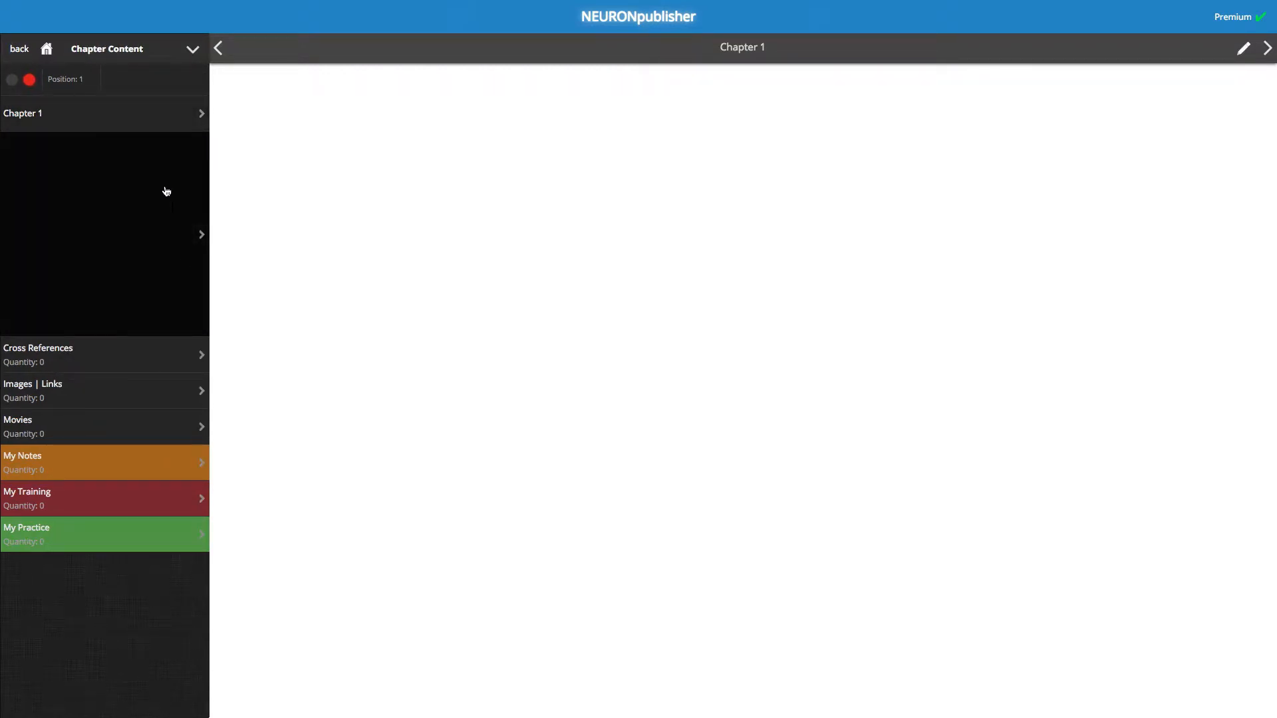
pyautogui.click(115, 118)
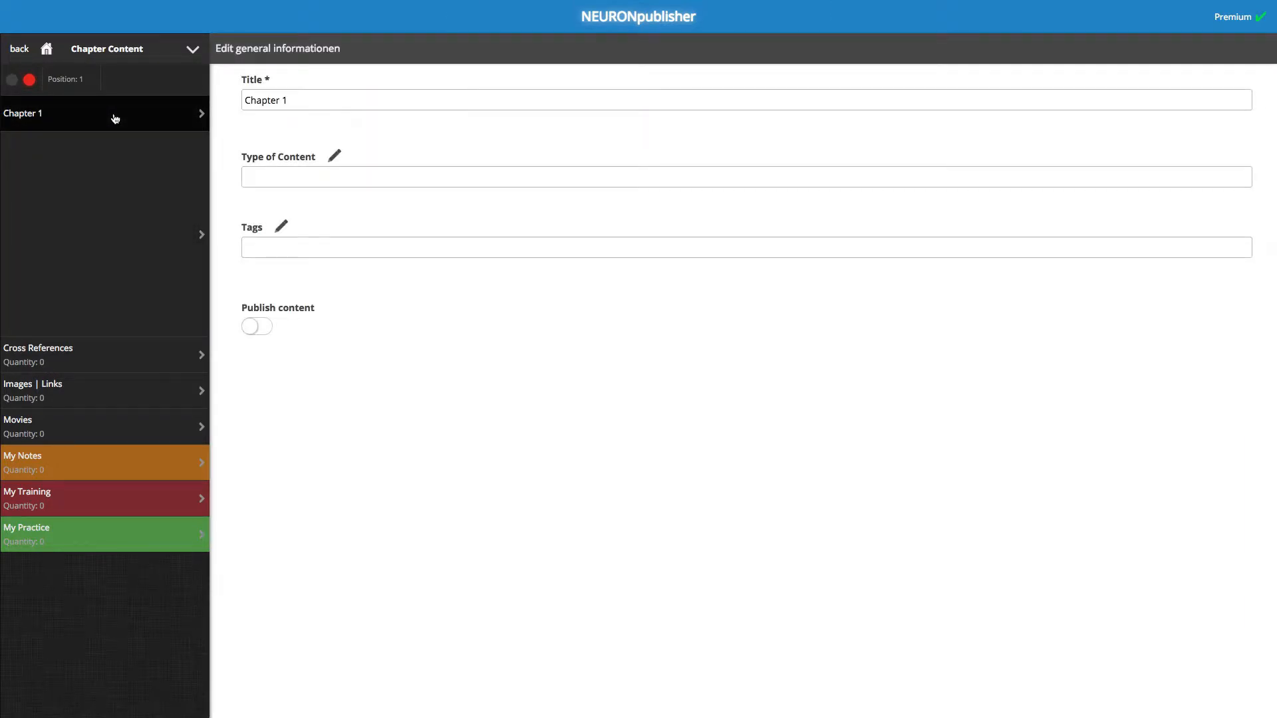
pyautogui.click(296, 100)
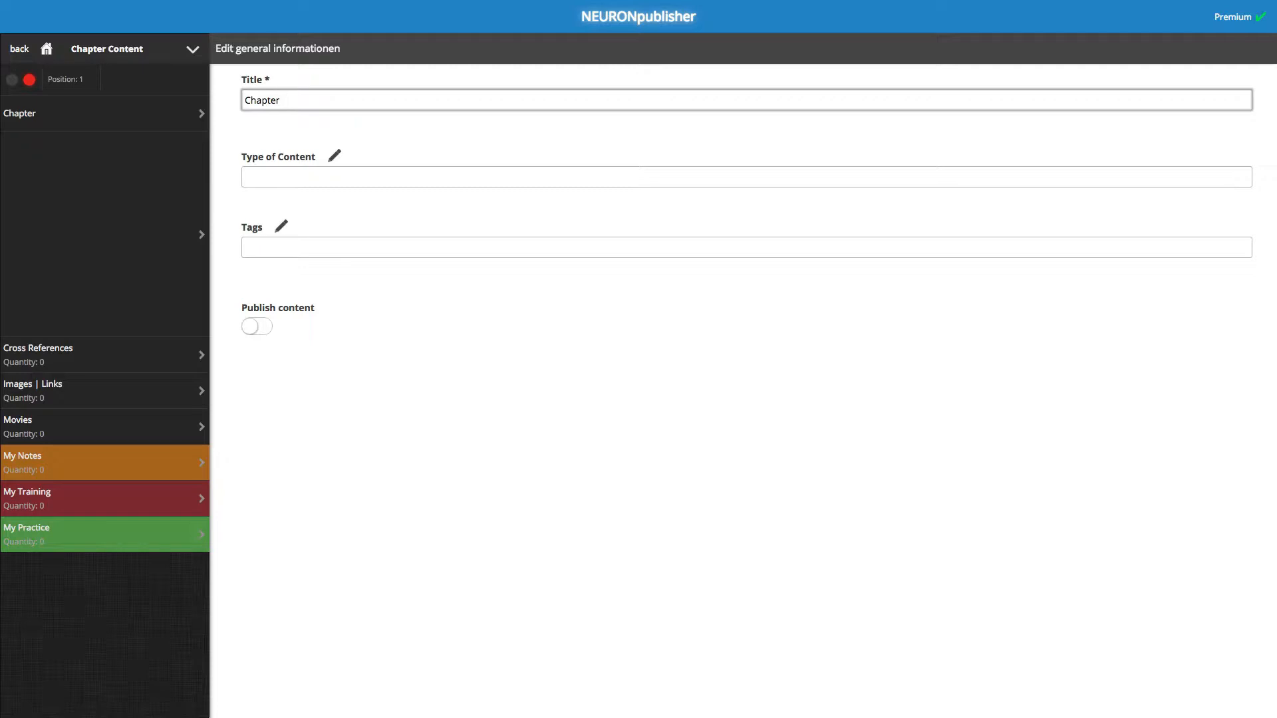
pyautogui.write('one')
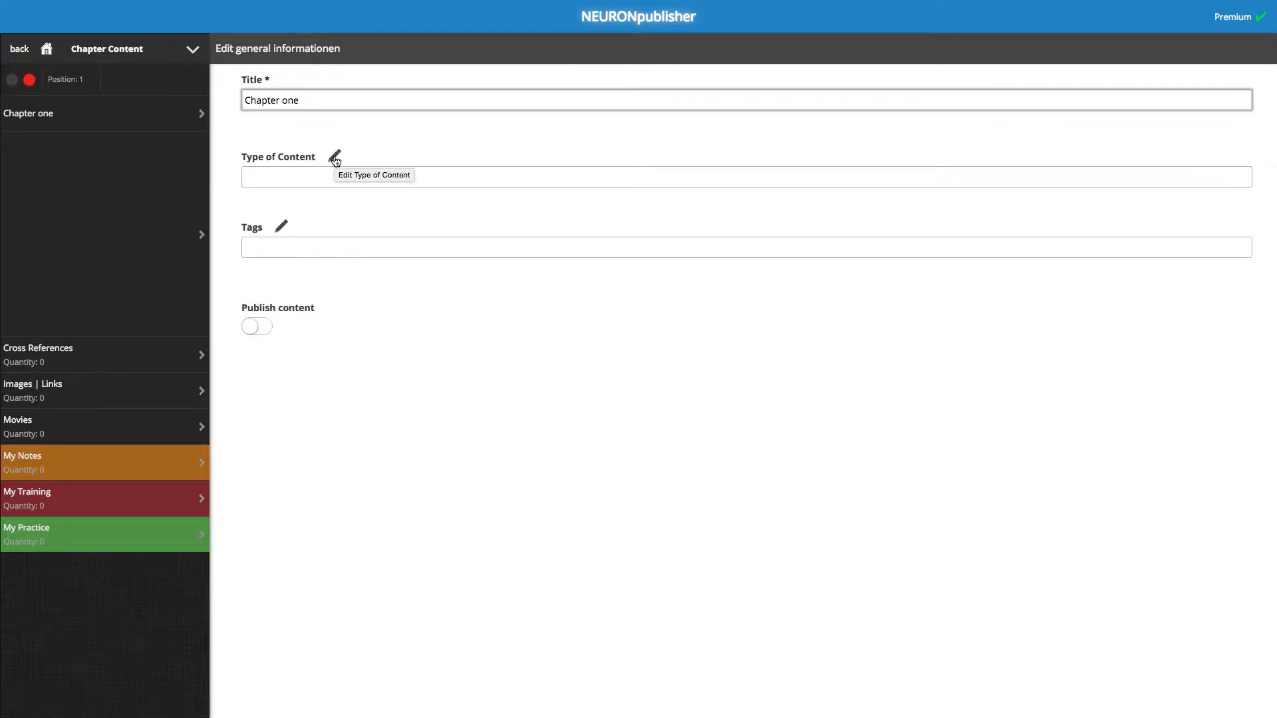
# Set Chapter one's type of content to Introduction
pyautogui.click(335, 160)
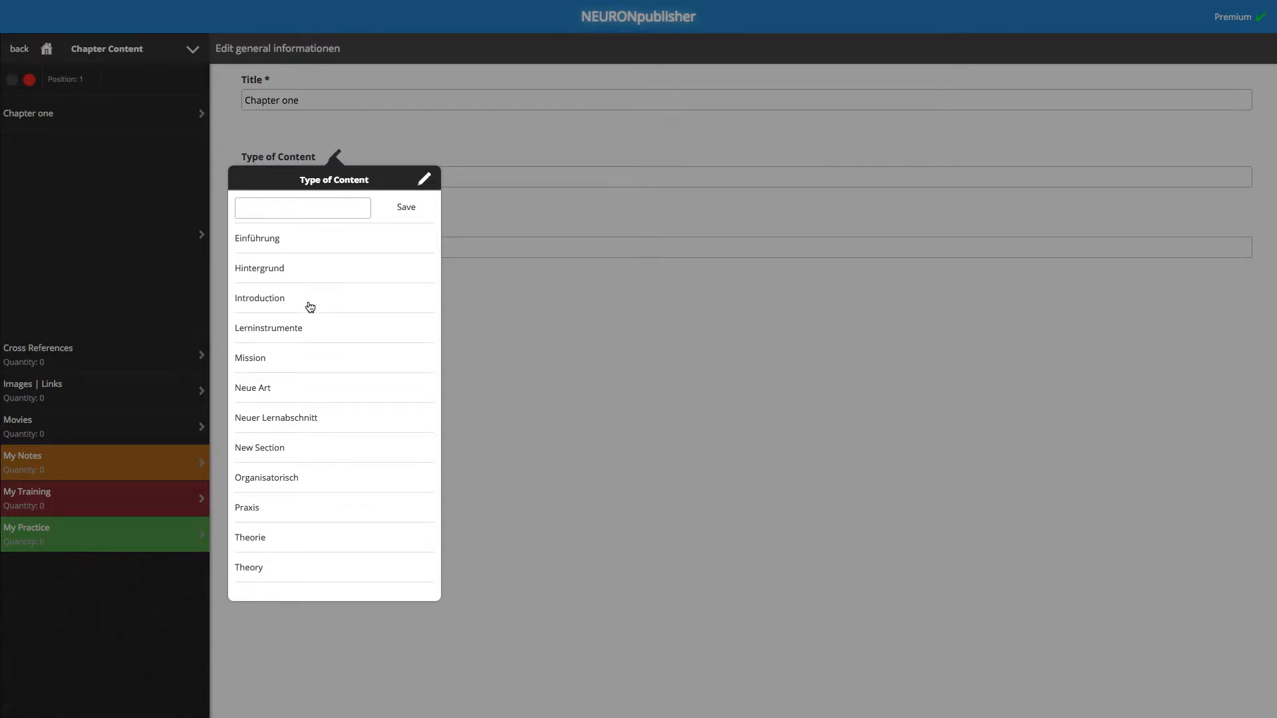
pyautogui.click(309, 306)
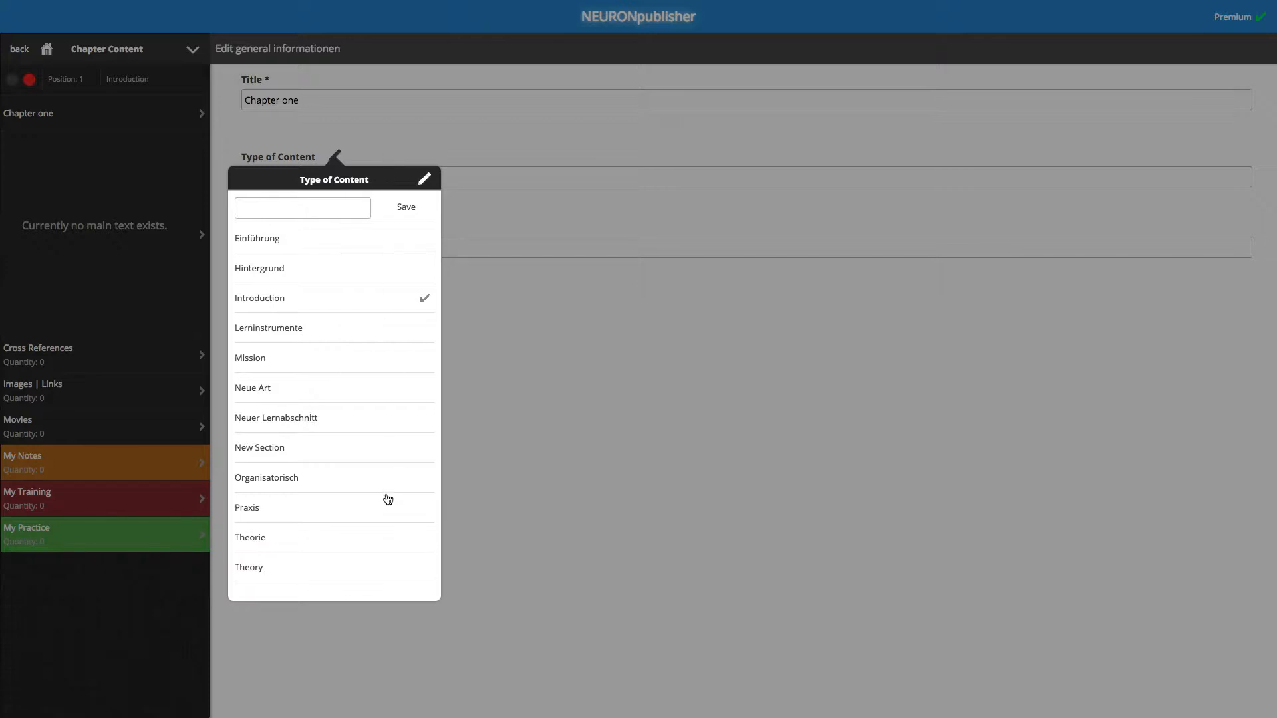
pyautogui.click(521, 329)
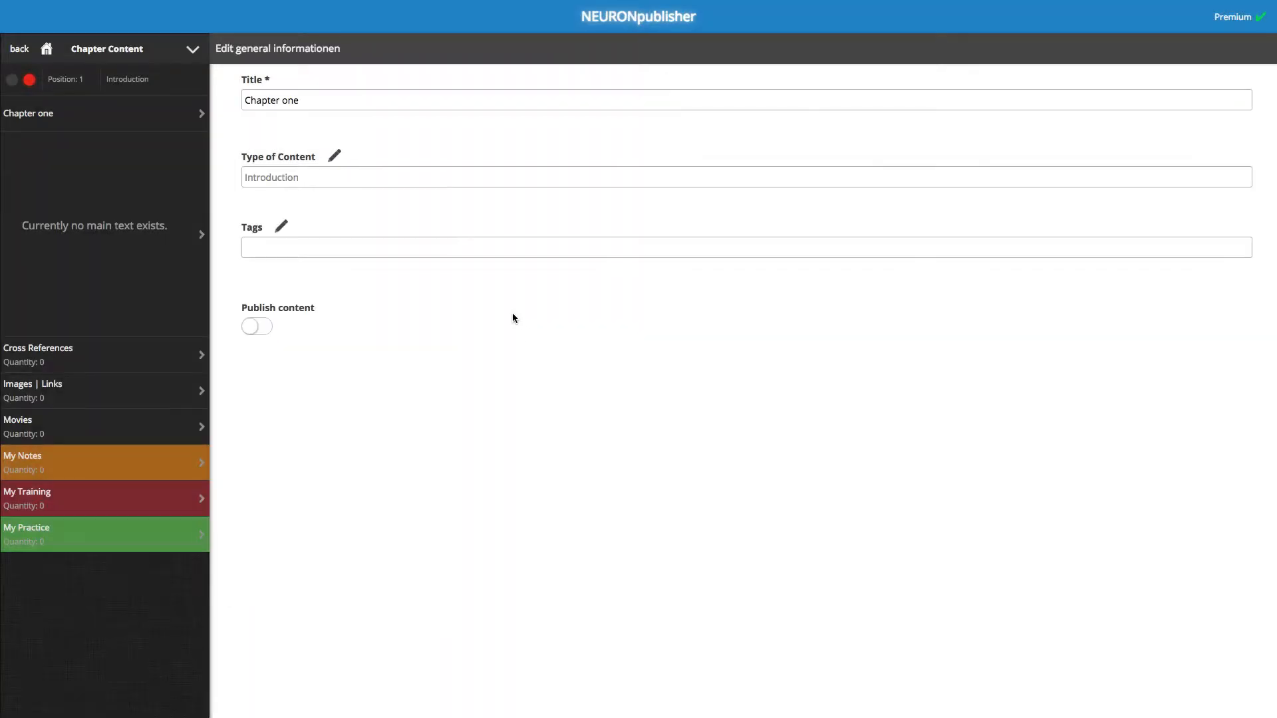
# Clear the Introduction content type of Chapter one and select it again
pyautogui.click(334, 157)
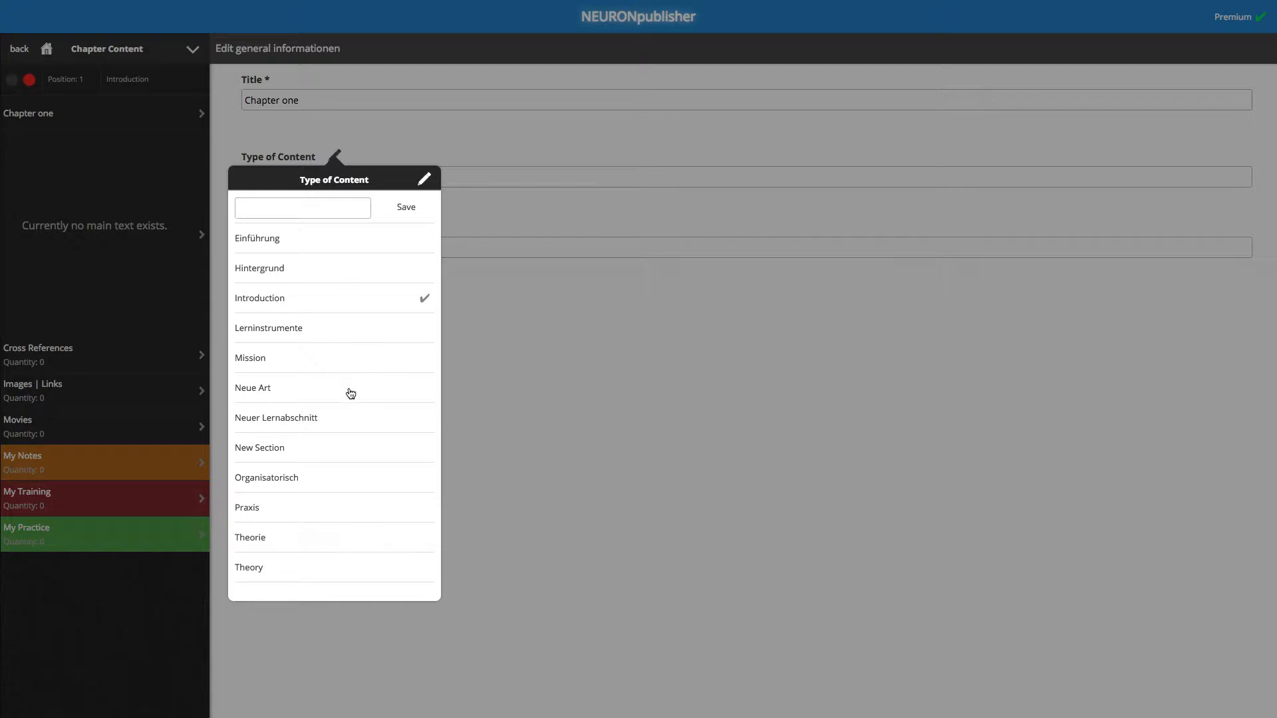
pyautogui.click(418, 300)
pyautogui.click(405, 302)
pyautogui.click(475, 199)
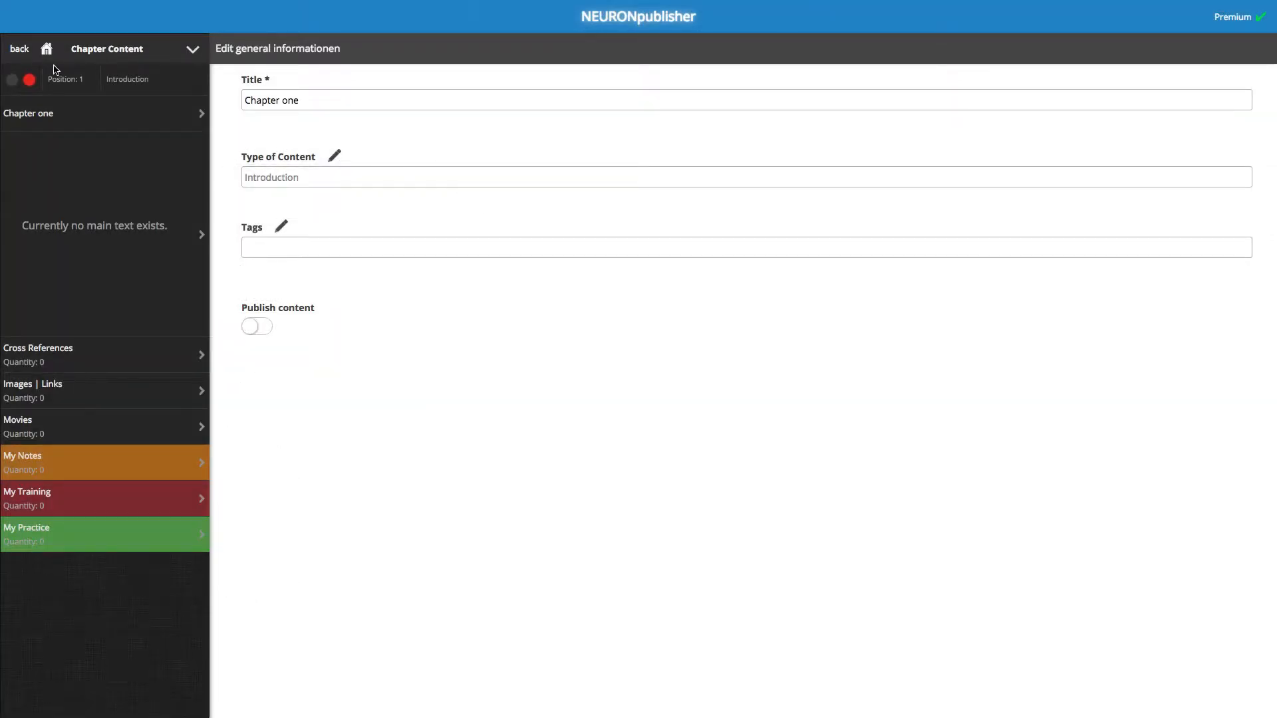
# Return to the book's chapter list and reopen Chapter one
pyautogui.click(25, 52)
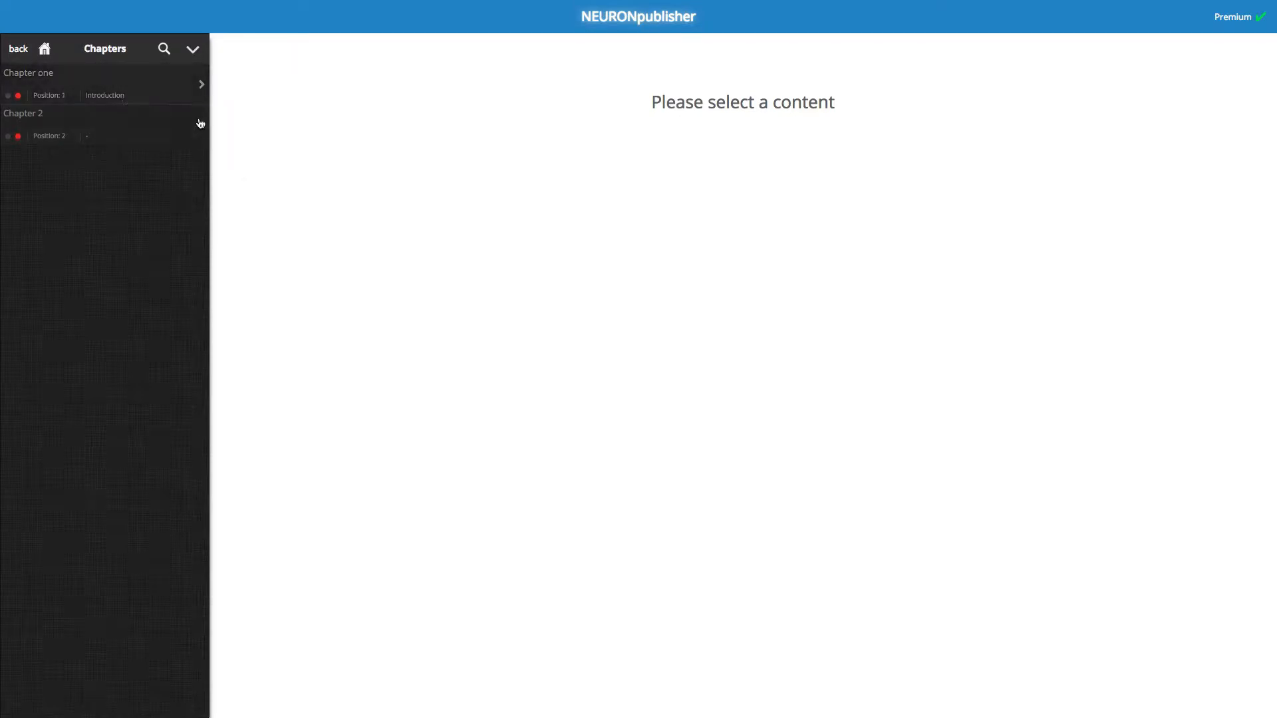
pyautogui.click(145, 93)
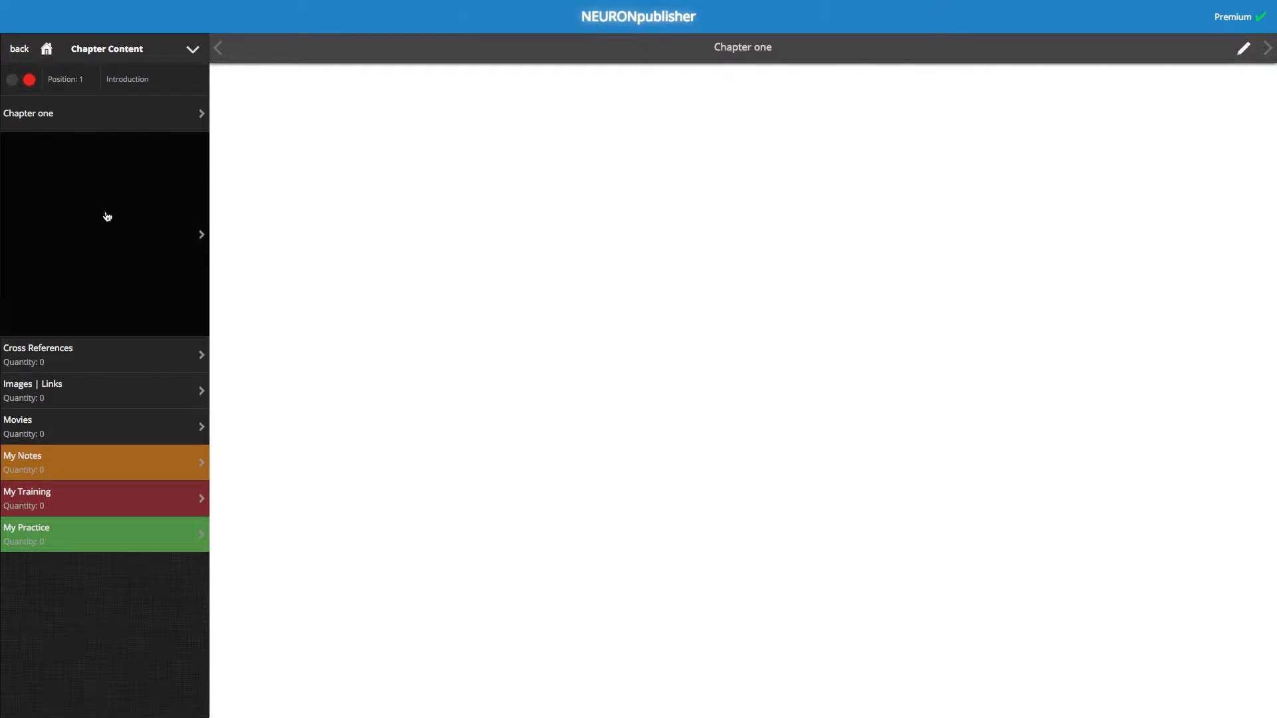
# Start editing Chapter one's main text and enter "And here I write my text fresh from my brain to get it out to the world."
pyautogui.click(1243, 51)
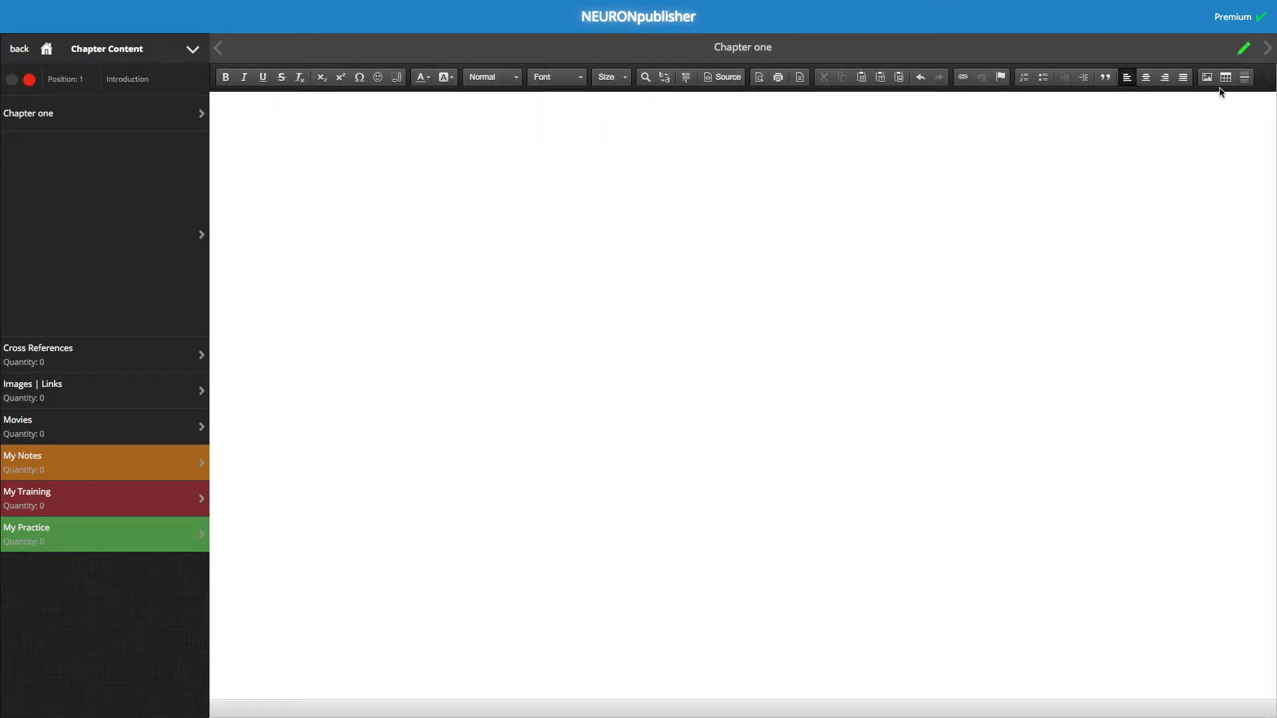
pyautogui.click(557, 183)
pyautogui.write('And here I write my text fresh from my brain to get it out to the world.')
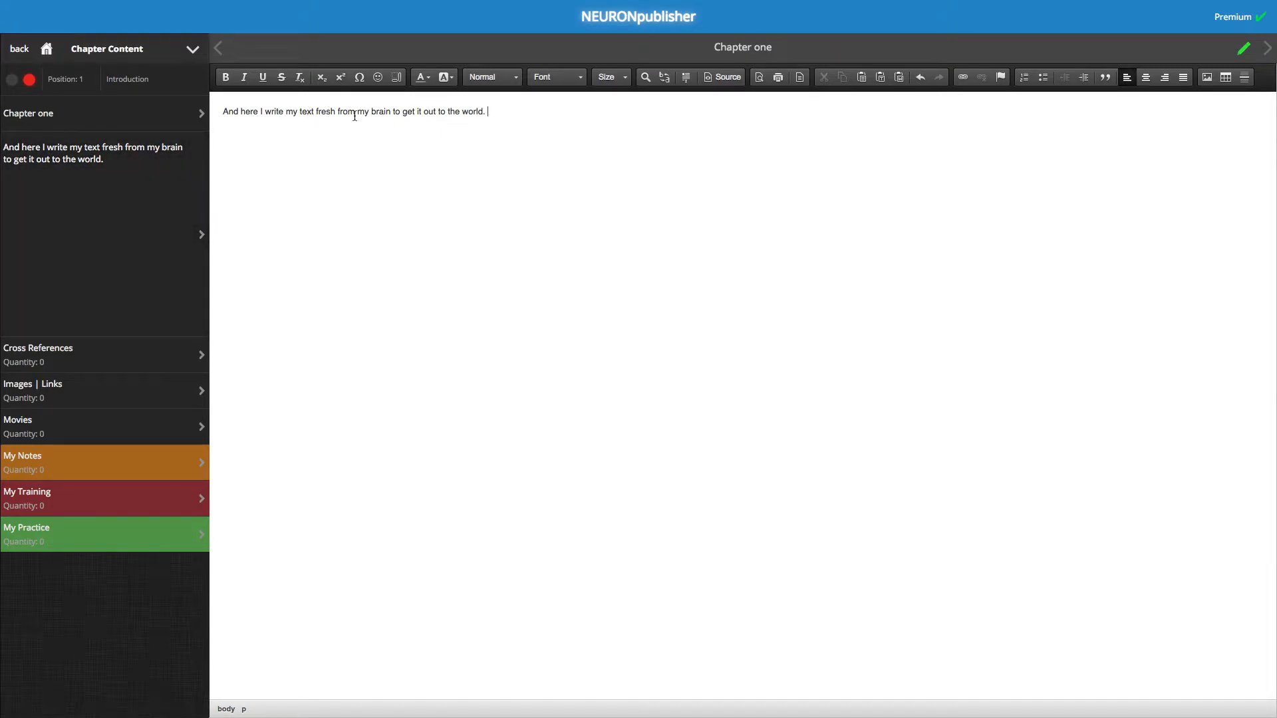
# Make "brain" bold and "the world" italic in Chapter one's text, and finish editing
pyautogui.doubleClick(382, 112)
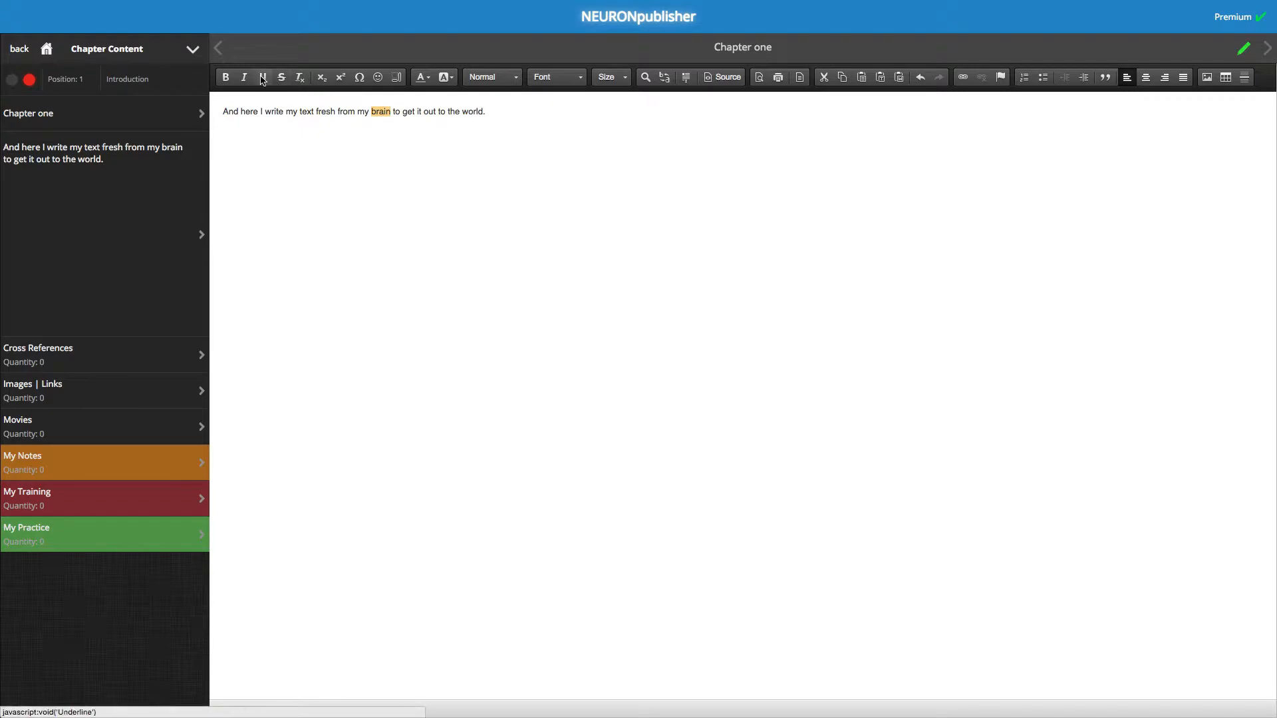
pyautogui.click(226, 77)
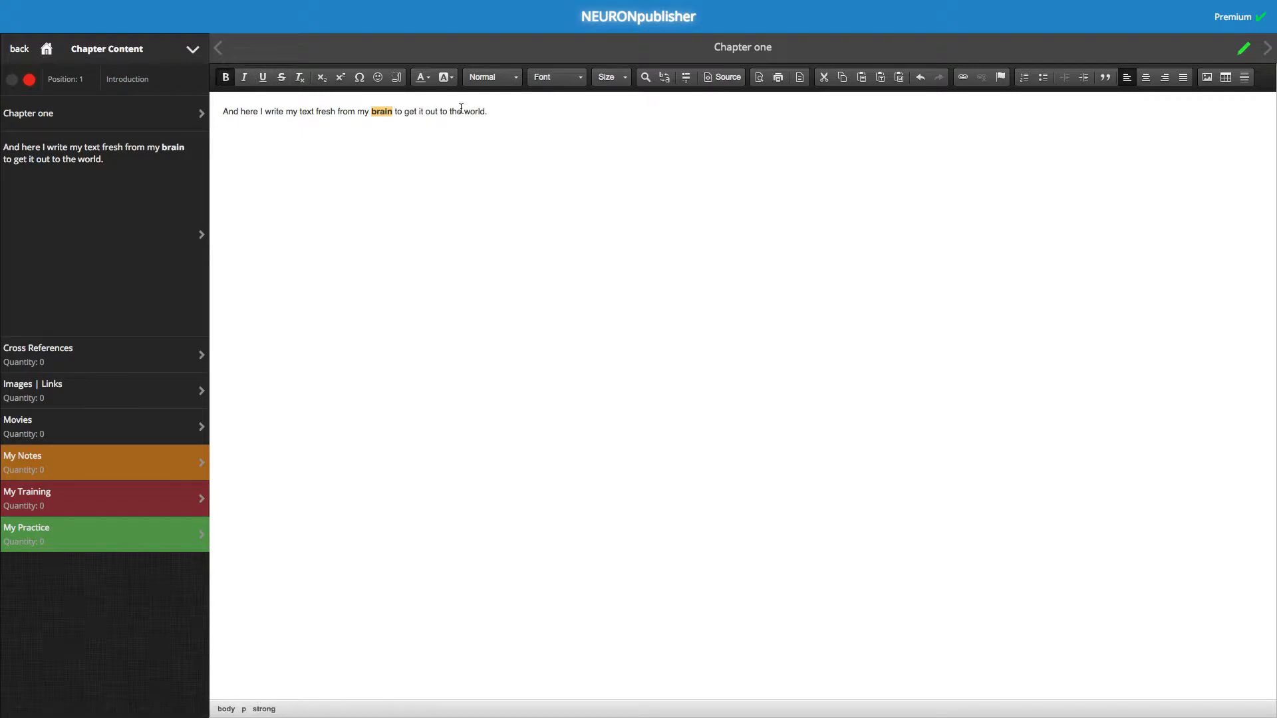
pyautogui.moveTo(449, 111); pyautogui.dragTo(486, 112)
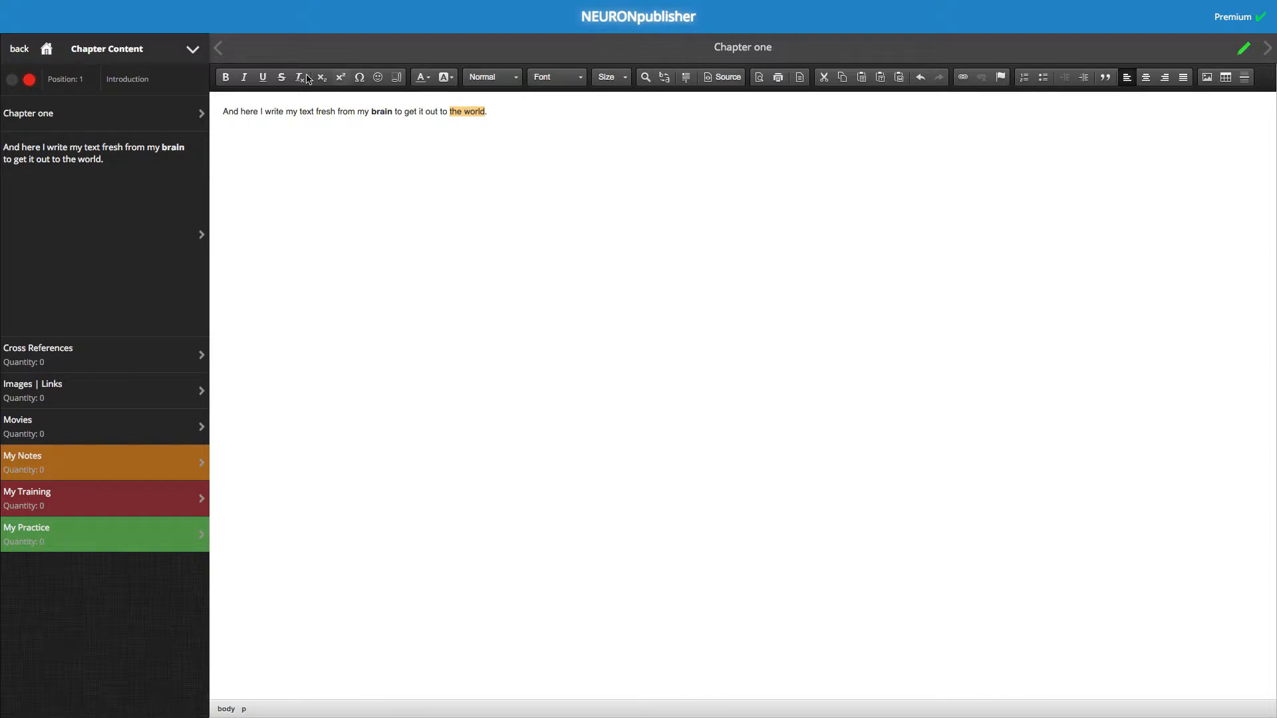
pyautogui.click(244, 77)
pyautogui.click(597, 153)
pyautogui.click(1243, 53)
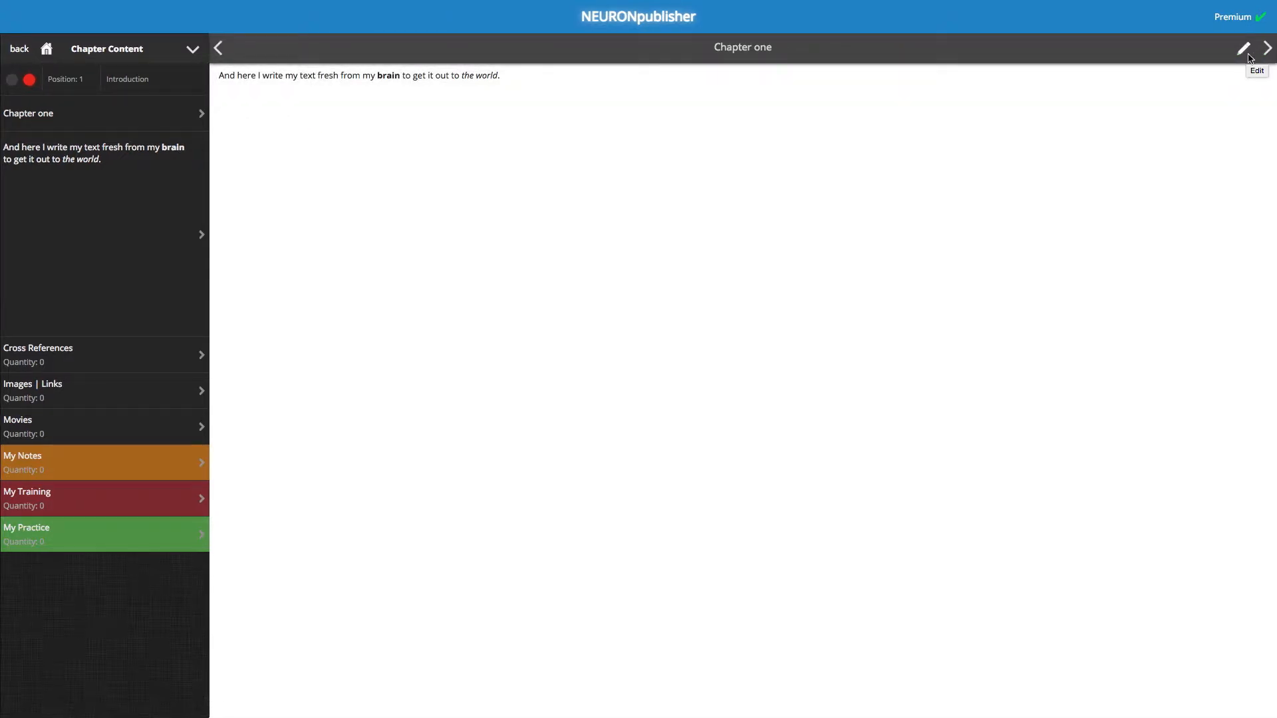
# Go back to the chapter list, open Chapter 2's general information and change its title to "Chapter two"
pyautogui.click(178, 197)
pyautogui.click(20, 50)
pyautogui.click(116, 140)
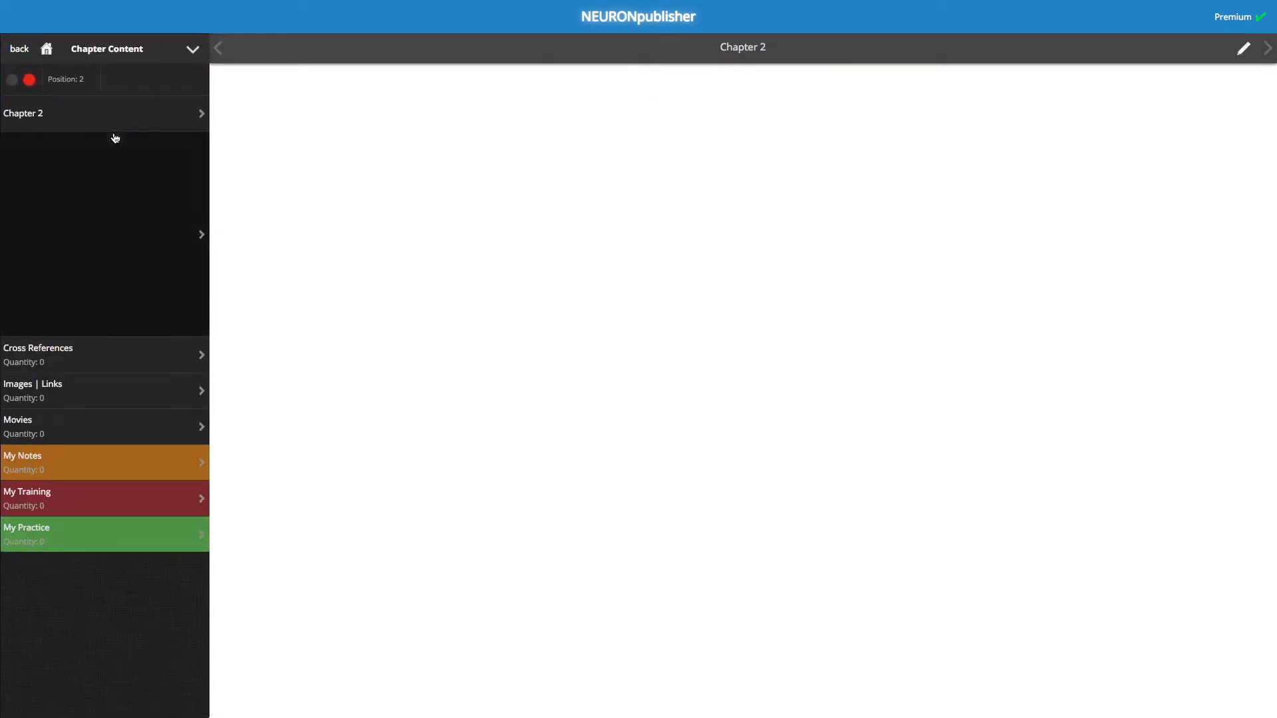
pyautogui.click(108, 123)
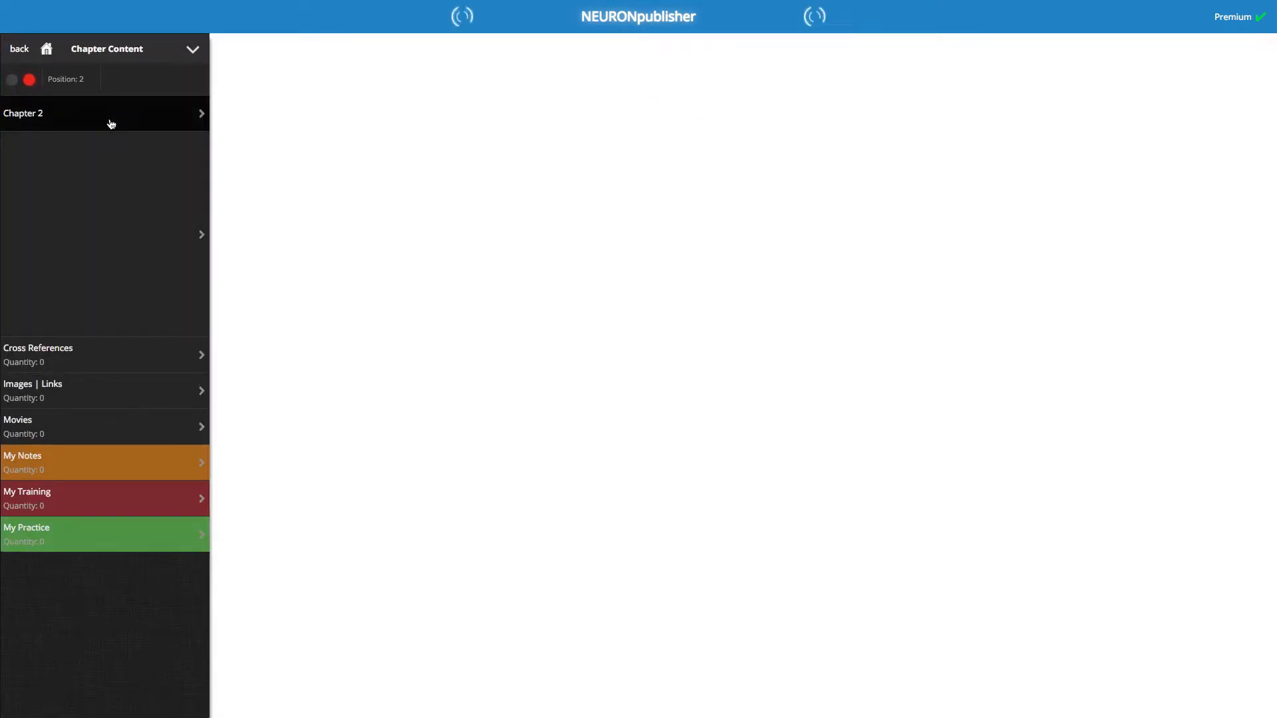
pyautogui.click(318, 93)
pyautogui.press('BackSpace')
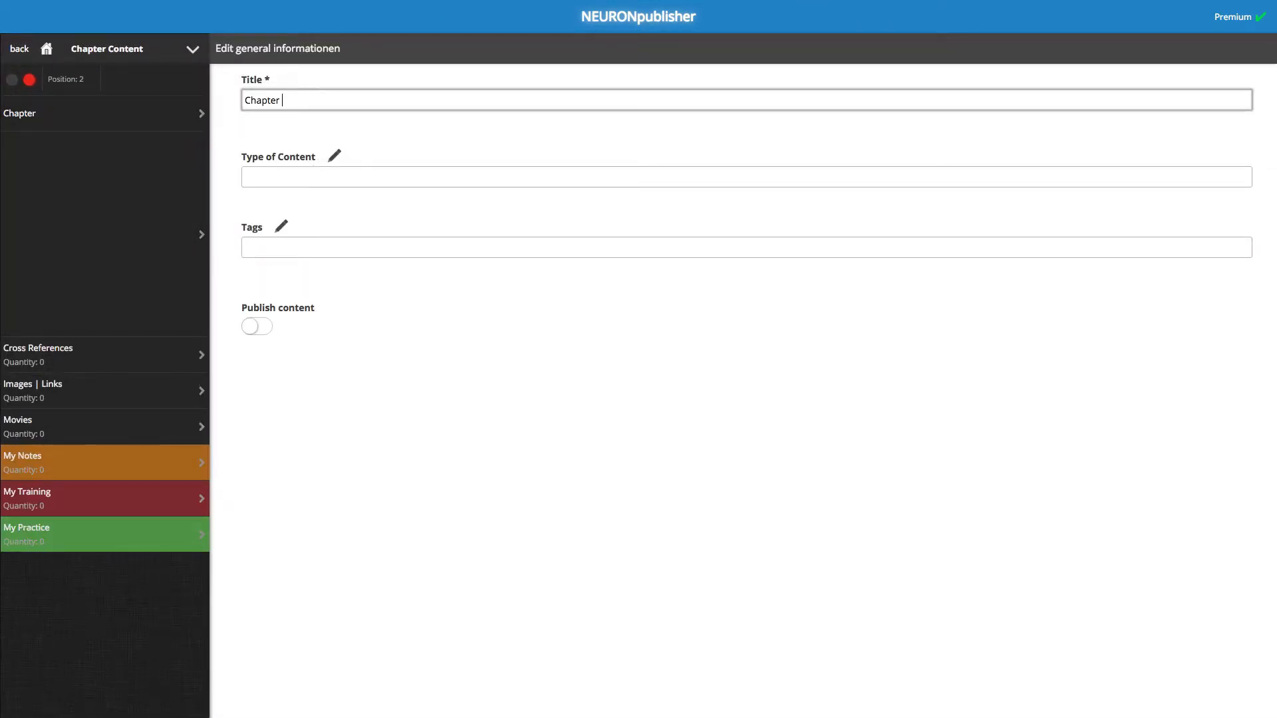
pyautogui.write('two')
# Set Chapter two's type of content to New Section
pyautogui.click(334, 156)
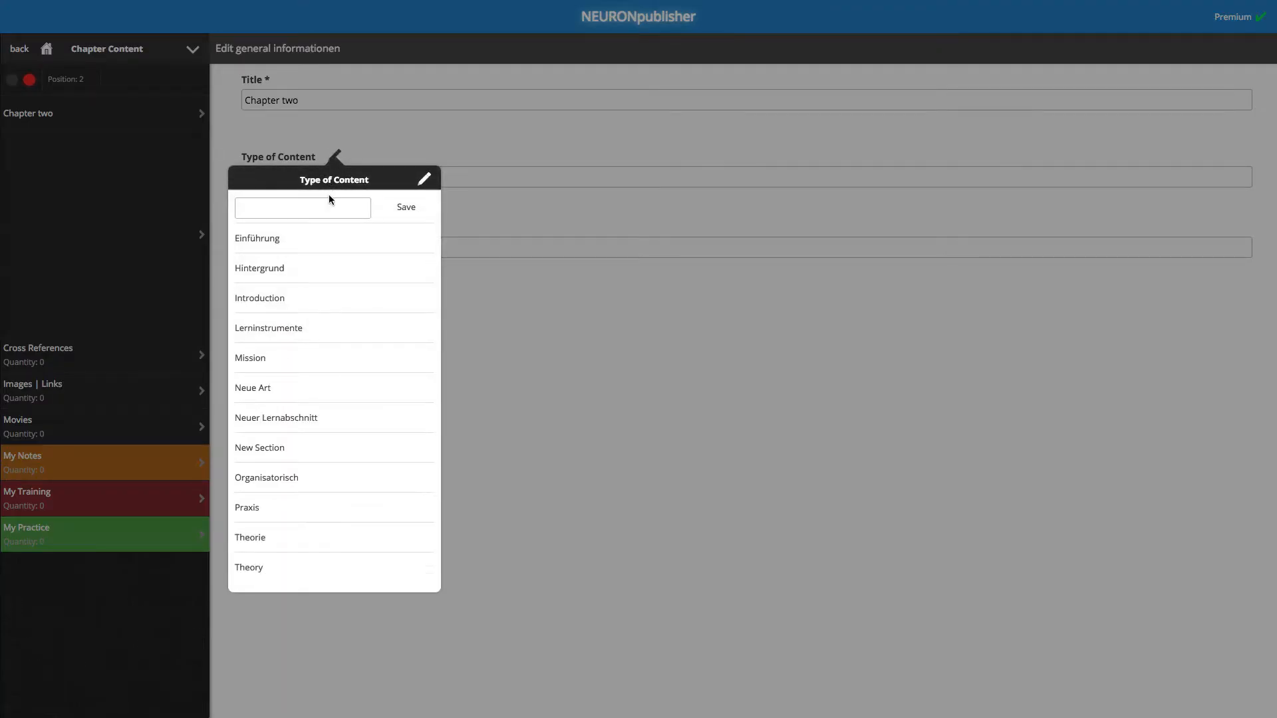
pyautogui.click(316, 449)
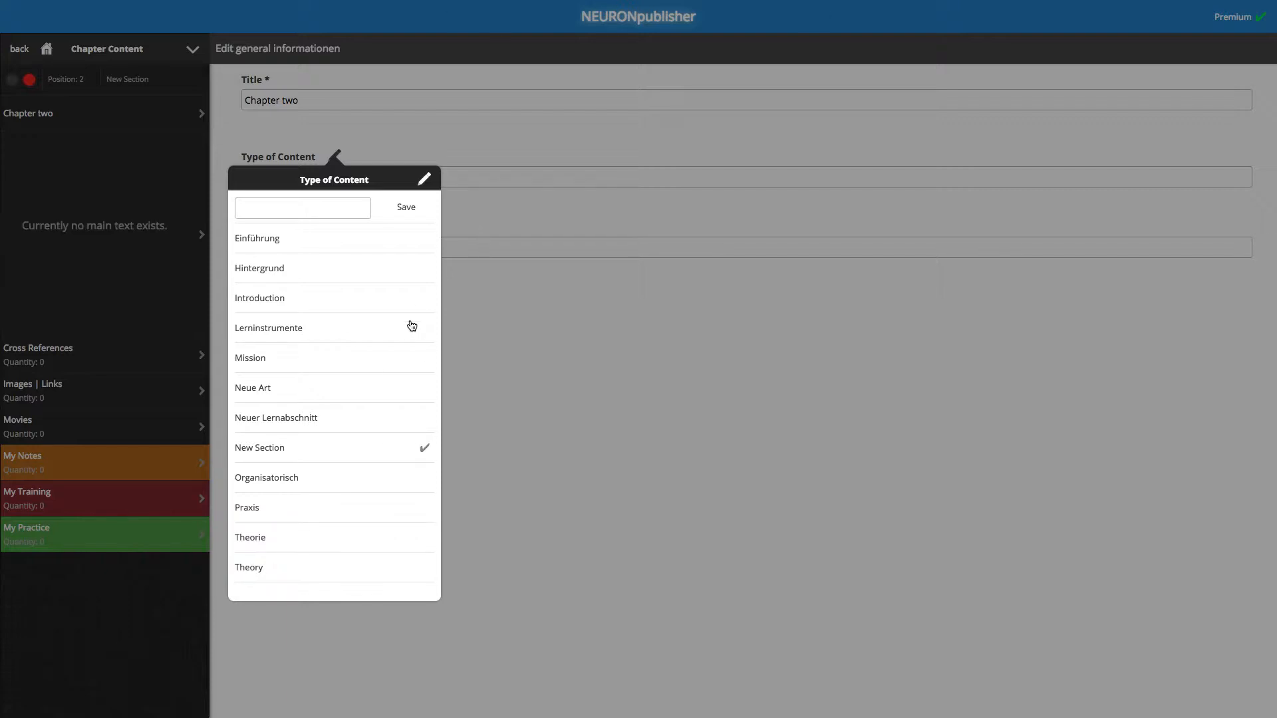
pyautogui.click(464, 196)
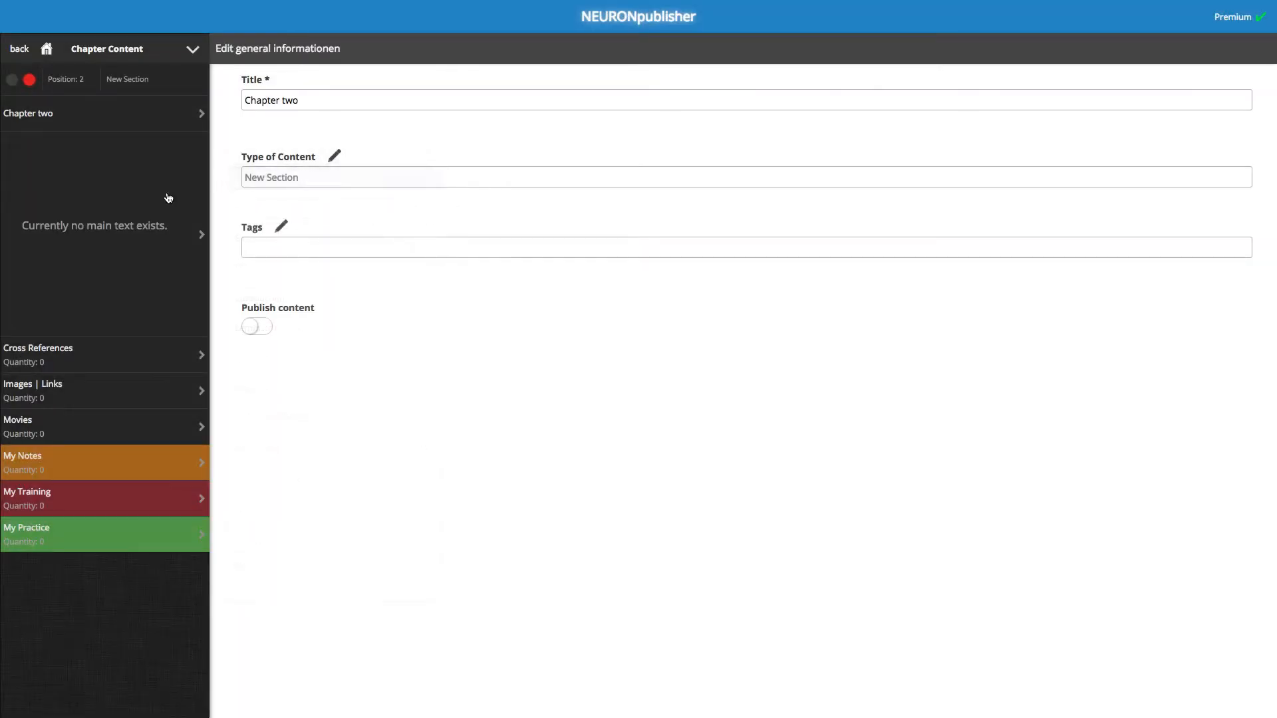
# Open Chapter two's main text for editing and look through the privacy policy document in Word
pyautogui.click(103, 227)
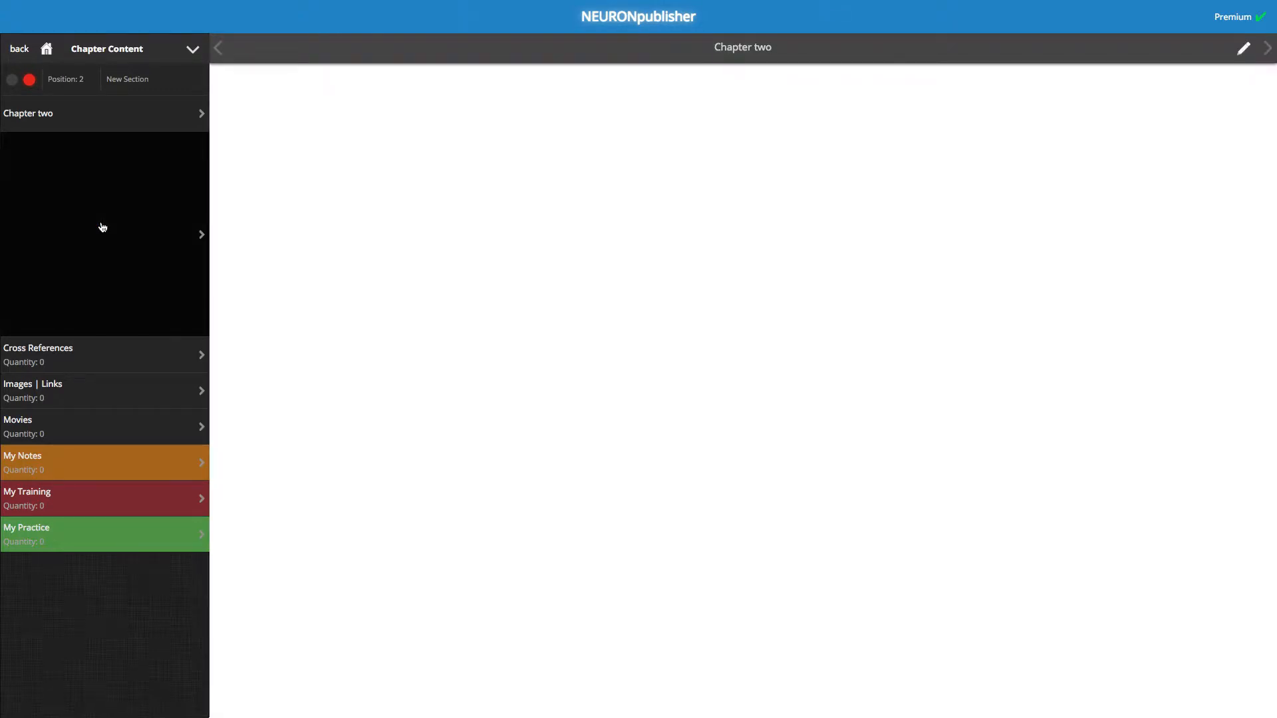
pyautogui.click(1245, 53)
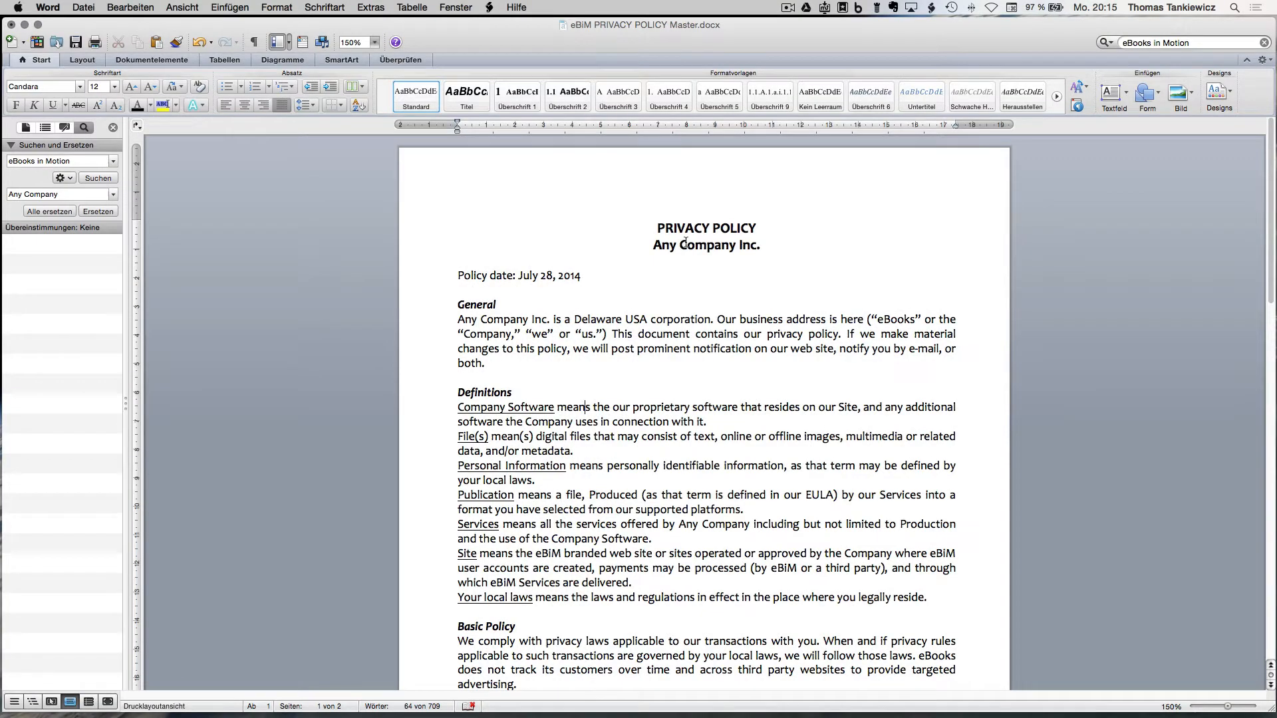
pyautogui.scroll(-15, 685, 242)
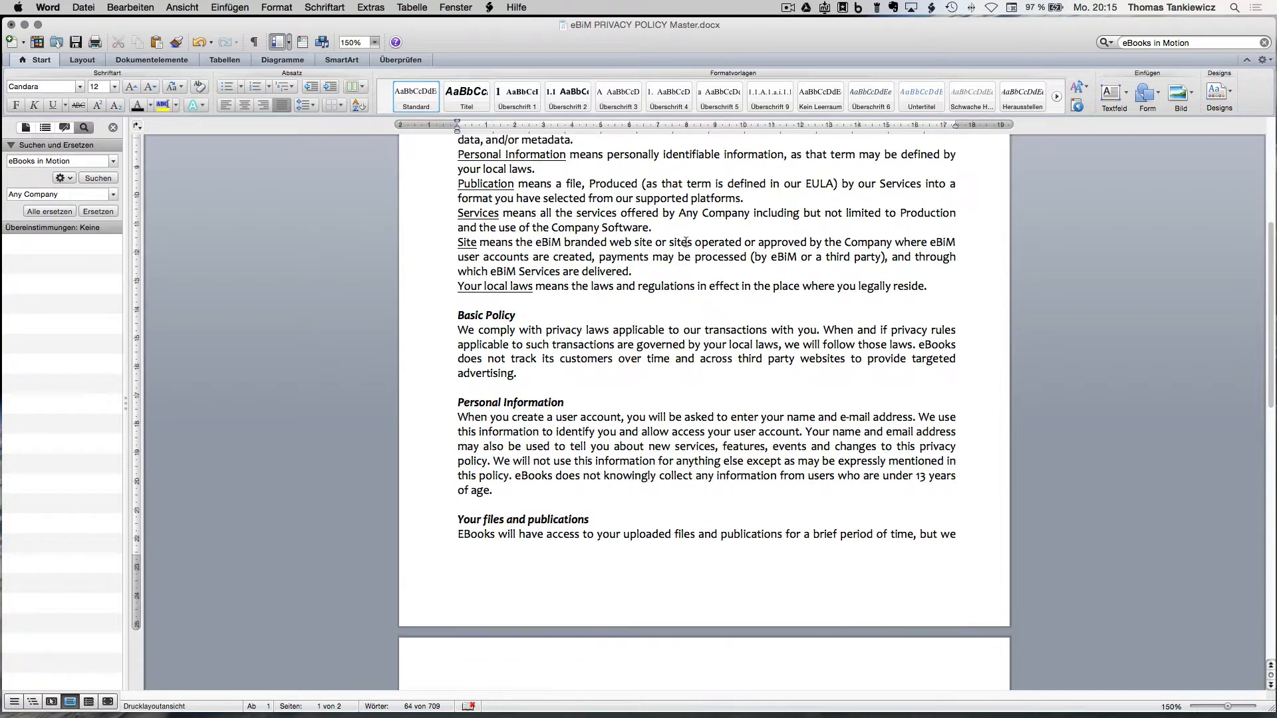
pyautogui.scroll(-10, 685, 242)
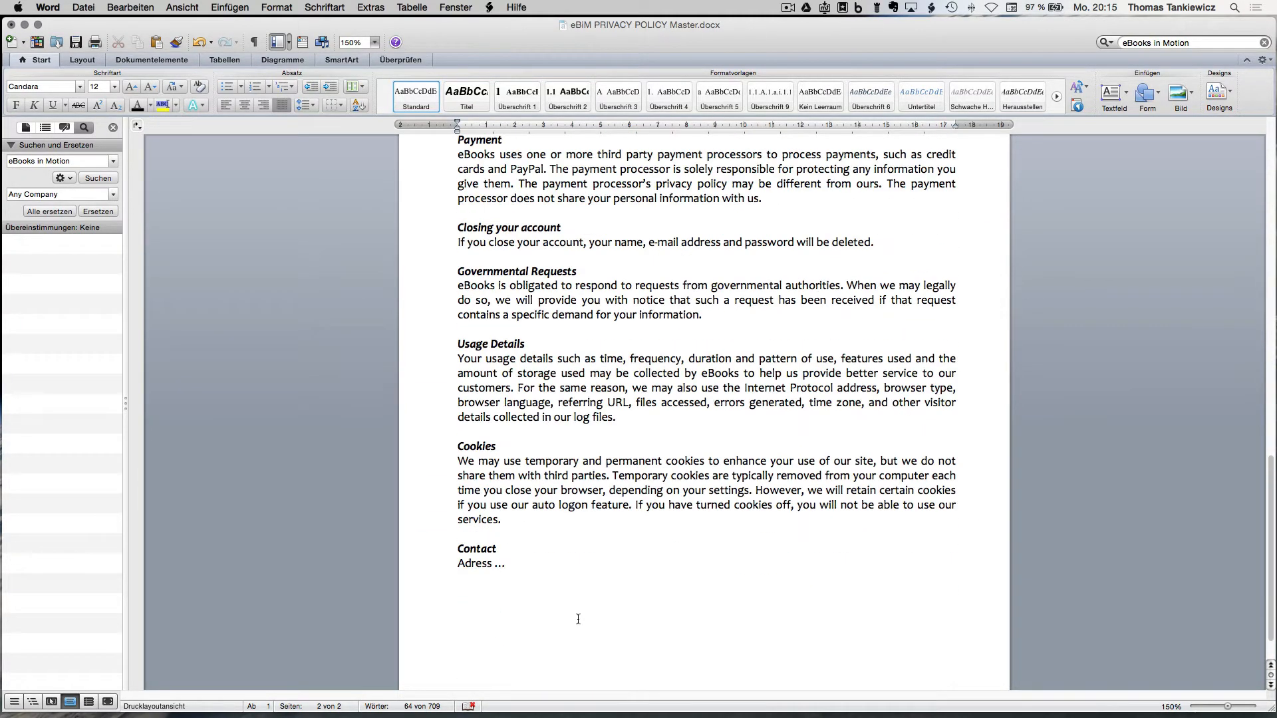
pyautogui.scroll(4, 533, 569)
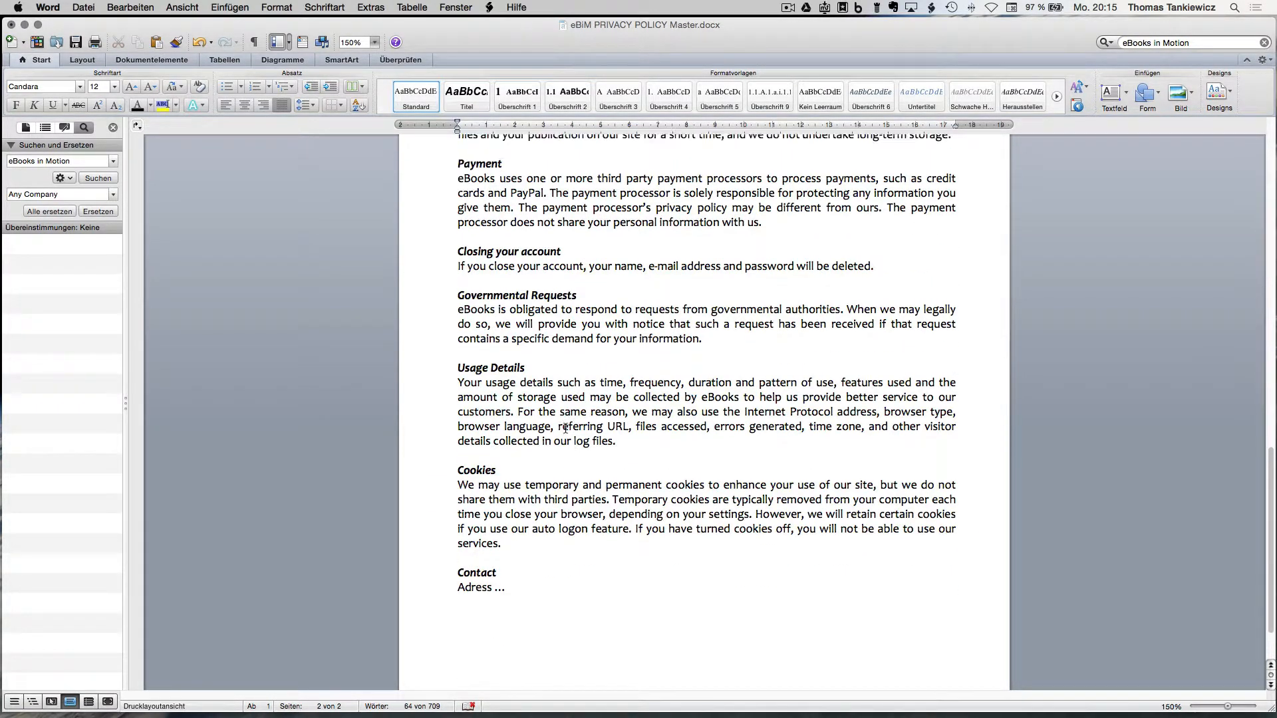
# Return to NEURONpublisher and paste the copied privacy policy into Chapter two's main text
pyautogui.press('super+Tab')
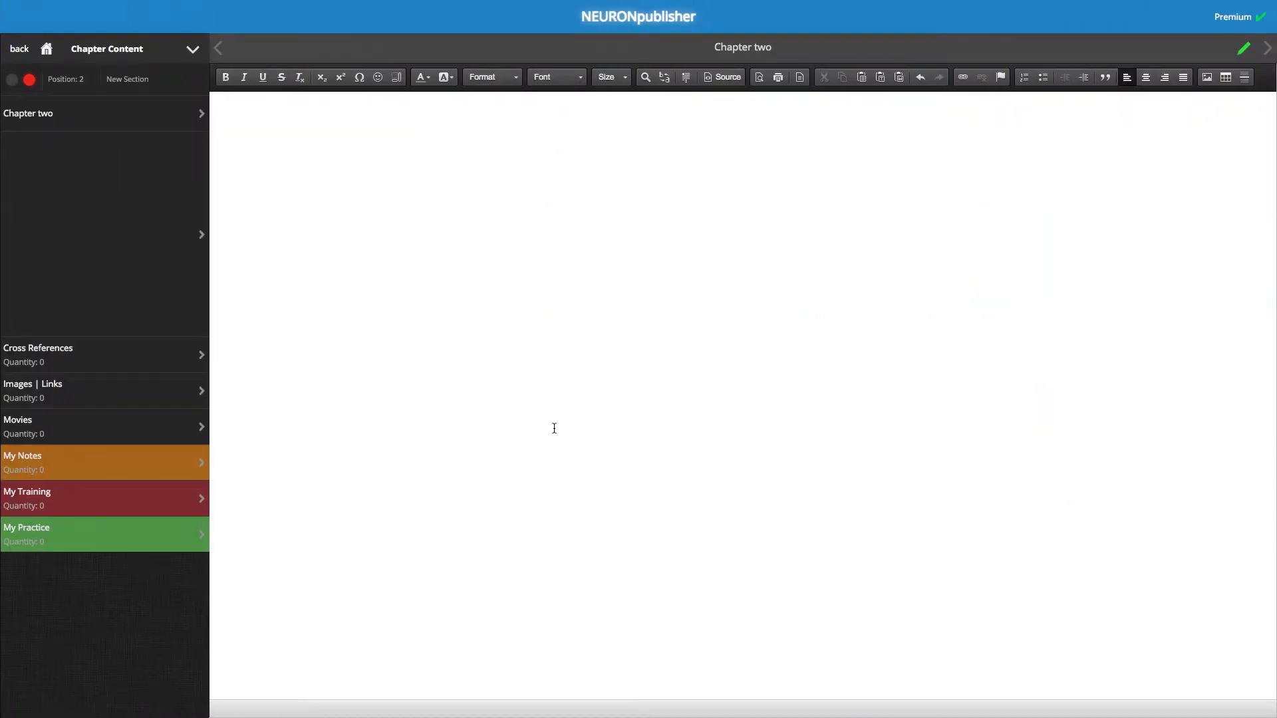
pyautogui.click(489, 222)
pyautogui.press('super+v')
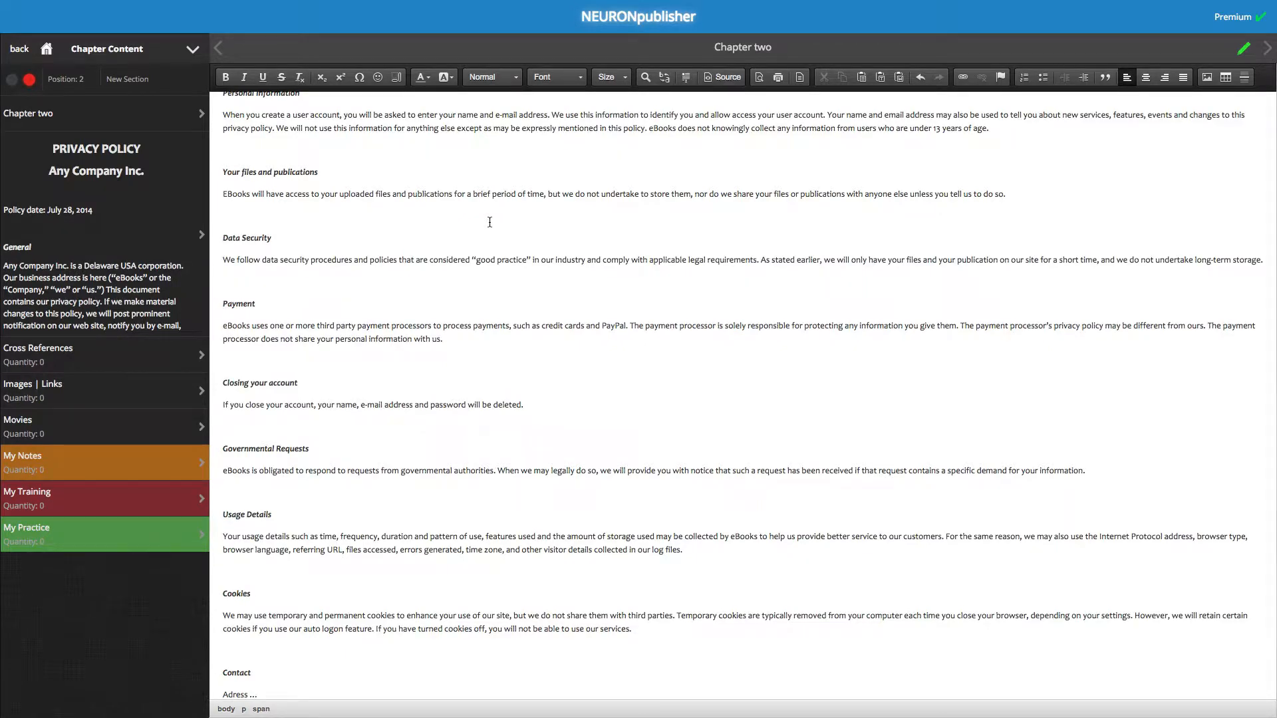
pyautogui.scroll(8, 358, 180)
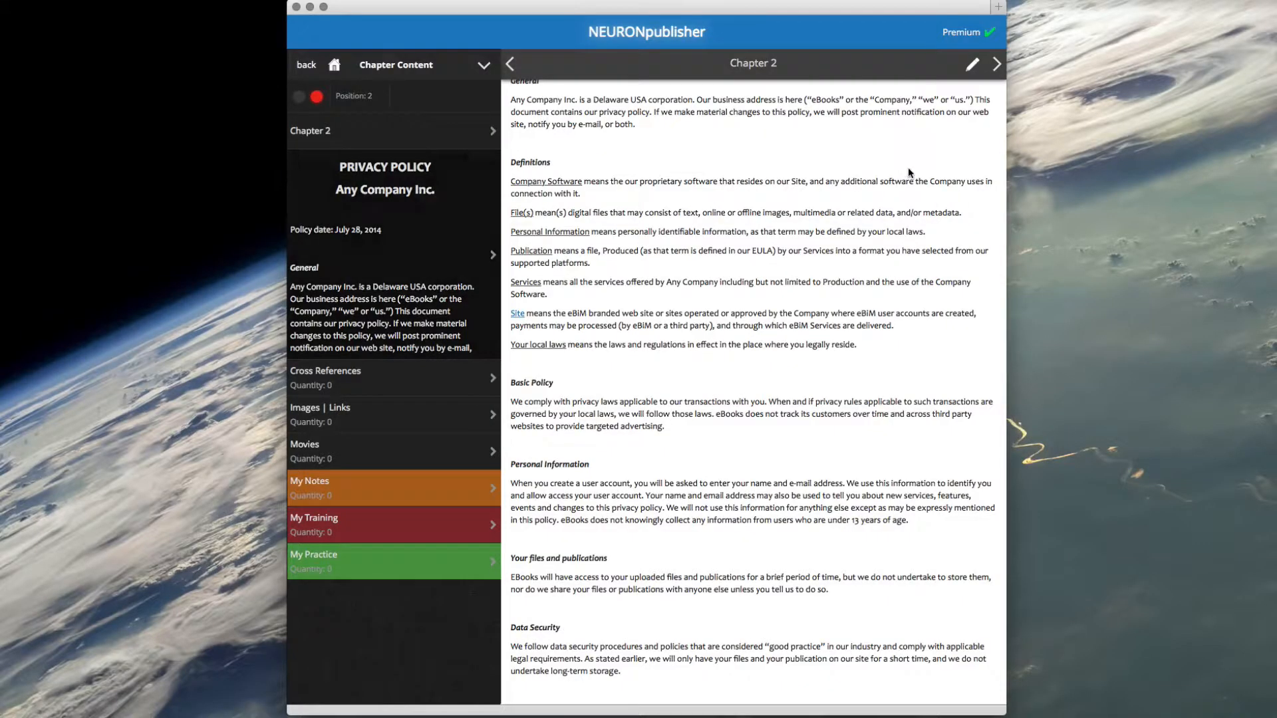
# Read through the pasted privacy policy, page back to Chapter one and forward again to the second chapter
pyautogui.scroll(3, 824, 196)
pyautogui.scroll(-5, 824, 196)
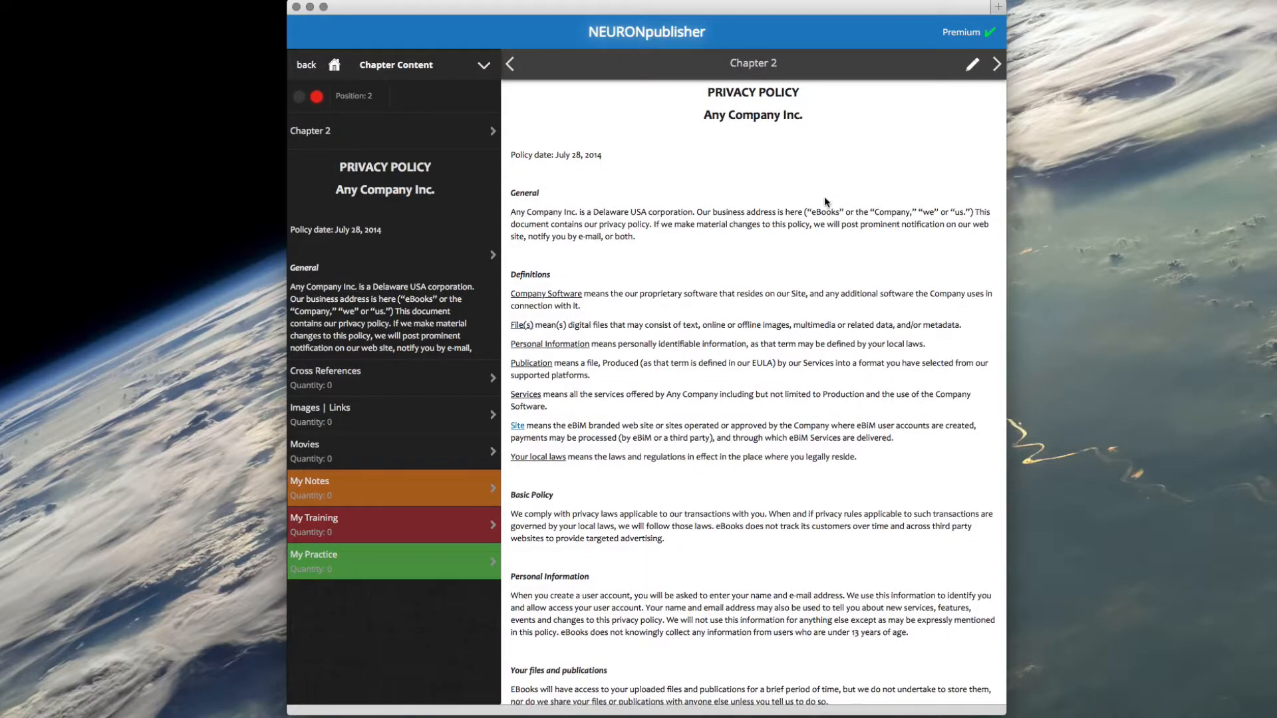
pyautogui.scroll(-5, 825, 198)
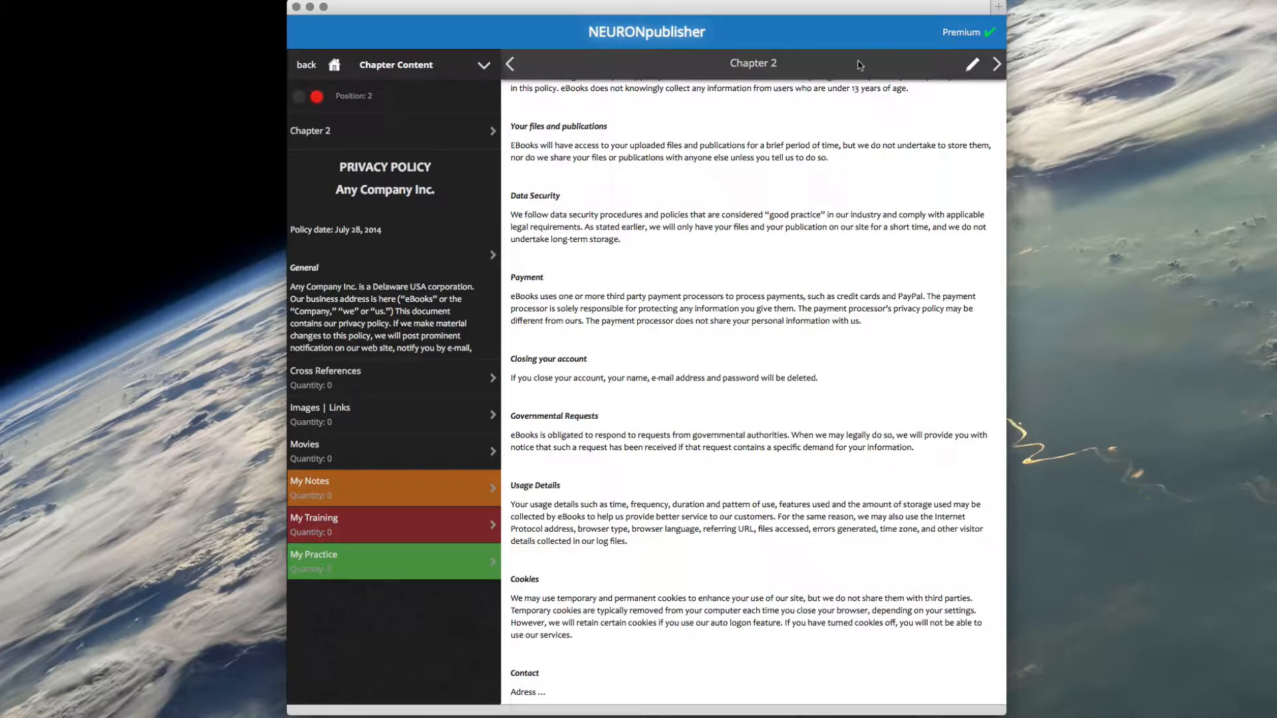
pyautogui.click(512, 65)
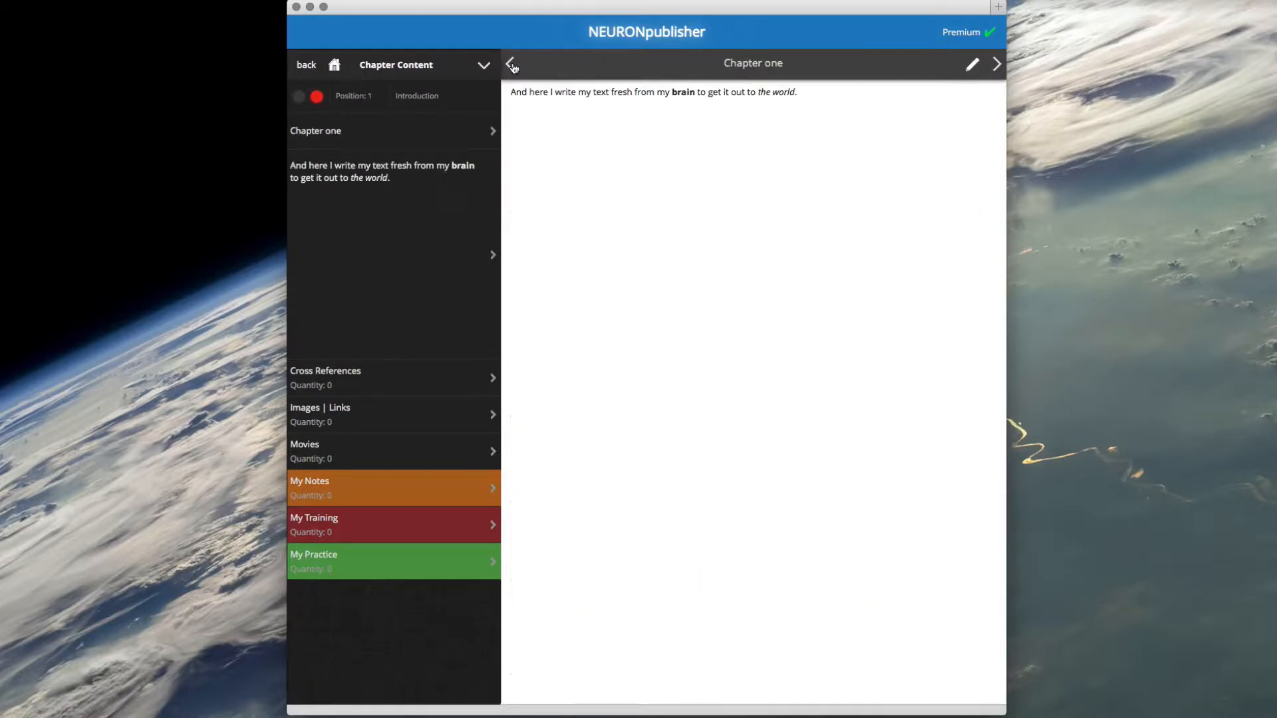
pyautogui.click(995, 65)
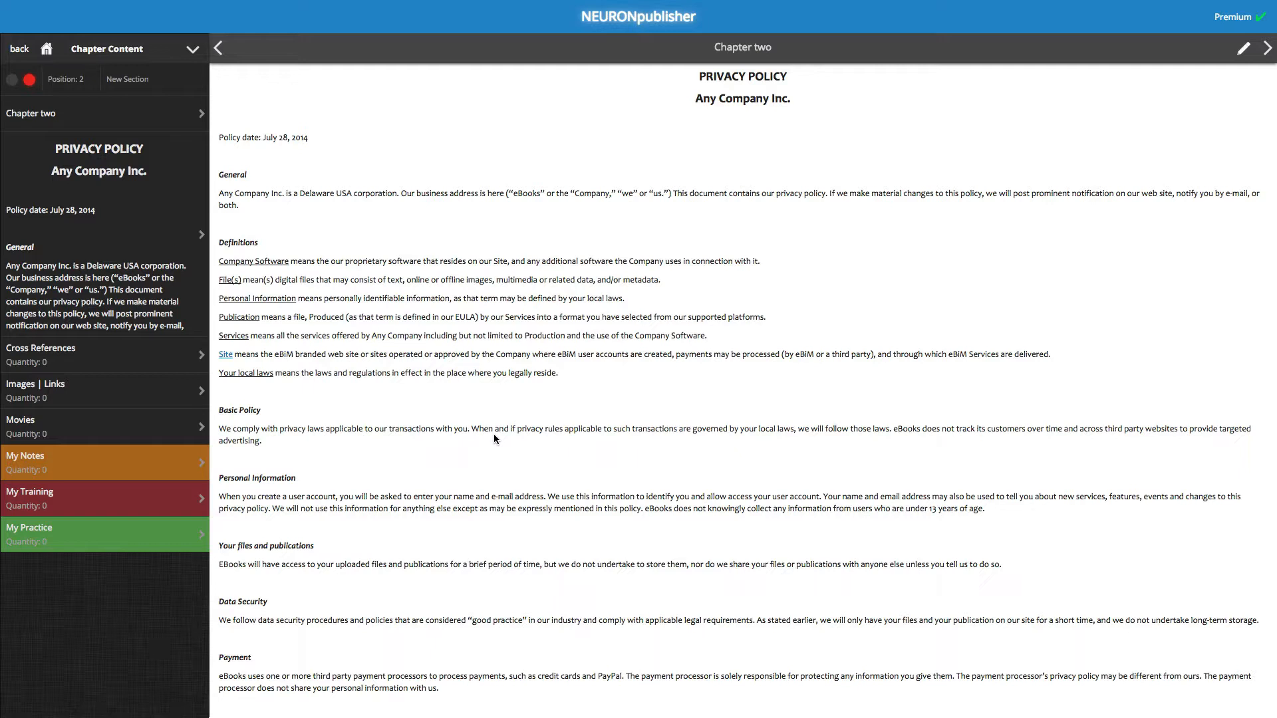
# Return to the chapter list and create a new chapter titled "Chapter HTML with Image"
pyautogui.click(18, 50)
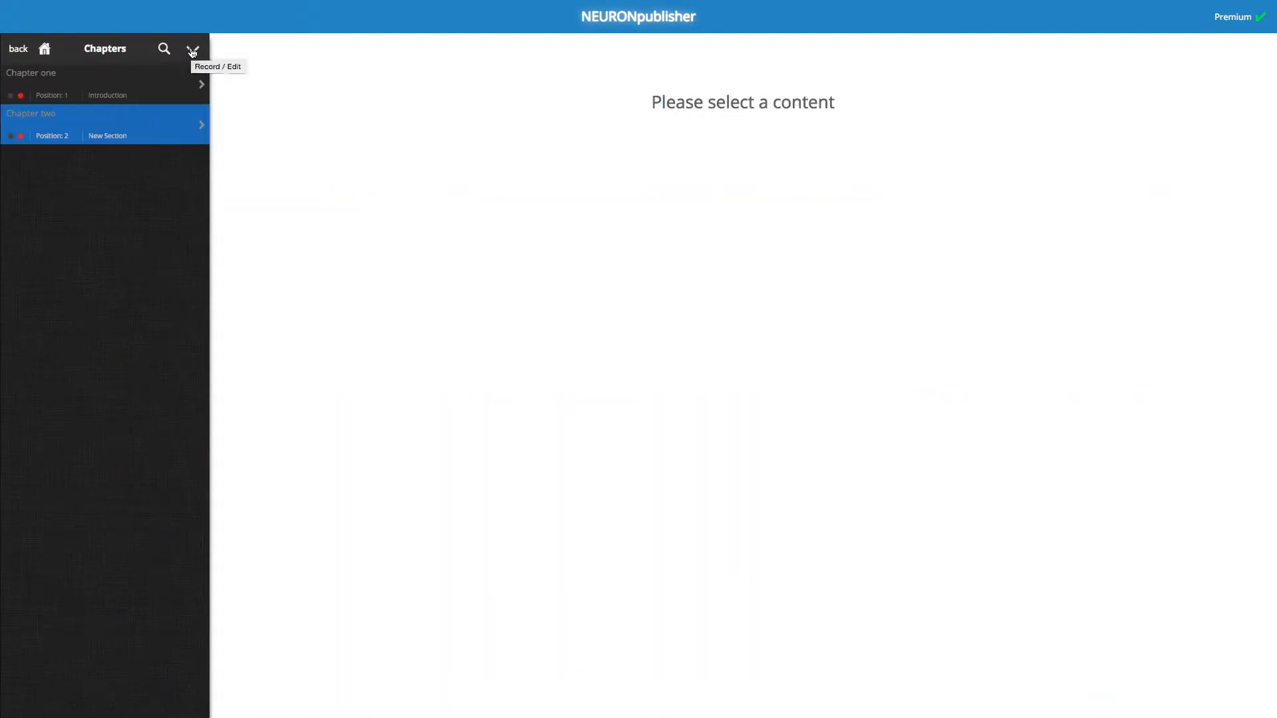
pyautogui.click(193, 52)
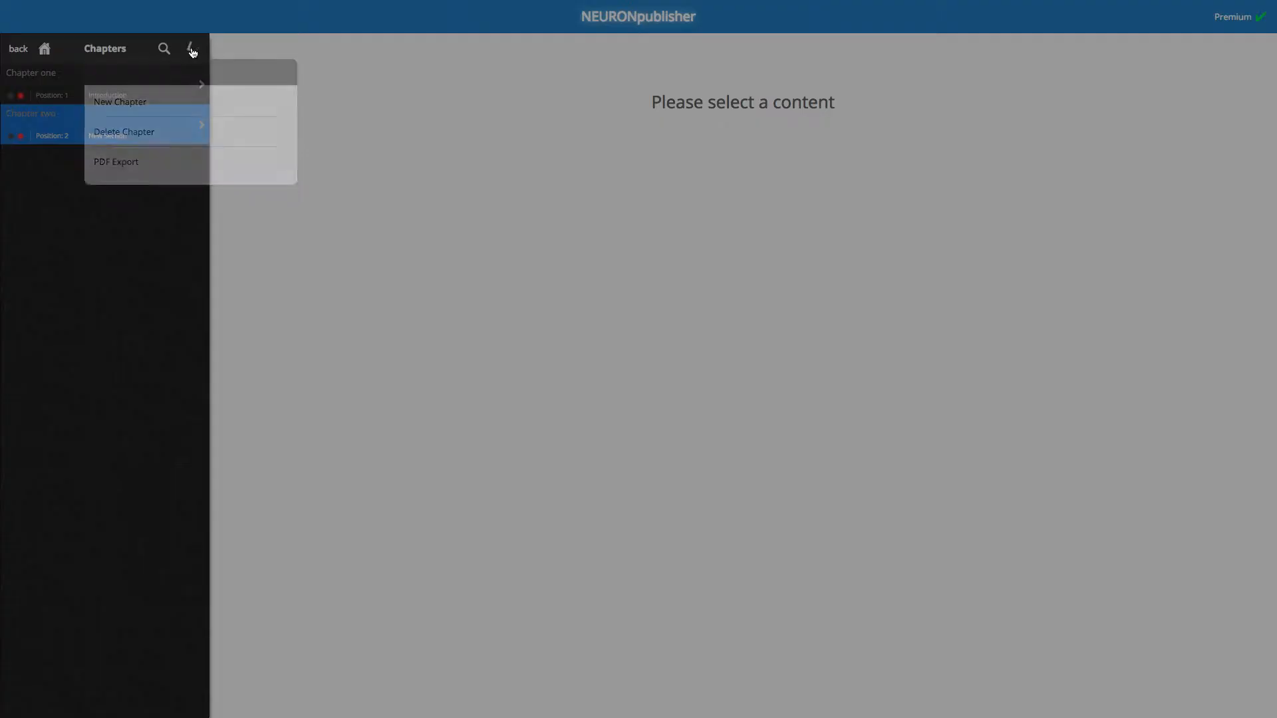
pyautogui.click(160, 104)
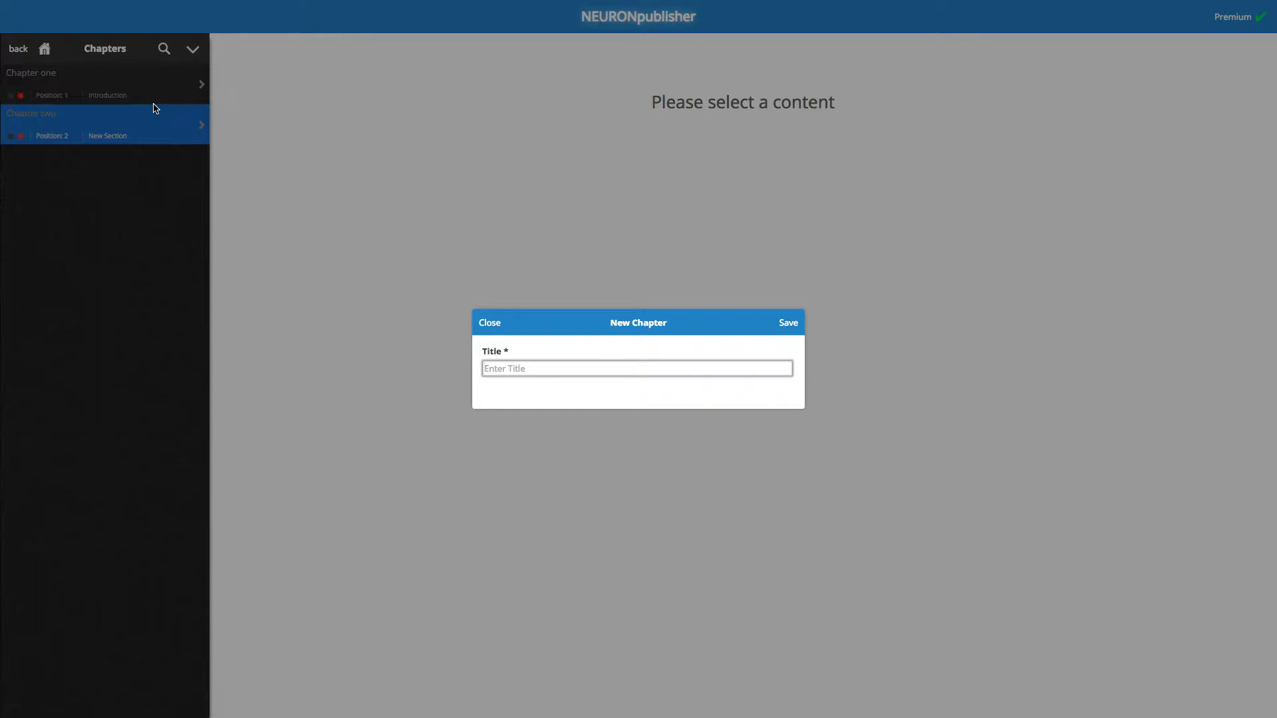
pyautogui.write('Chapter HTML with Image')
pyautogui.click(787, 324)
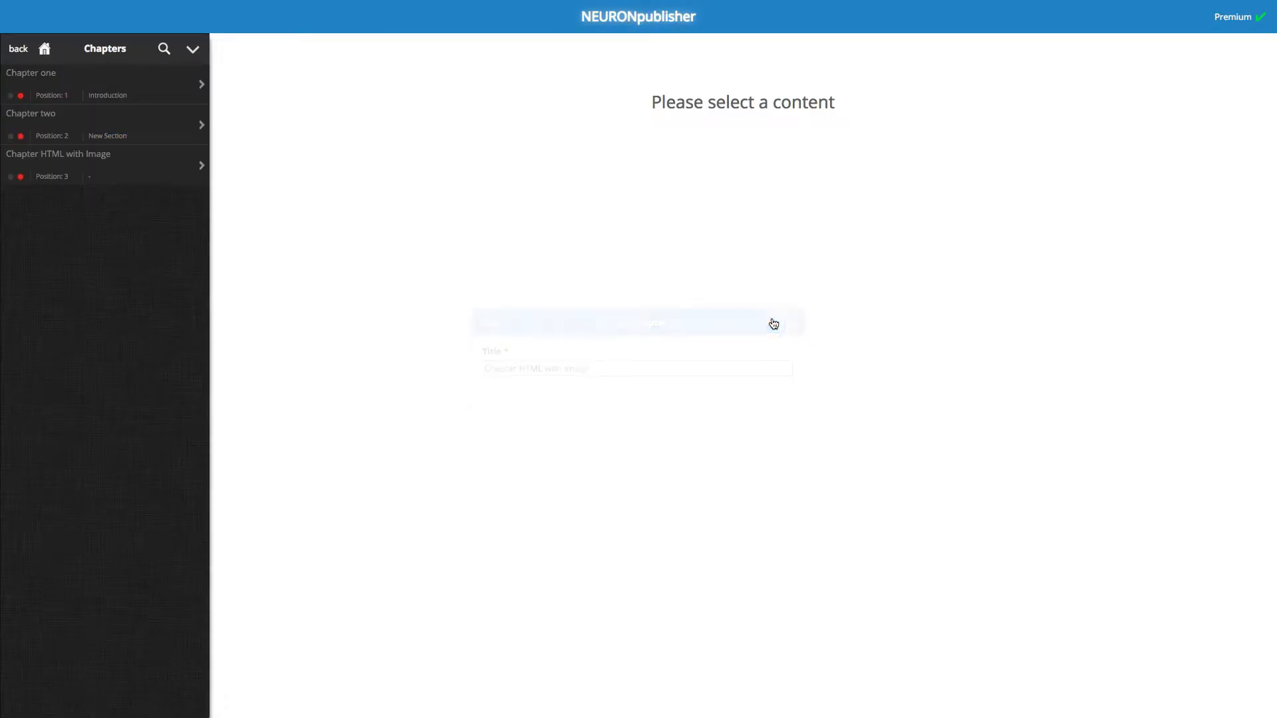
# Open the Chapter HTML with Image chapter and start editing its empty main text
pyautogui.click(27, 154)
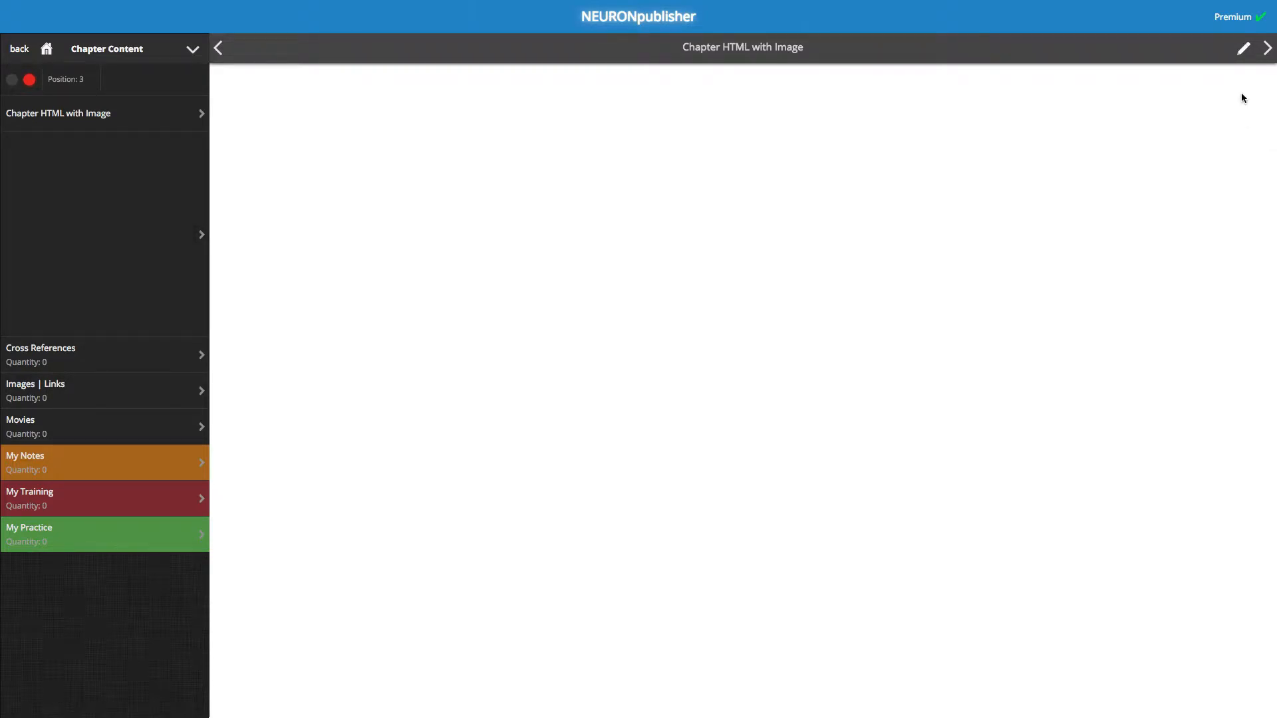
pyautogui.click(1242, 51)
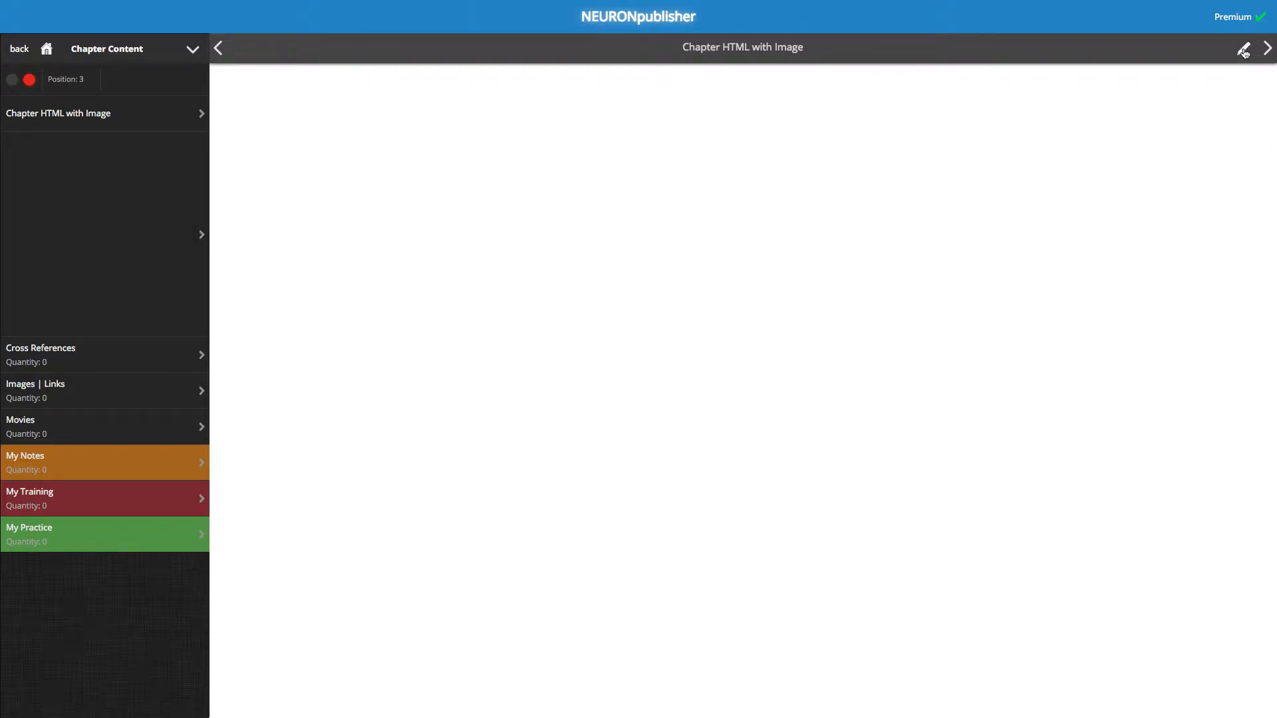
pyautogui.click(622, 219)
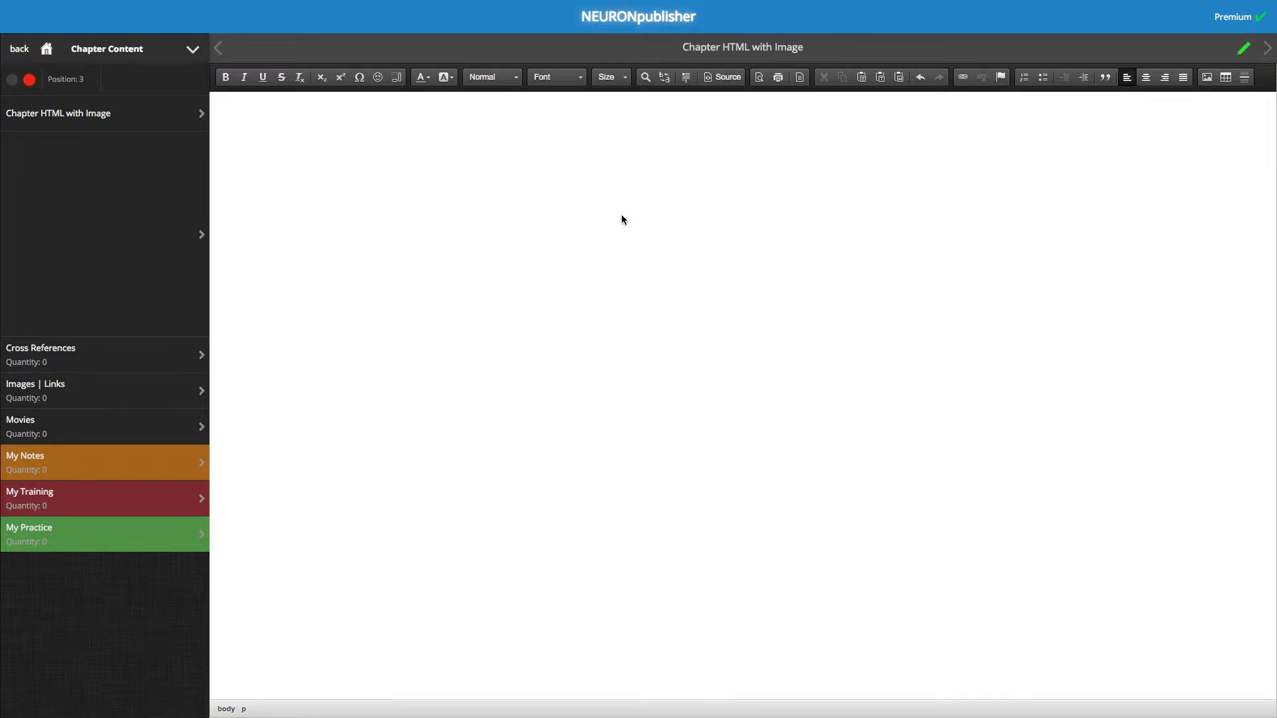
# Switch to Safari, copy the Apple support article from its title through the Back up now steps, including the image, and return to NEURONpublisher
pyautogui.press('super+Tab')
pyautogui.press('super+Tab')
pyautogui.press('super+Tab')
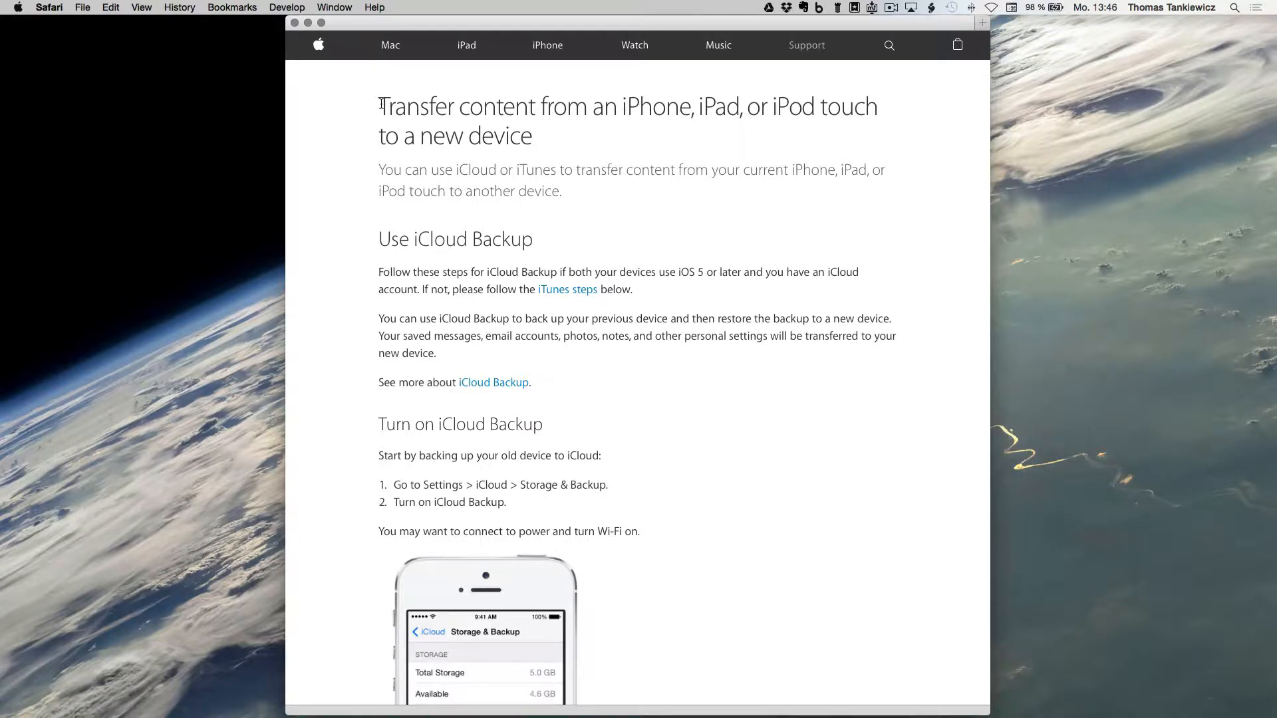
pyautogui.scroll(-1, 381, 104)
pyautogui.moveTo(379, 81); pyautogui.dragTo(651, 715)
pyautogui.scroll(-5, 635, 611)
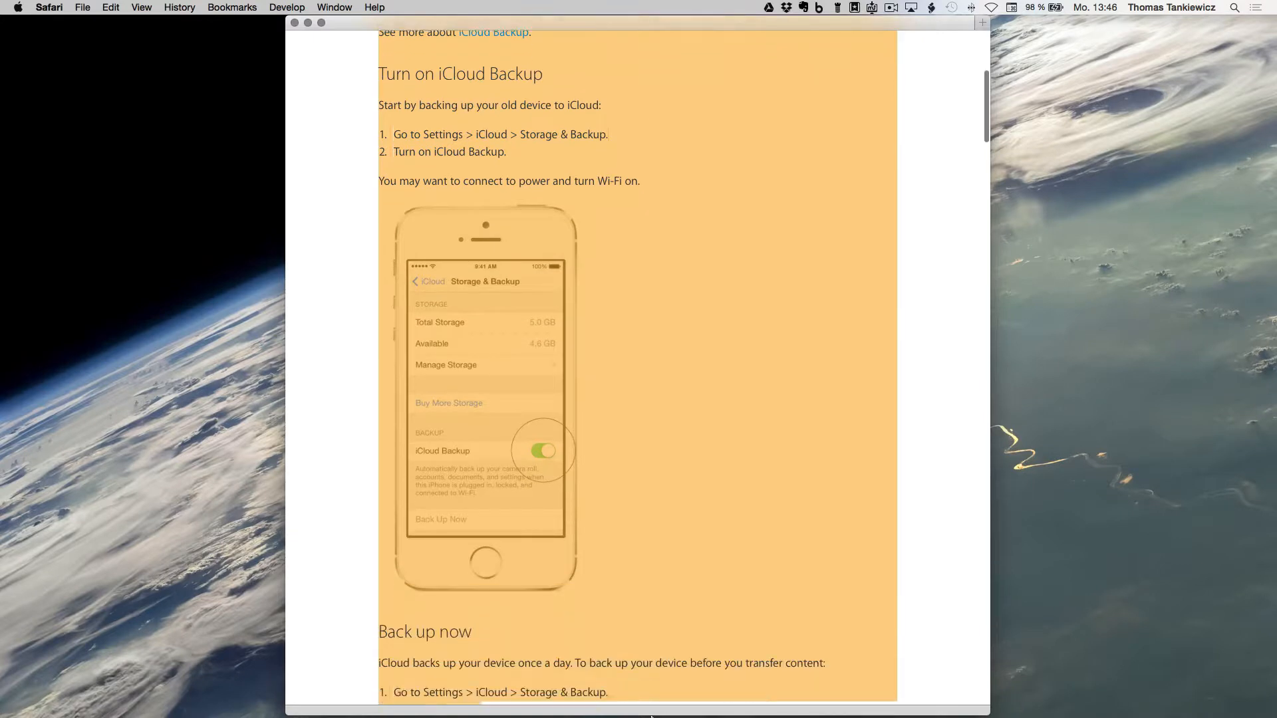
pyautogui.moveTo(658, 717); pyautogui.dragTo(608, 496)
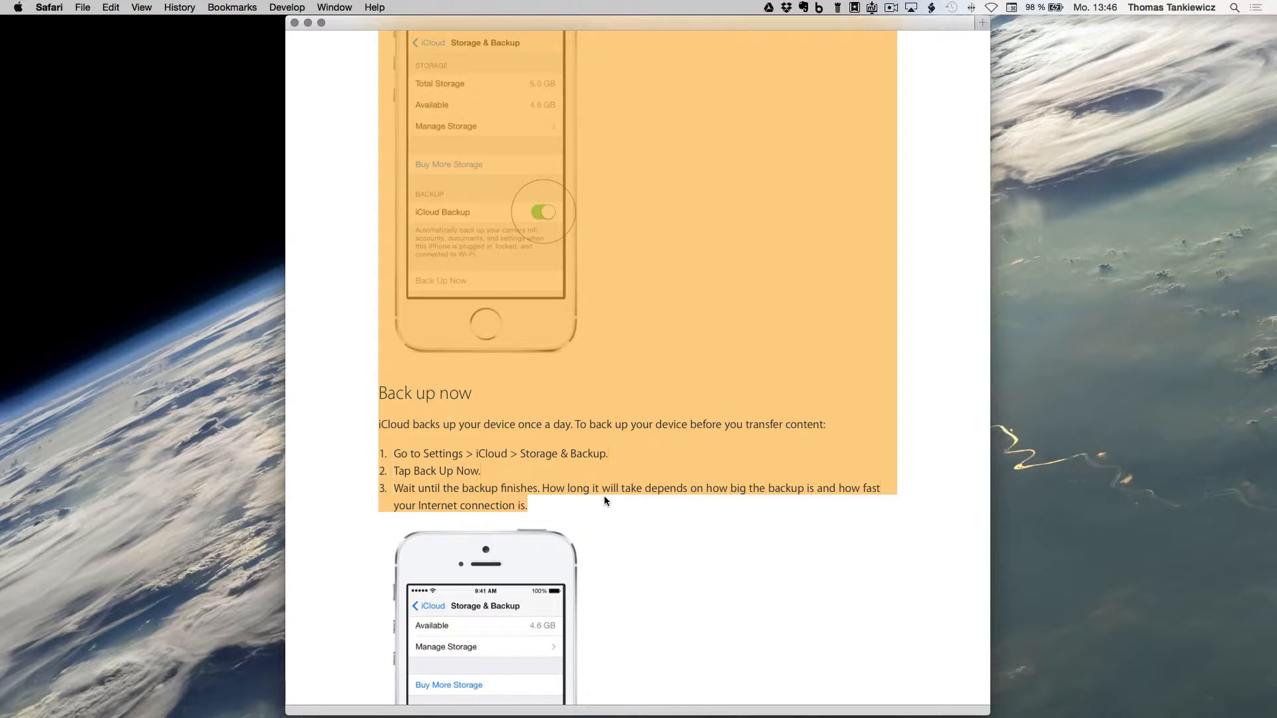
pyautogui.press('super+c')
pyautogui.press('super+Tab')
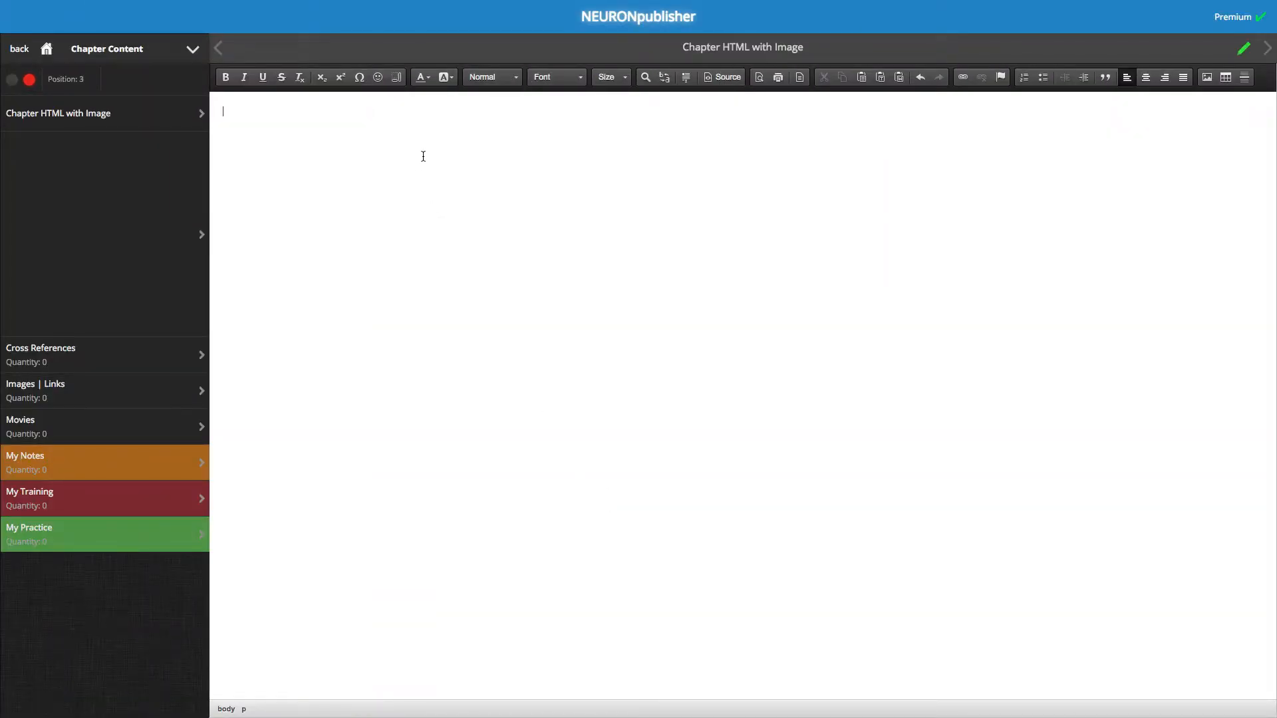
# Paste the copied article into the chapter and format its title line as Heading 1
pyautogui.press('super+v')
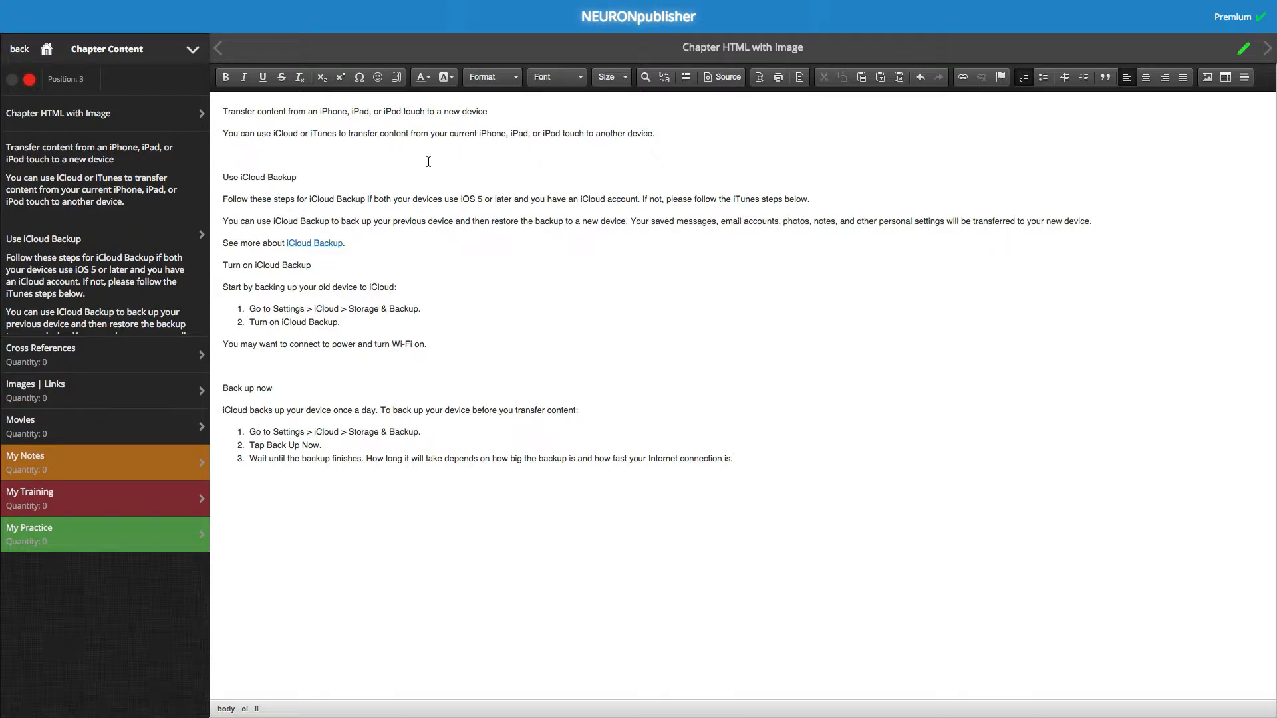
pyautogui.tripleClick(488, 111)
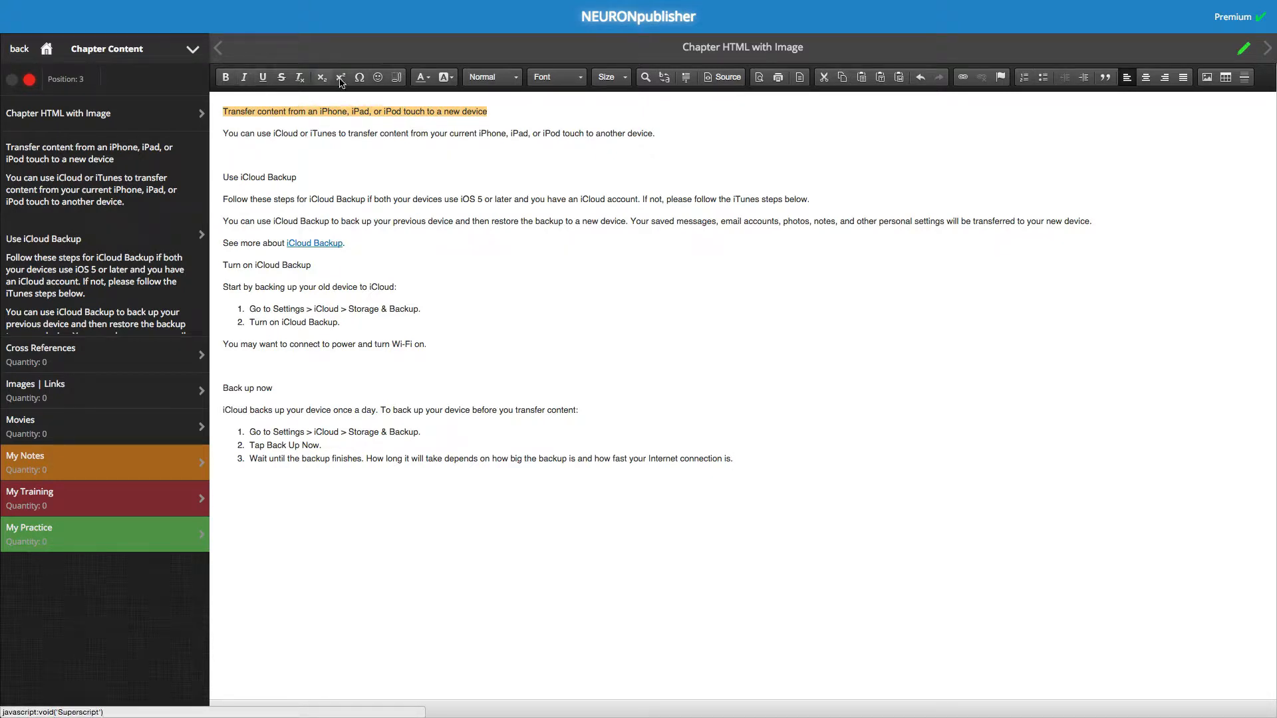
pyautogui.click(505, 77)
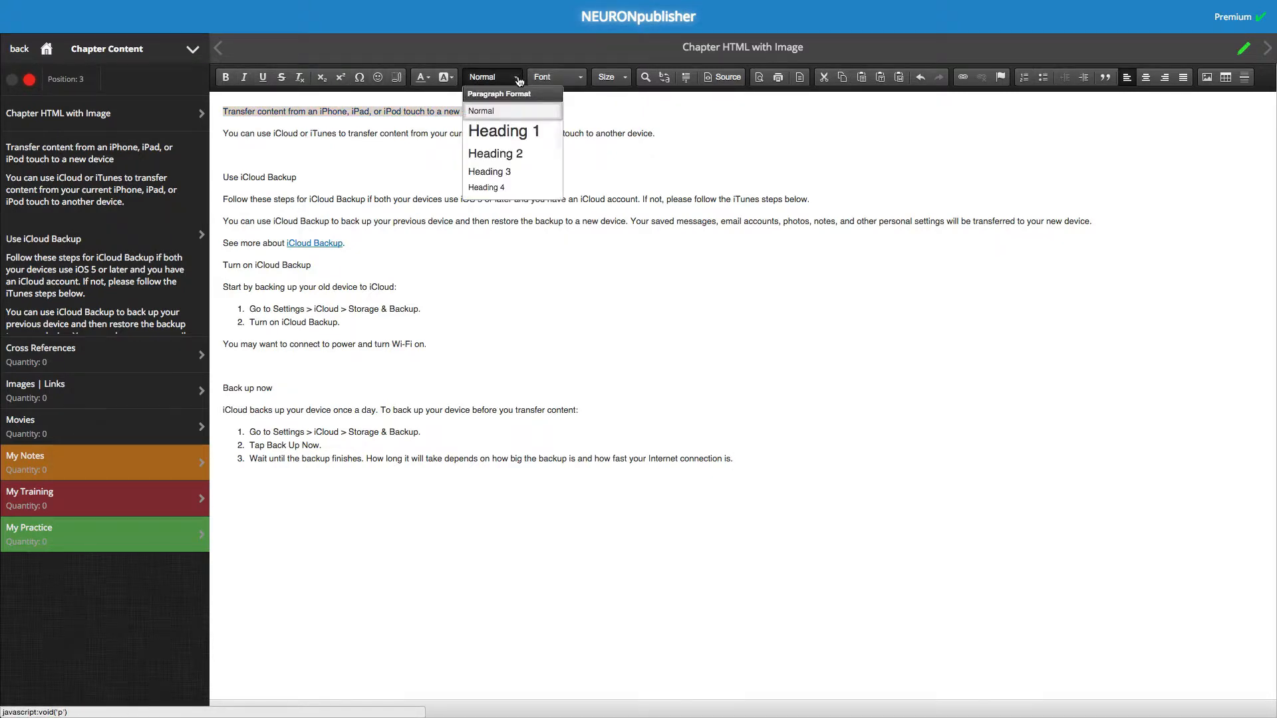
pyautogui.click(498, 132)
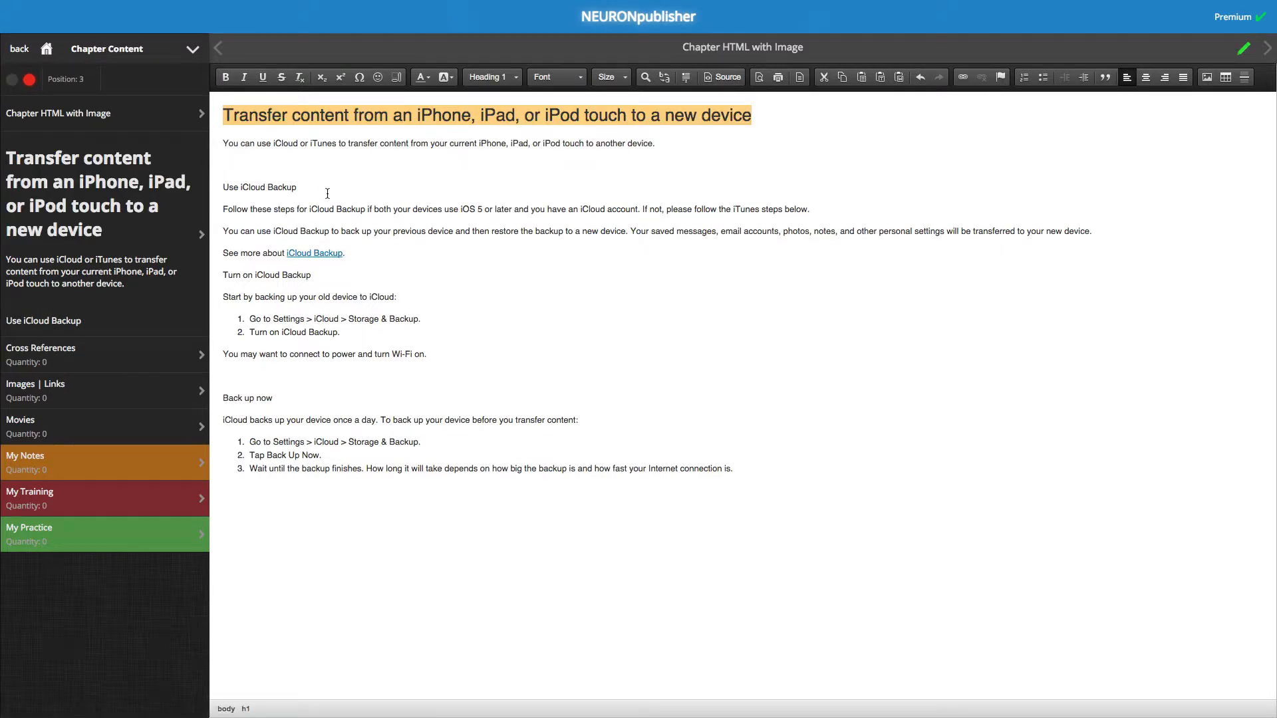
# Format the "Use iCloud Backup" line as Heading 2
pyautogui.moveTo(327, 192); pyautogui.dragTo(221, 188)
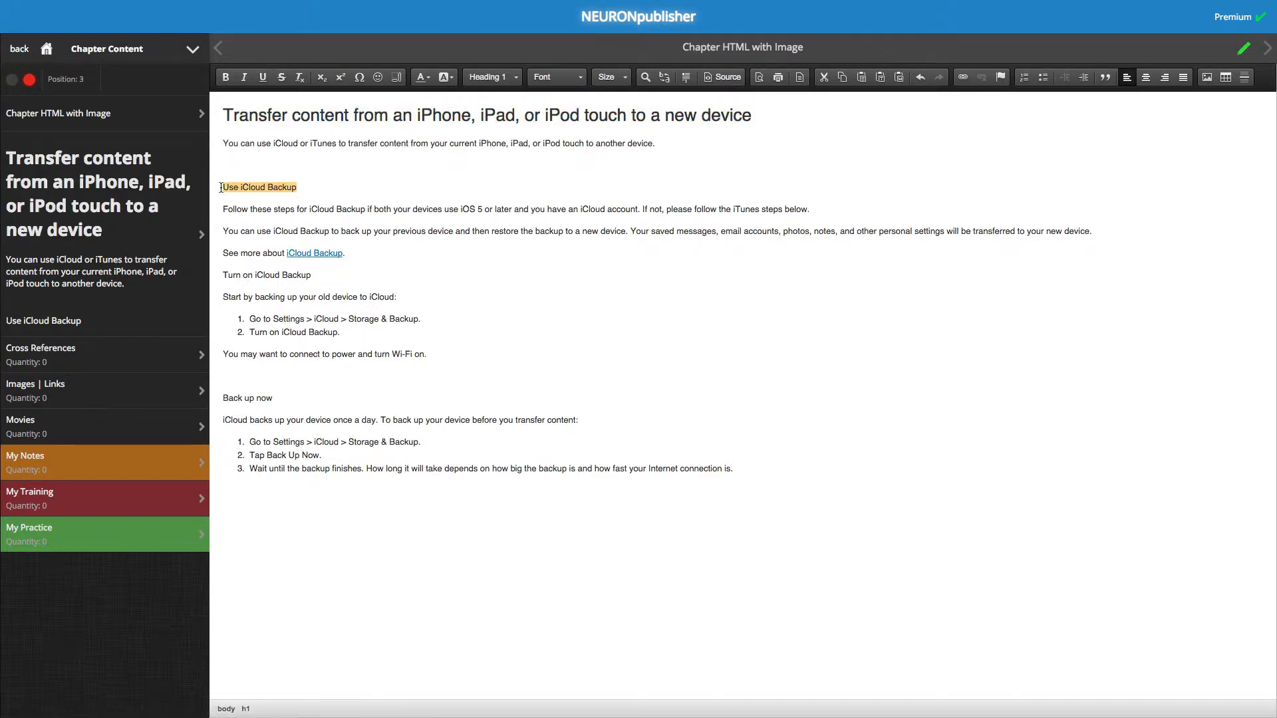
pyautogui.click(472, 79)
pyautogui.click(492, 155)
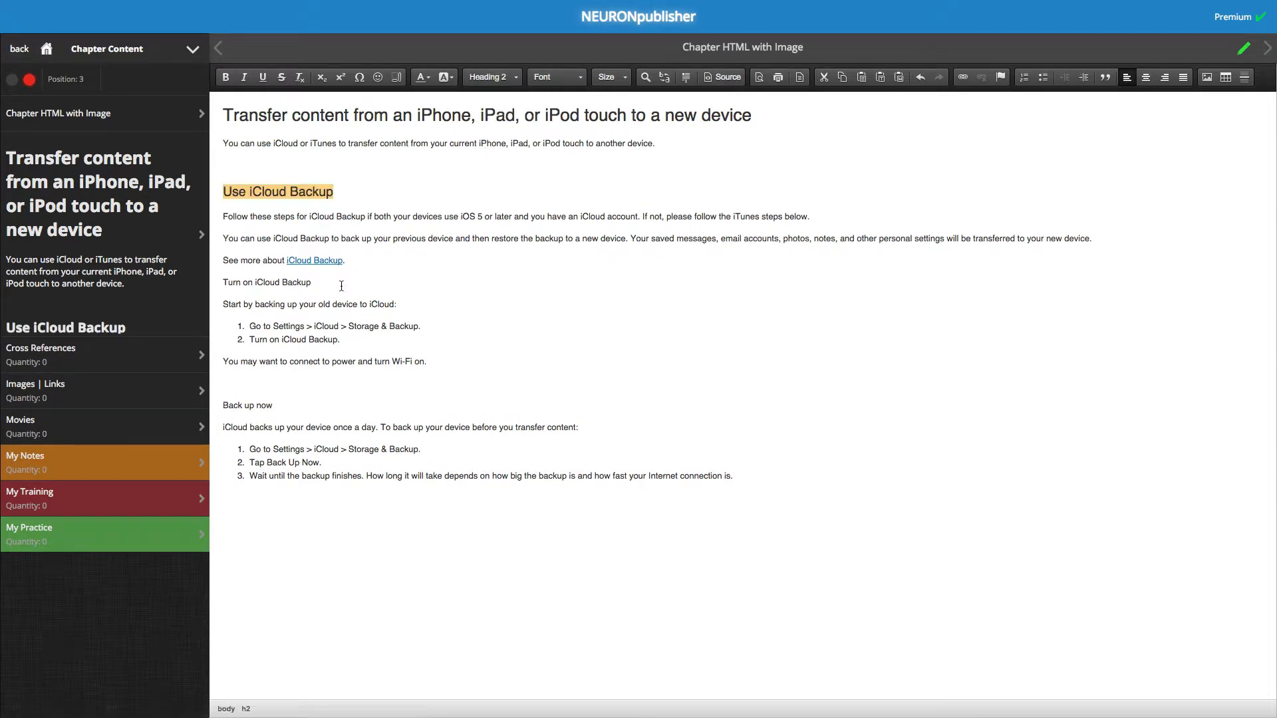
# Format the "Back up now" line as Heading 2 and make the sentence directly below it bold
pyautogui.moveTo(293, 403); pyautogui.dragTo(199, 406)
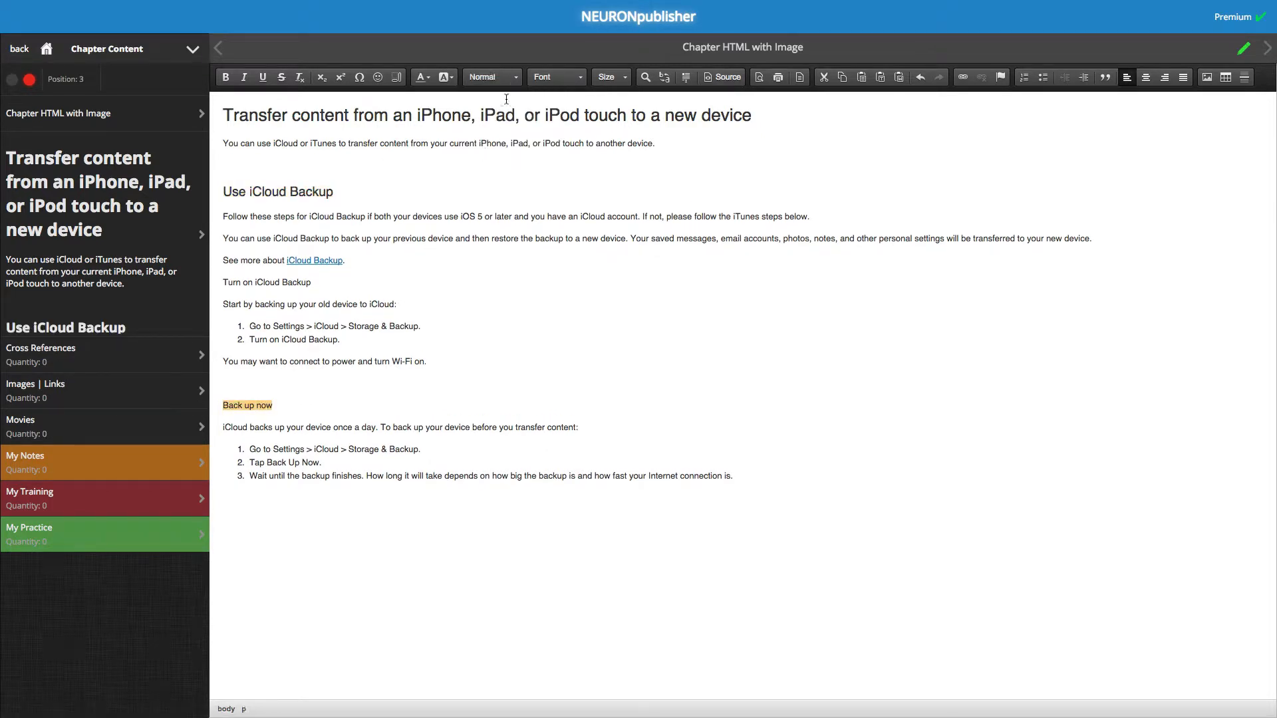
pyautogui.click(492, 77)
pyautogui.click(492, 155)
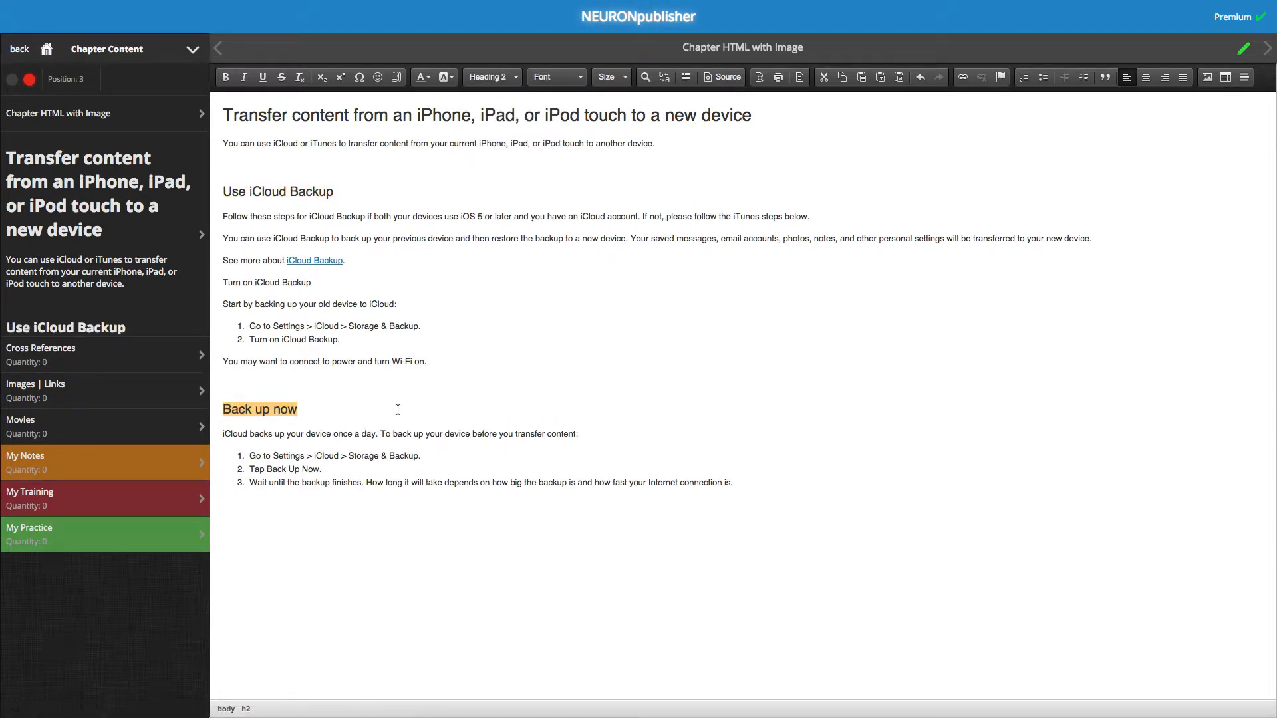
pyautogui.moveTo(579, 434); pyautogui.dragTo(224, 436)
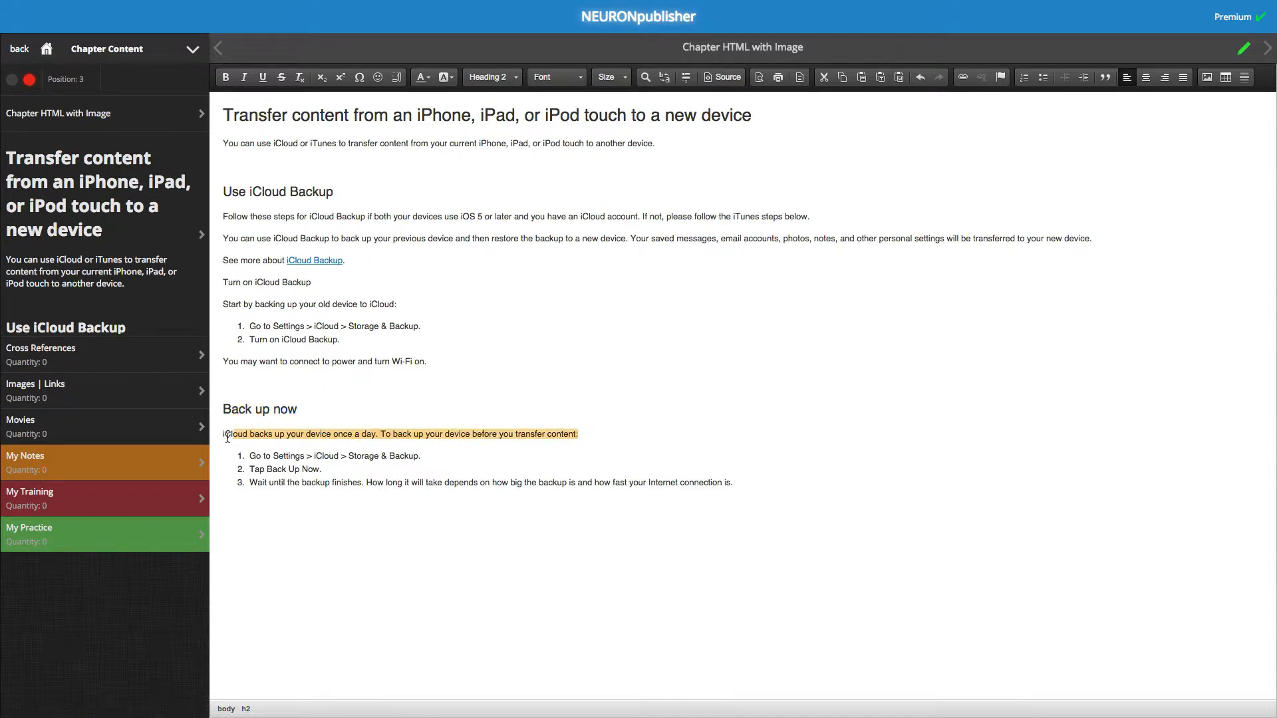
pyautogui.click(226, 77)
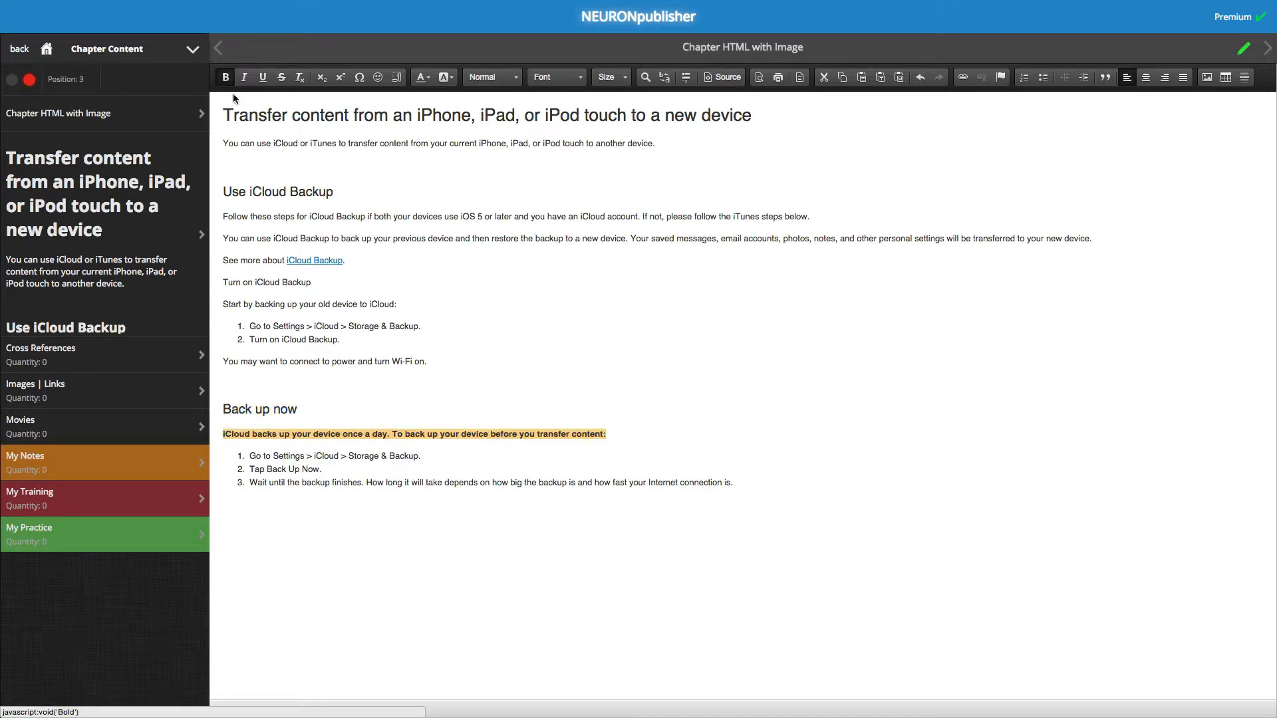
# Place the cursor on the empty line above "Back up now", then copy the first iPhone image's address in Safari and return to NEURONpublisher
pyautogui.click(226, 376)
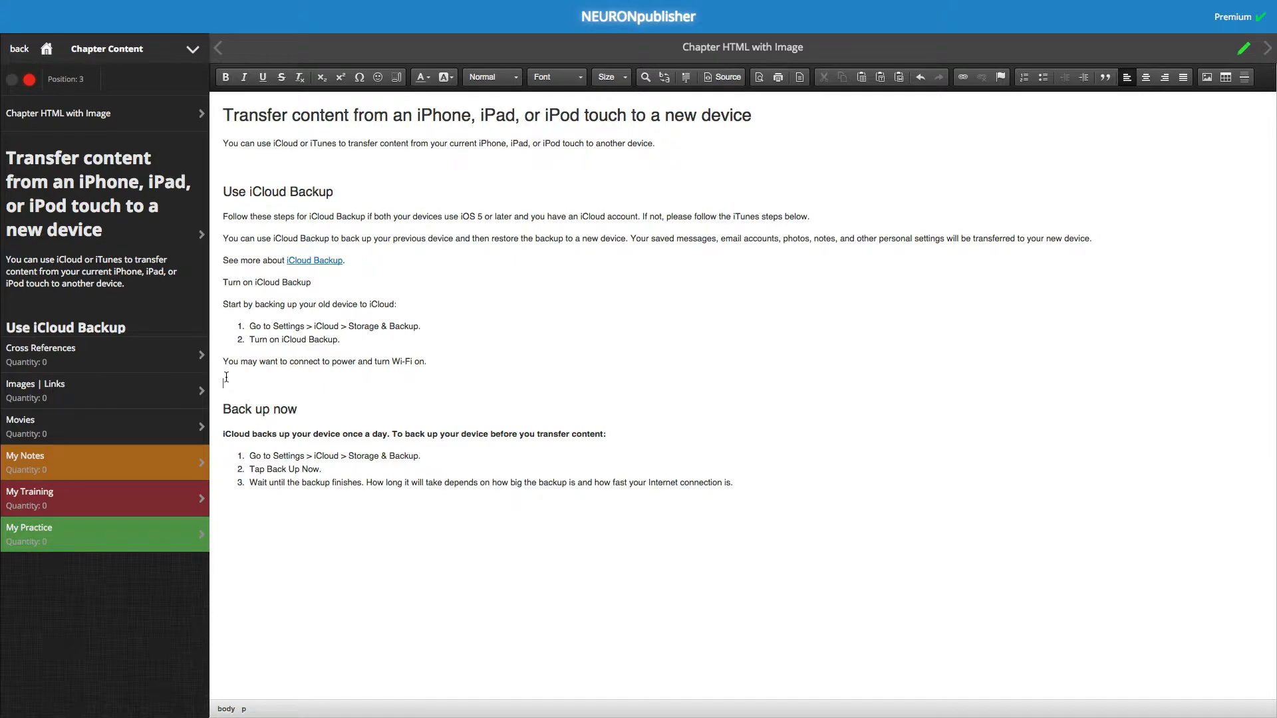
pyautogui.press('super+Tab')
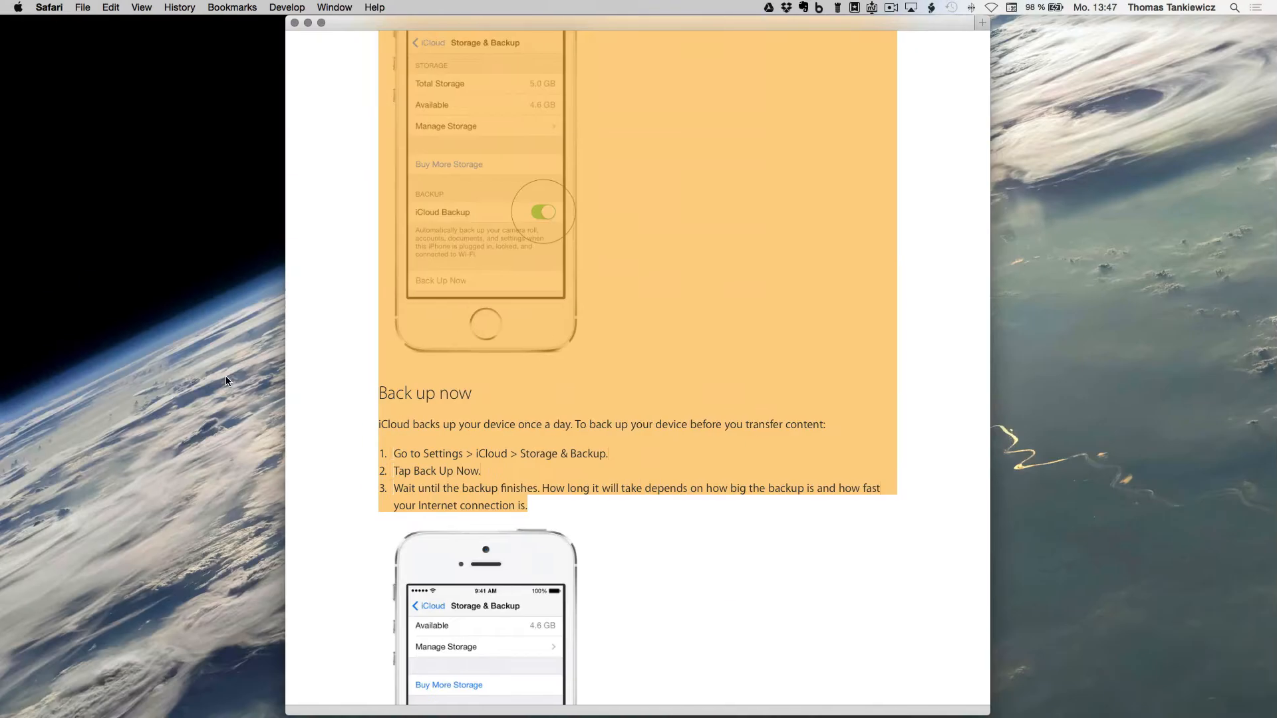
pyautogui.click(655, 305)
pyautogui.scroll(5, 655, 305)
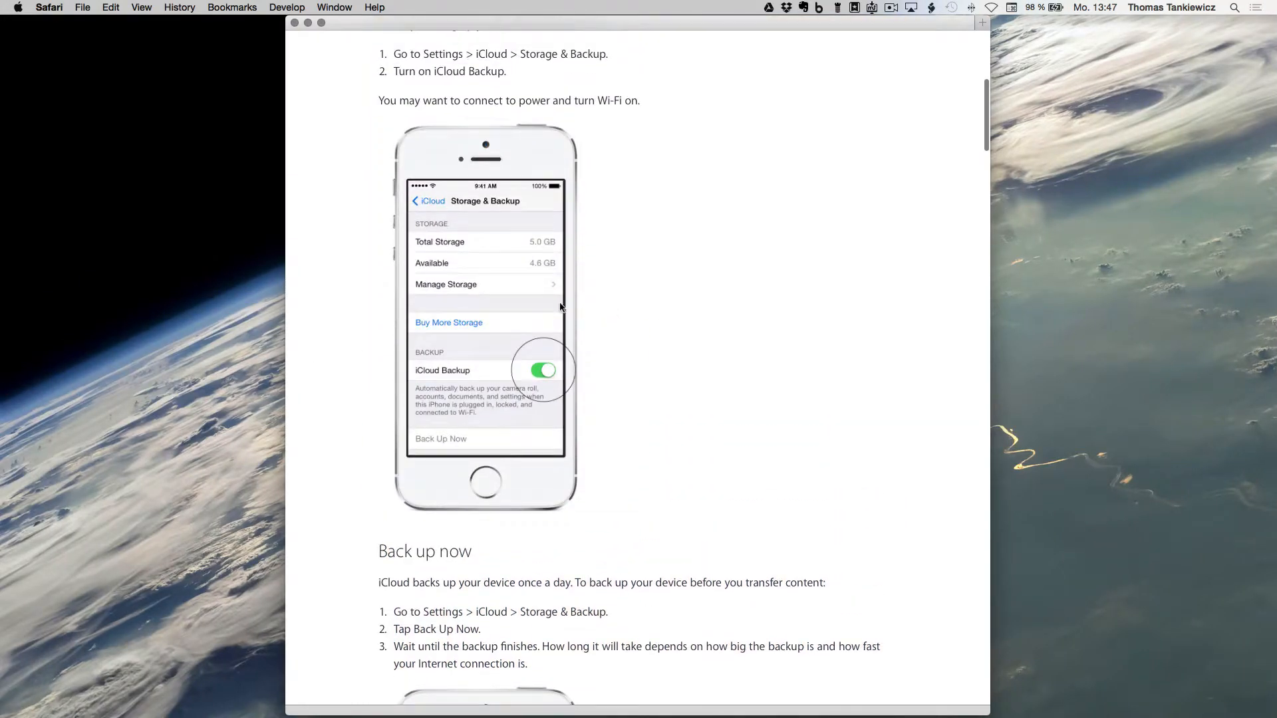
pyautogui.rightClick(540, 293)
pyautogui.rightClick(540, 294)
pyautogui.rightClick(540, 293)
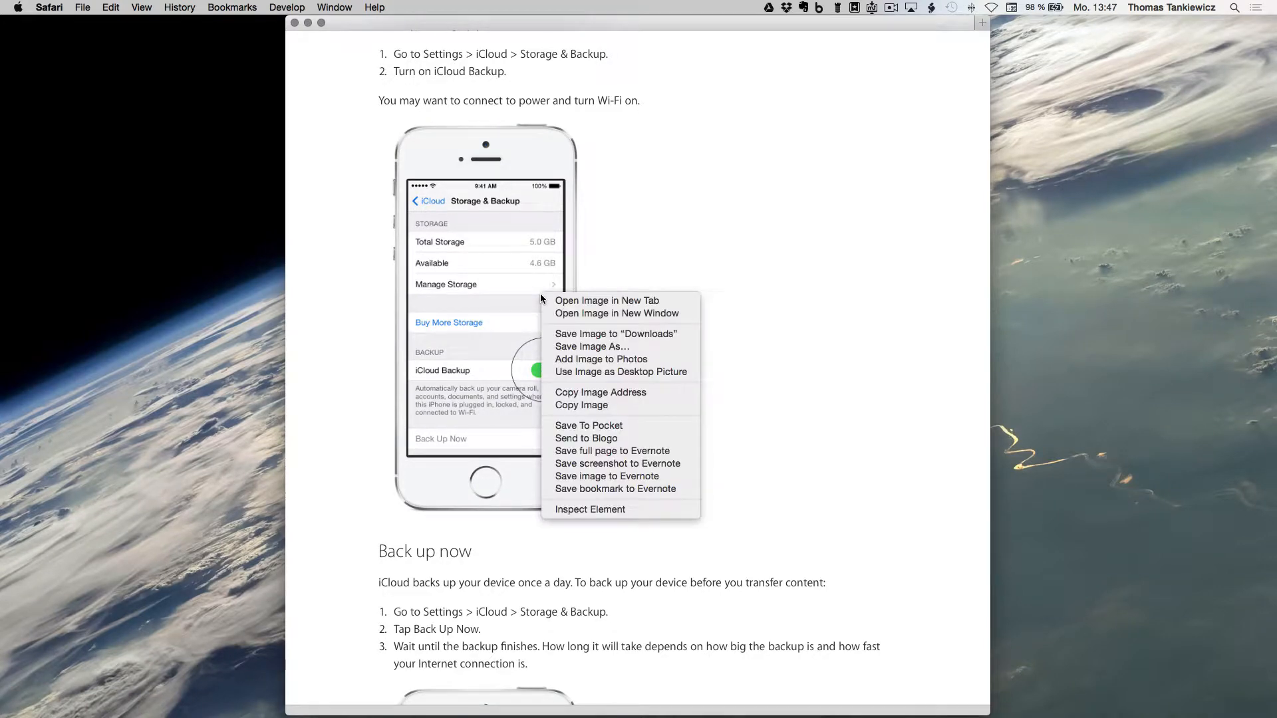
pyautogui.click(601, 393)
pyautogui.press('super+Tab')
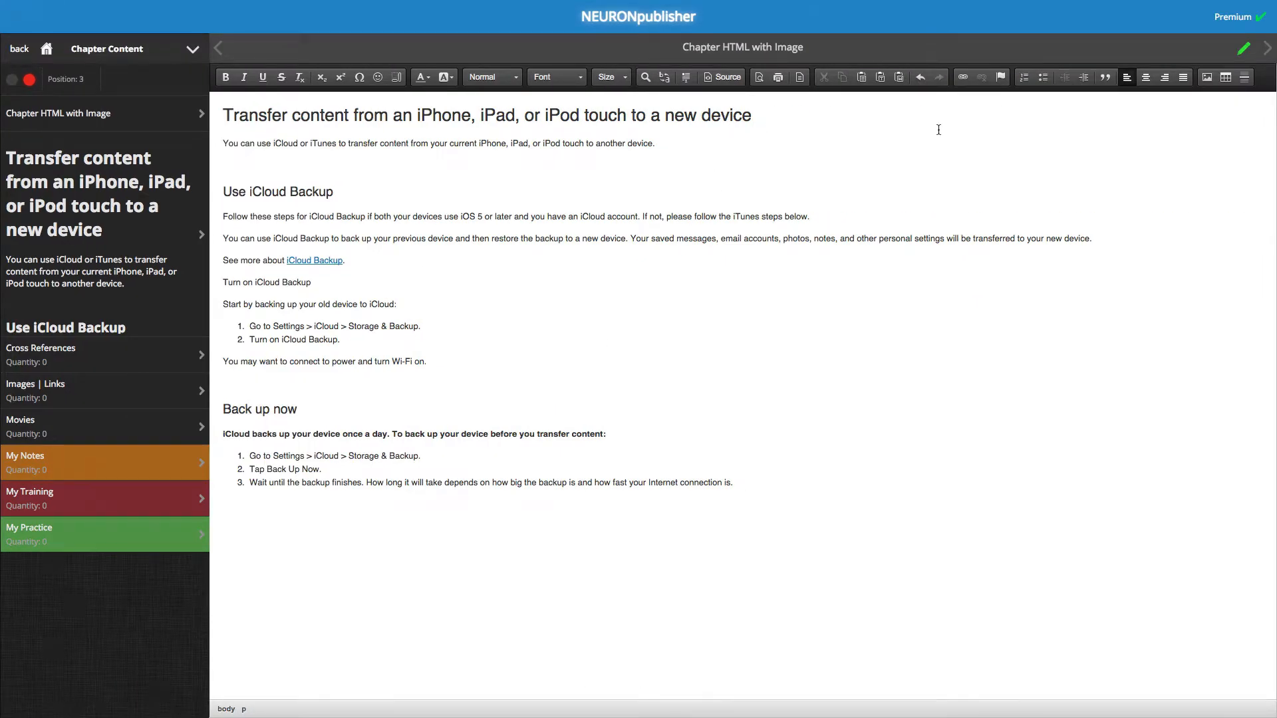
# Insert an image from the copied address with the alternative text "iPhone Apple" and a width of 350
pyautogui.click(1207, 78)
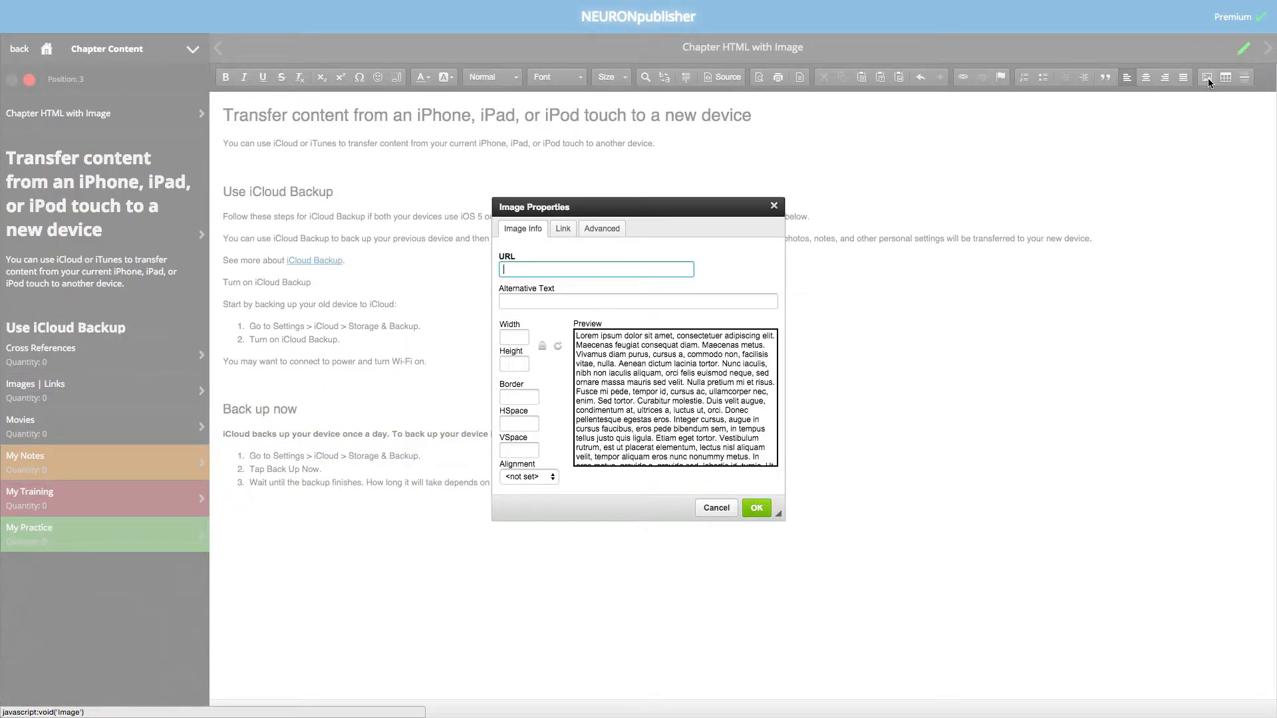
pyautogui.hotkey('ctrl', 'v')
pyautogui.press('Tab')
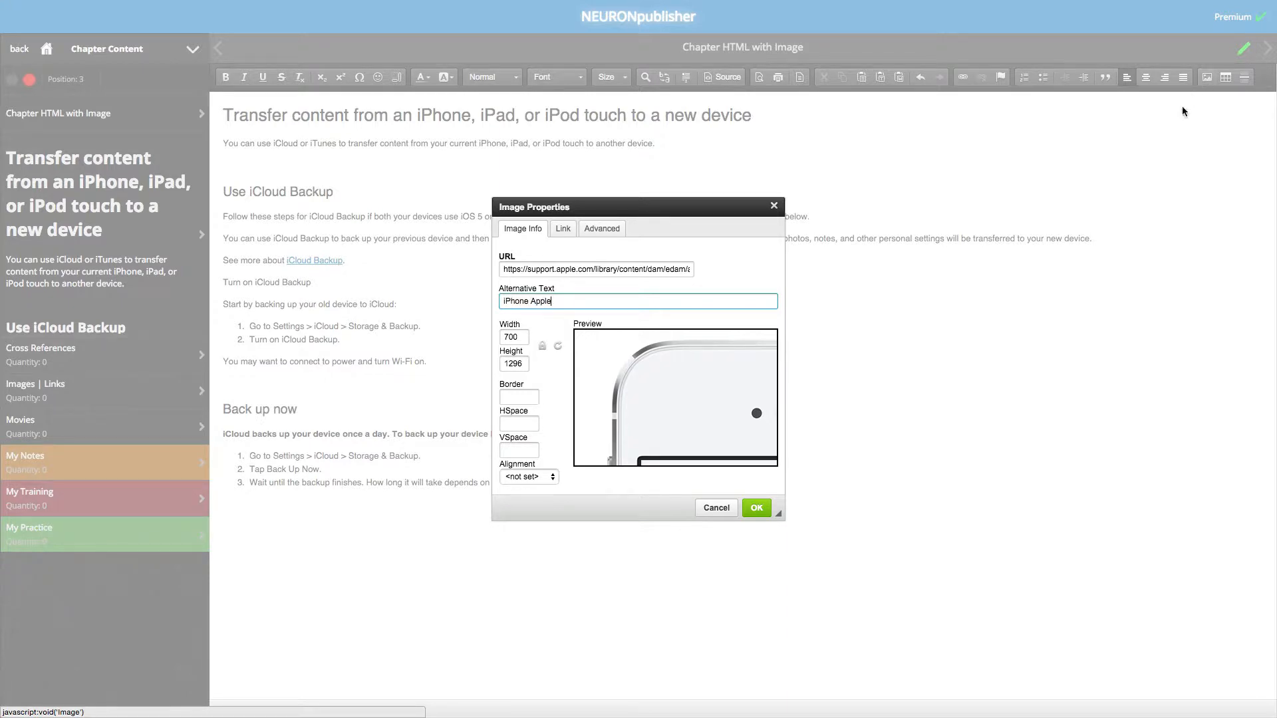
pyautogui.press('Tab')
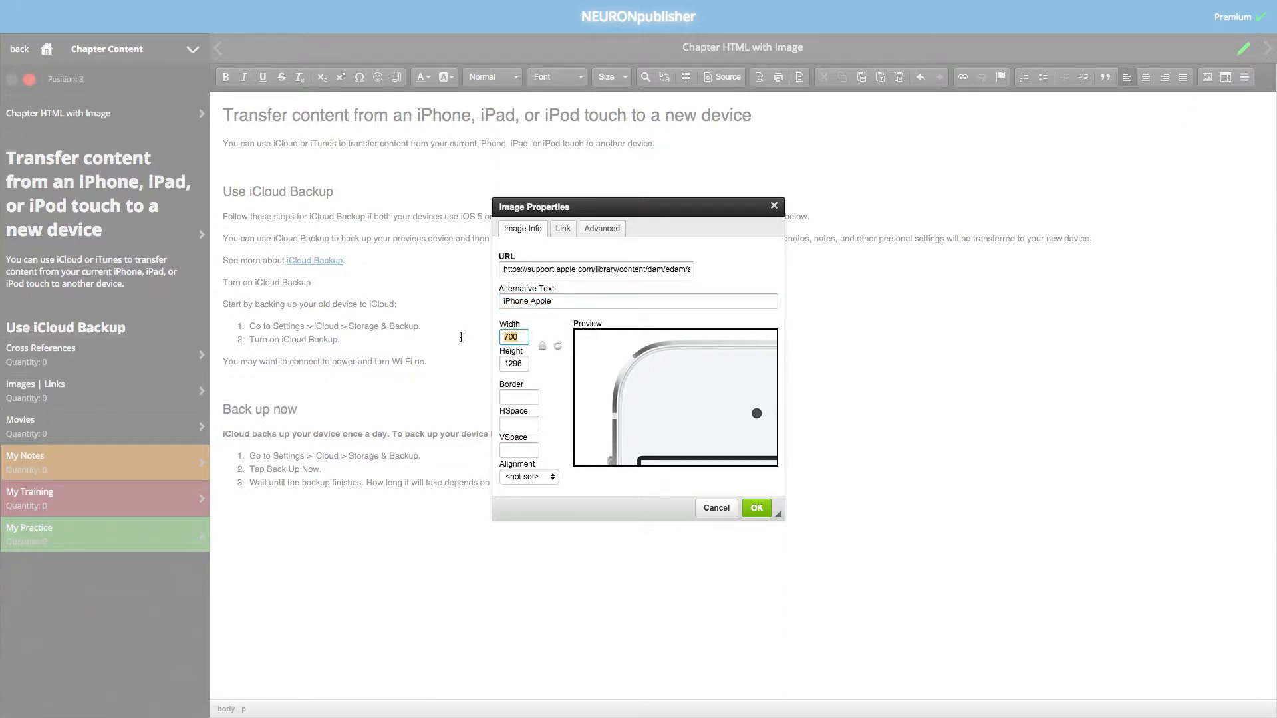
pyautogui.write('350')
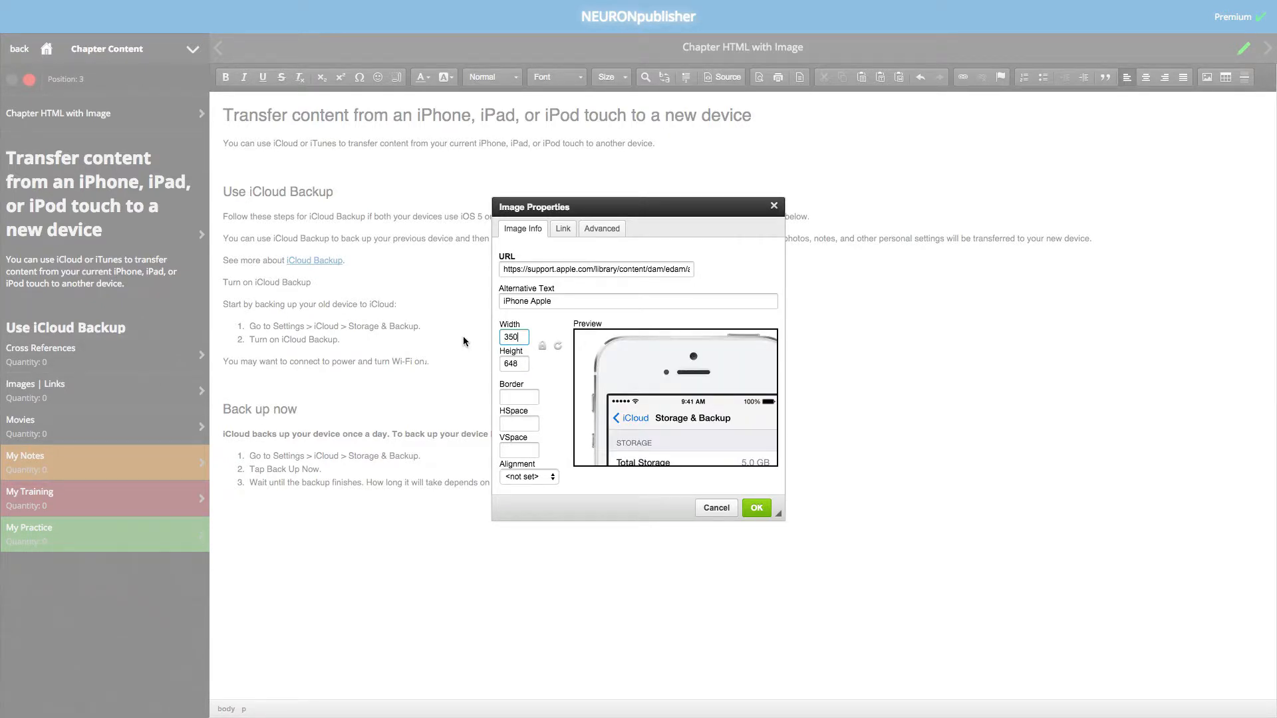
pyautogui.click(760, 512)
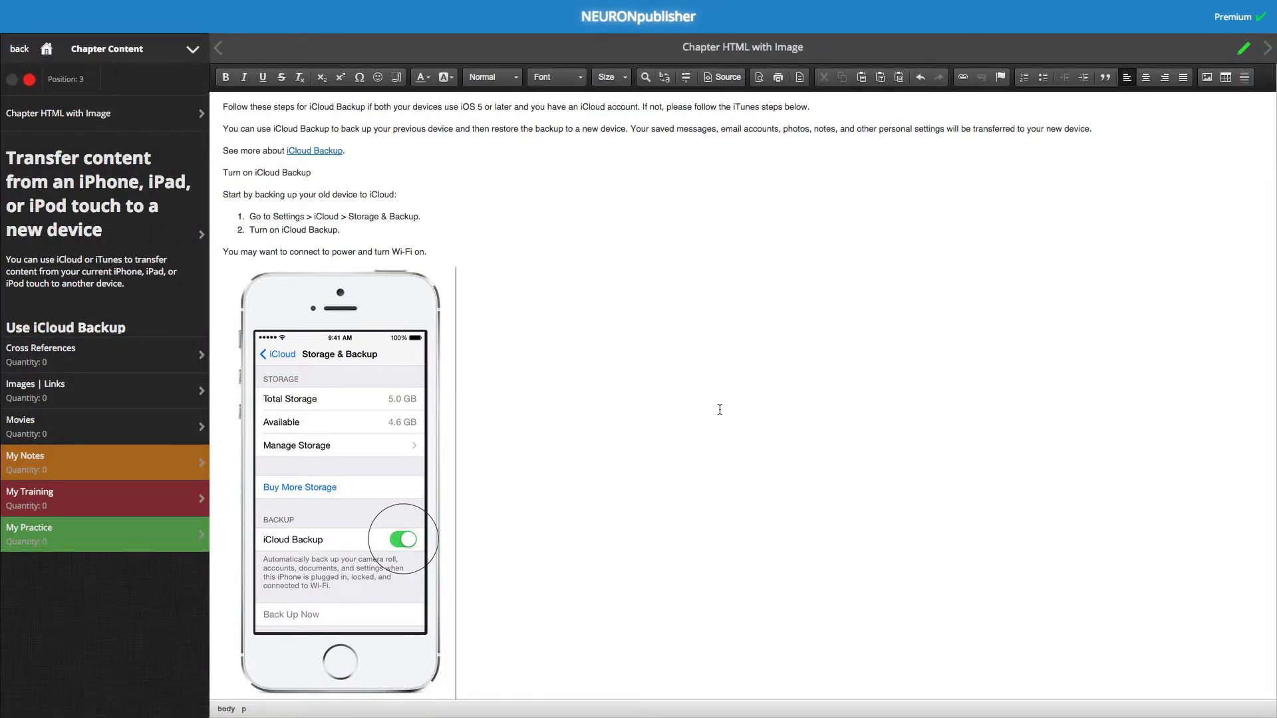
# Finish editing the chapter and look over its formatted text and inserted image in the reading view
pyautogui.click(1242, 50)
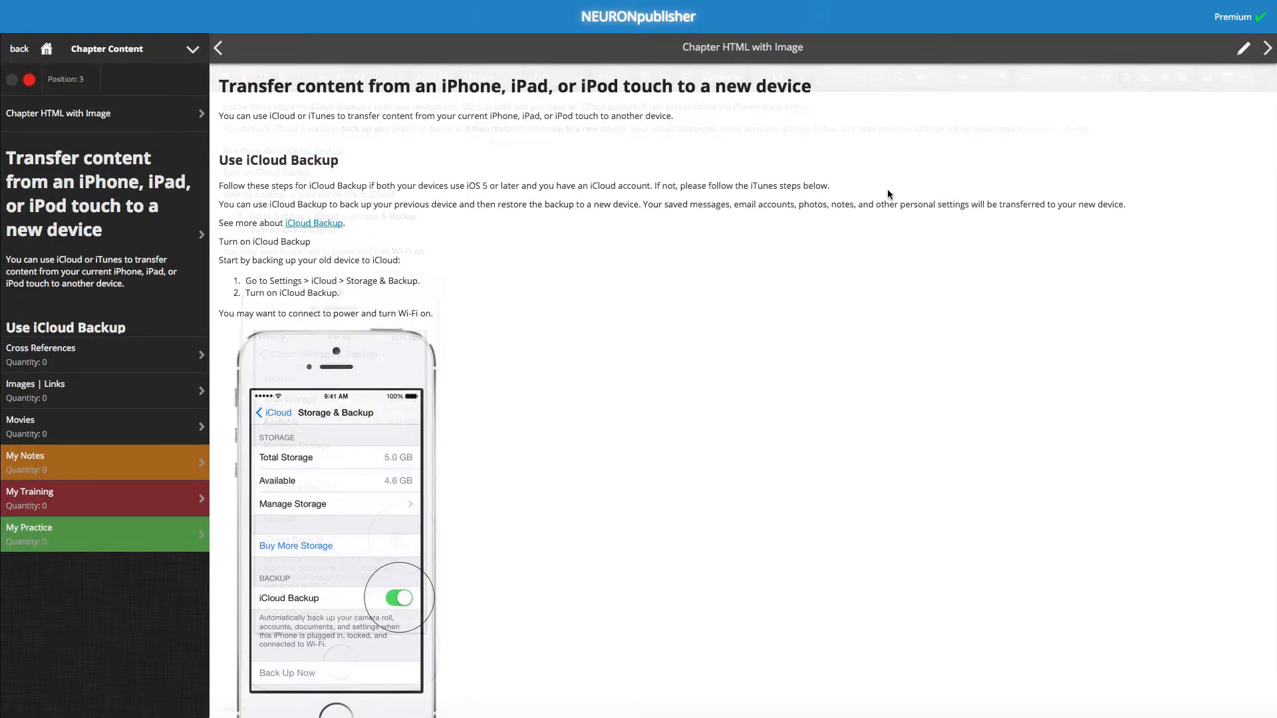
pyautogui.scroll(-5, 764, 194)
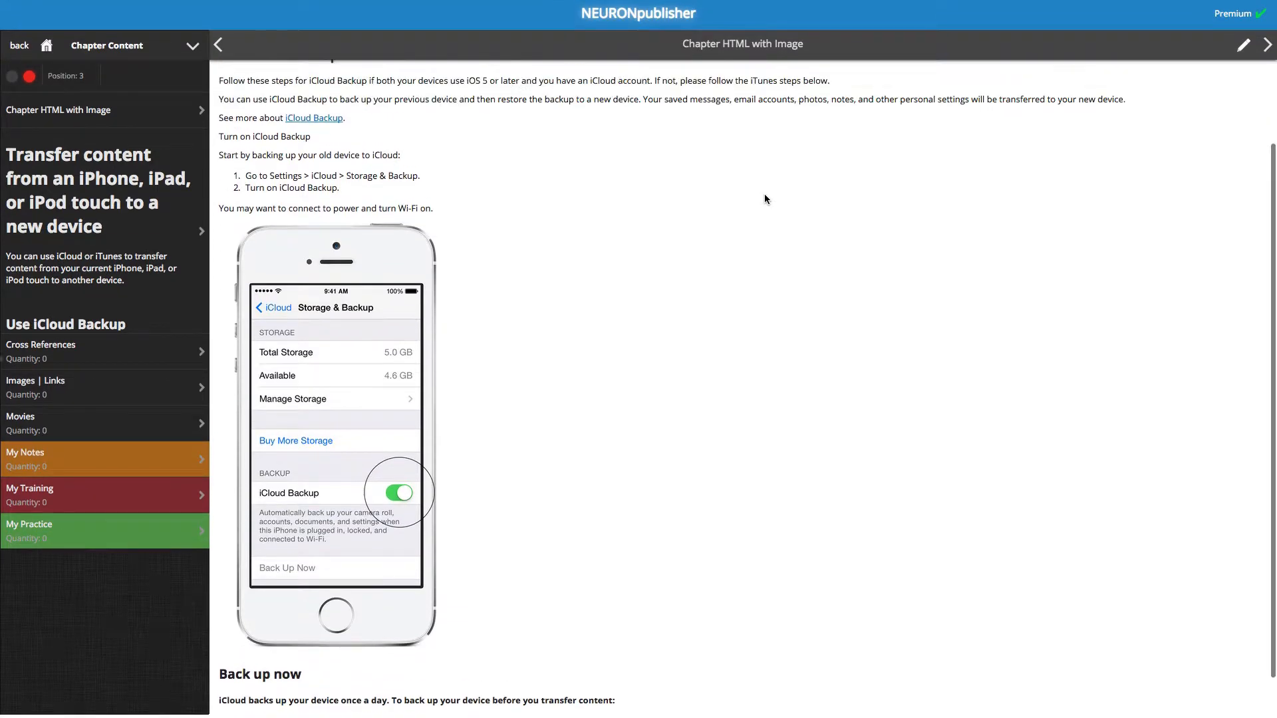
pyautogui.scroll(2, 764, 193)
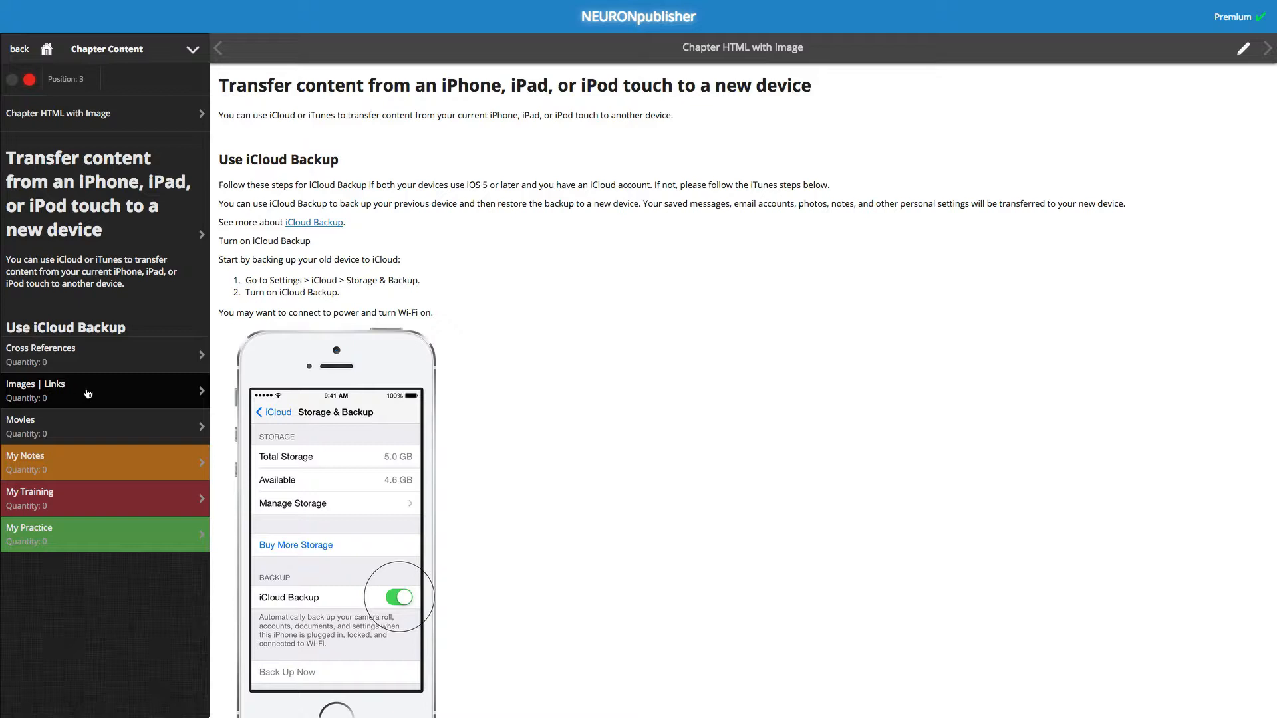
# Upload ios7_icloud_backup.png from the Bilder Neu folder as the first image and close the upload dialog
pyautogui.click(192, 52)
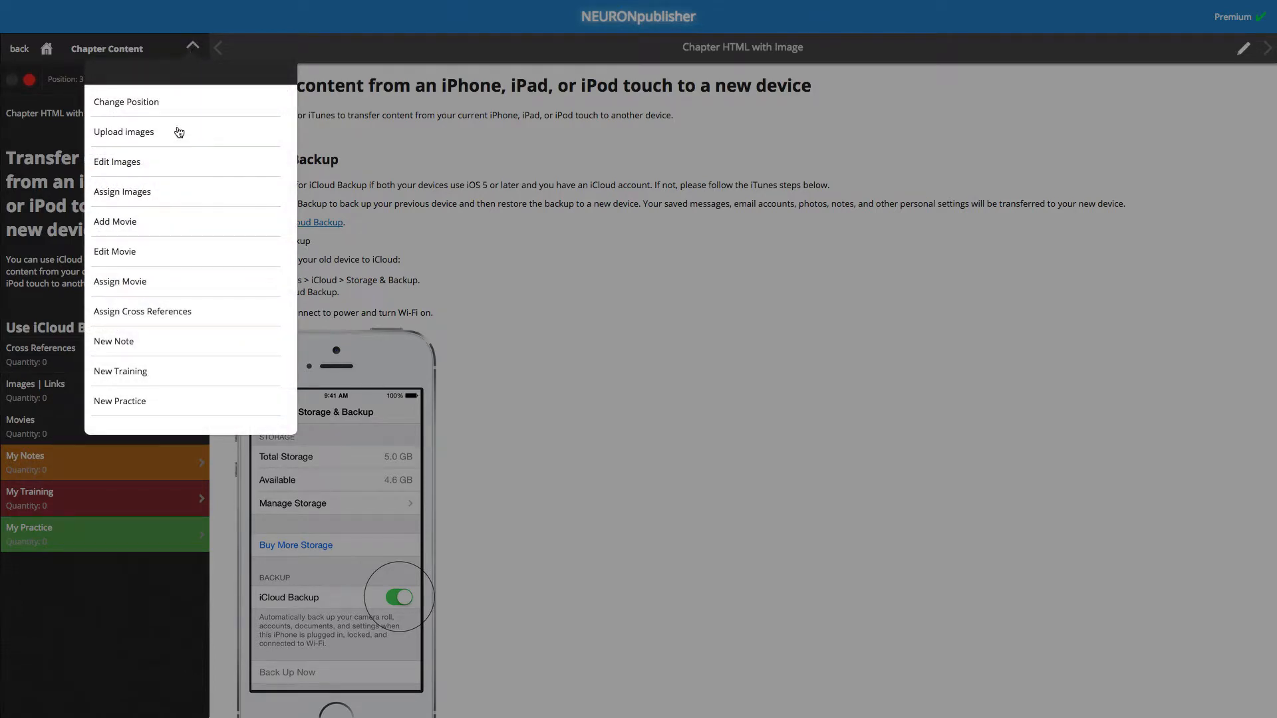
pyautogui.click(194, 48)
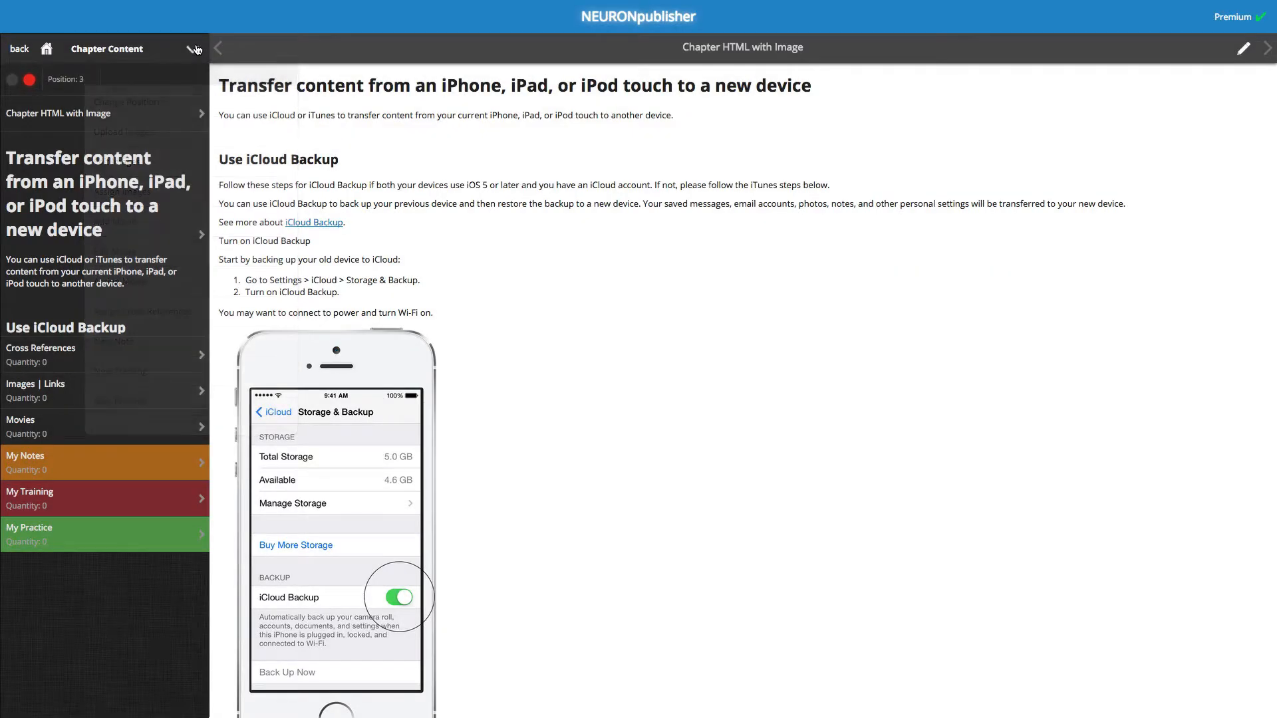
pyautogui.click(194, 49)
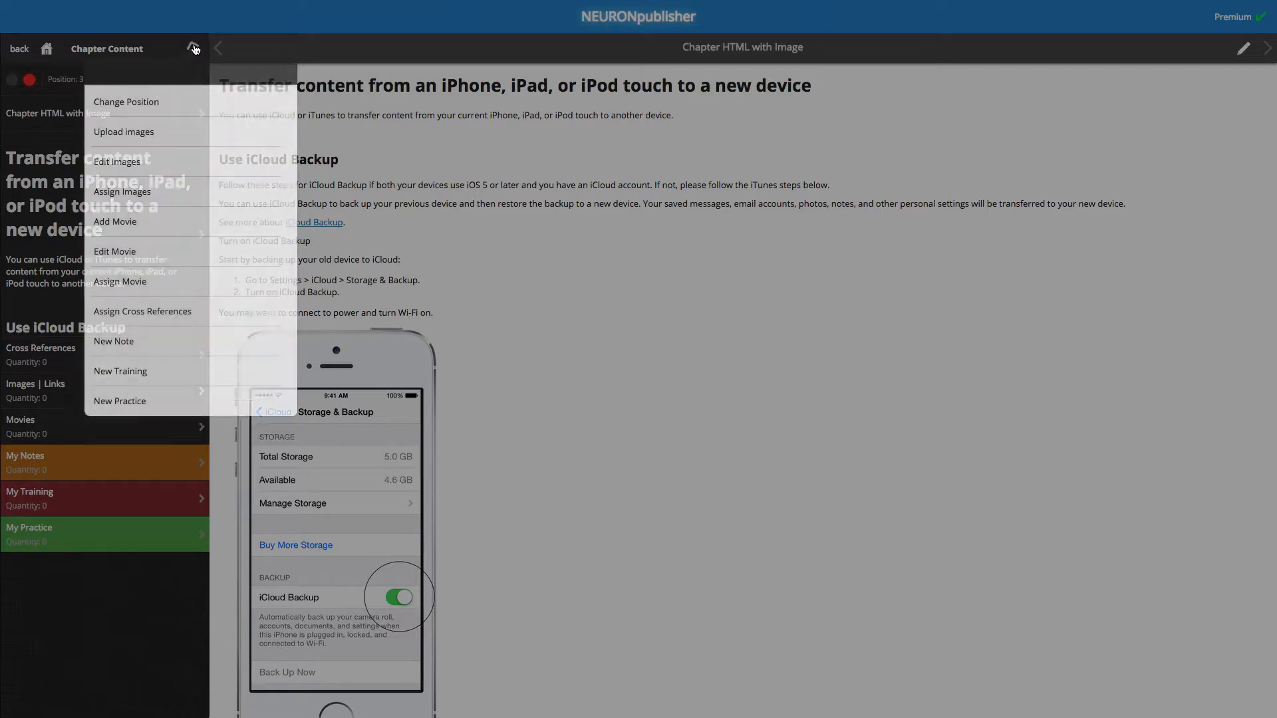
pyautogui.click(177, 133)
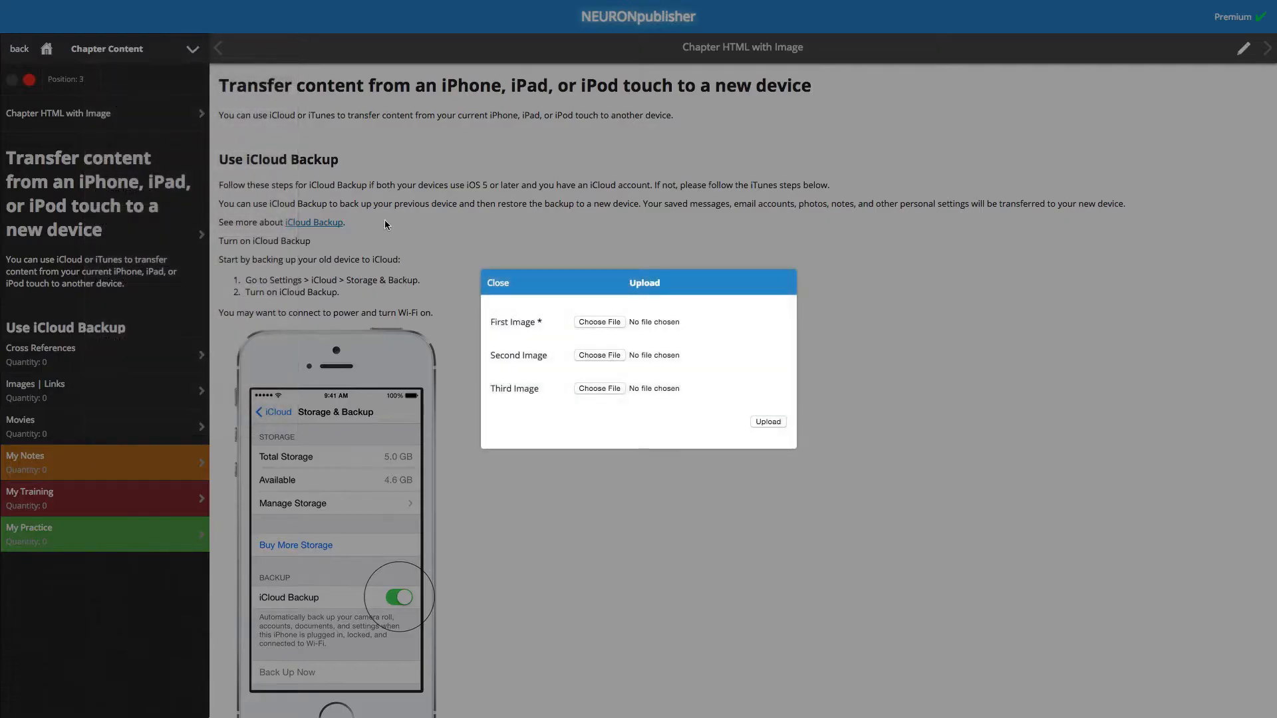
pyautogui.click(615, 322)
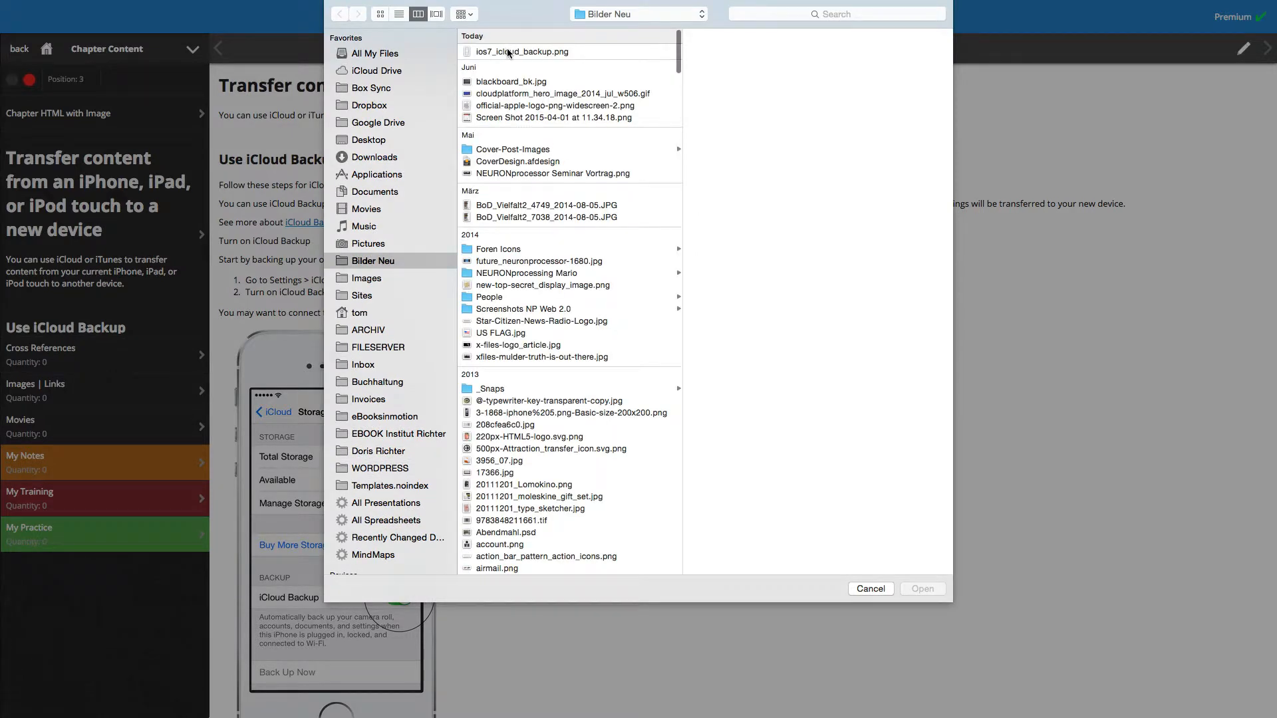
pyautogui.click(508, 53)
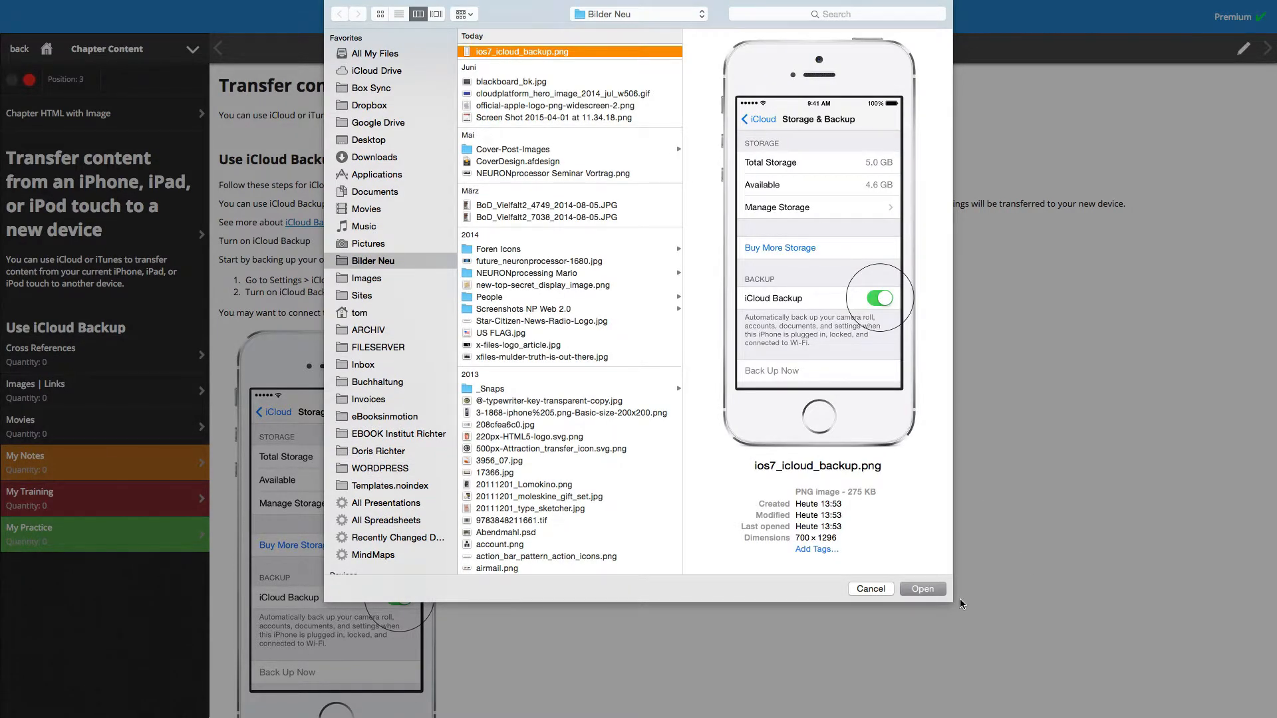
pyautogui.click(922, 589)
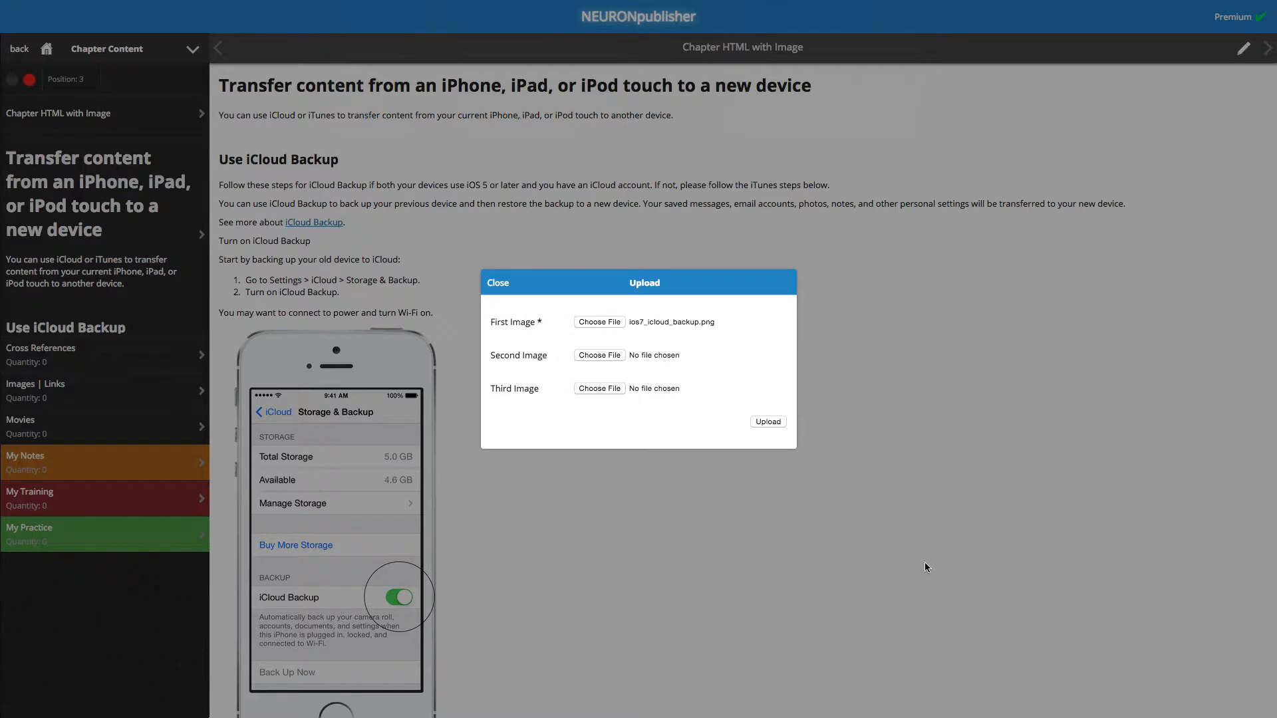
pyautogui.click(776, 421)
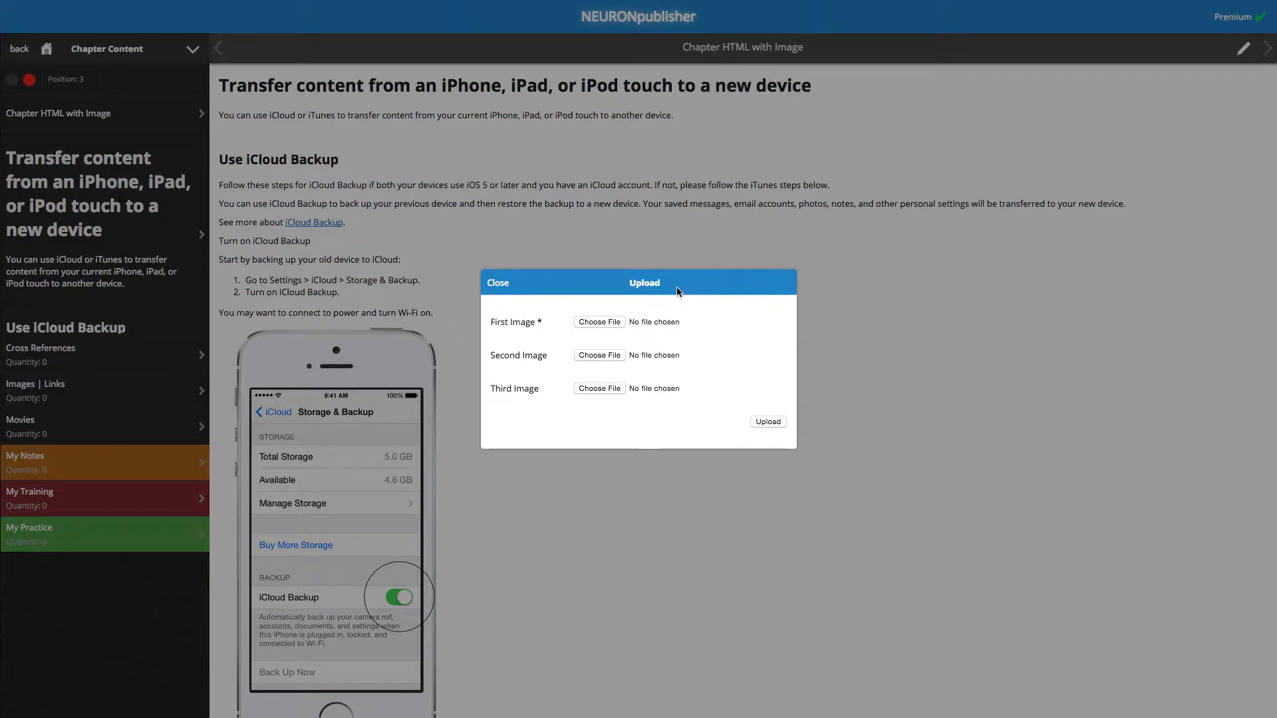
pyautogui.click(486, 278)
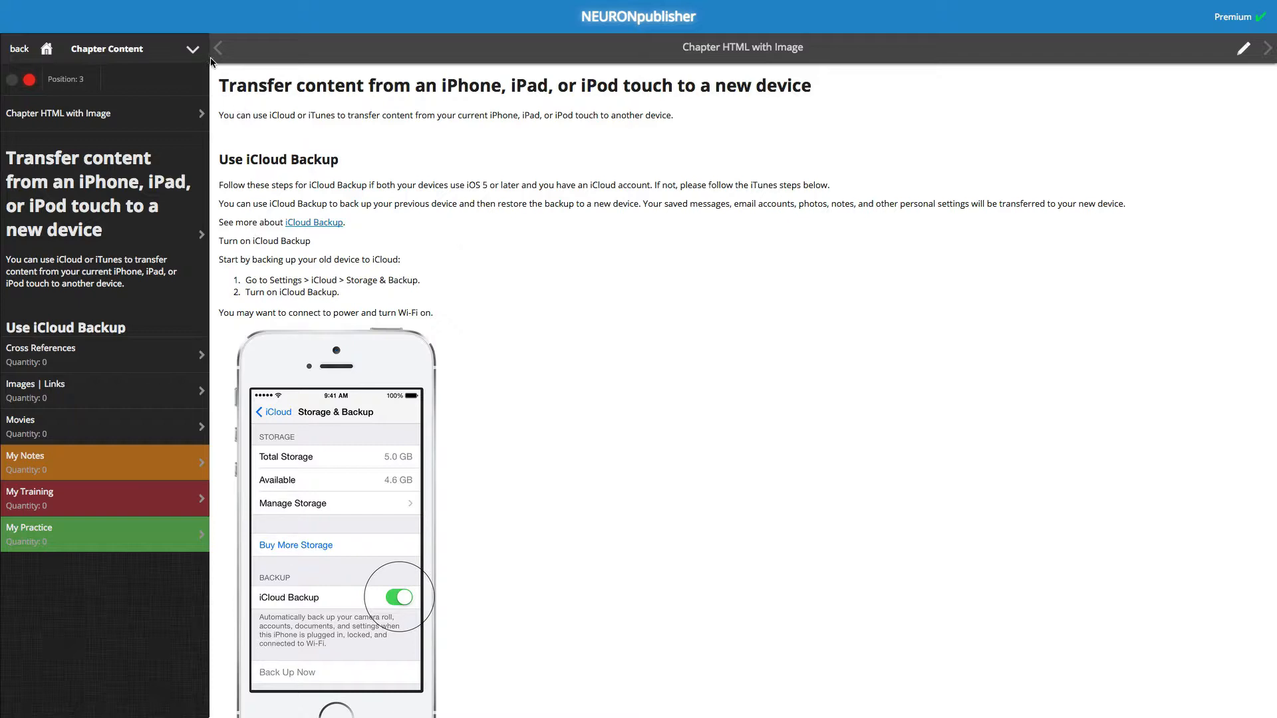
# Assign the uploaded image iPhone_white_en.png to the chapter and close the image assignment dialog
pyautogui.click(192, 51)
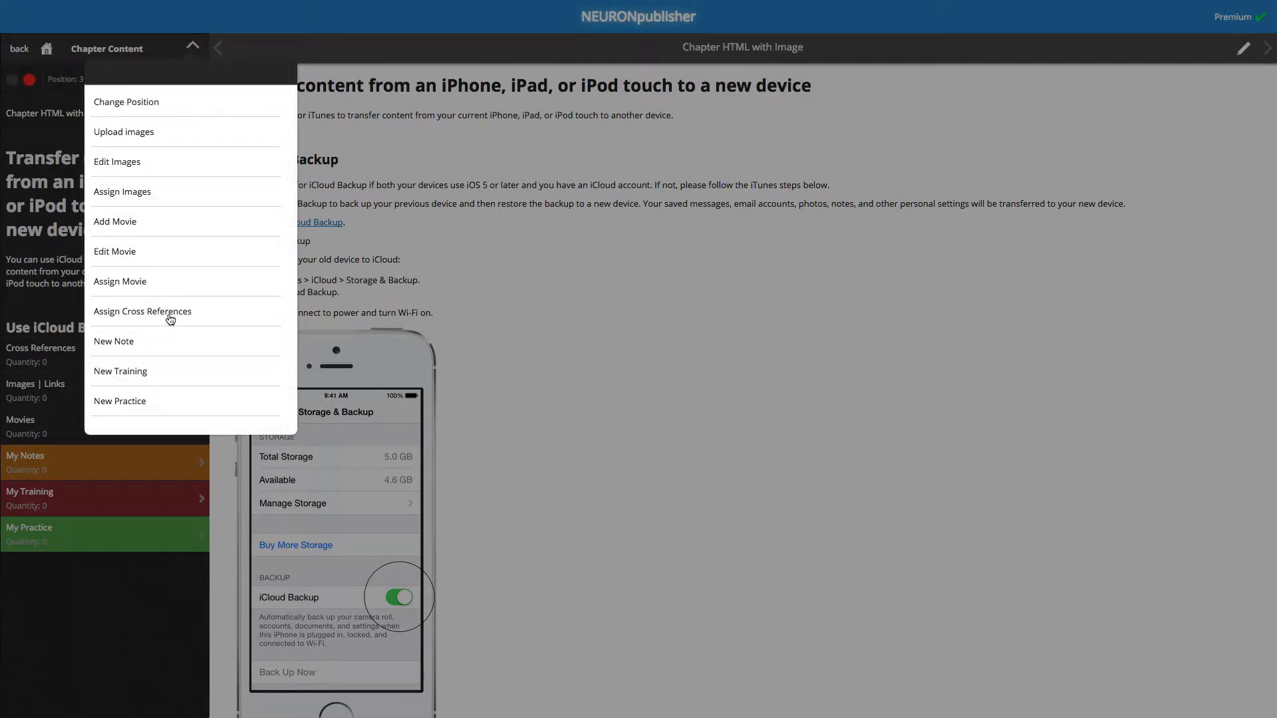
pyautogui.click(168, 200)
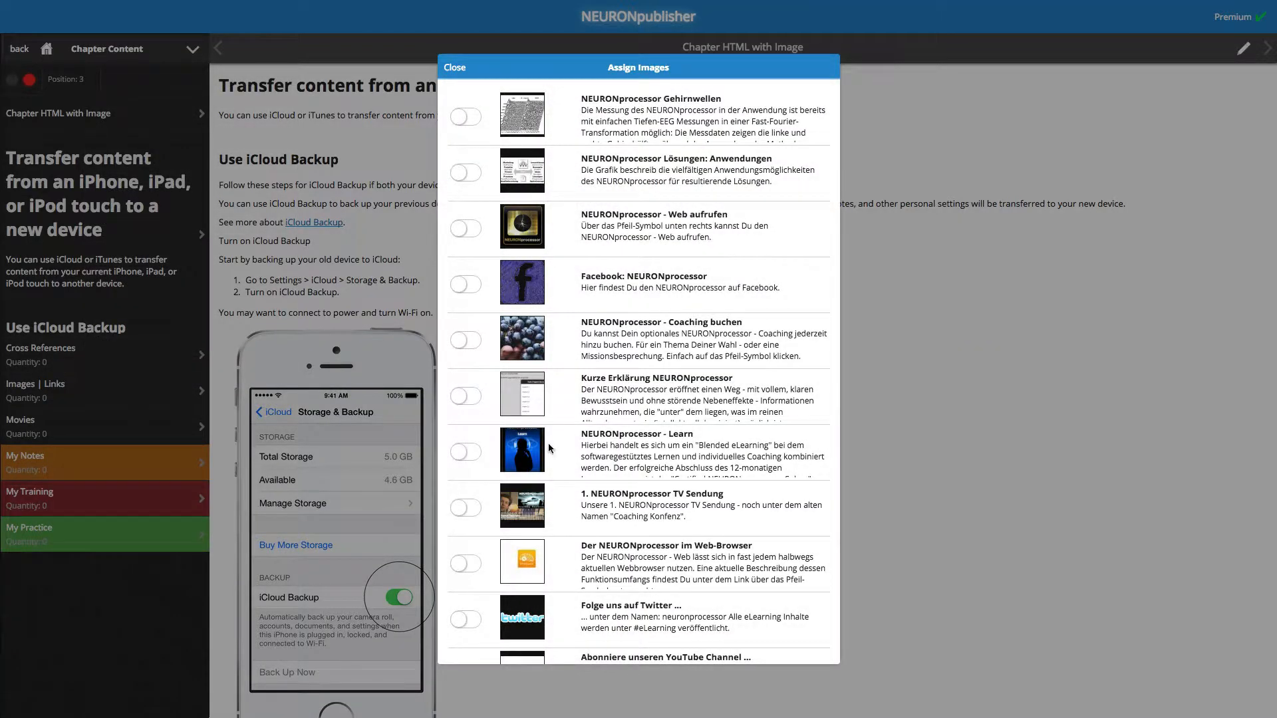
pyautogui.scroll(-1, 606, 483)
pyautogui.scroll(-20, 606, 483)
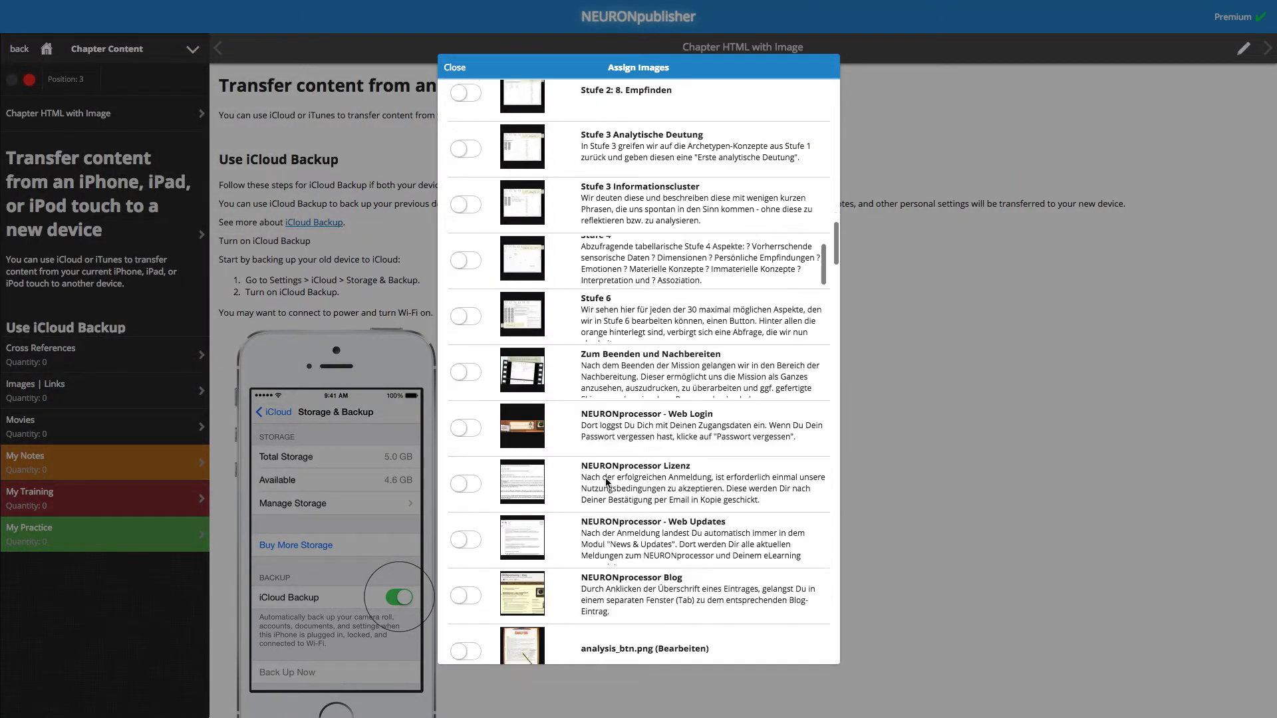
pyautogui.scroll(-20, 607, 484)
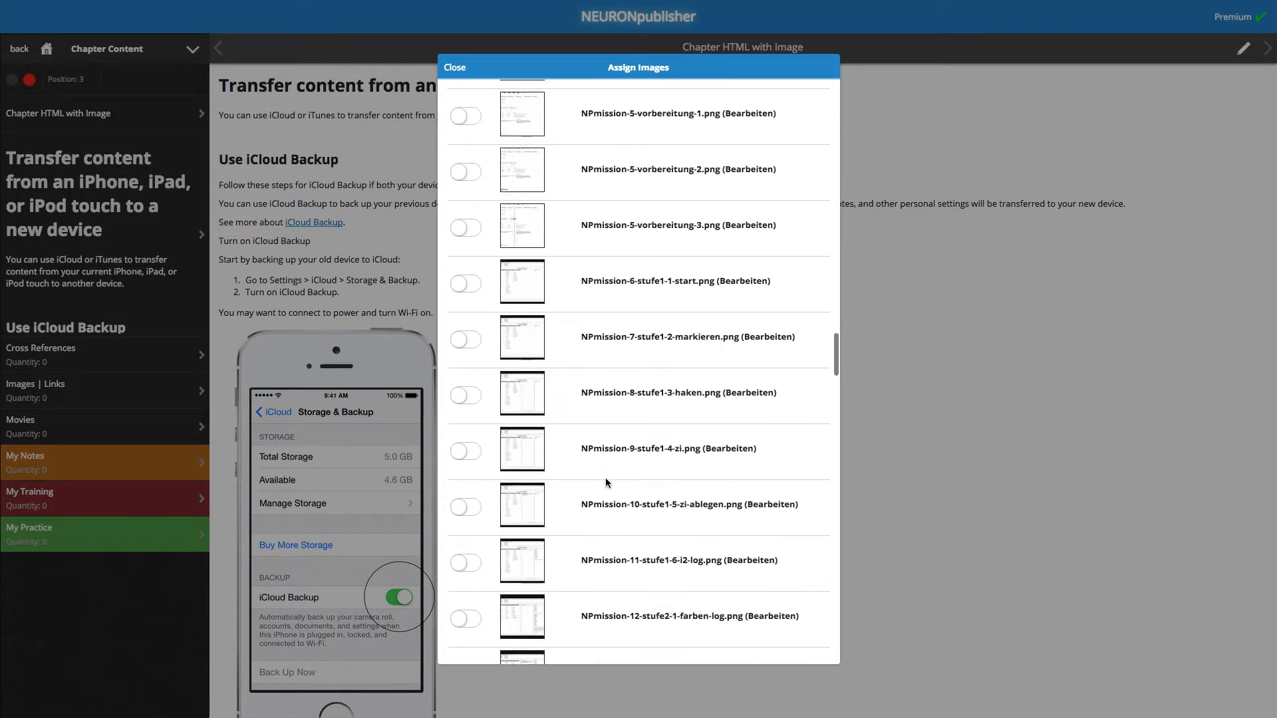
pyautogui.scroll(-20, 606, 483)
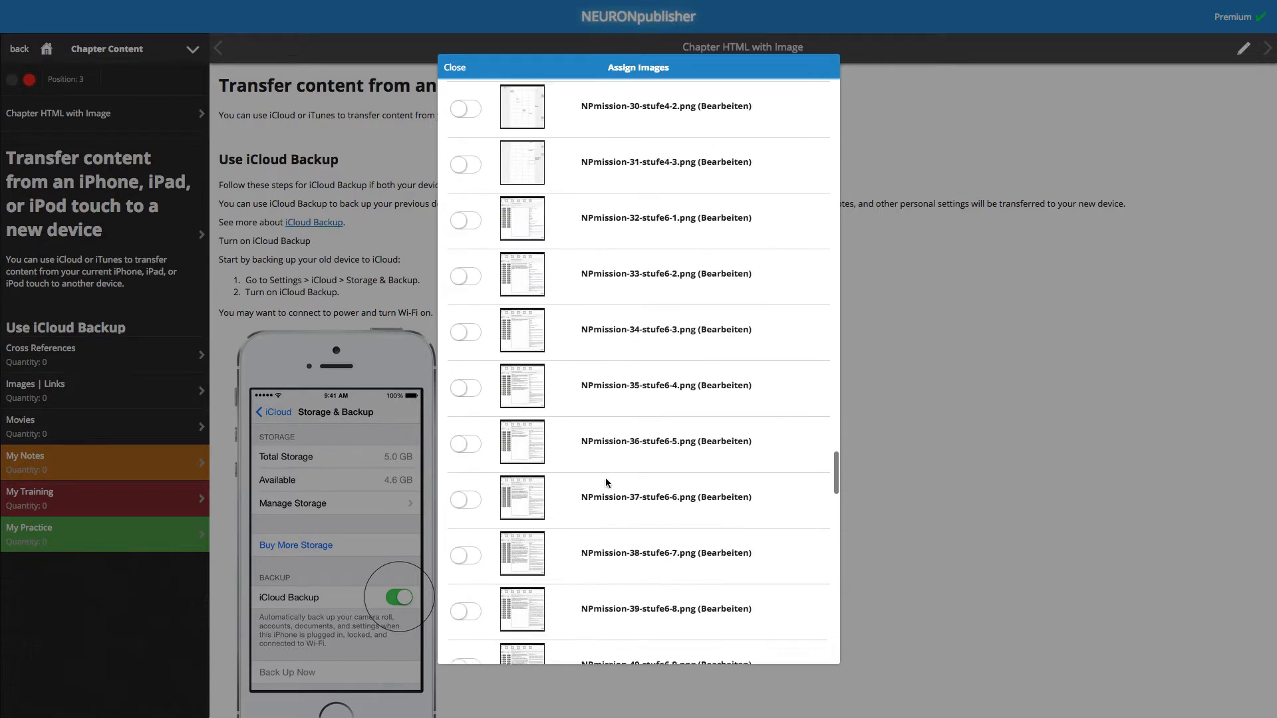
pyautogui.scroll(-20, 607, 483)
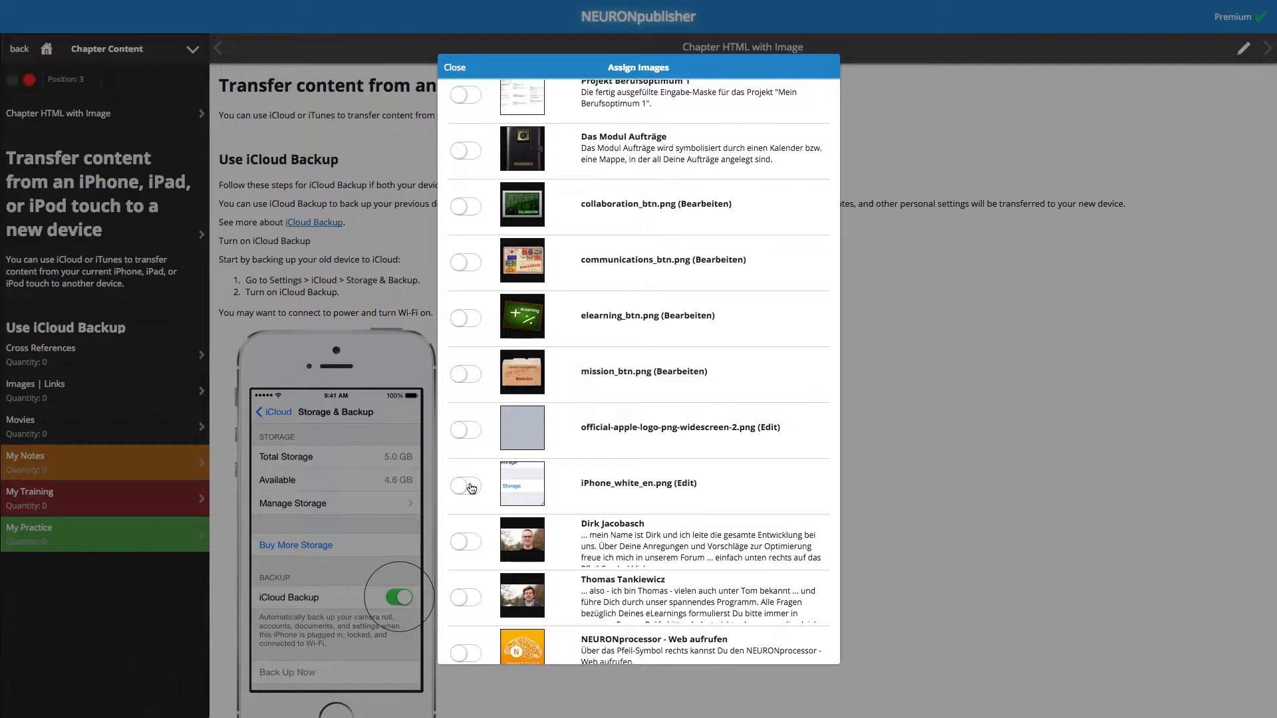
pyautogui.click(471, 488)
pyautogui.click(453, 68)
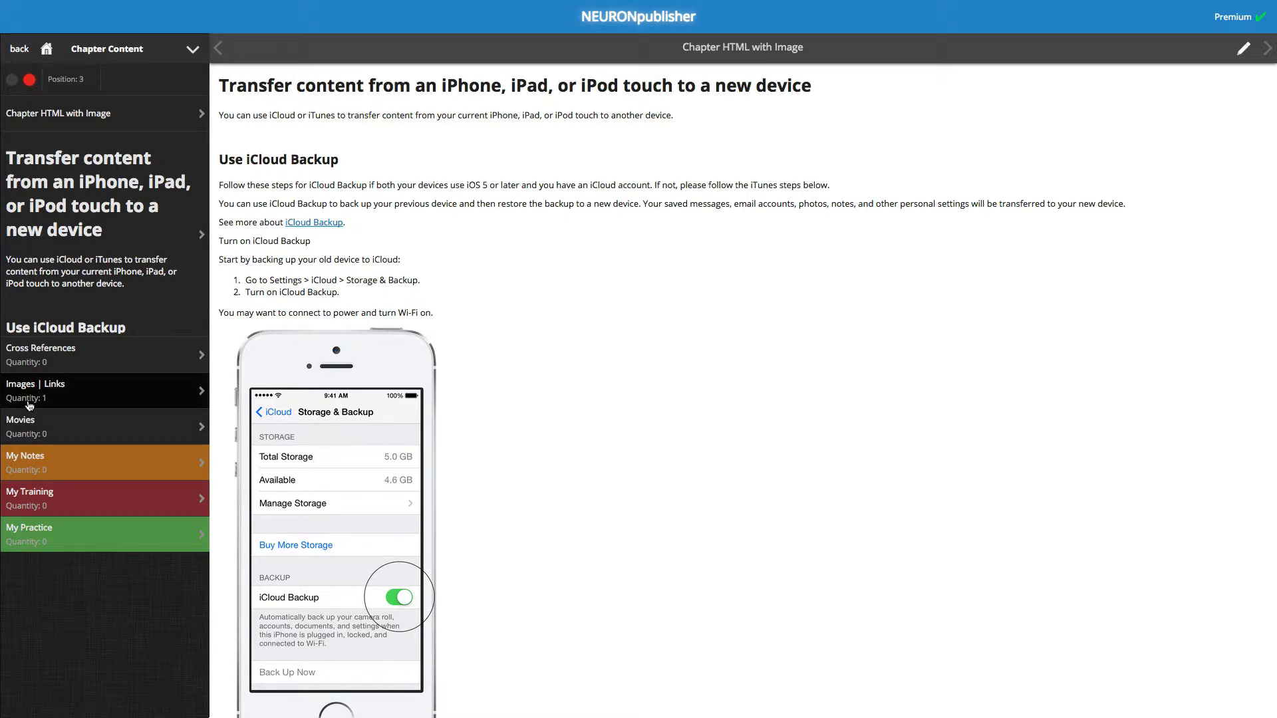
# Open the chapter's assigned iPhone image for editing and replace its title with "iPhone White"
pyautogui.click(94, 396)
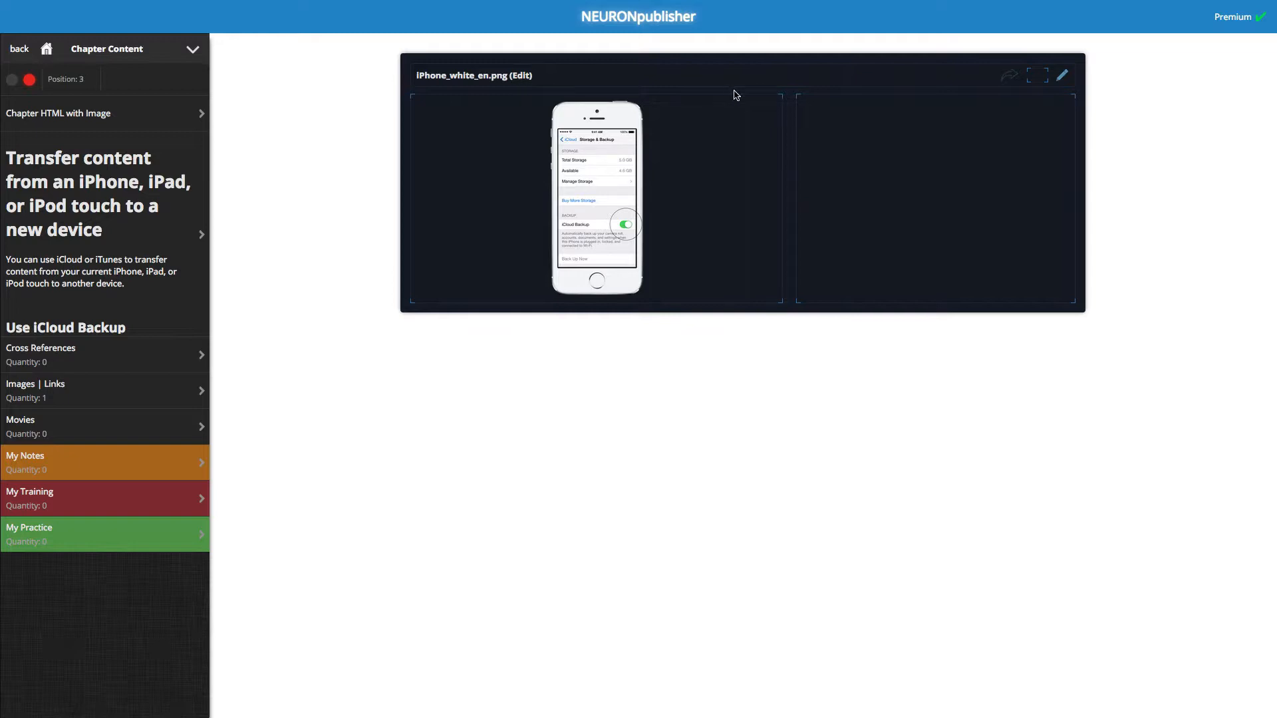
pyautogui.click(1061, 75)
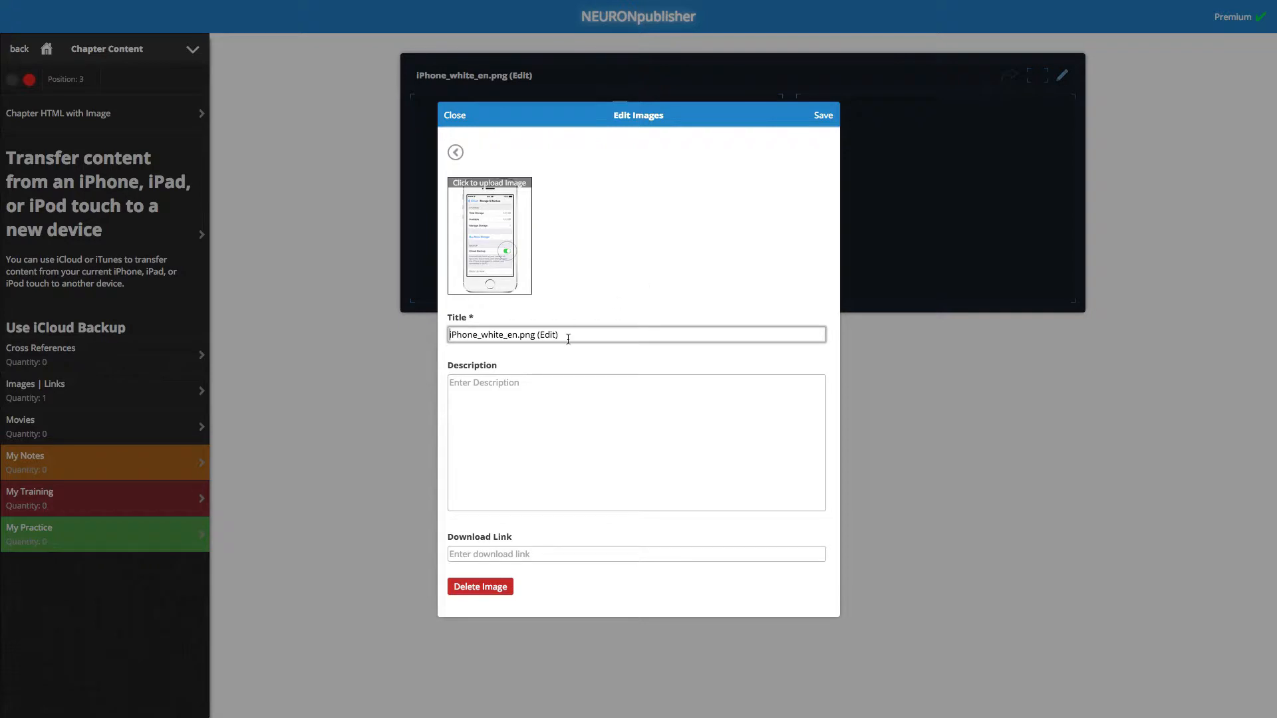
pyautogui.moveTo(569, 336); pyautogui.dragTo(446, 331)
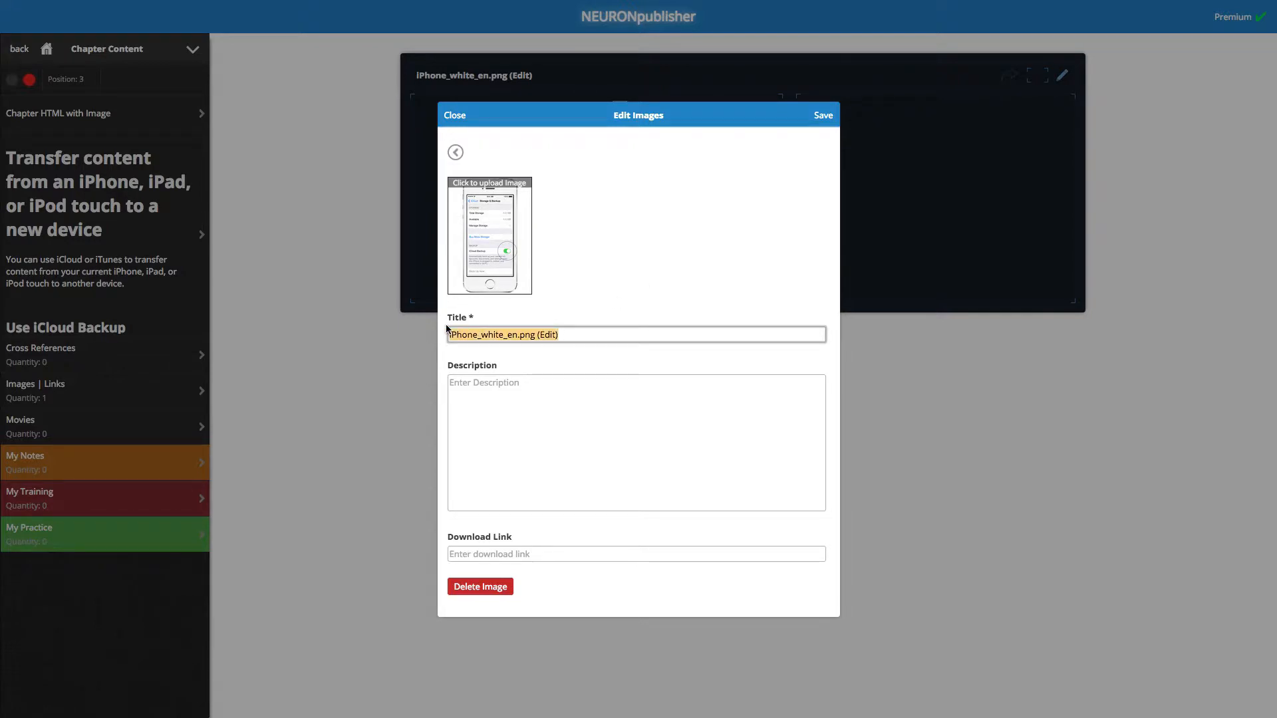
pyautogui.write('ip')
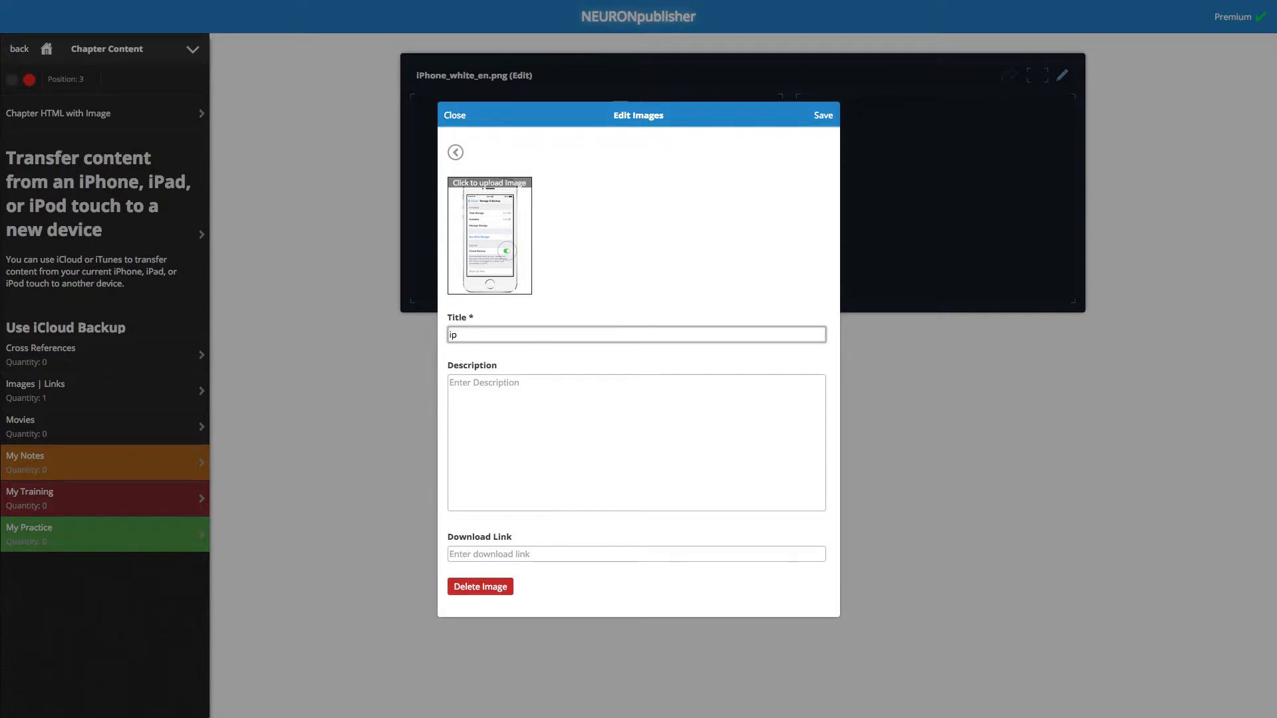
pyautogui.write('Phone White')
pyautogui.hotkey('ctrl', 'a')
# Enter "The is a white iPhone." as the image's description
pyautogui.click(530, 427)
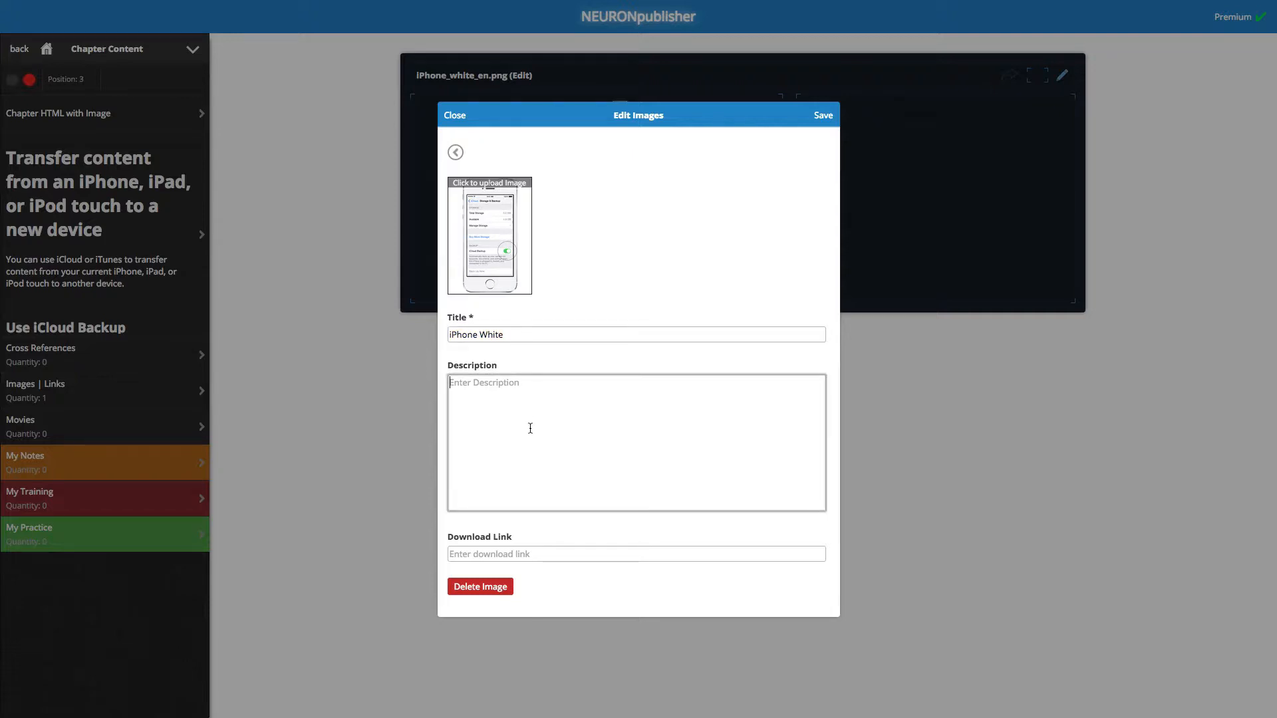
pyautogui.write('The is an')
pyautogui.press('BackSpace')
pyautogui.write('wihite')
pyautogui.press('BackSpace')
pyautogui.write('e iPhone.')
pyautogui.press('Tab')
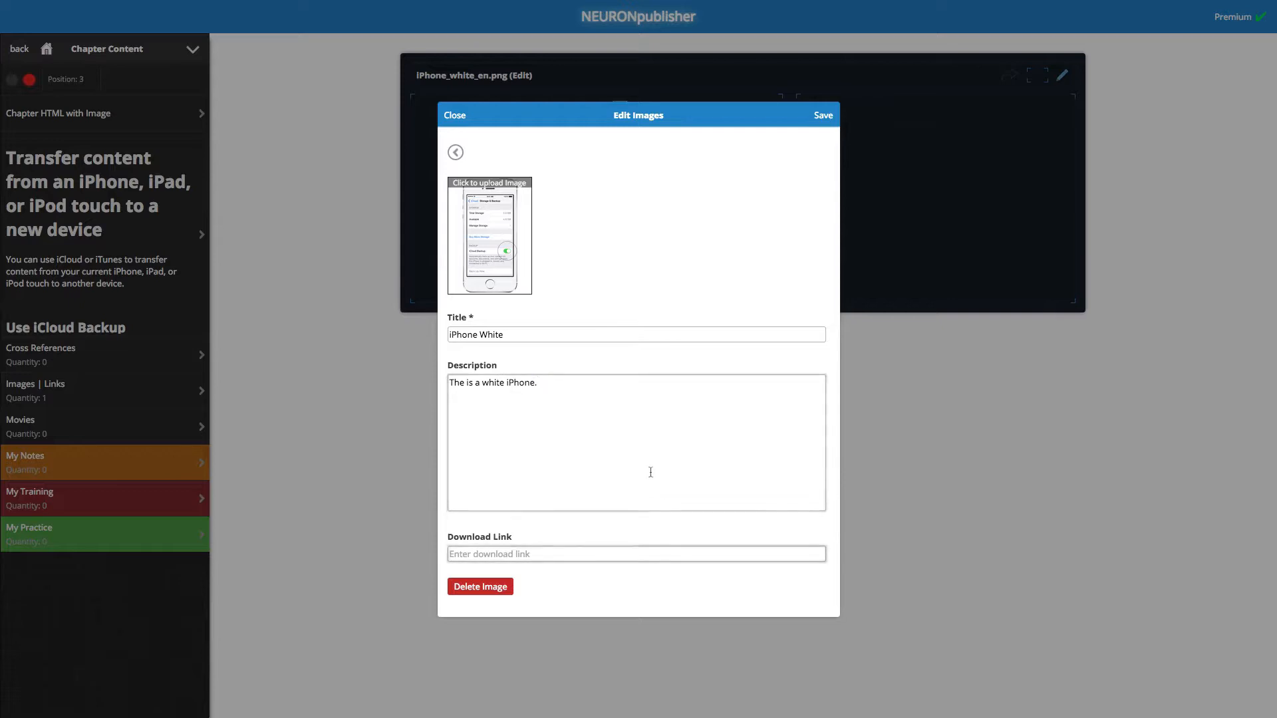
# Save the image details, close the editor, and view the iPhone image in full screen before returning
pyautogui.click(823, 117)
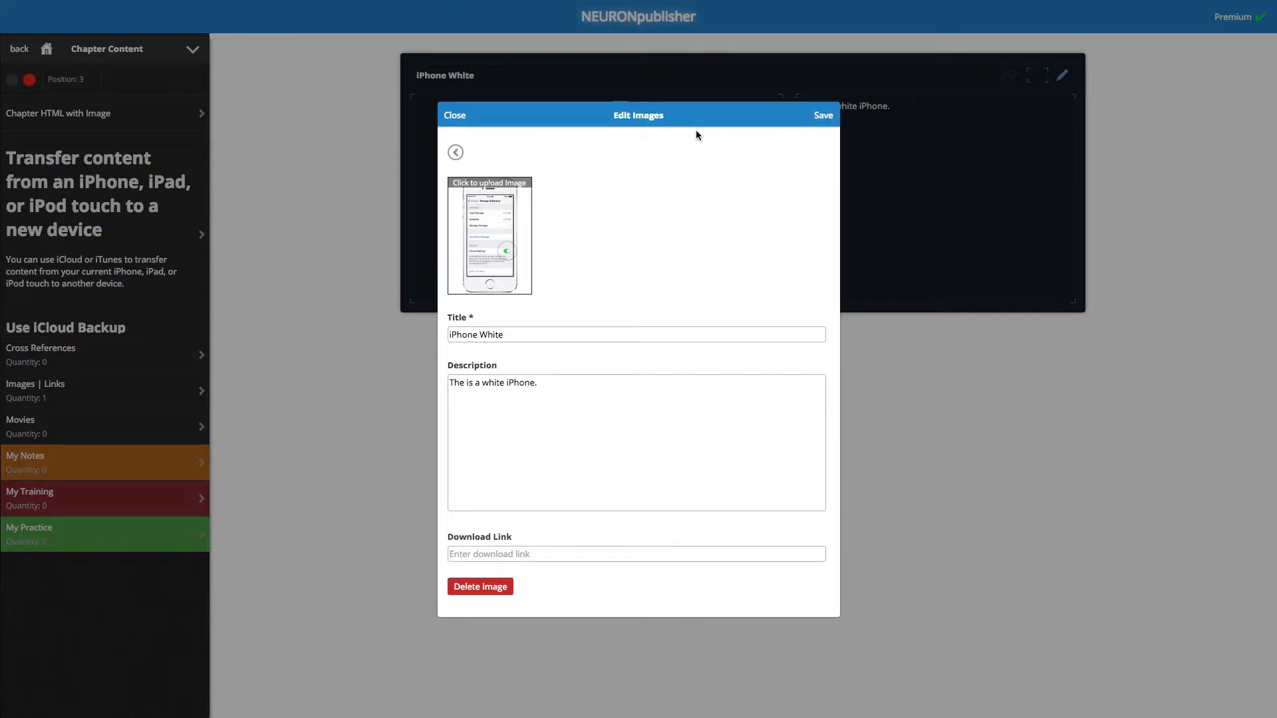
pyautogui.click(454, 117)
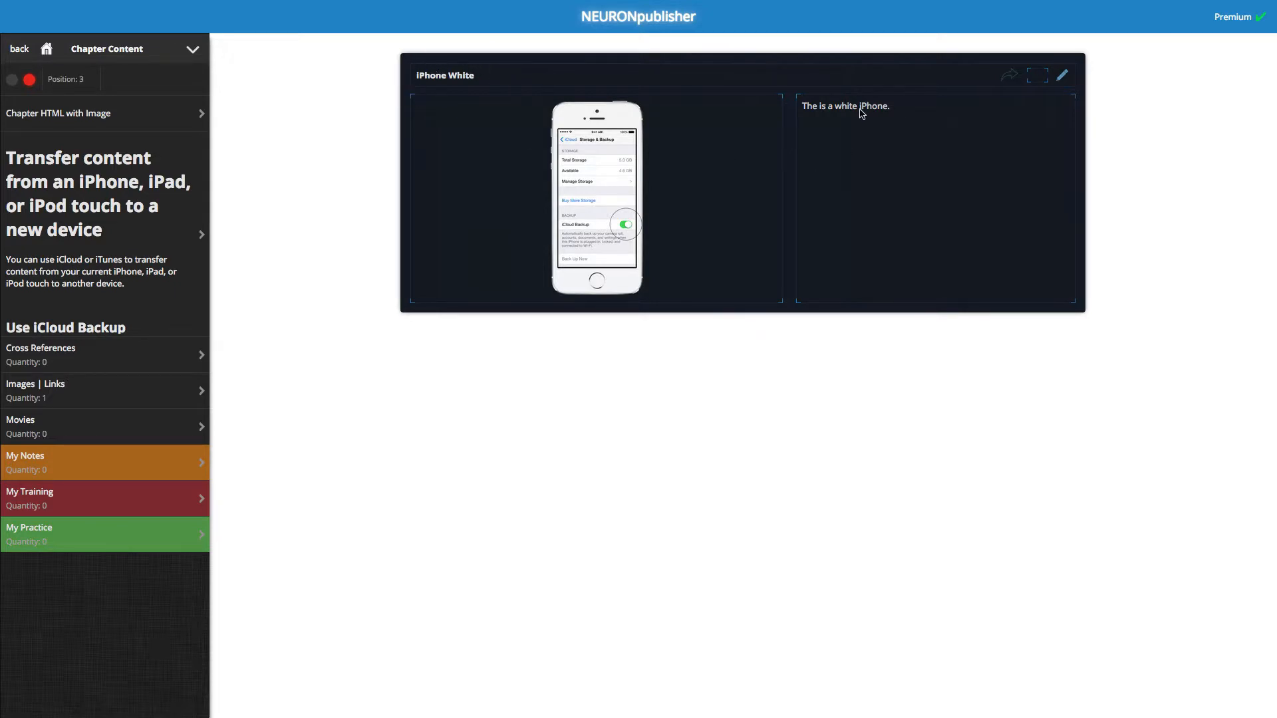
pyautogui.click(1041, 80)
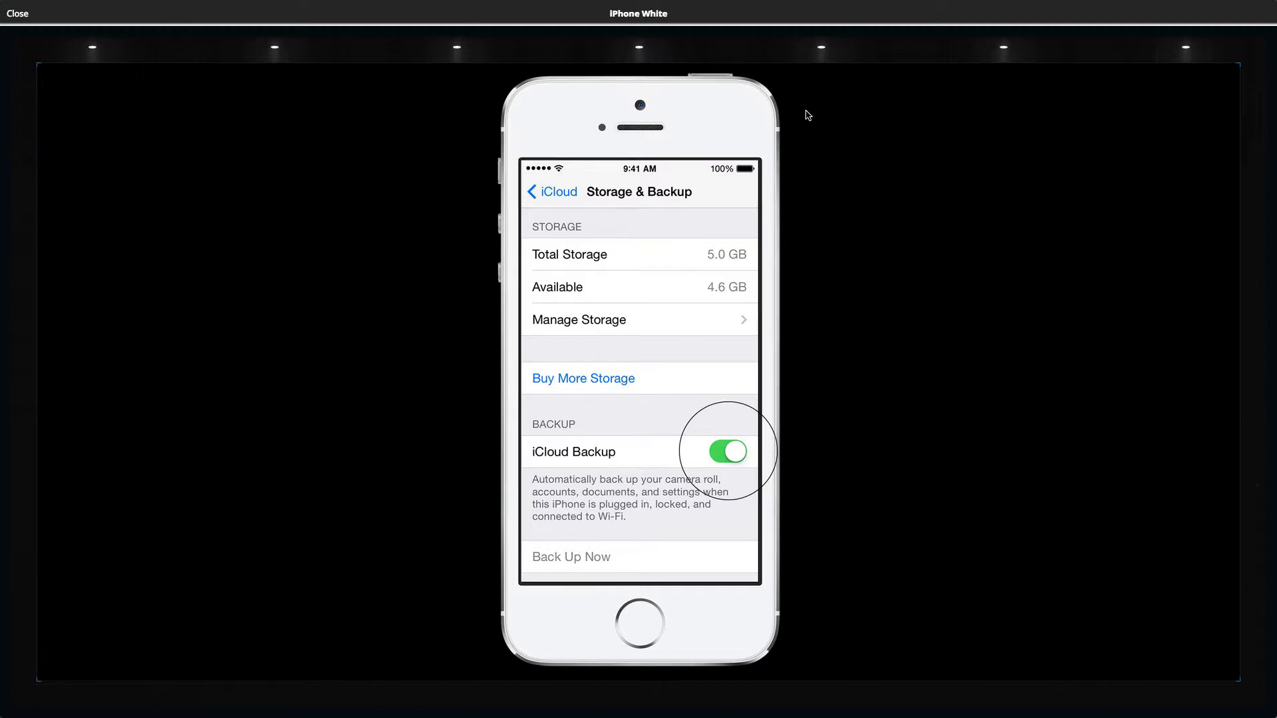
pyautogui.click(26, 14)
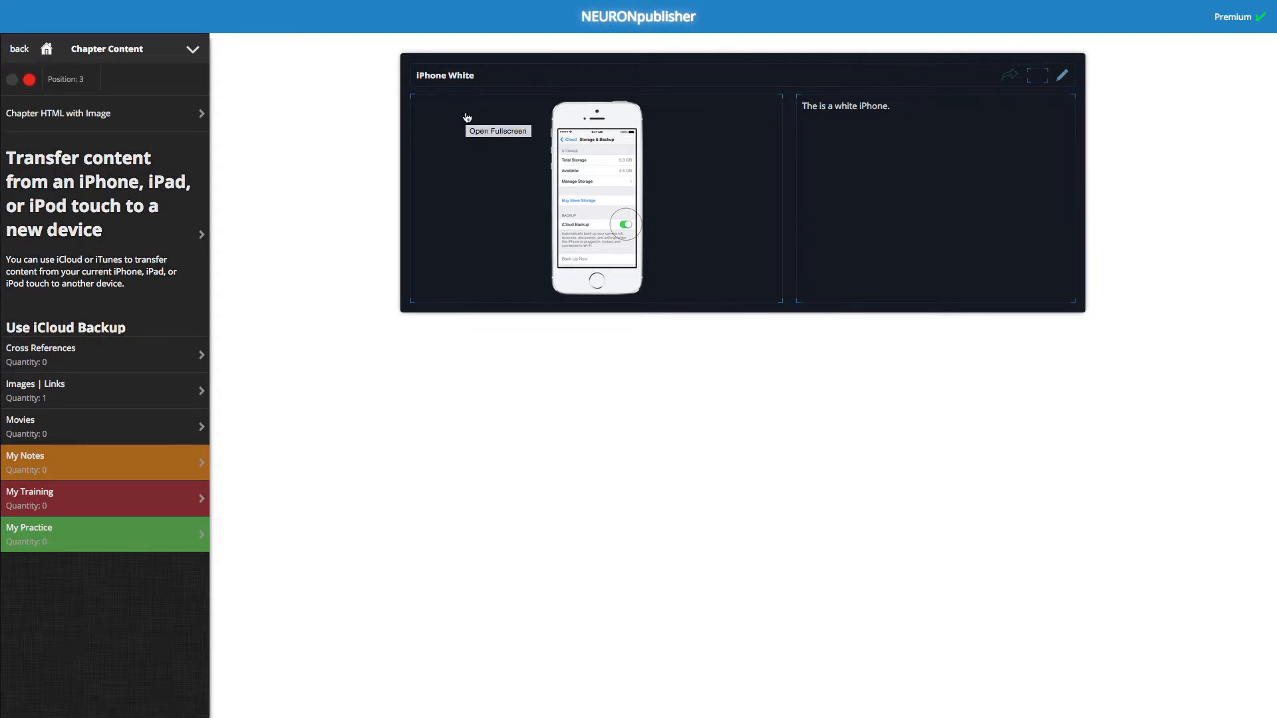
pyautogui.click(1065, 79)
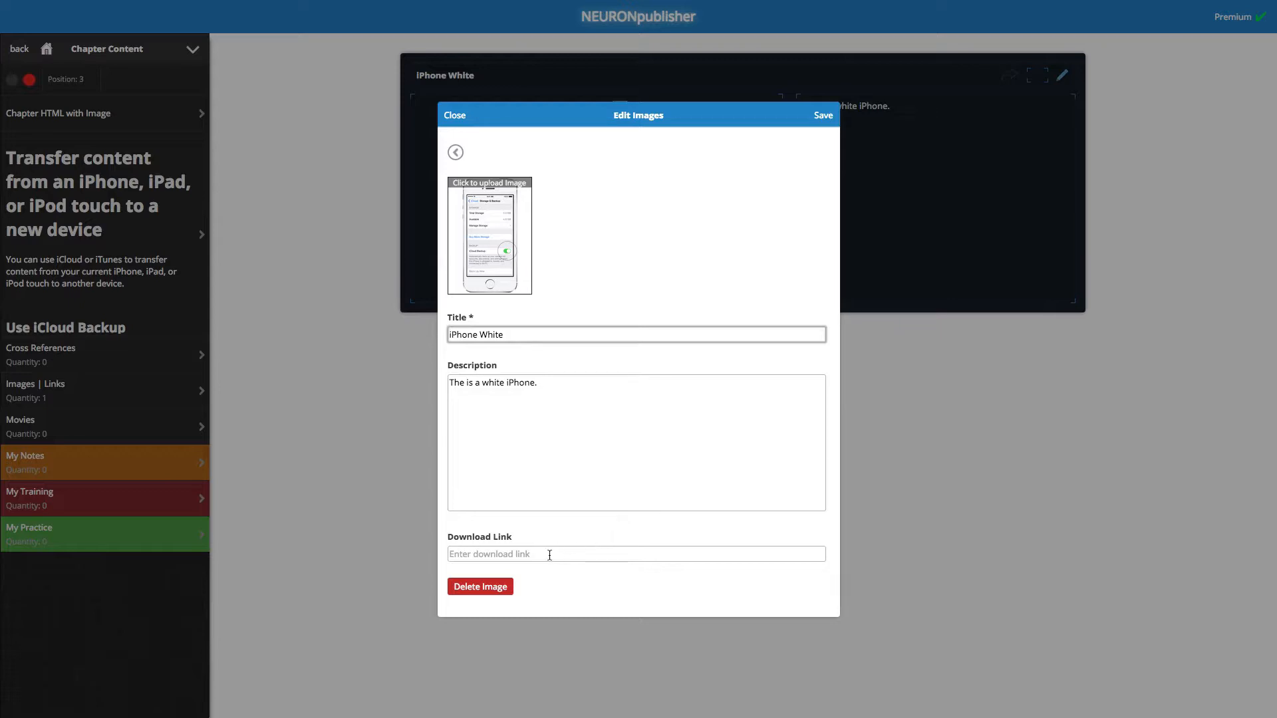
pyautogui.click(452, 555)
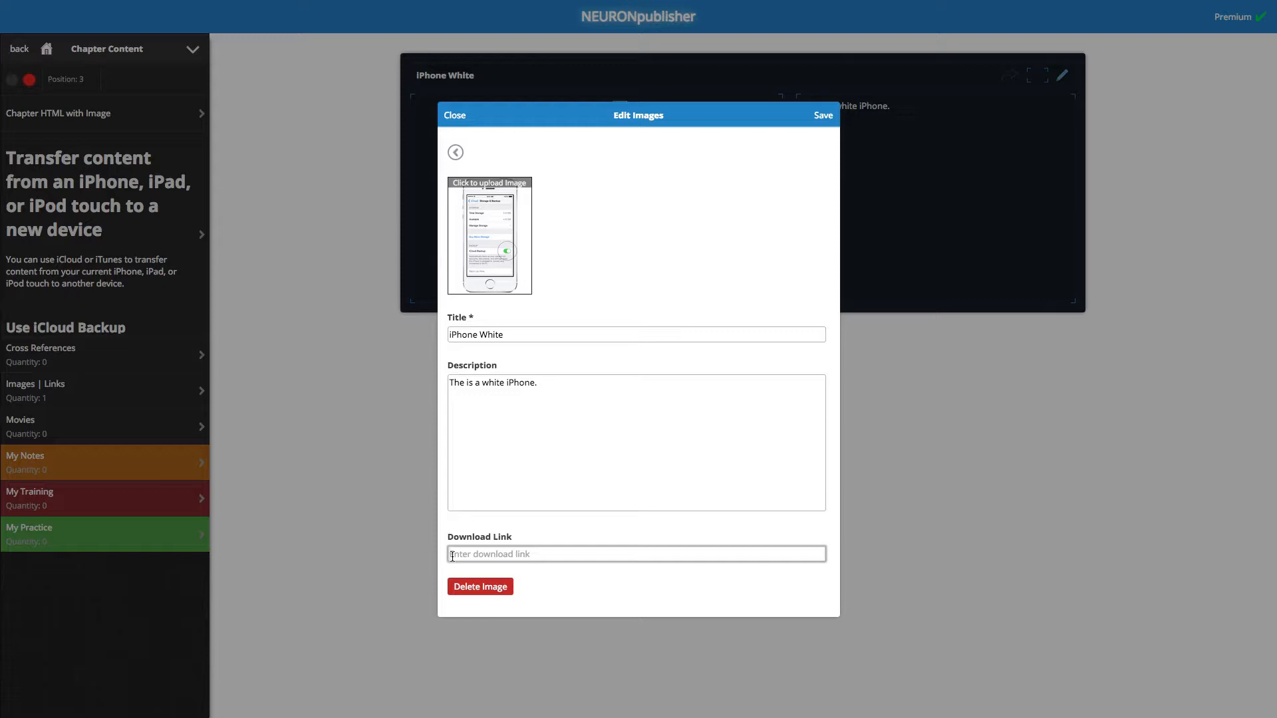
pyautogui.write('https://support.apple.com/en-us/HT201269')
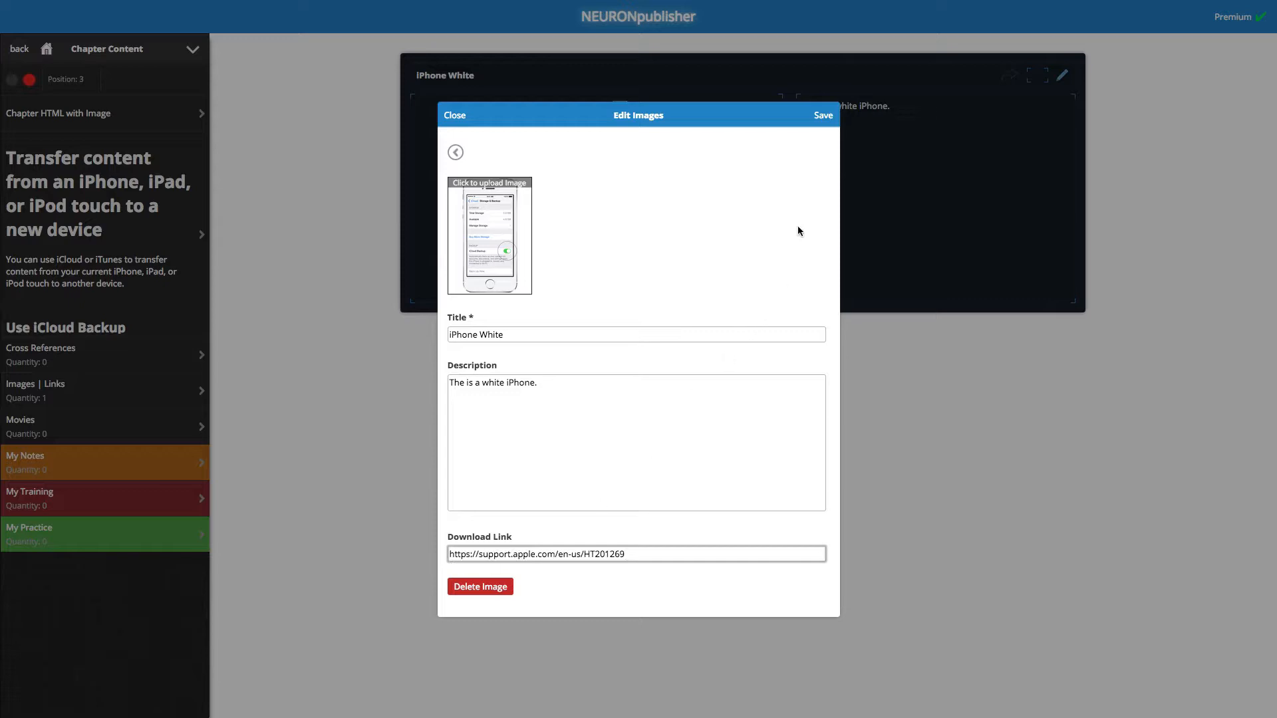
pyautogui.click(823, 116)
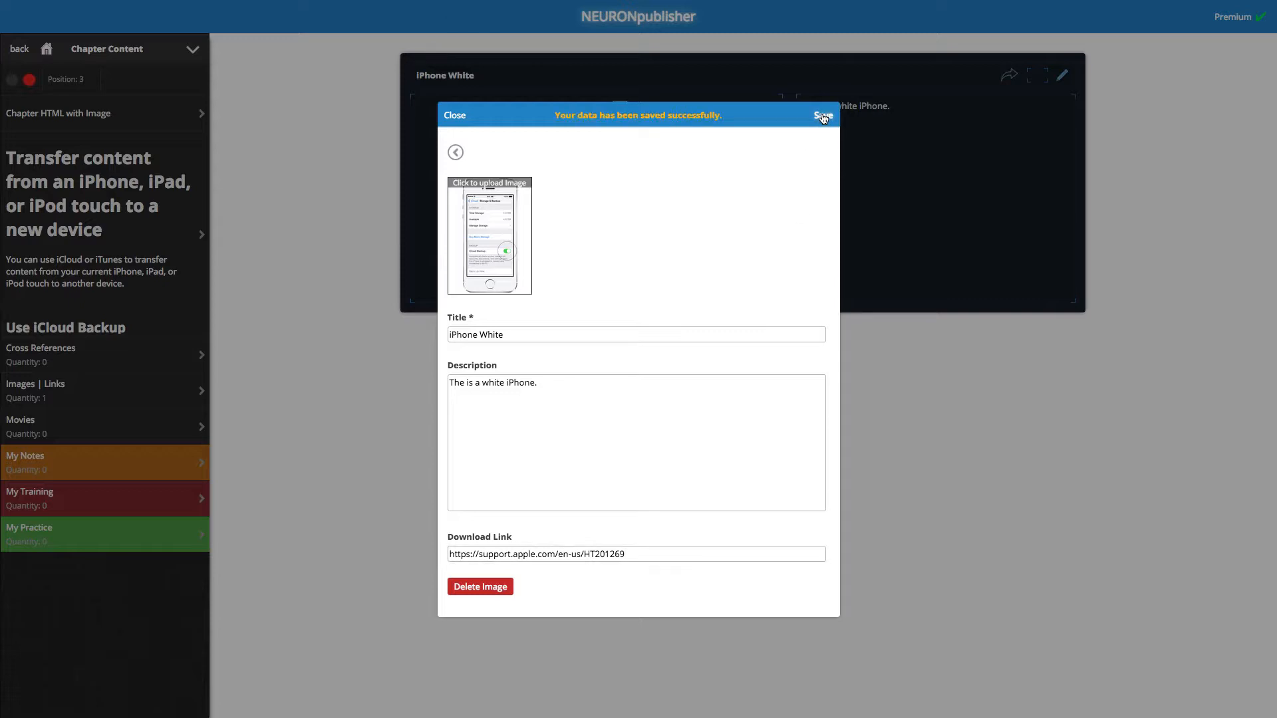
pyautogui.click(453, 117)
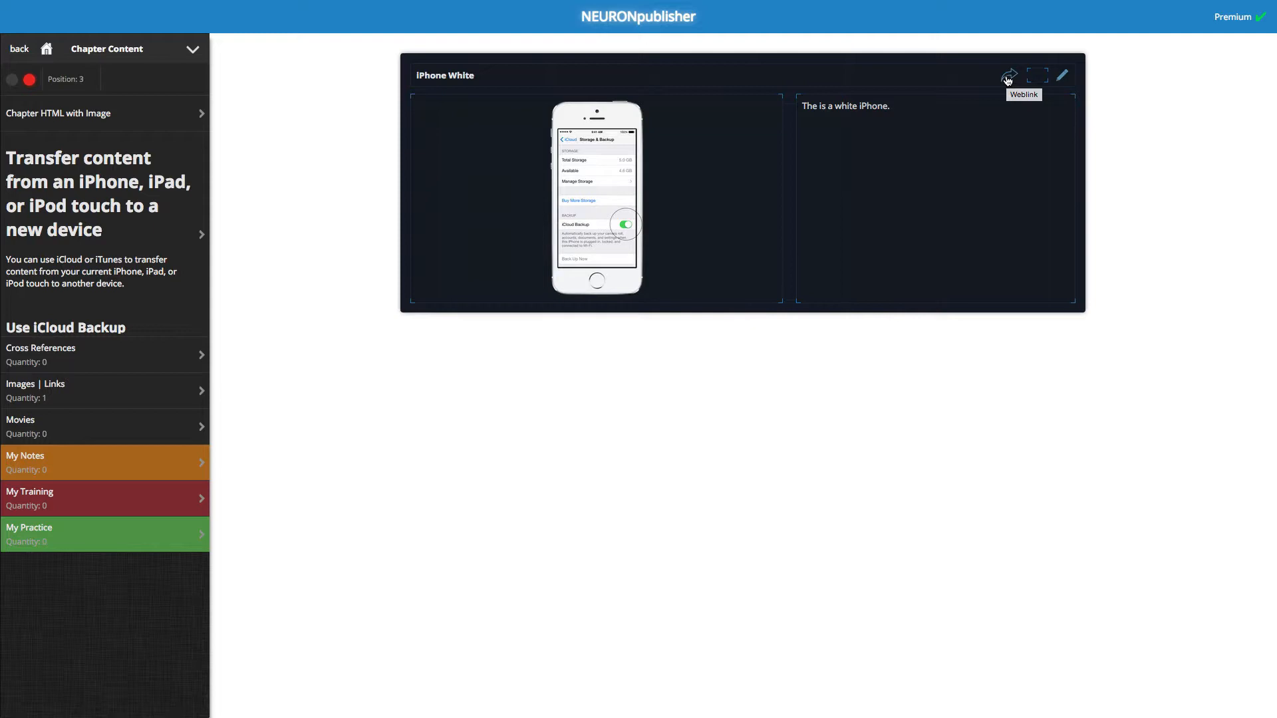
pyautogui.click(1008, 77)
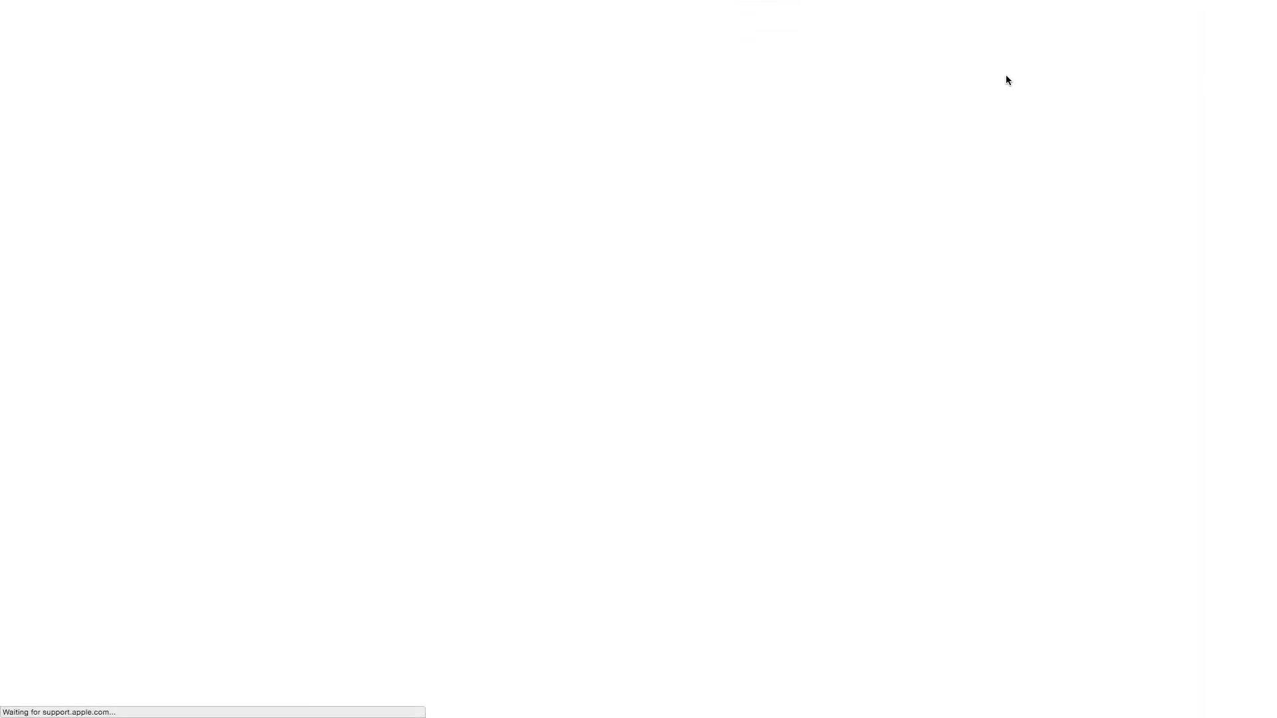
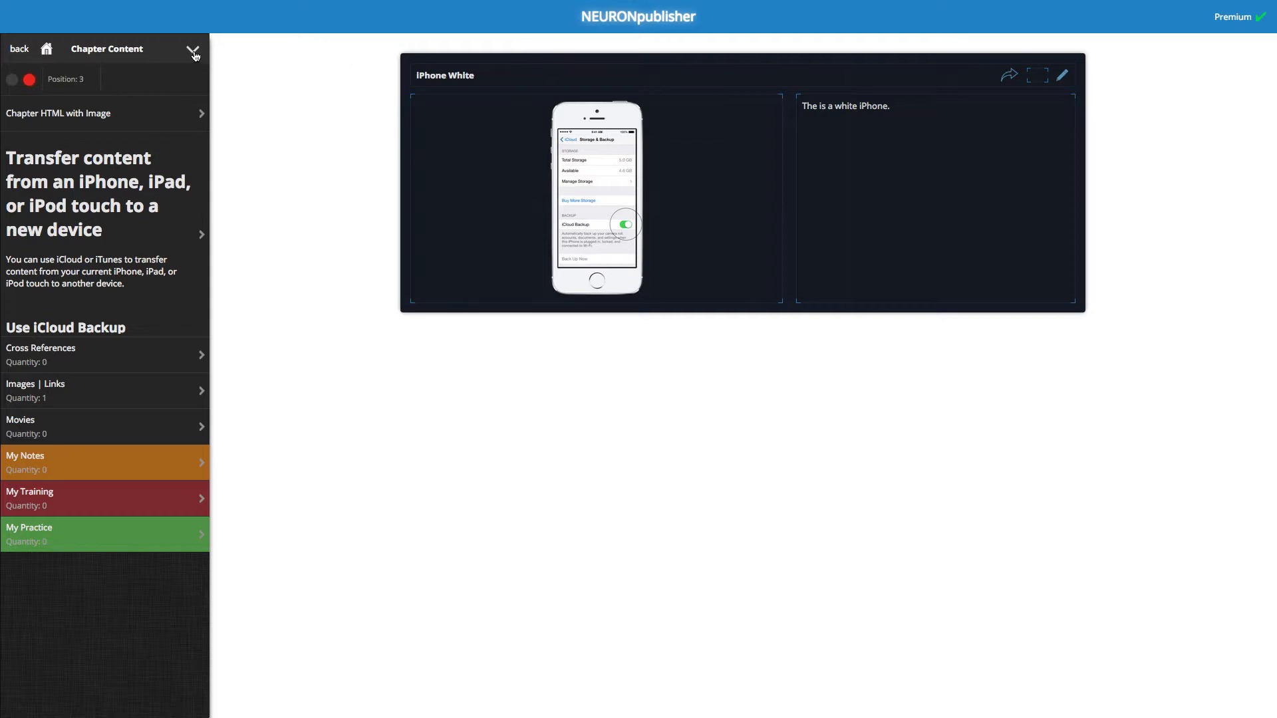
# Start adding a movie to the chapter and enter the YouTube ID 8VBUOBJZLis from the trailer's page in Safari
pyautogui.click(194, 52)
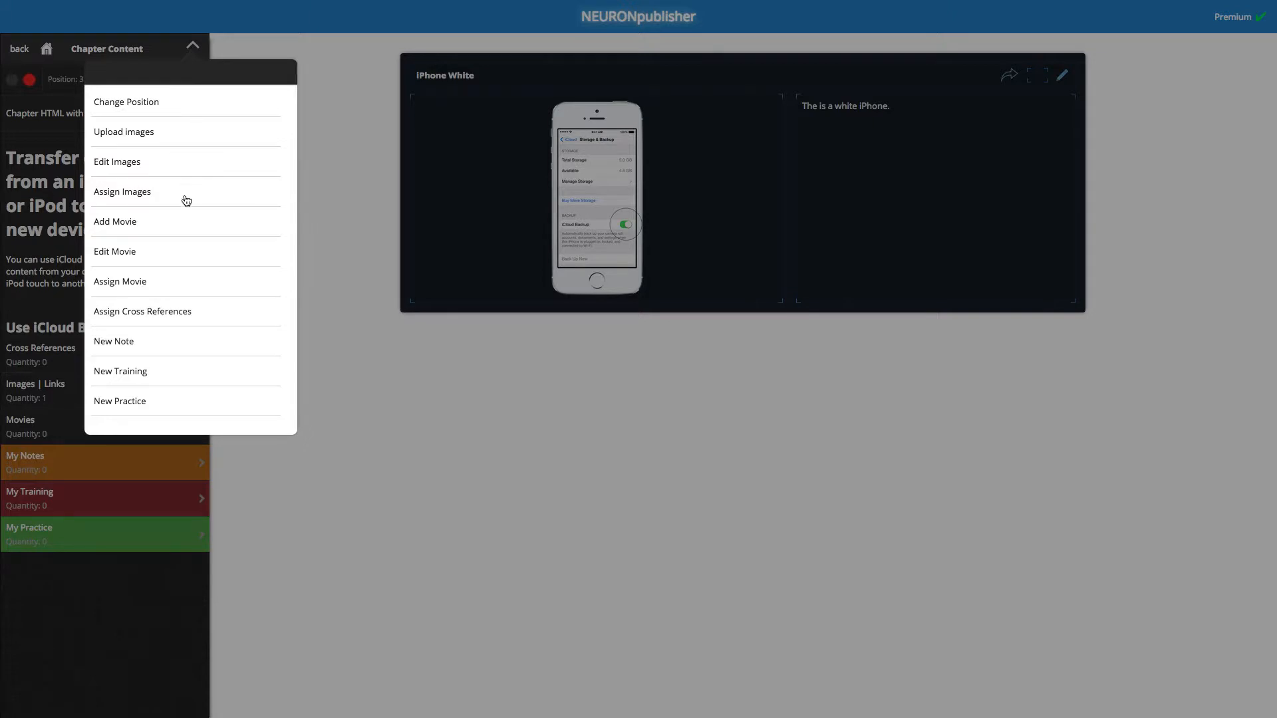
pyautogui.click(164, 227)
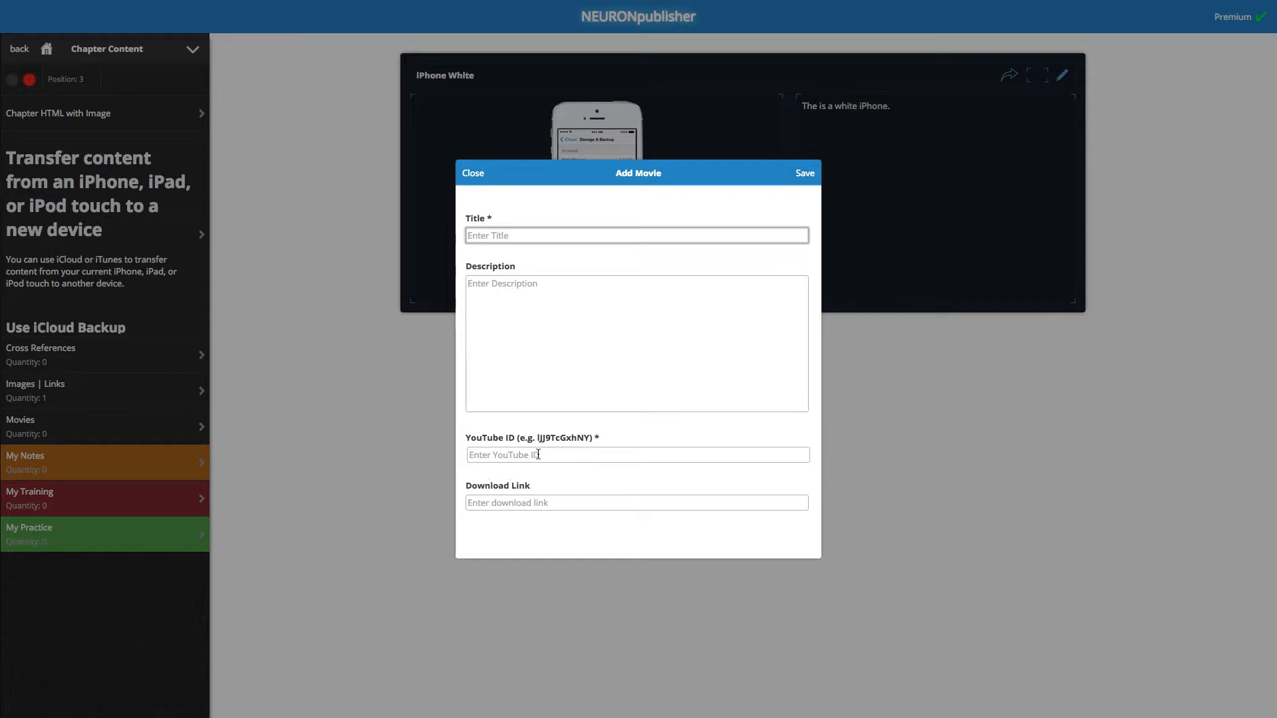
pyautogui.press('super+Tab')
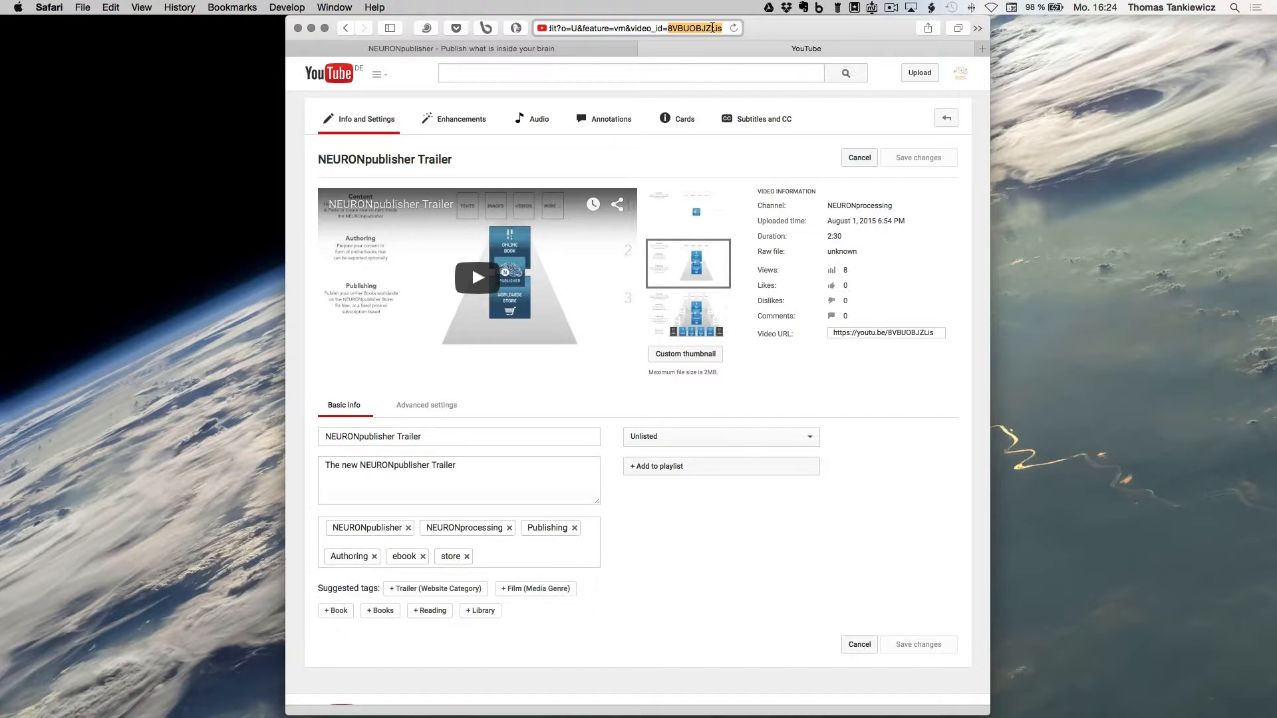
pyautogui.press('super+Tab')
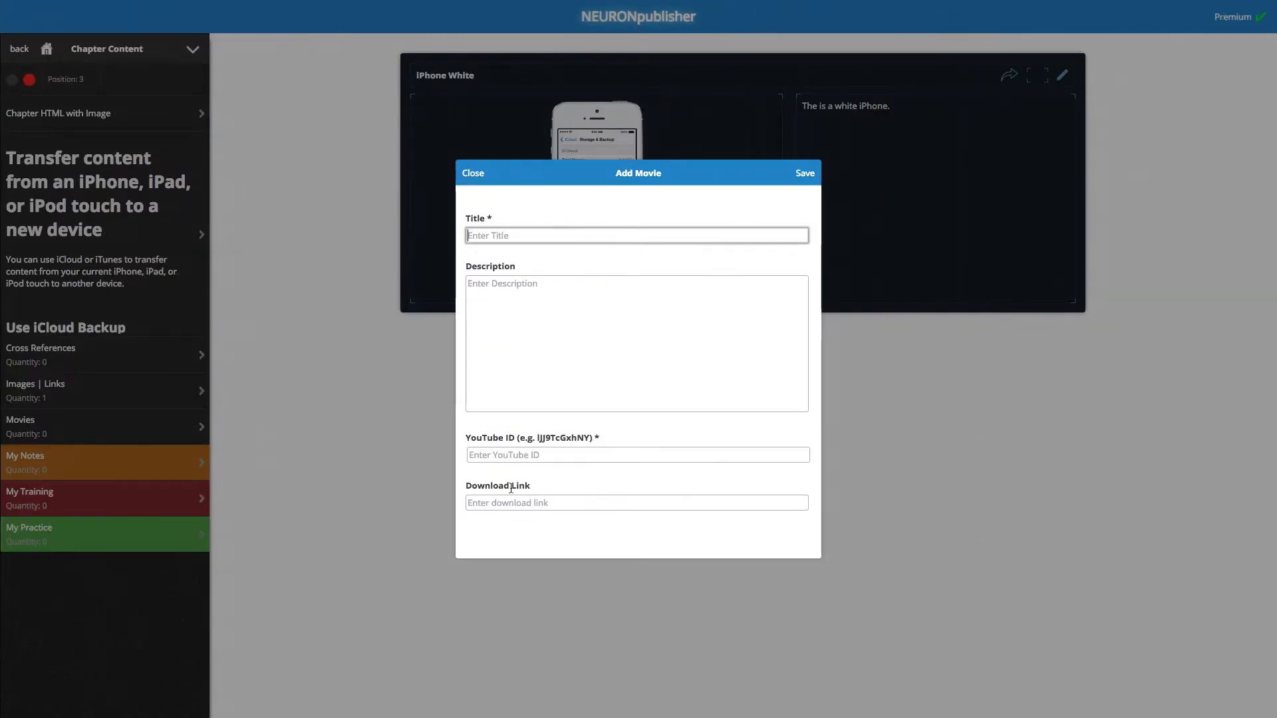
pyautogui.click(551, 454)
pyautogui.write('8VBUOBJZlis')
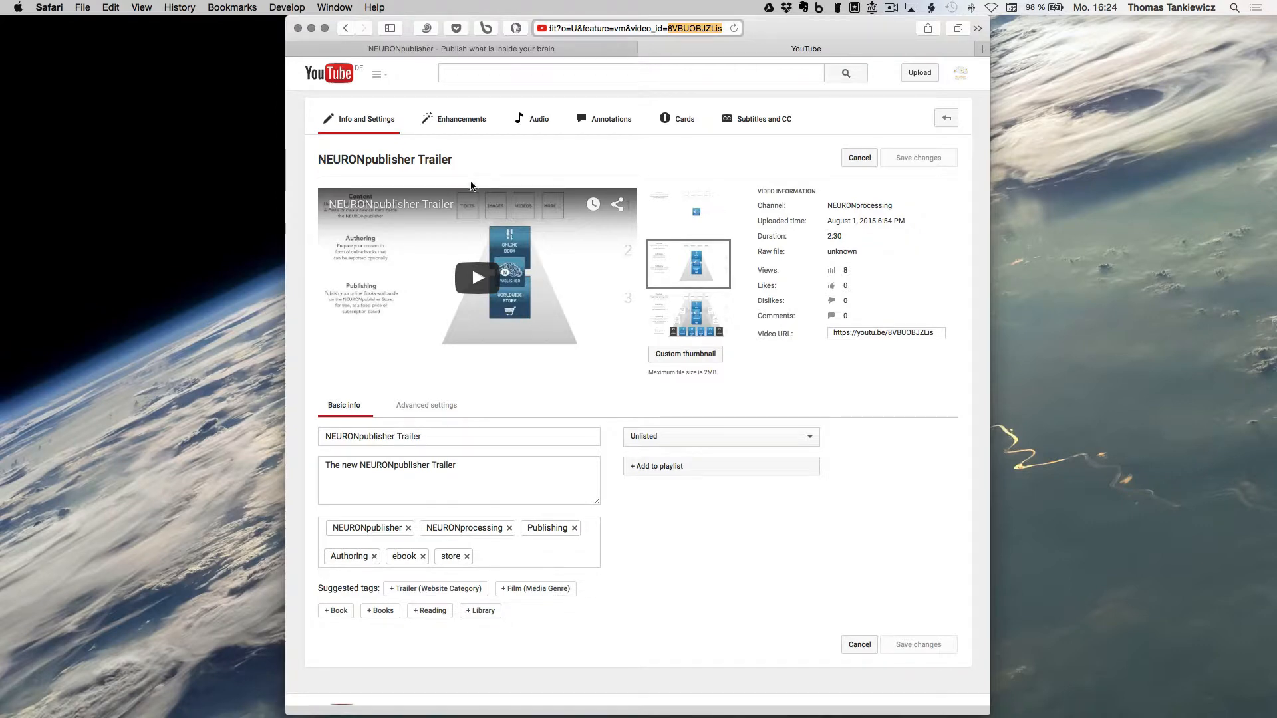
# Copy the description "The new NEURONpublisher Trailer" from the YouTube page in Safari into the movie's description in NEURONpublisher
pyautogui.moveTo(479, 465); pyautogui.dragTo(266, 461)
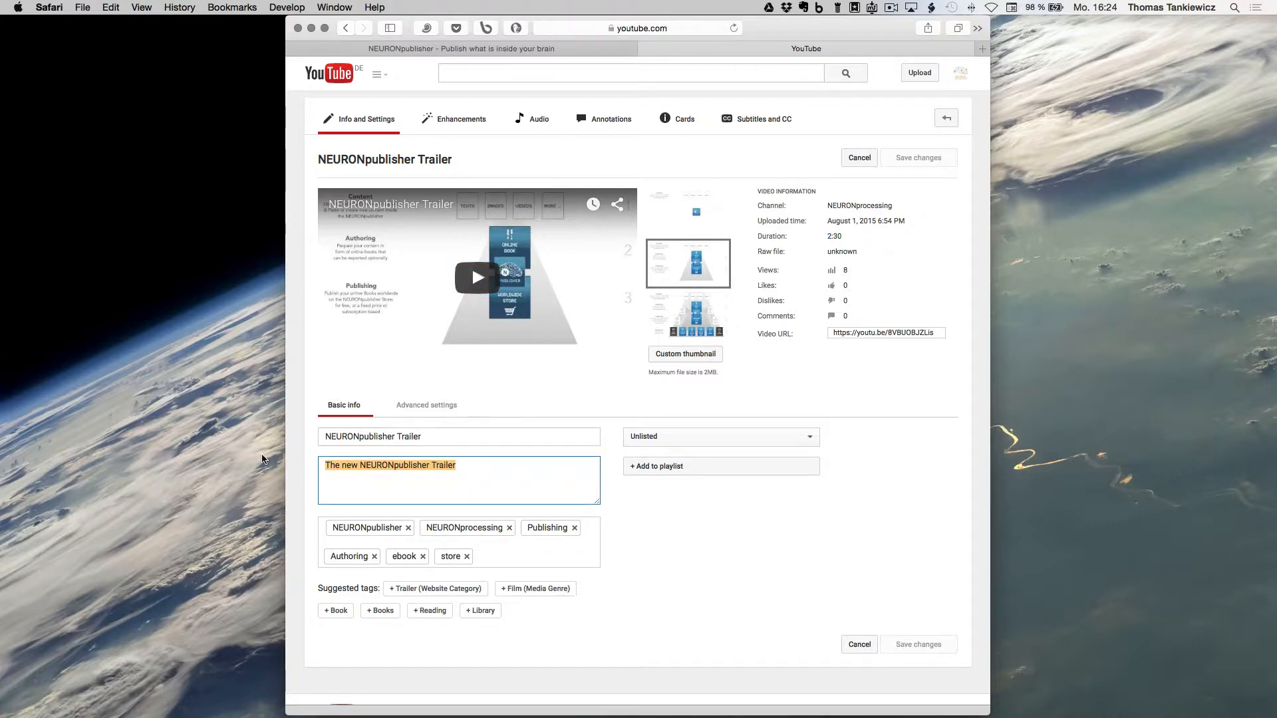
pyautogui.press('super+c')
pyautogui.press('super+Tab')
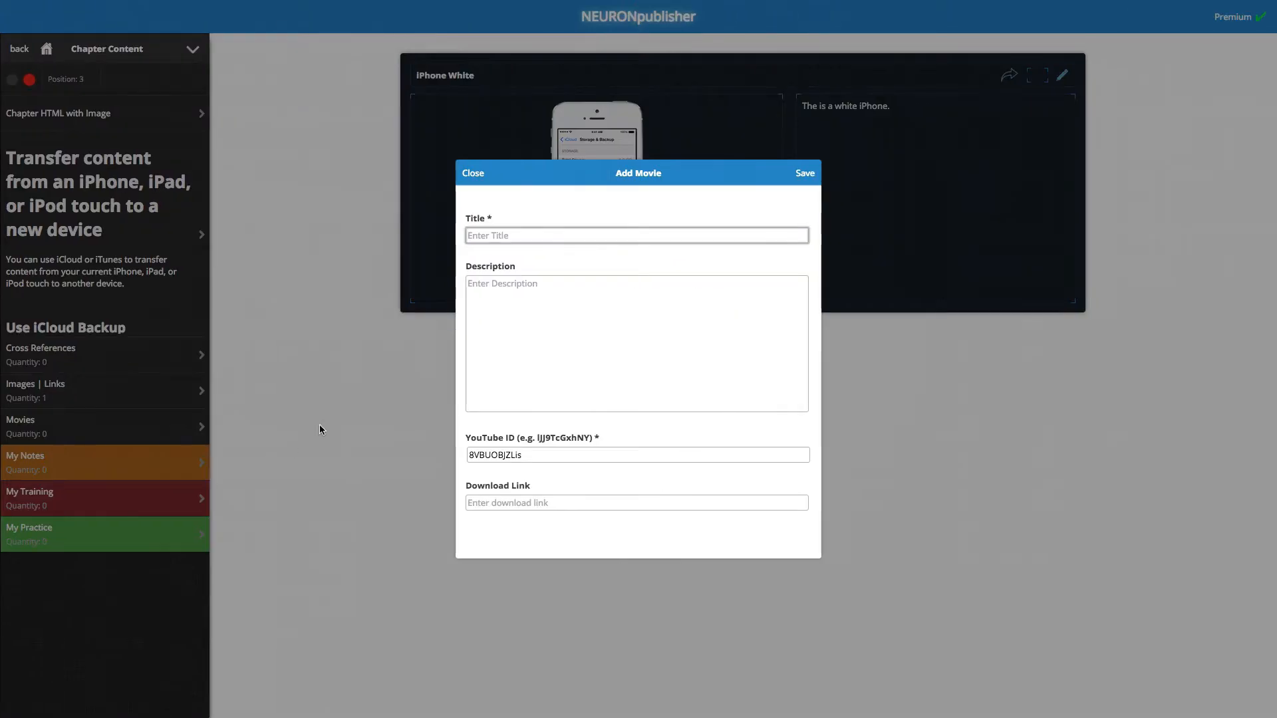
pyautogui.click(733, 317)
pyautogui.press('super+v')
# Copy "NEURONpublisher Trailer" from the description into the movie's title, and place the cursor at the end of the description
pyautogui.hotkey('shift', 'alt', 'Left')
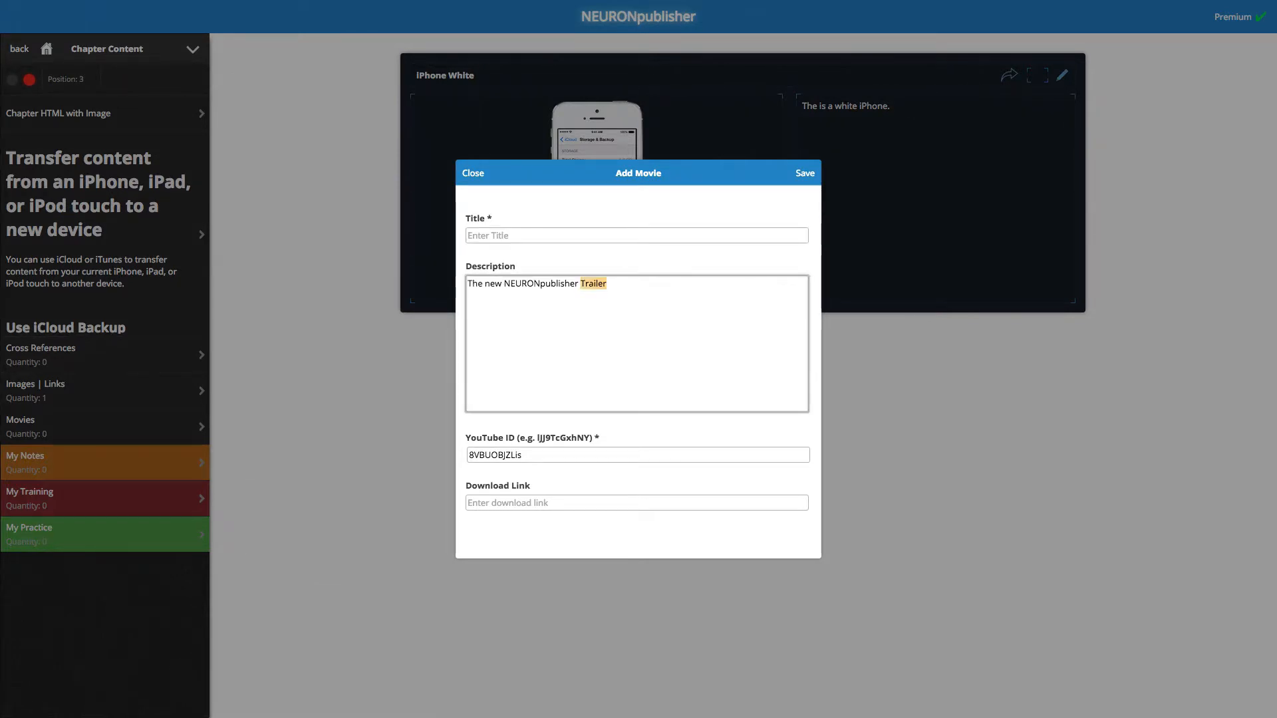
pyautogui.hotkey('shift', 'alt', 'Left')
pyautogui.hotkey('shift', 'alt', 'Right')
pyautogui.hotkey('shift', 'alt', 'Left')
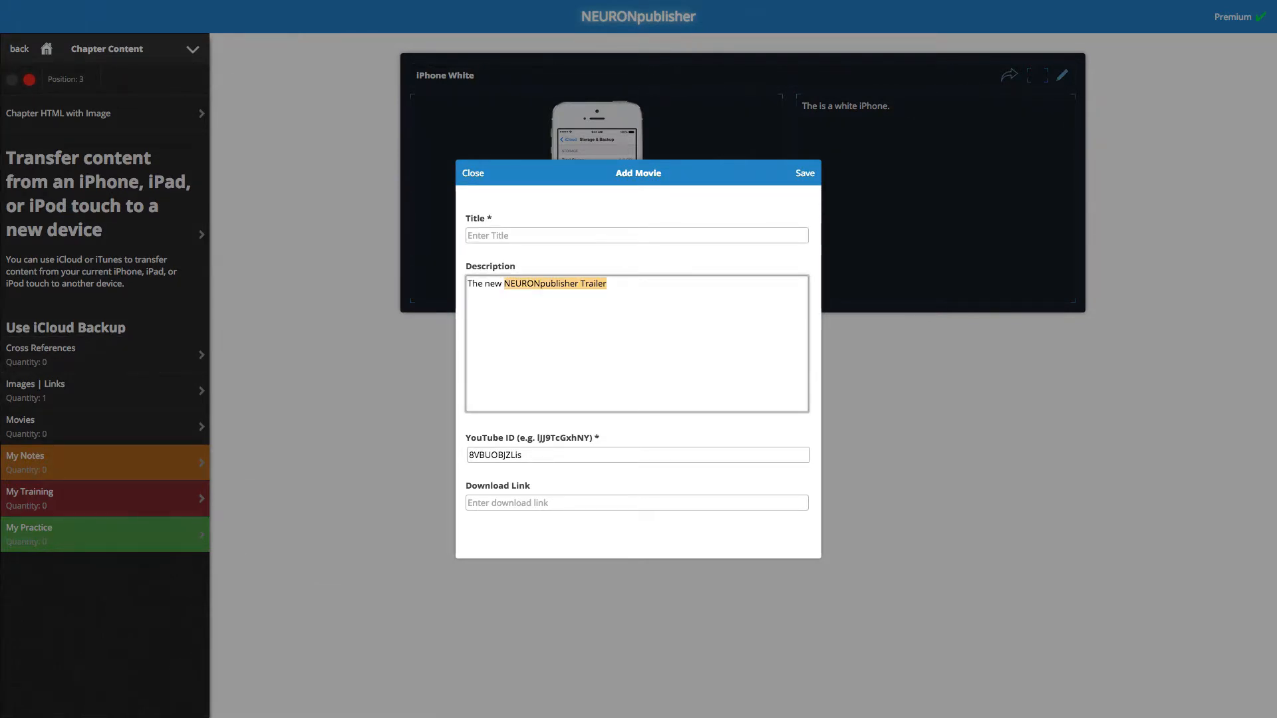
pyautogui.click(495, 236)
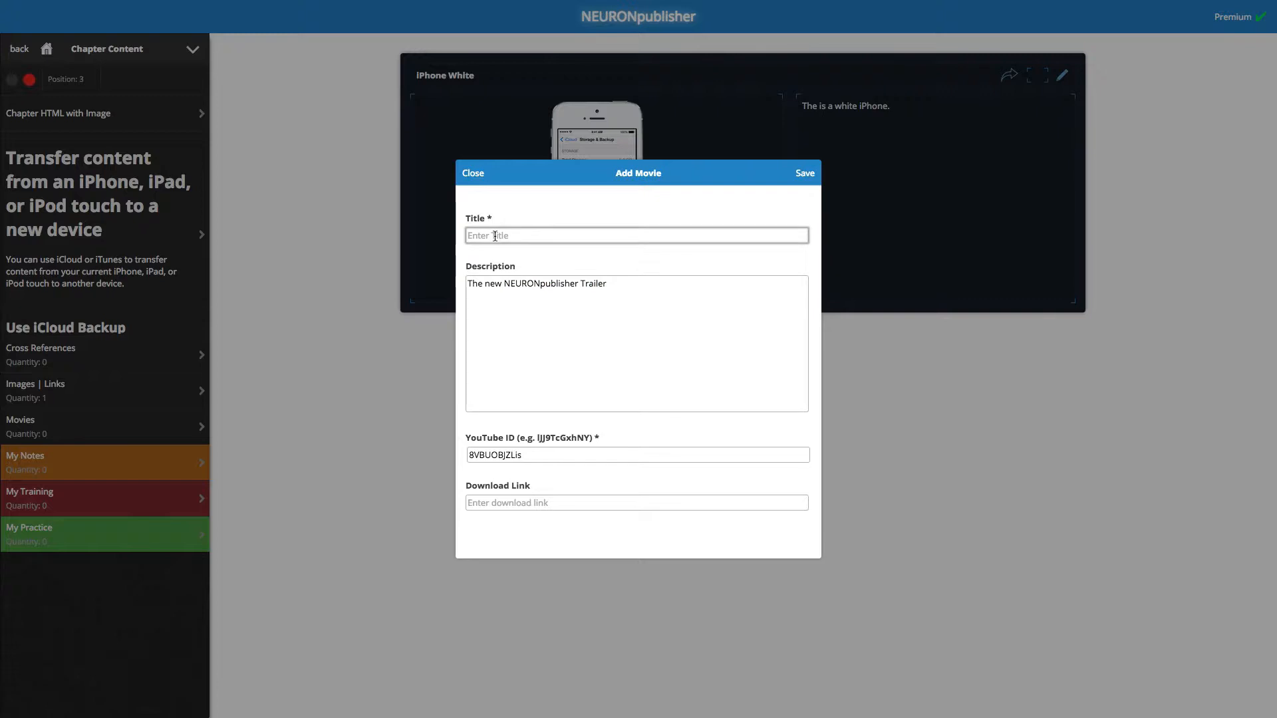
pyautogui.press('super+v')
pyautogui.click(614, 283)
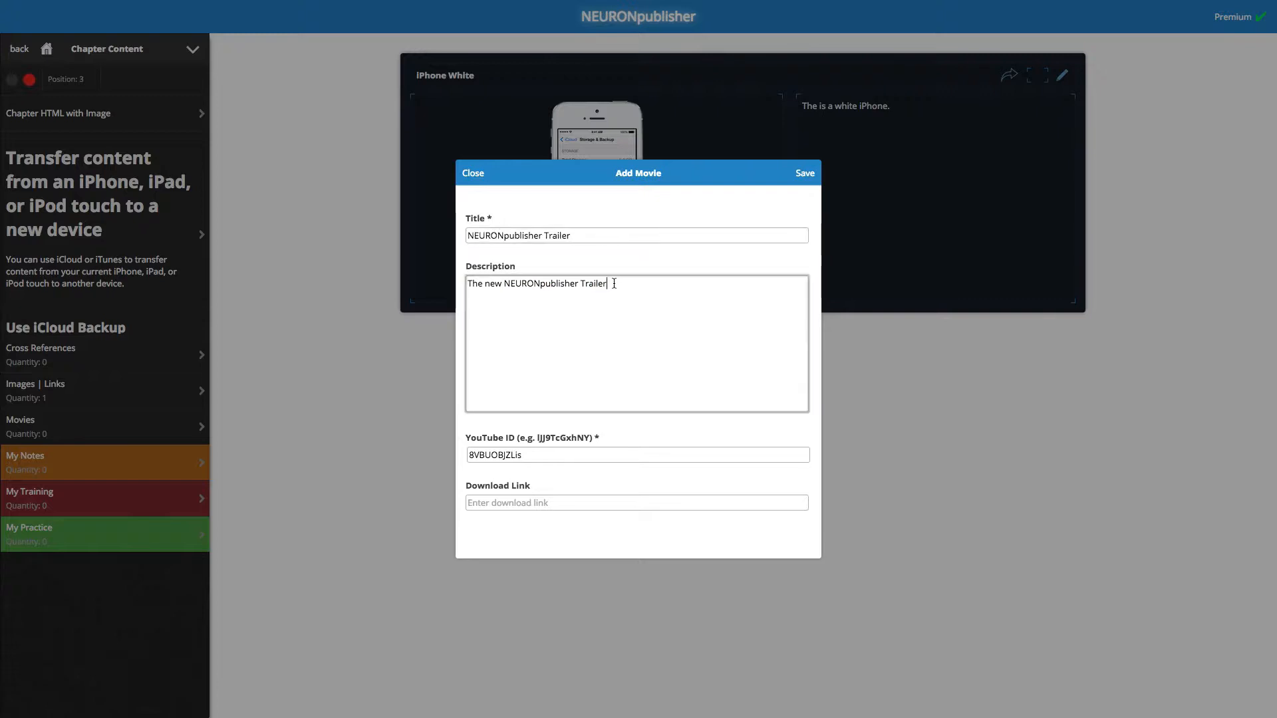
# Save the new movie and assign "NEURONpublisher Trailer" with the description "The new NEURONpublisher Trailer." to the chapter
pyautogui.click(805, 175)
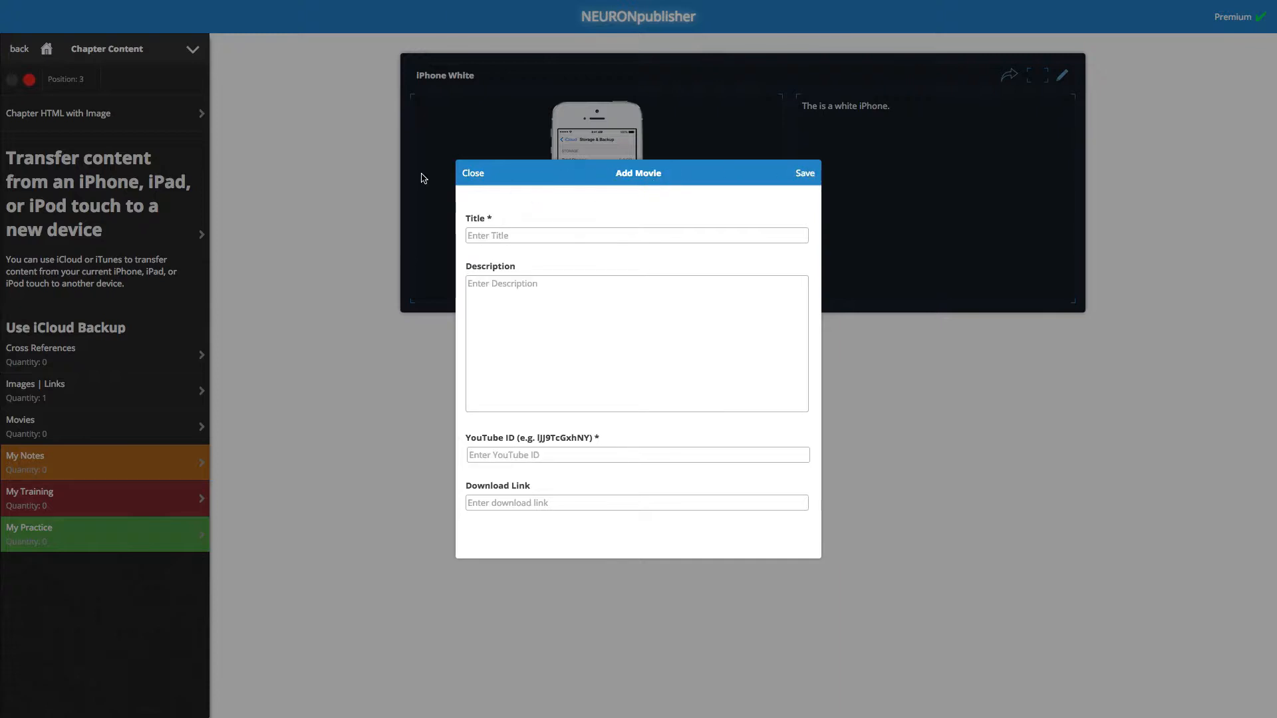
pyautogui.click(473, 176)
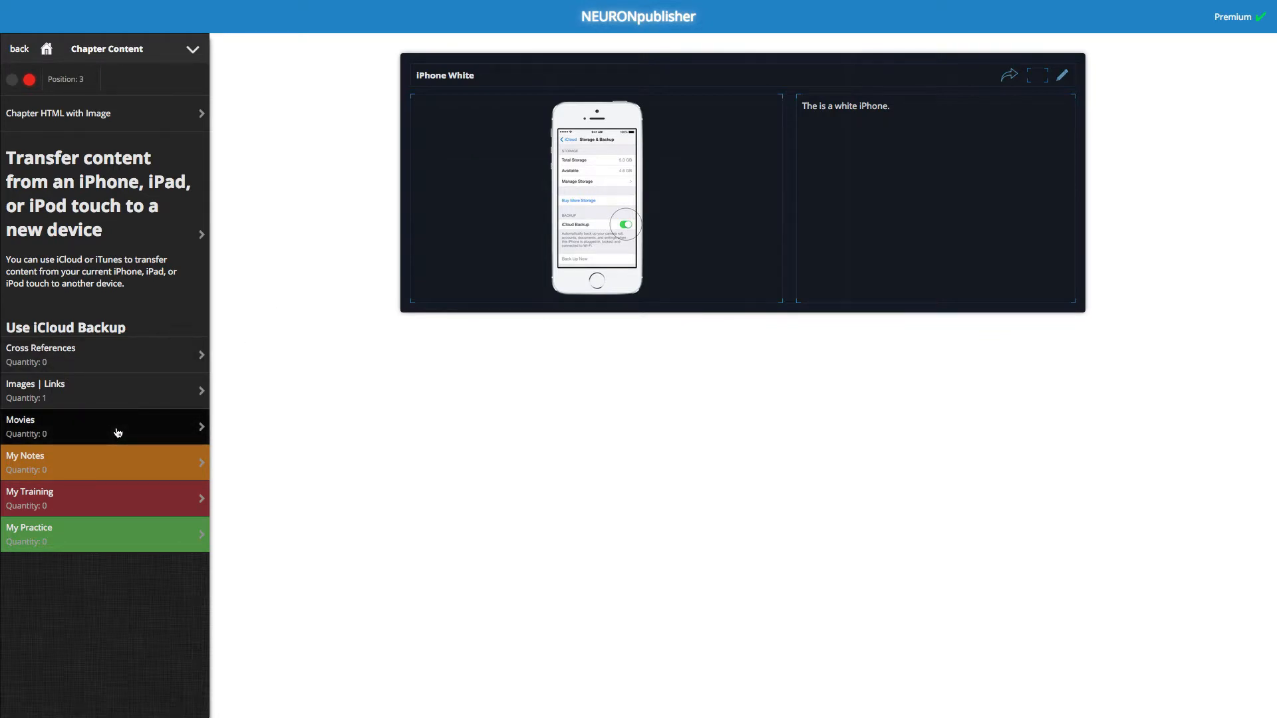
pyautogui.click(192, 50)
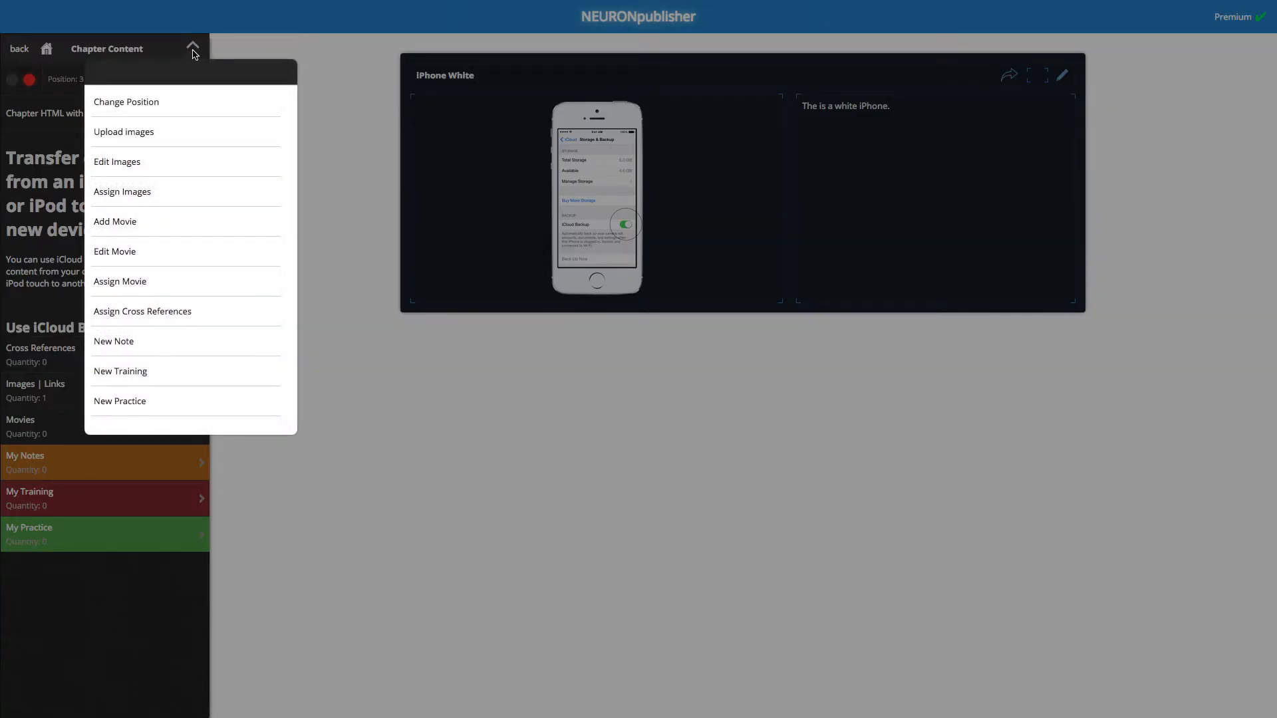
pyautogui.click(181, 286)
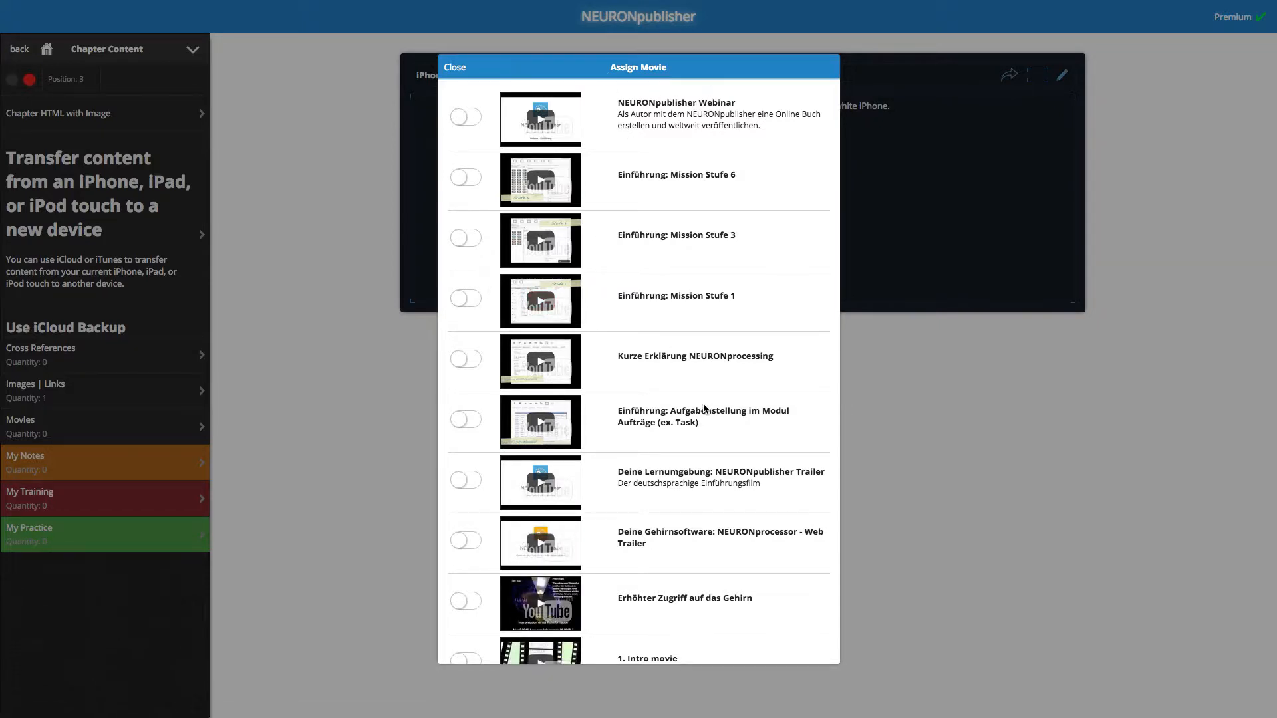
pyautogui.scroll(-3, 706, 408)
pyautogui.scroll(-13, 703, 408)
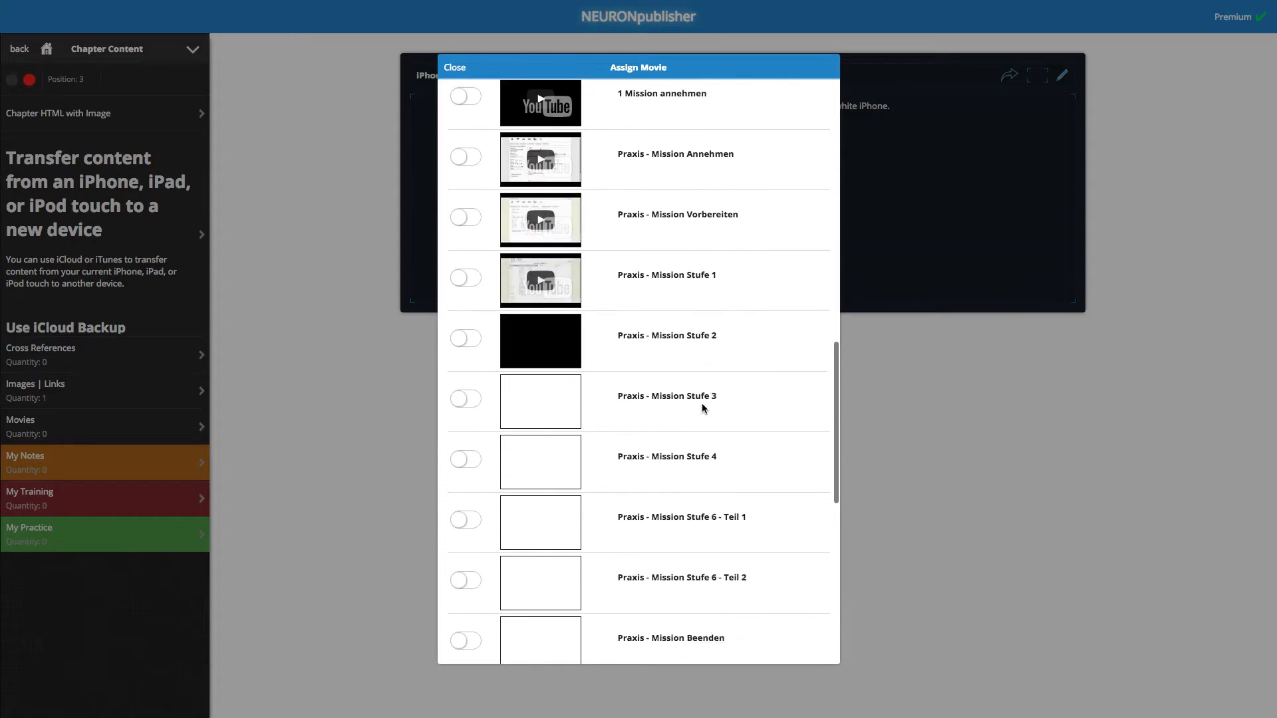
pyautogui.scroll(-5, 704, 407)
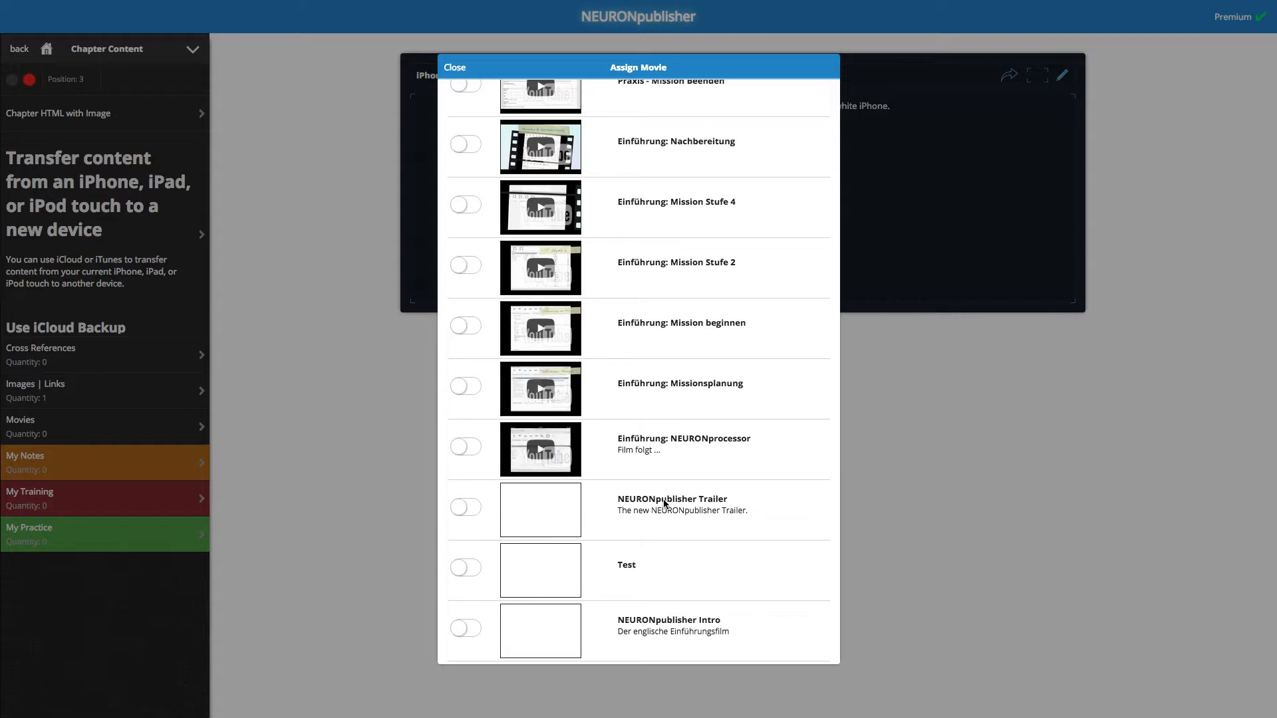
pyautogui.click(468, 509)
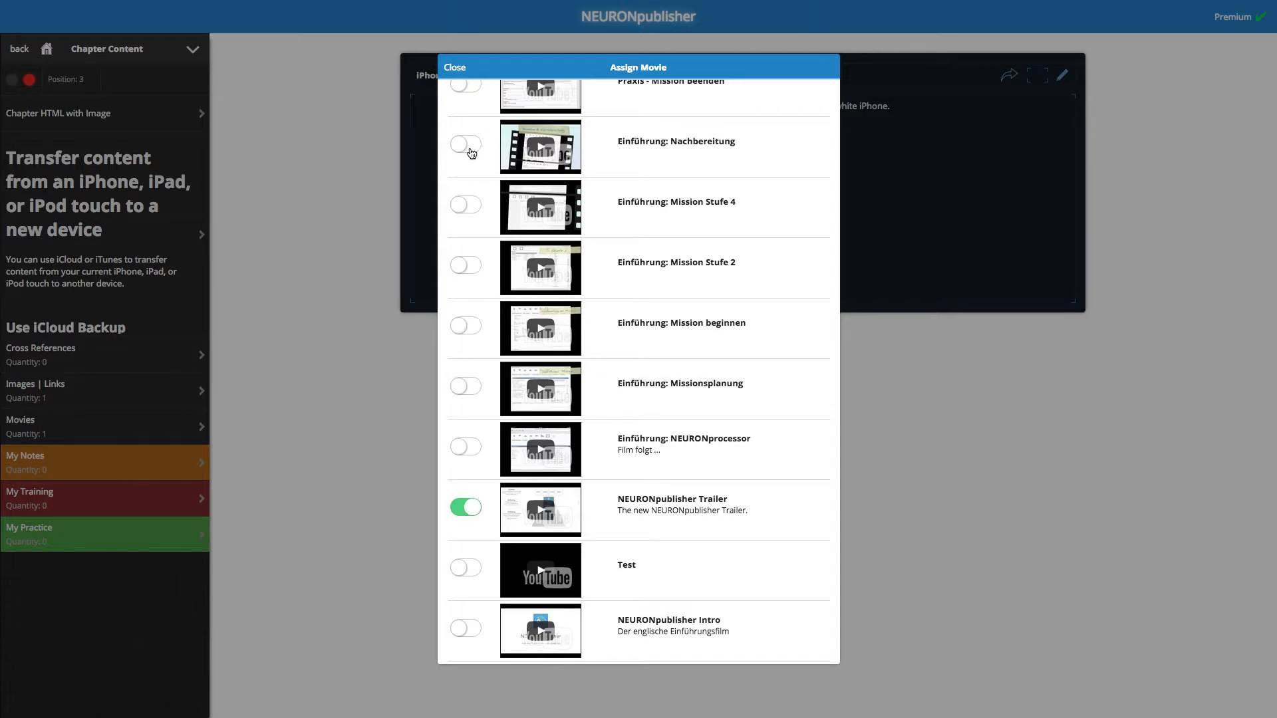
pyautogui.click(454, 68)
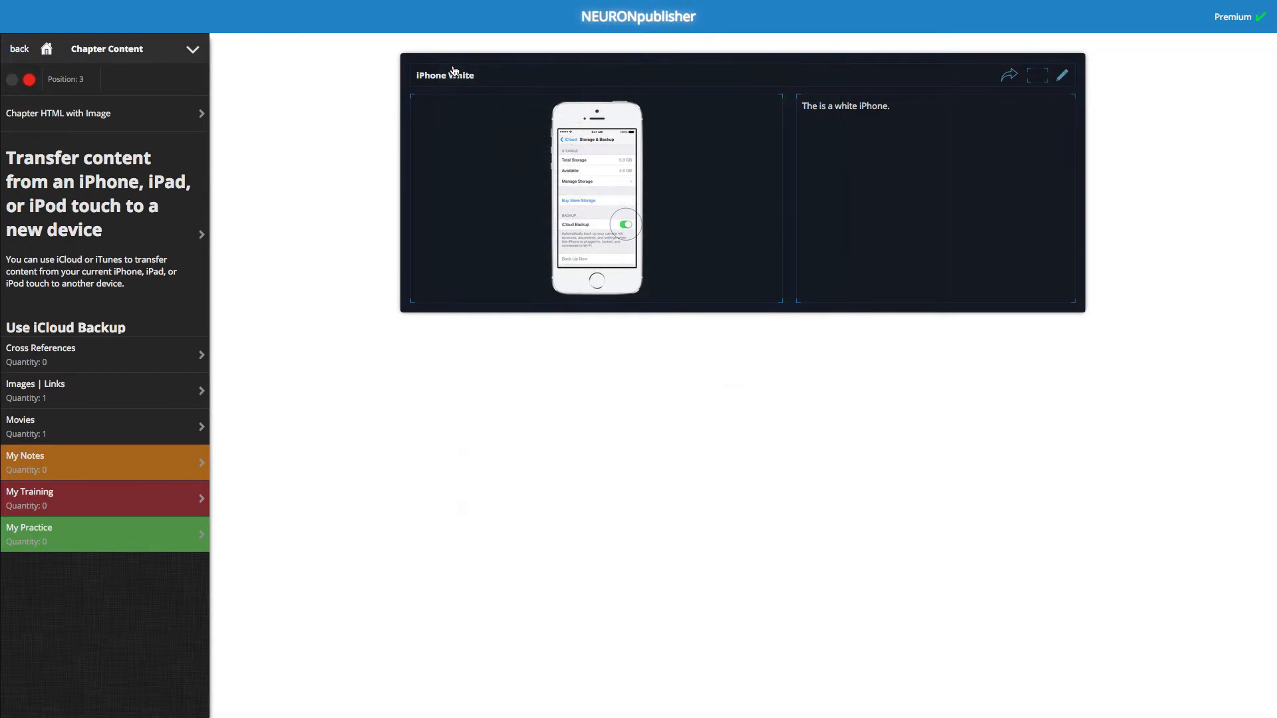
# Play the chapter's assigned trailer, view it enlarged and in full screen, and return to the chapter content
pyautogui.click(109, 431)
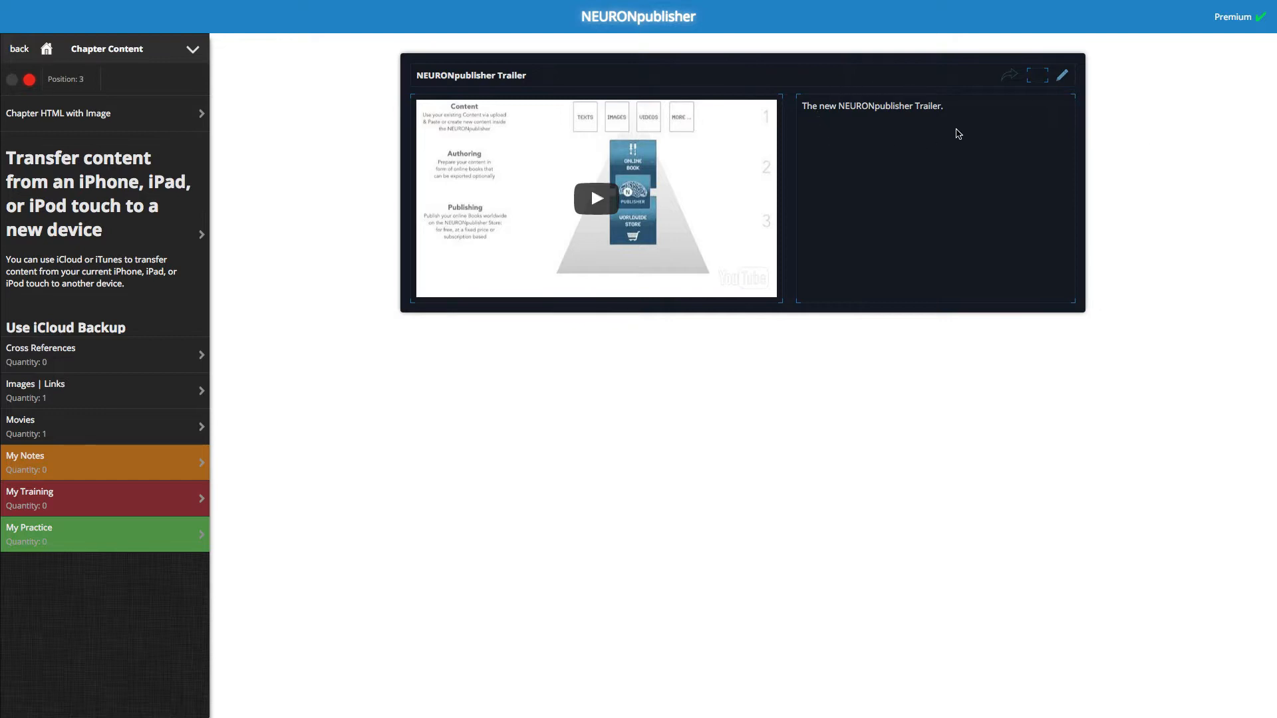
pyautogui.click(597, 199)
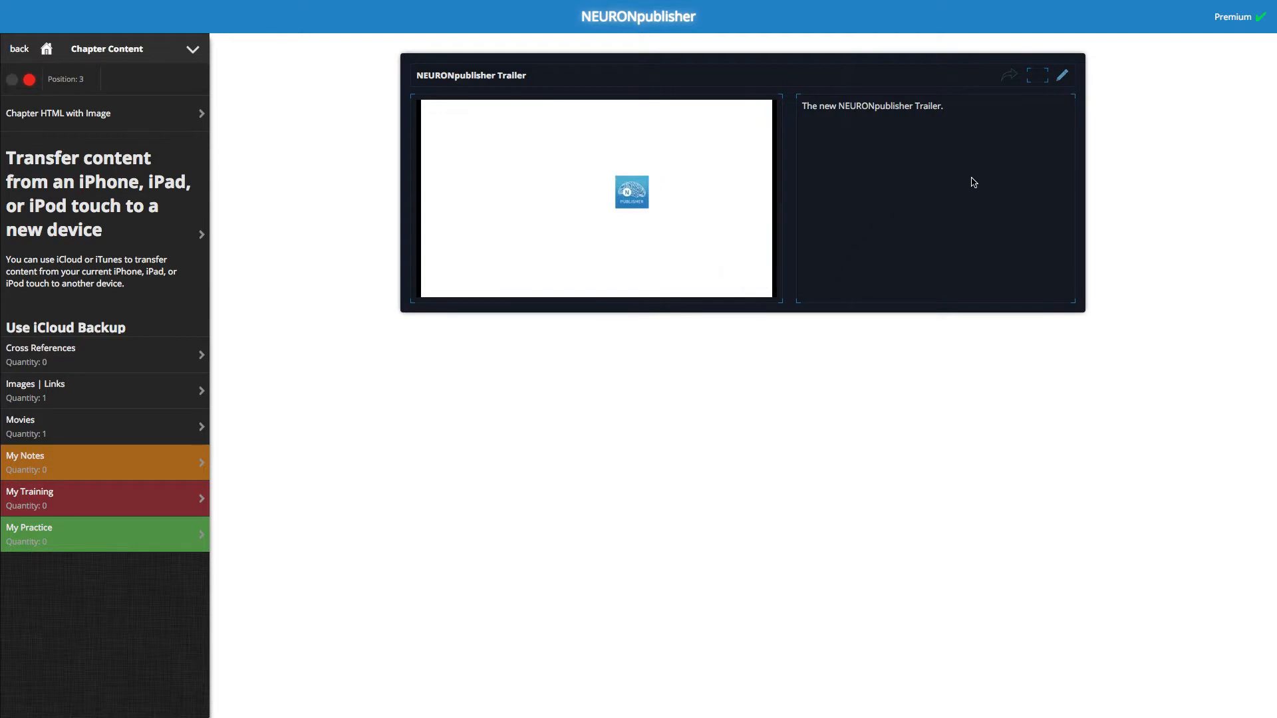
pyautogui.click(1038, 79)
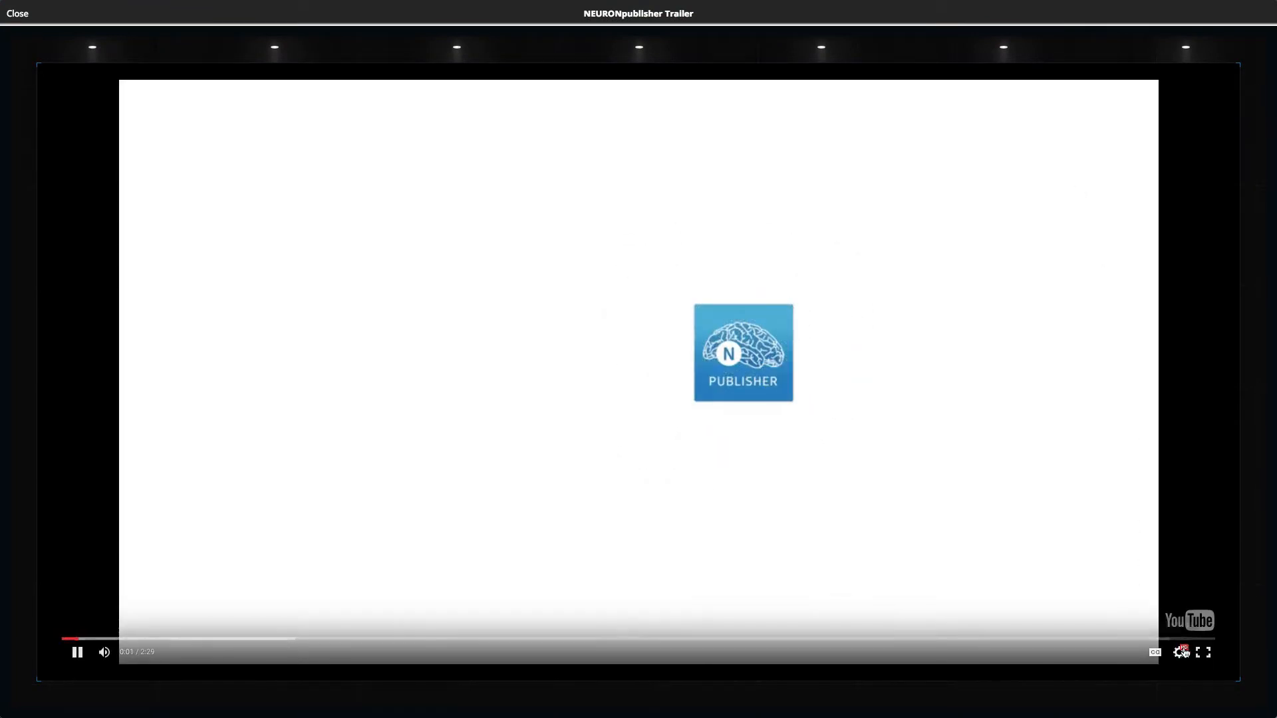
pyautogui.click(1209, 653)
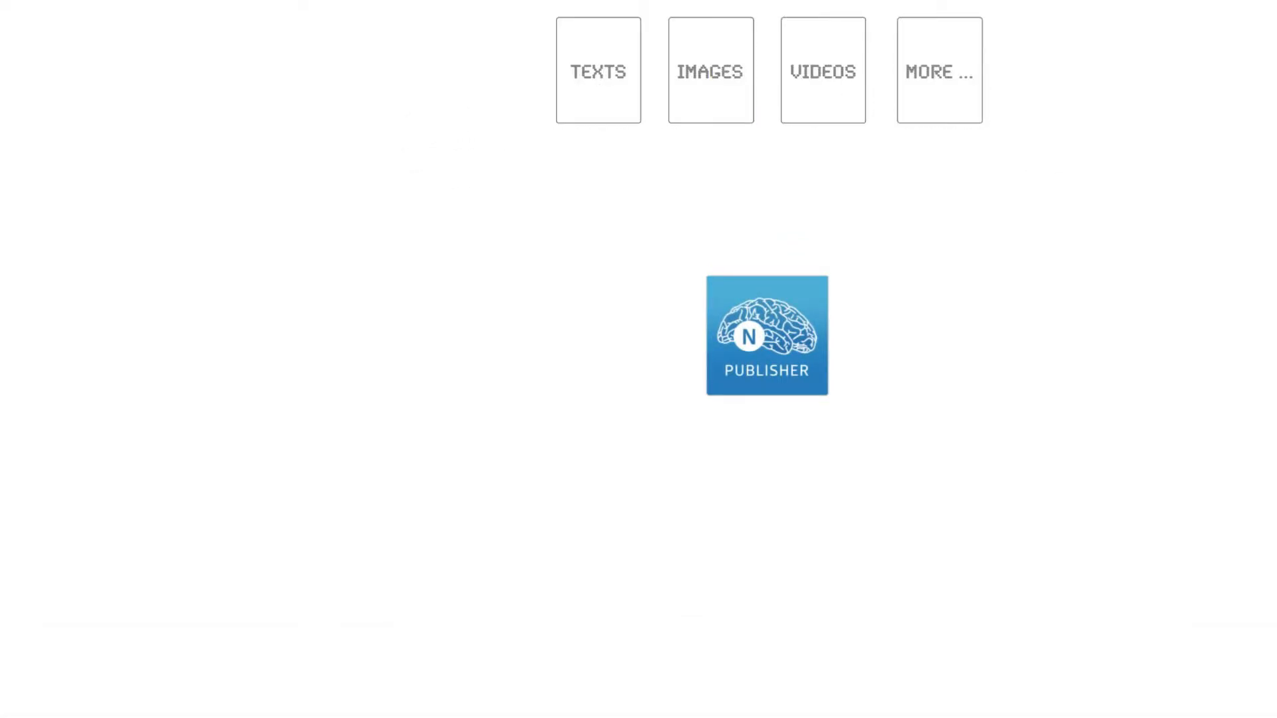
pyautogui.press('Escape')
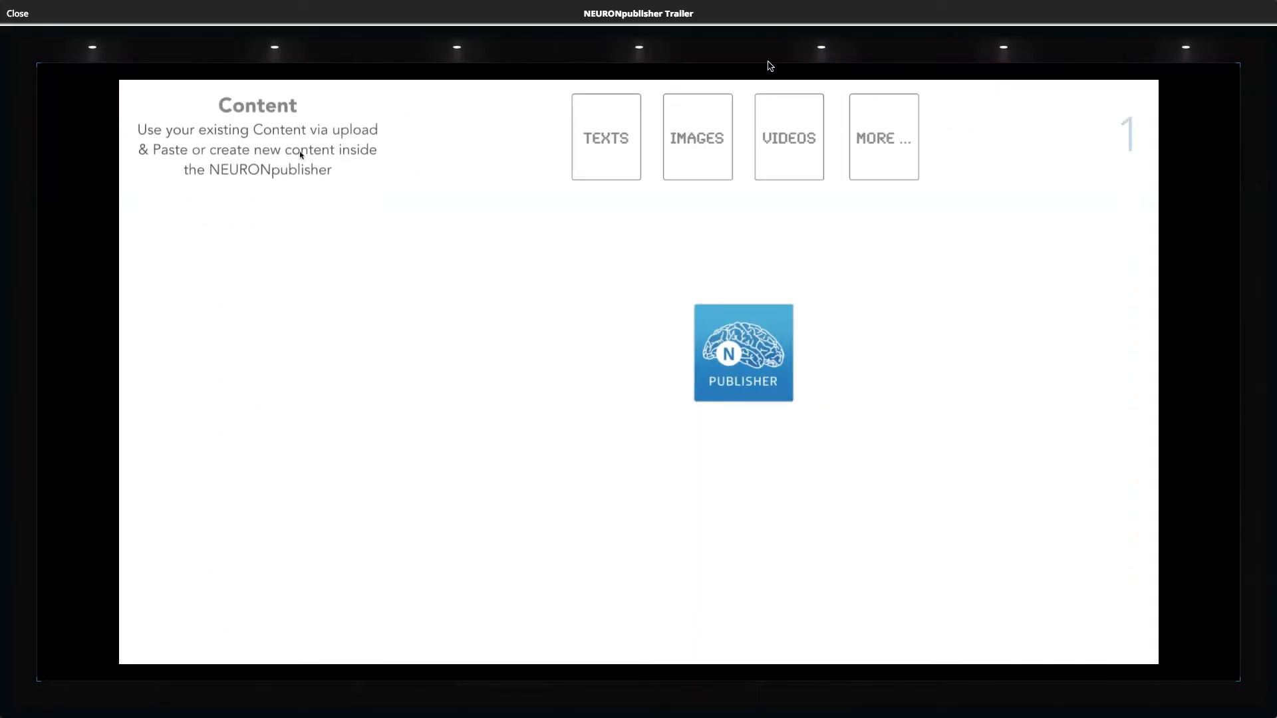
pyautogui.click(17, 14)
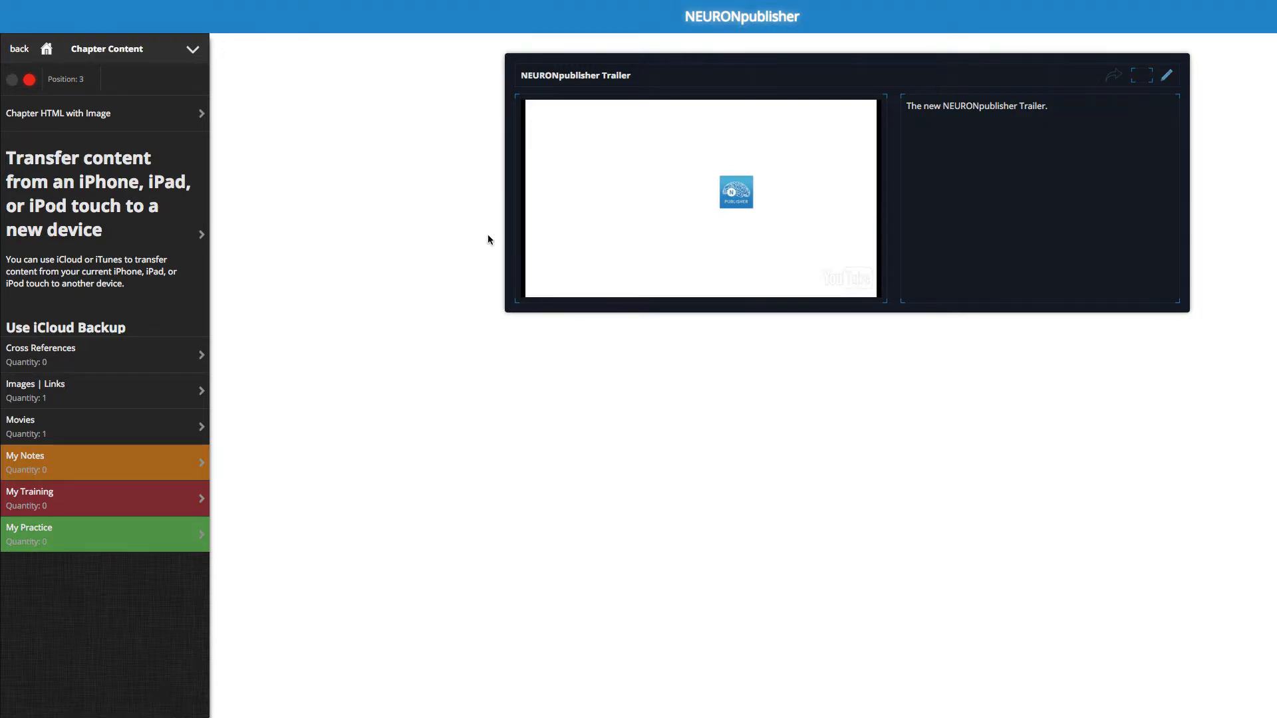
# Start adding another movie to the chapter and copy the video URL of "NEURONpublisher Webinar - Introduction 0.3" from YouTube in Safari
pyautogui.click(193, 51)
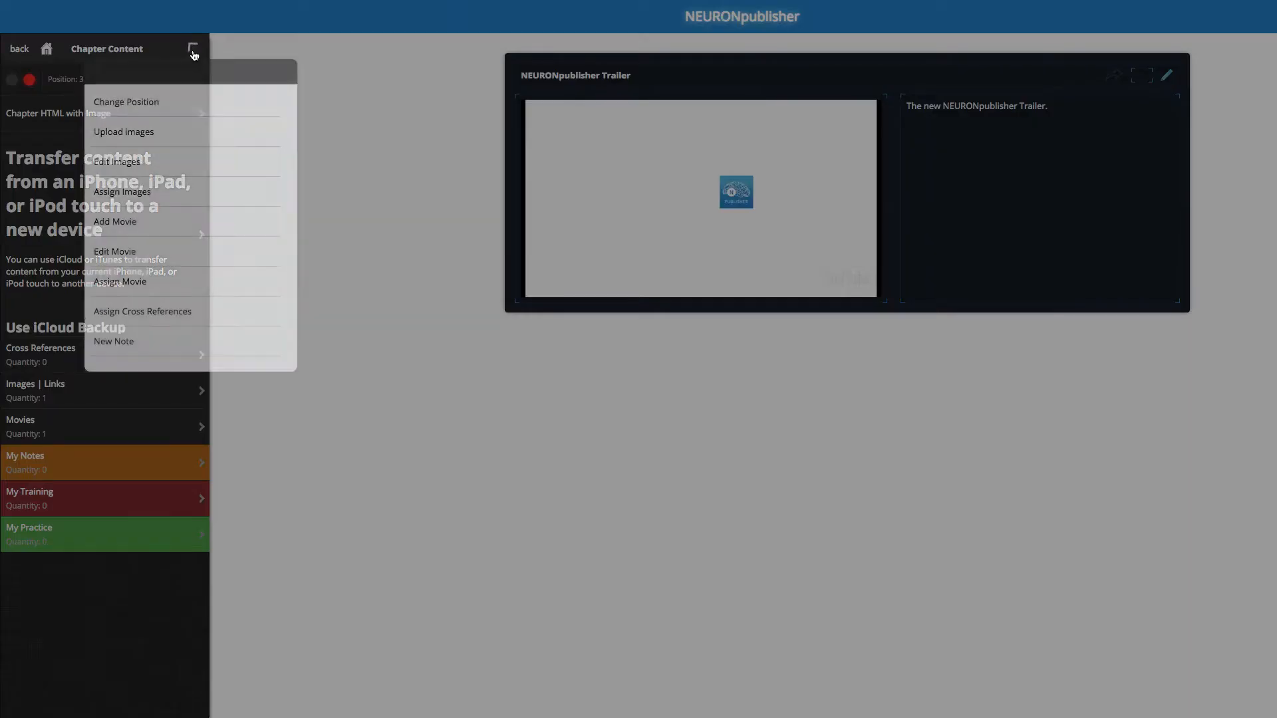
pyautogui.click(188, 221)
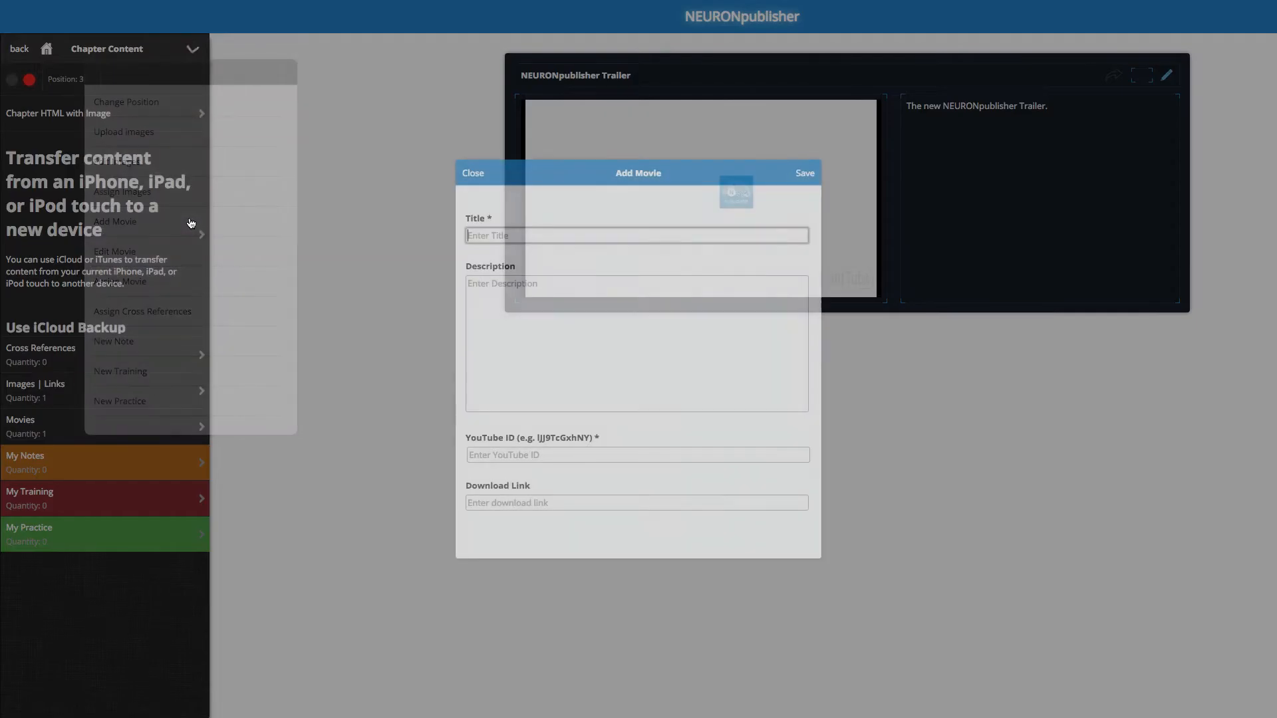
pyautogui.click(520, 457)
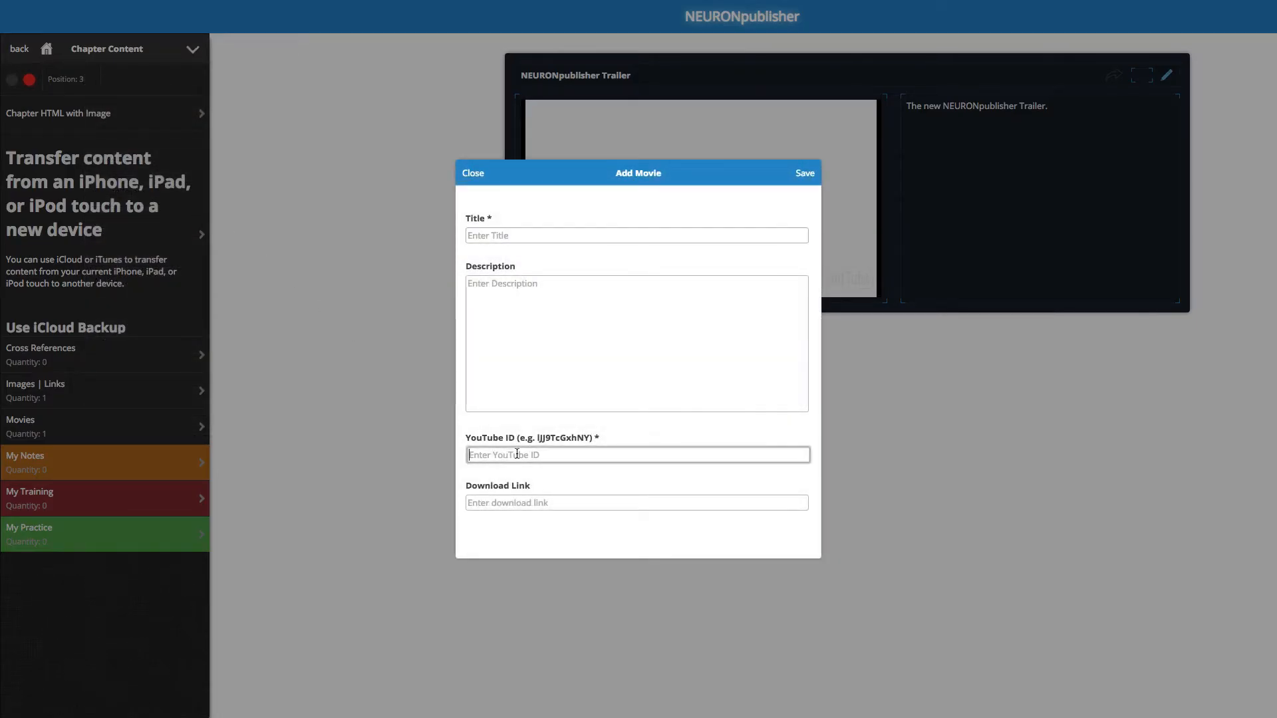
pyautogui.press('super+Tab')
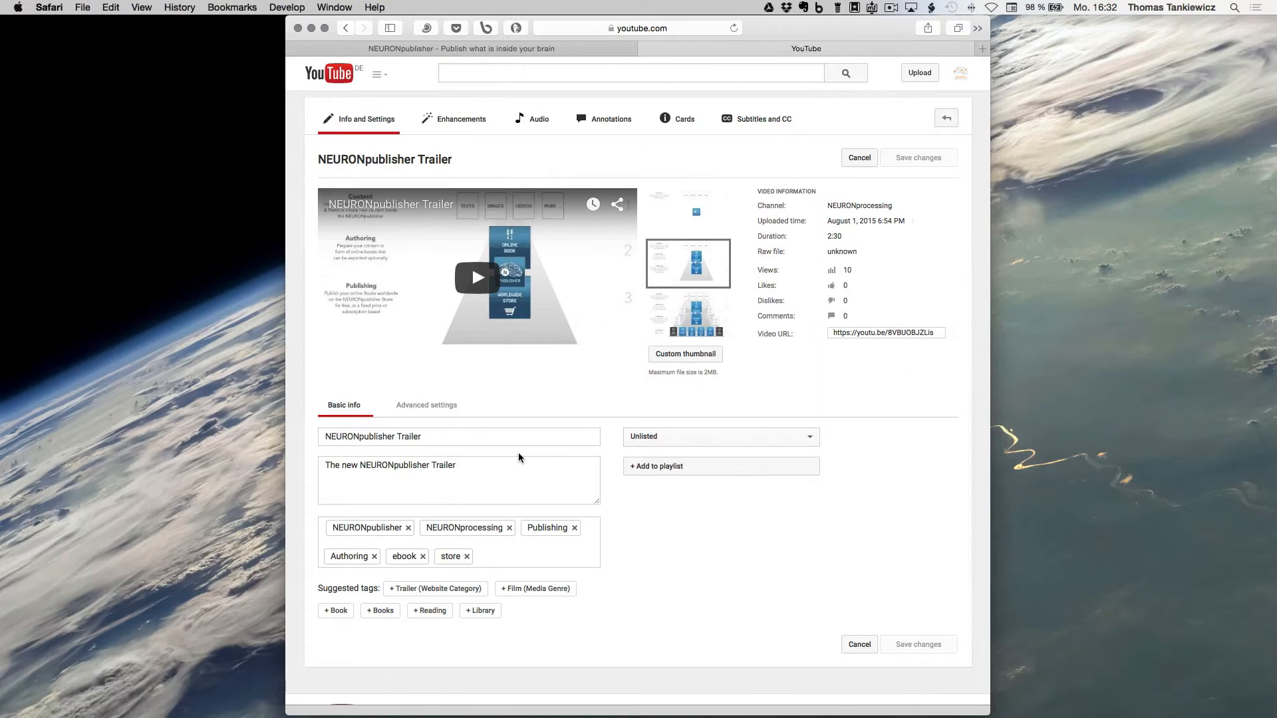
pyautogui.hscroll(-10, 504, 389)
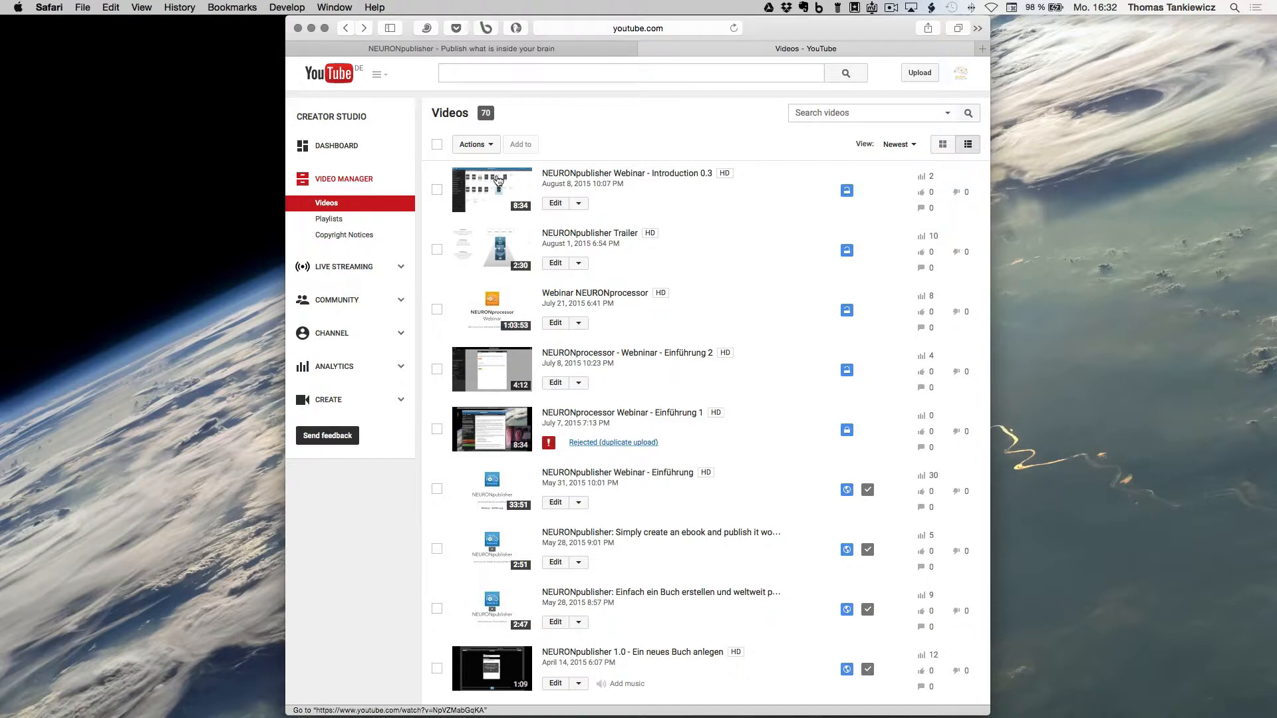
pyautogui.click(498, 179)
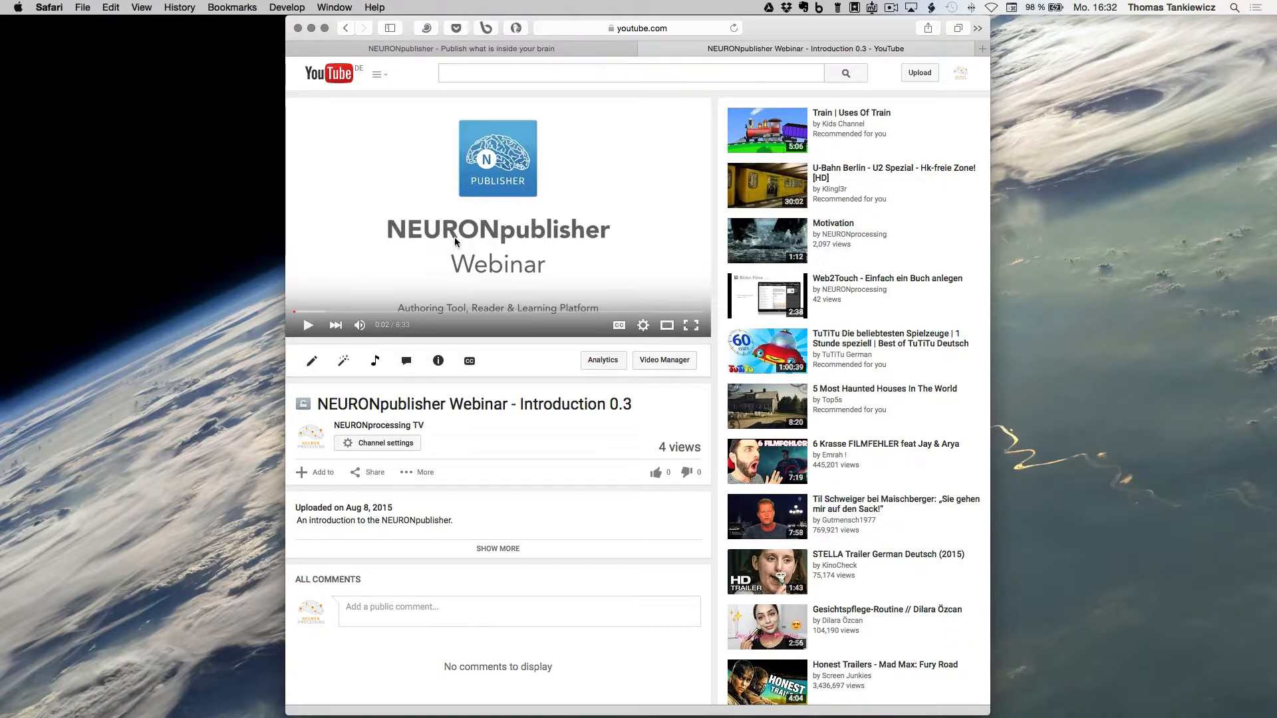
pyautogui.rightClick(482, 237)
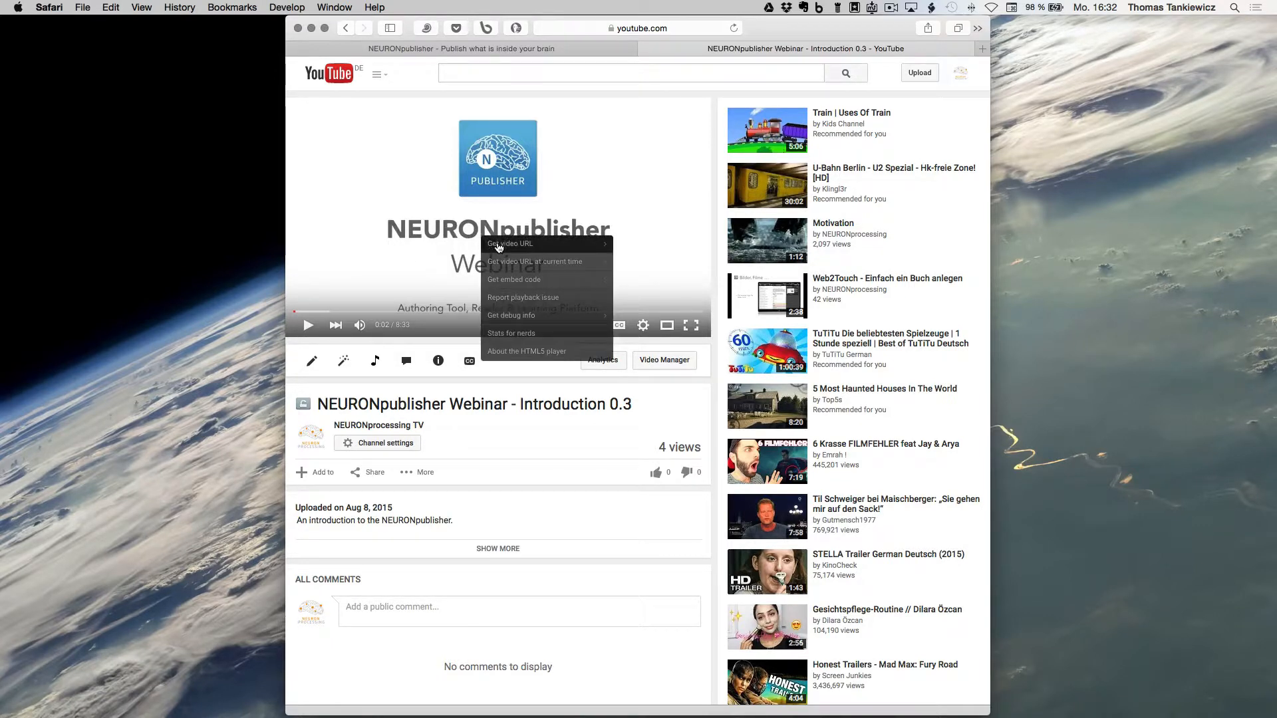
pyautogui.click(499, 245)
pyautogui.press('super+c')
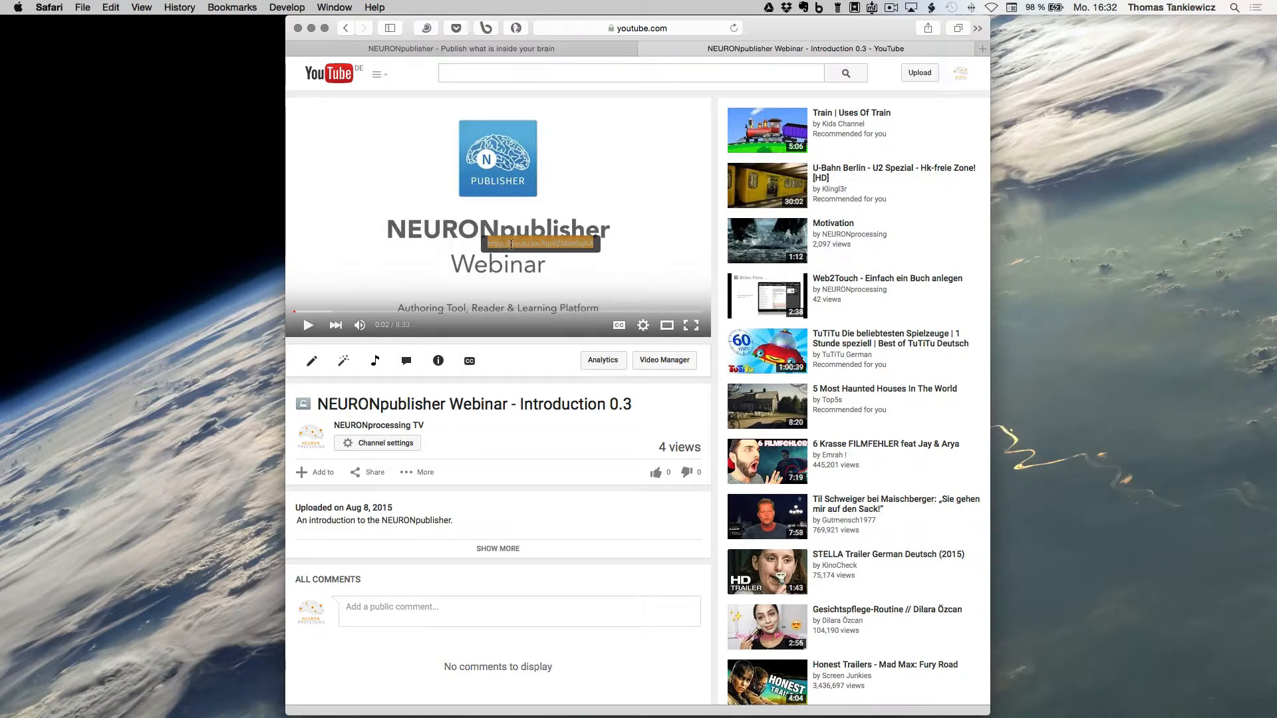
# Back in NEURONpublisher, paste the copied URL as the YouTube ID and trim it to NpVZMabGqKA
pyautogui.press('super+Tab')
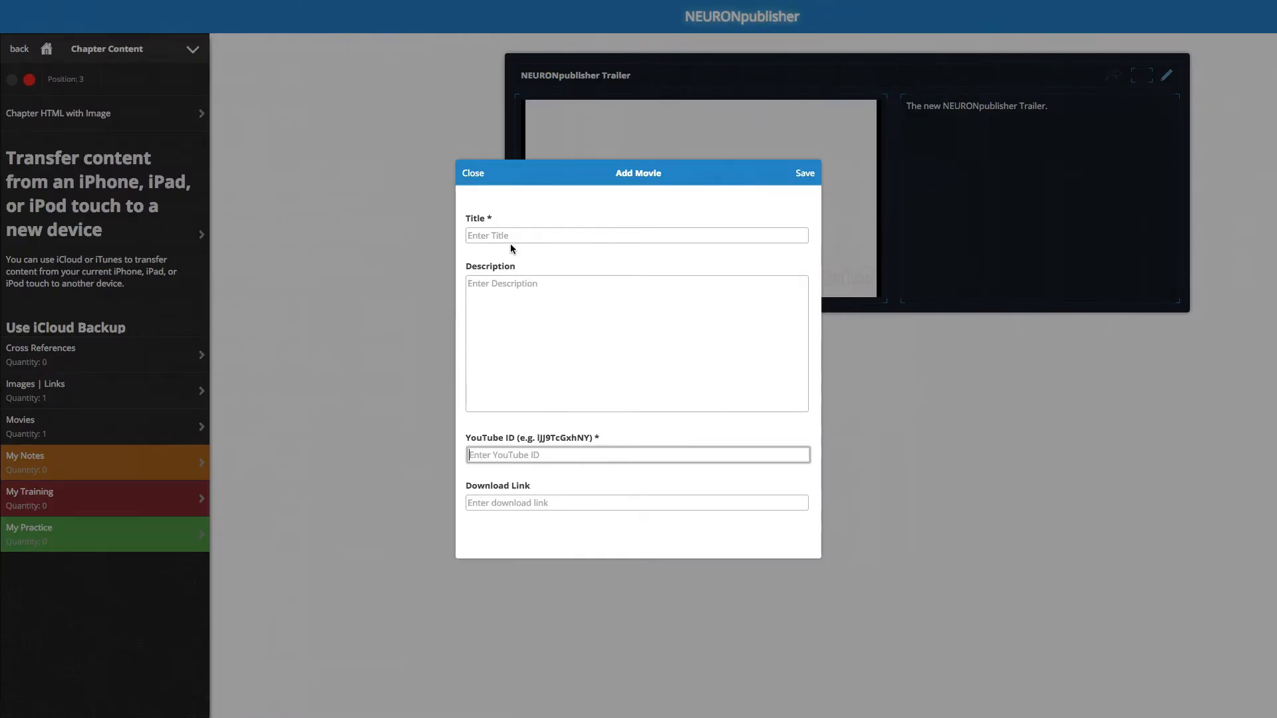
pyautogui.press('super+v')
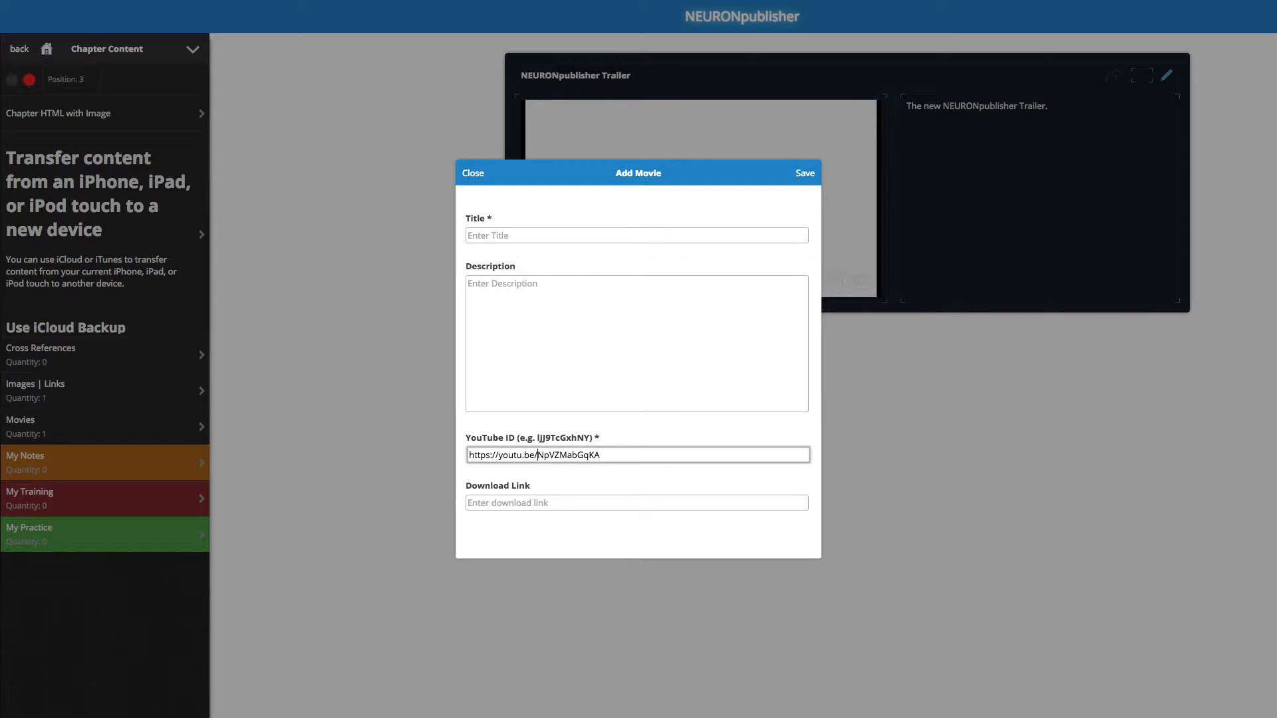
pyautogui.moveTo(537, 455); pyautogui.dragTo(468, 455)
pyautogui.press('BackSpace')
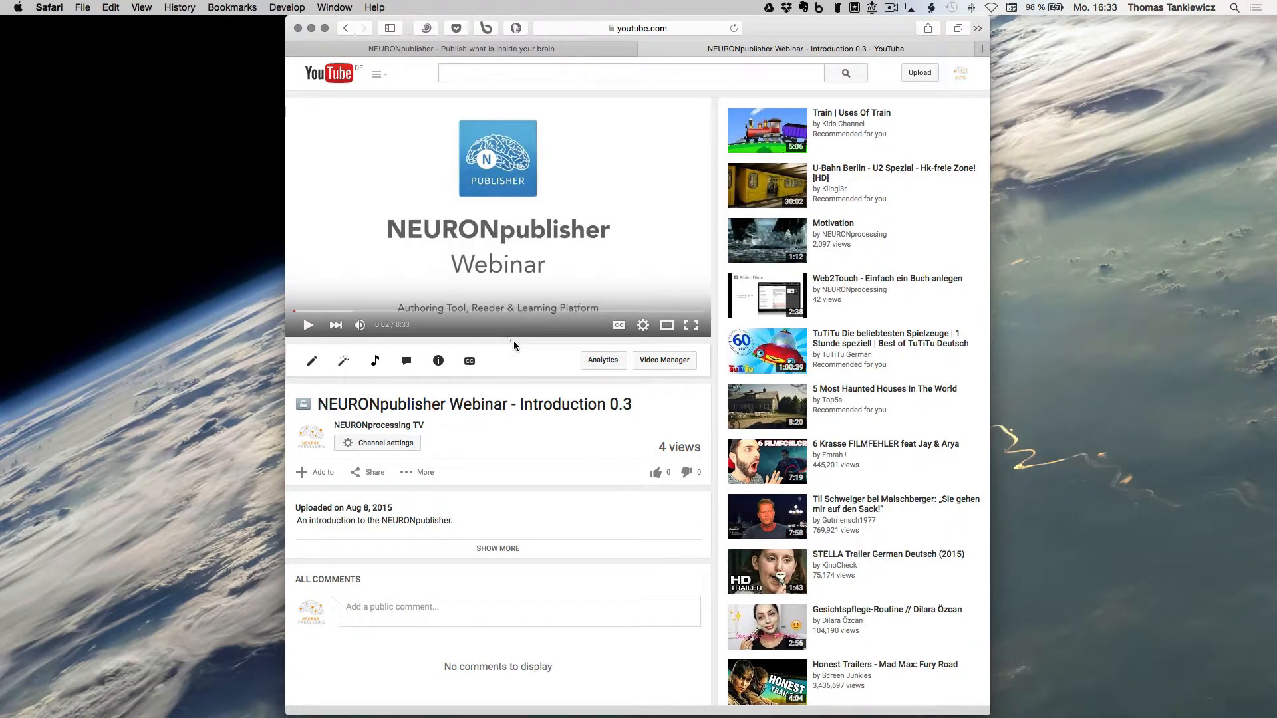
# Copy the webinar's title from the YouTube page in Safari into the movie's title in NEURONpublisher, shortened to "NEURONpublisher Webinar"
pyautogui.click(505, 407)
pyautogui.press('super+c')
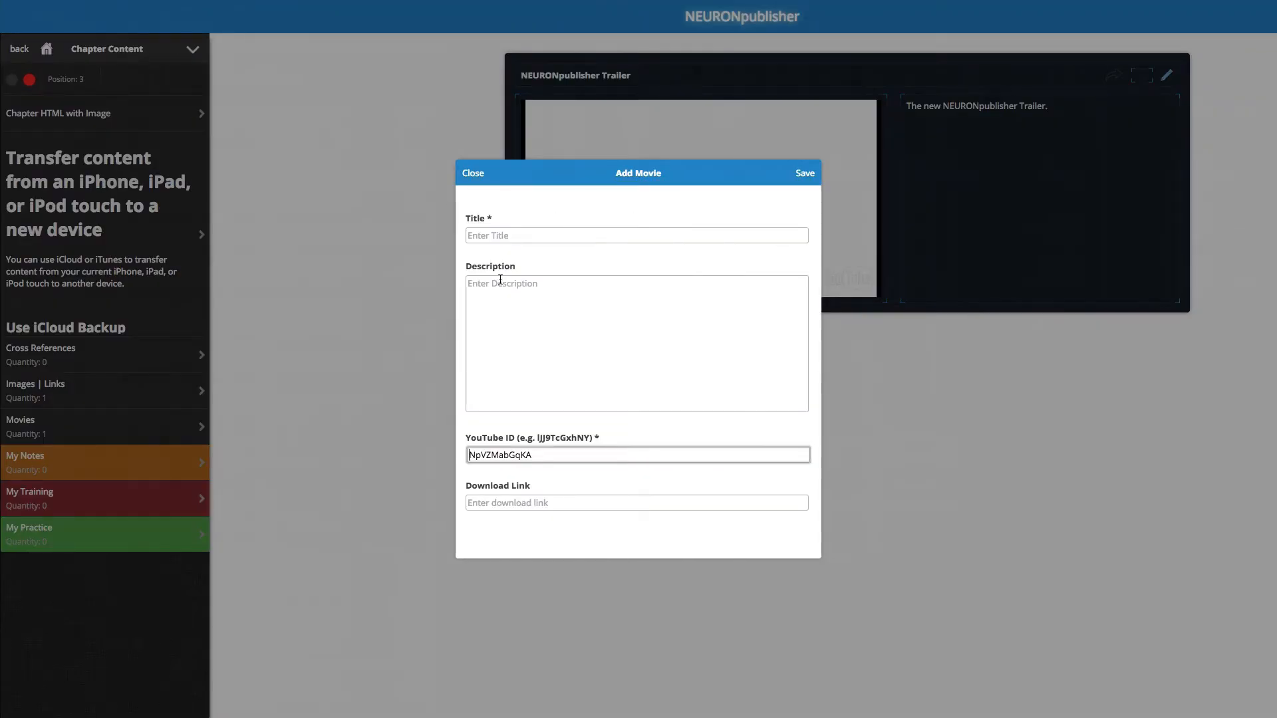
pyautogui.click(488, 235)
pyautogui.press('super+v')
pyautogui.hotkey('shift', 'alt', 'Left')
pyautogui.hotkey('shift', 'alt', 'Left')
pyautogui.hotkey('shift', 'alt', 'Left')
pyautogui.hotkey('shift', 'alt', 'Left')
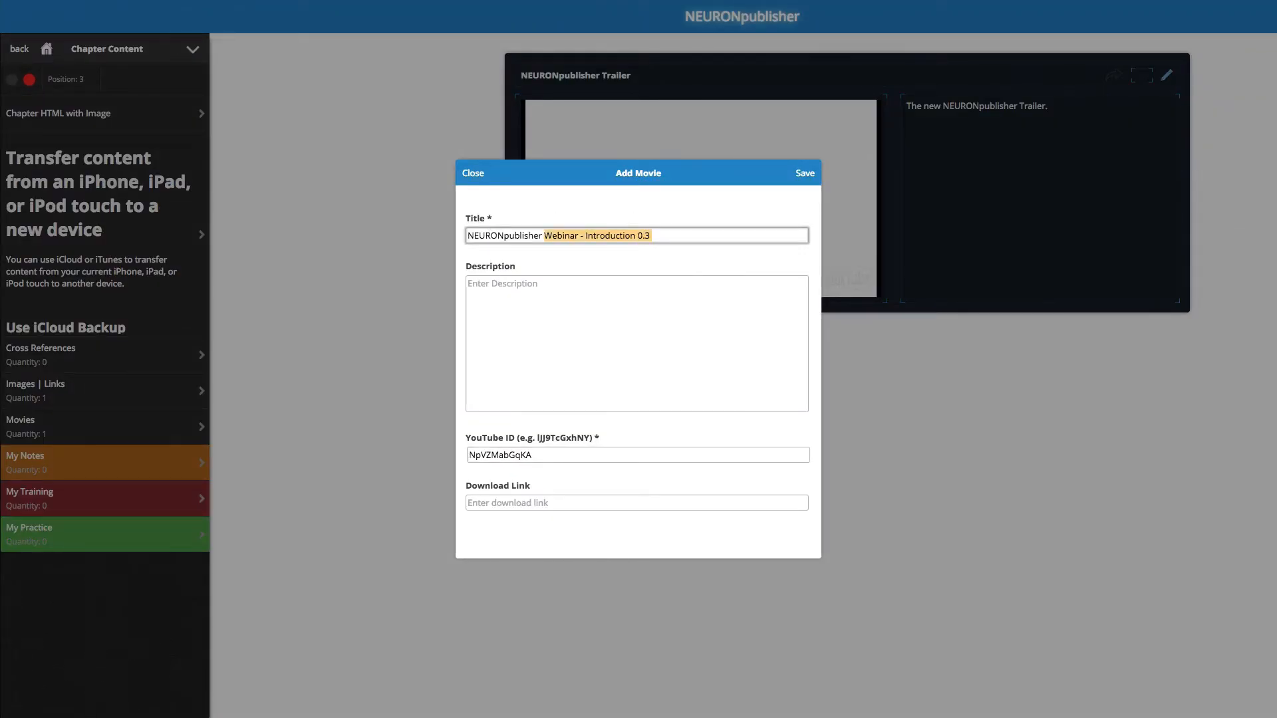
pyautogui.hotkey('shift', 'alt', 'Right')
pyautogui.press('BackSpace')
# Enter the description "... all you need to get started ...", save the movie, and close the form
pyautogui.click(516, 289)
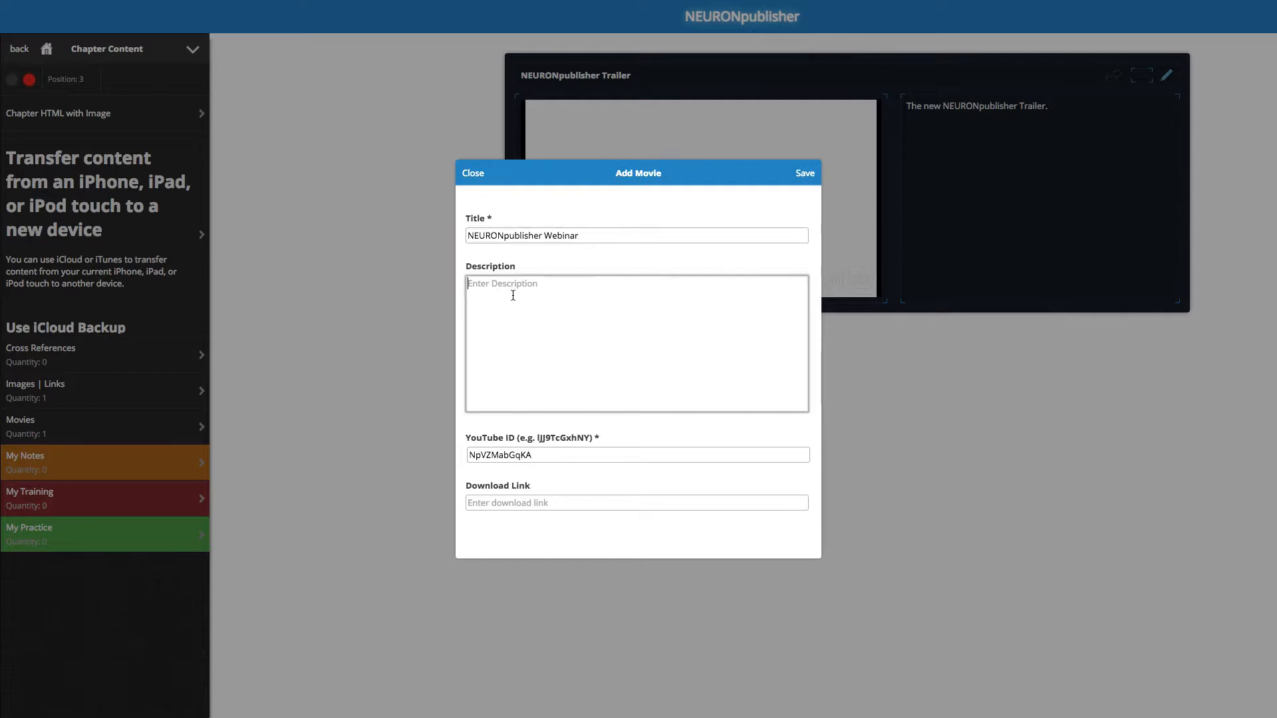
pyautogui.write('... all you need to get started ...')
pyautogui.click(806, 176)
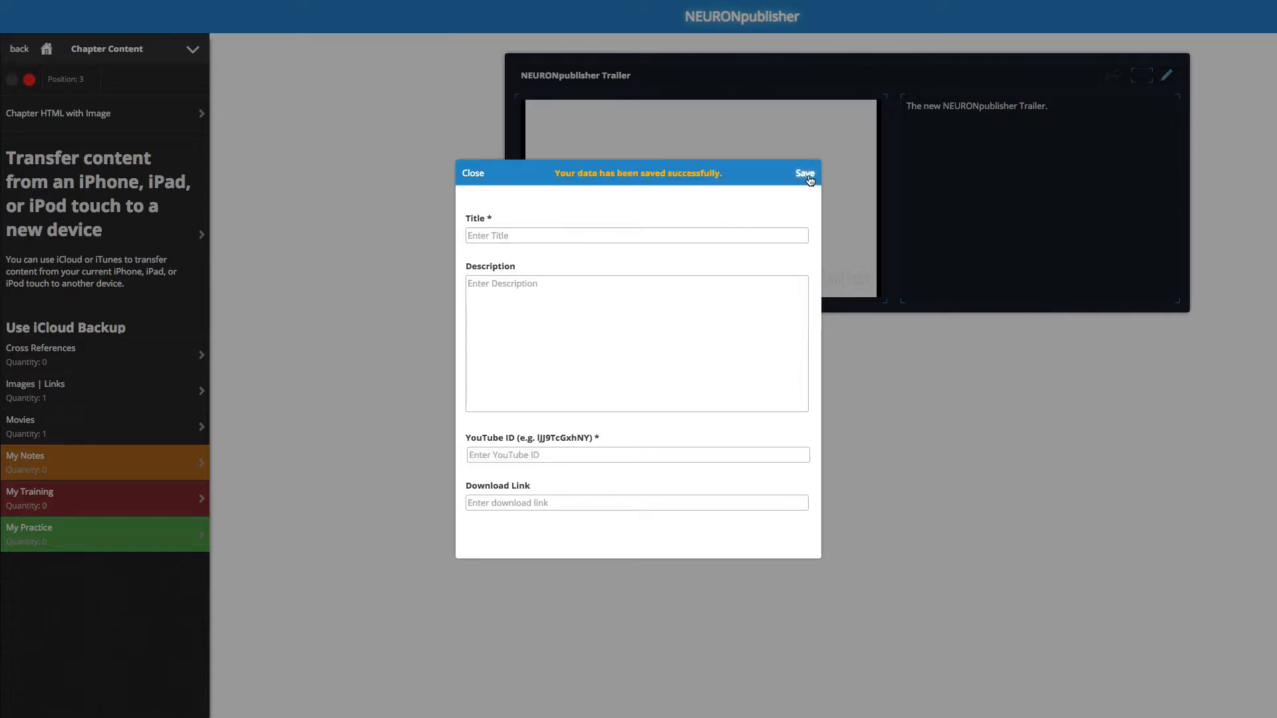
pyautogui.click(476, 177)
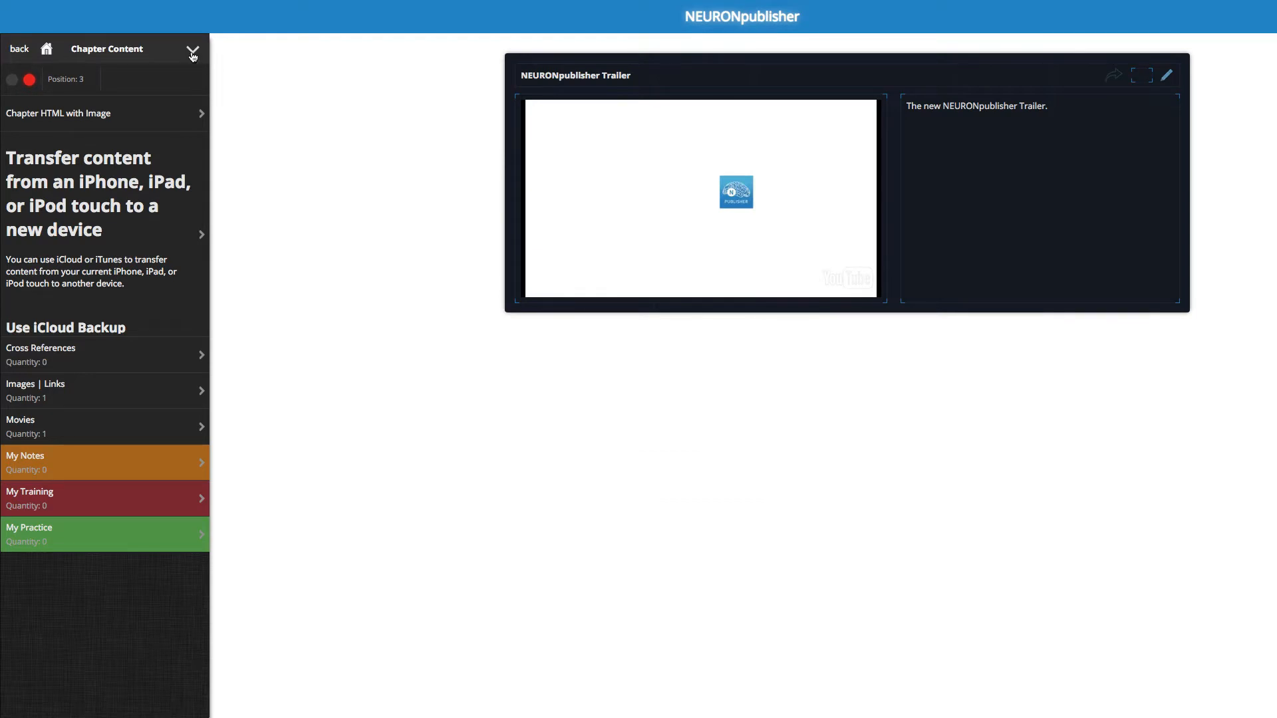
# Assign the "NEURONpublisher Webinar" movie described as "... all you need to get started ..." to the chapter
pyautogui.click(194, 53)
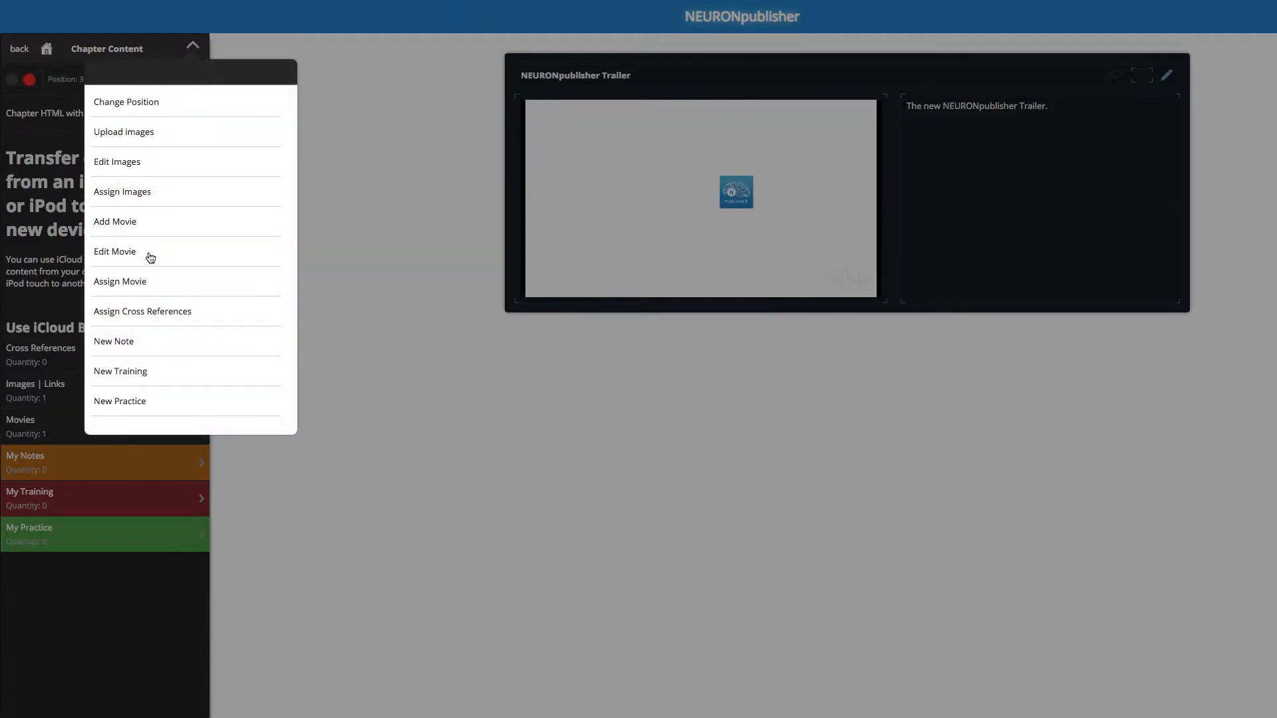
pyautogui.click(166, 280)
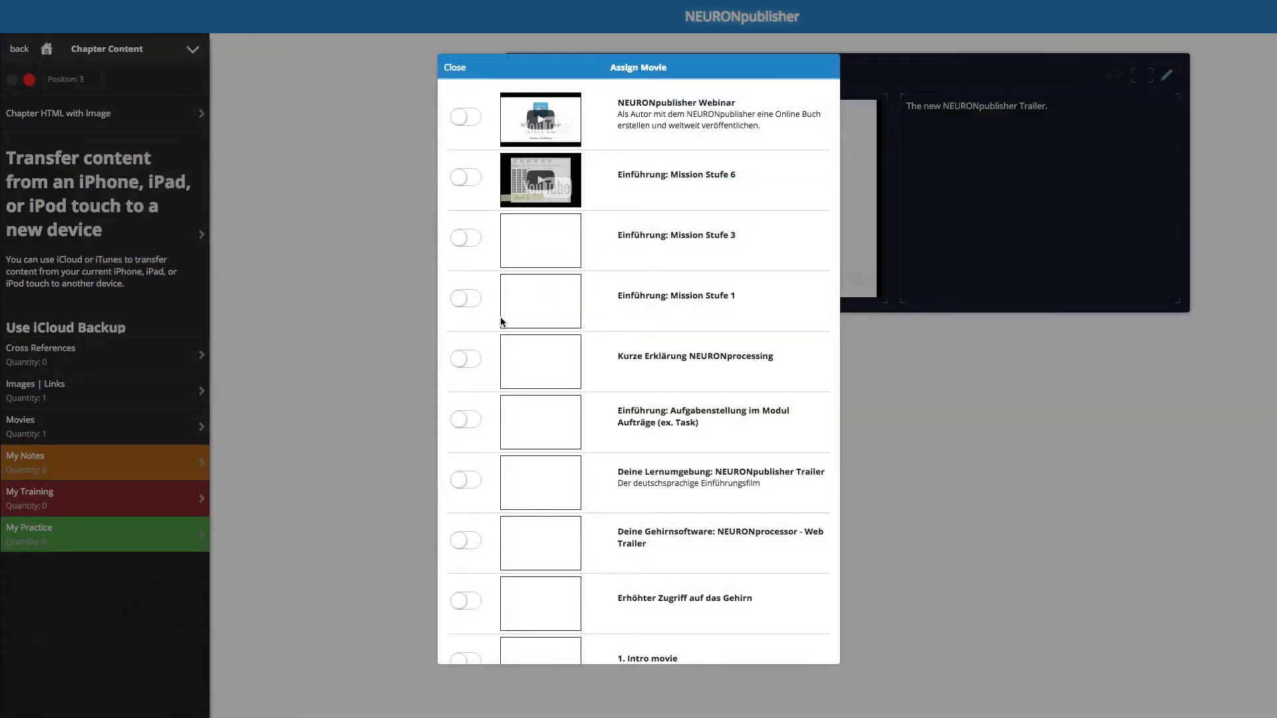
pyautogui.scroll(-10, 712, 375)
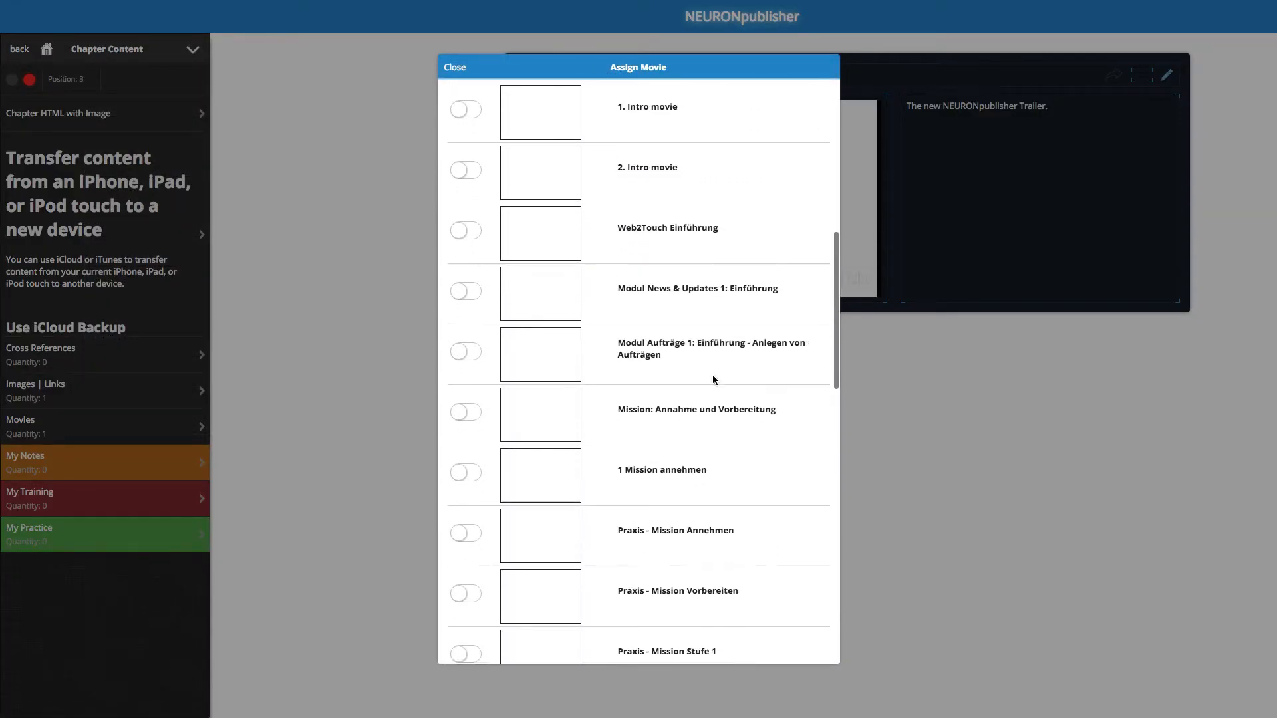
pyautogui.scroll(-10, 713, 380)
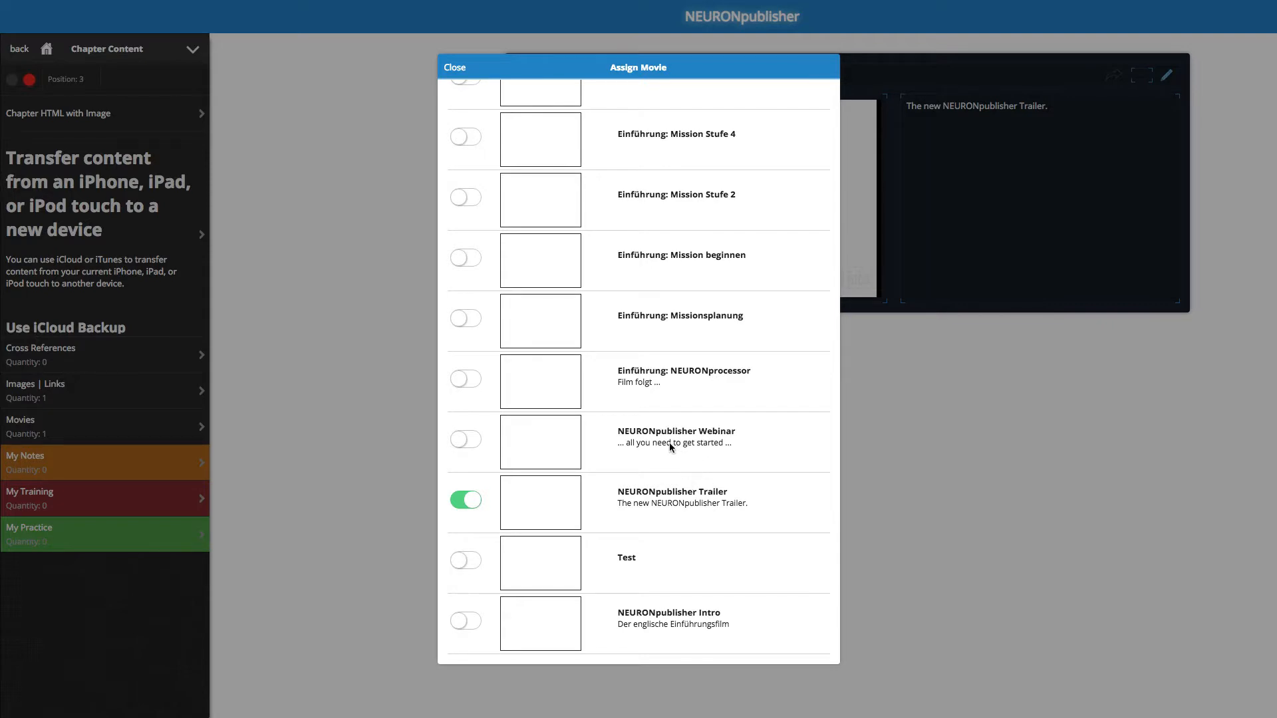
pyautogui.click(476, 440)
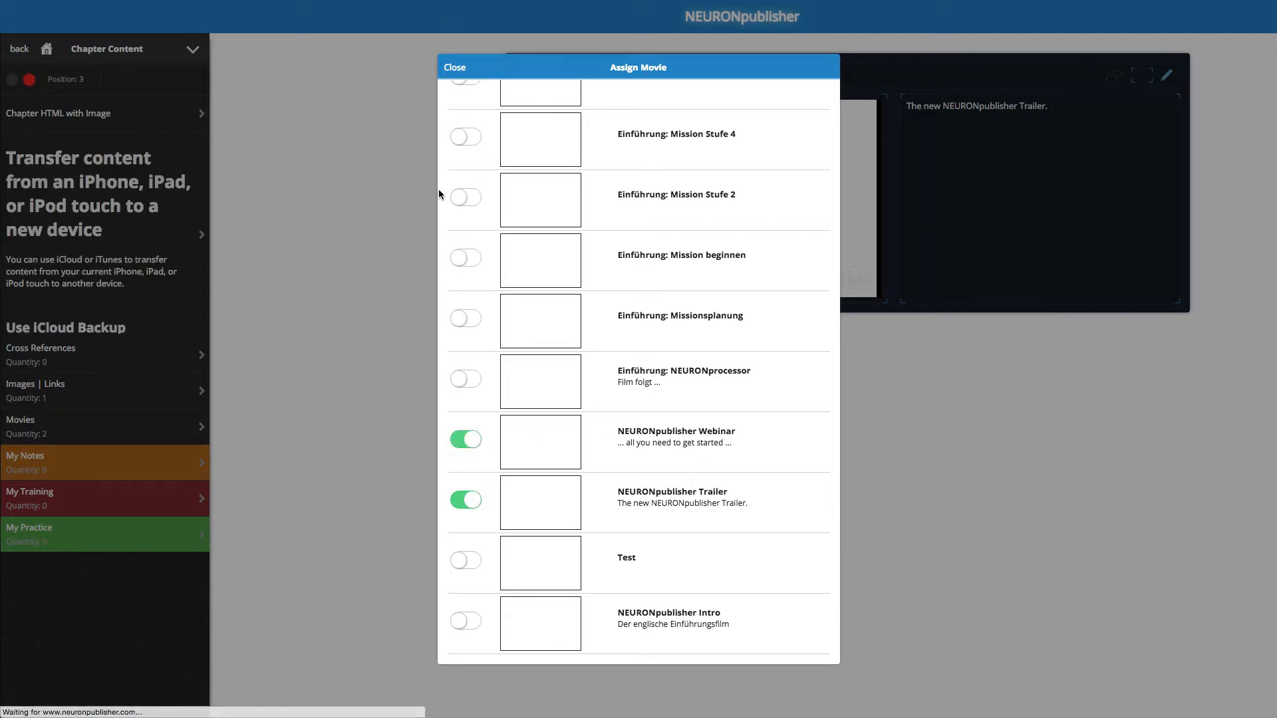
# Close the movie assignment and open the cross-reference assignment for Chapter one
pyautogui.click(455, 69)
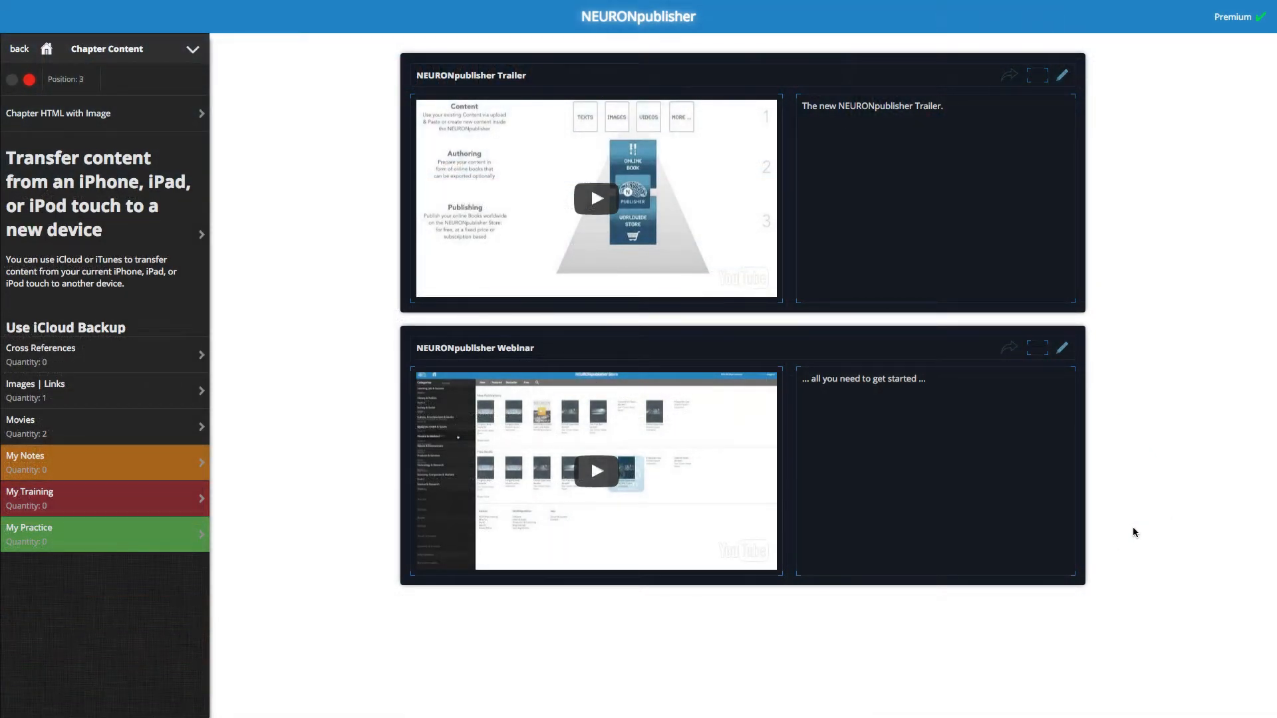
pyautogui.click(18, 52)
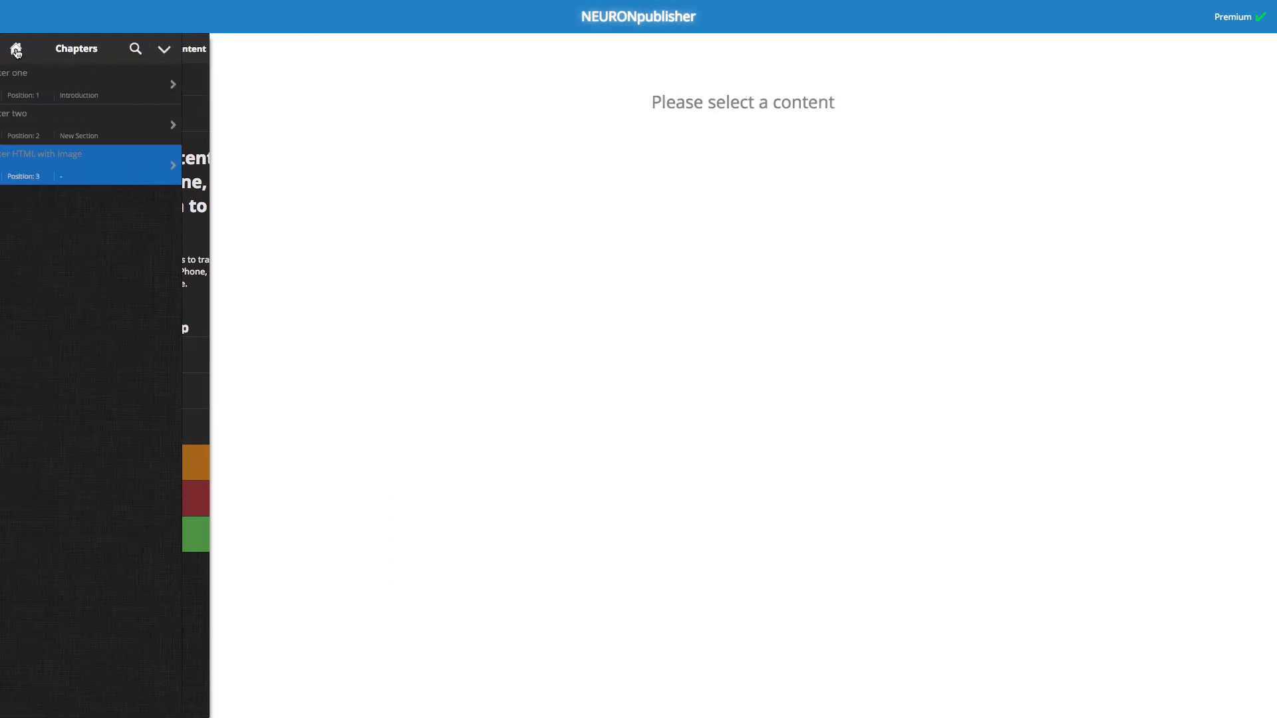
pyautogui.click(51, 91)
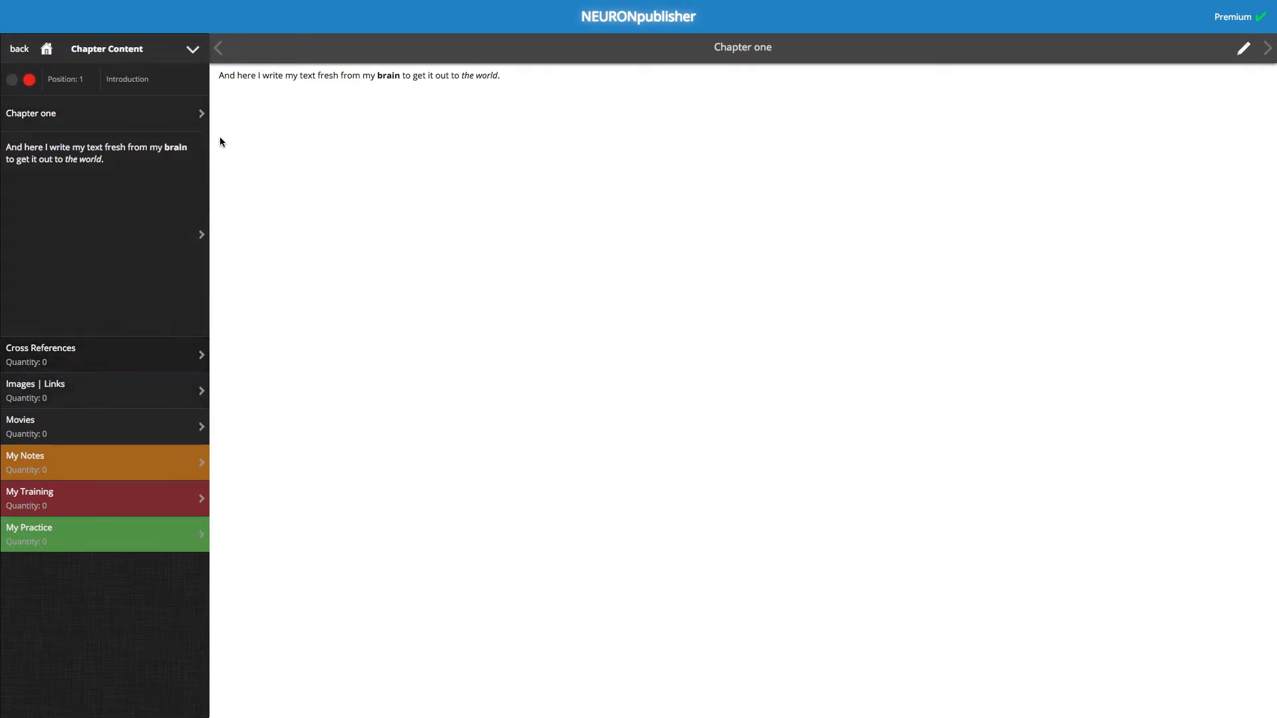
pyautogui.click(194, 50)
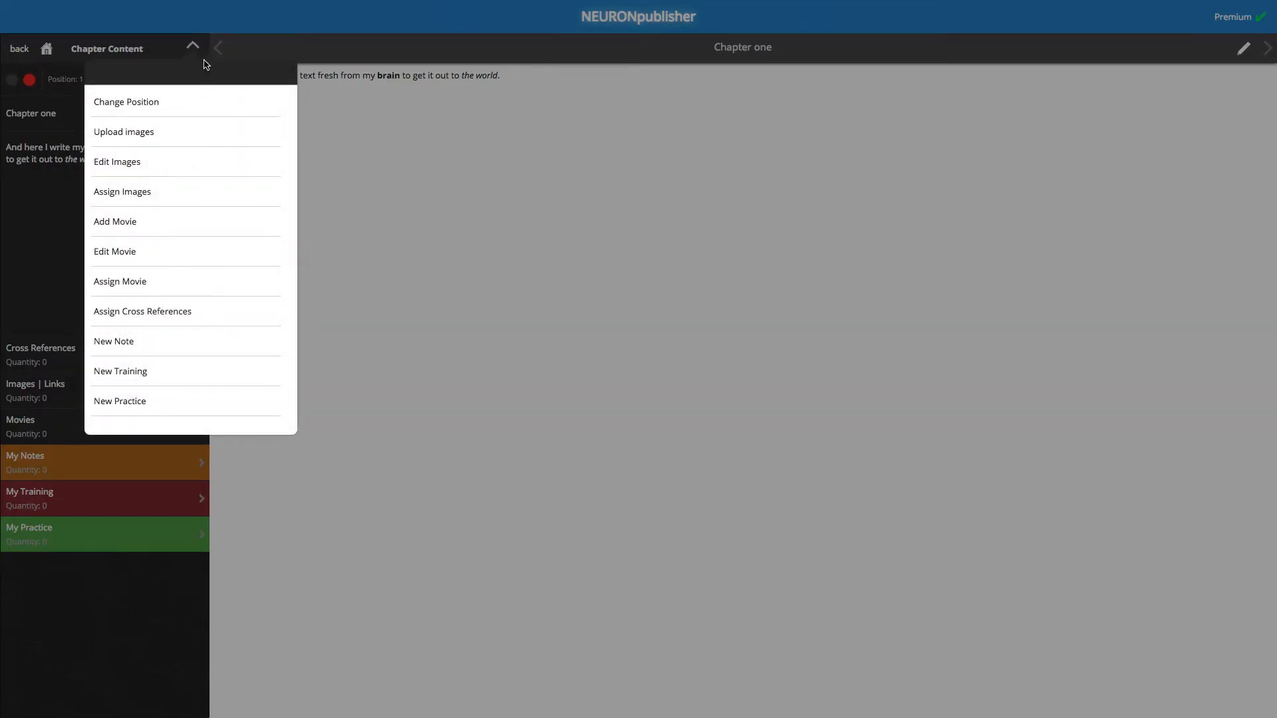
pyautogui.click(210, 319)
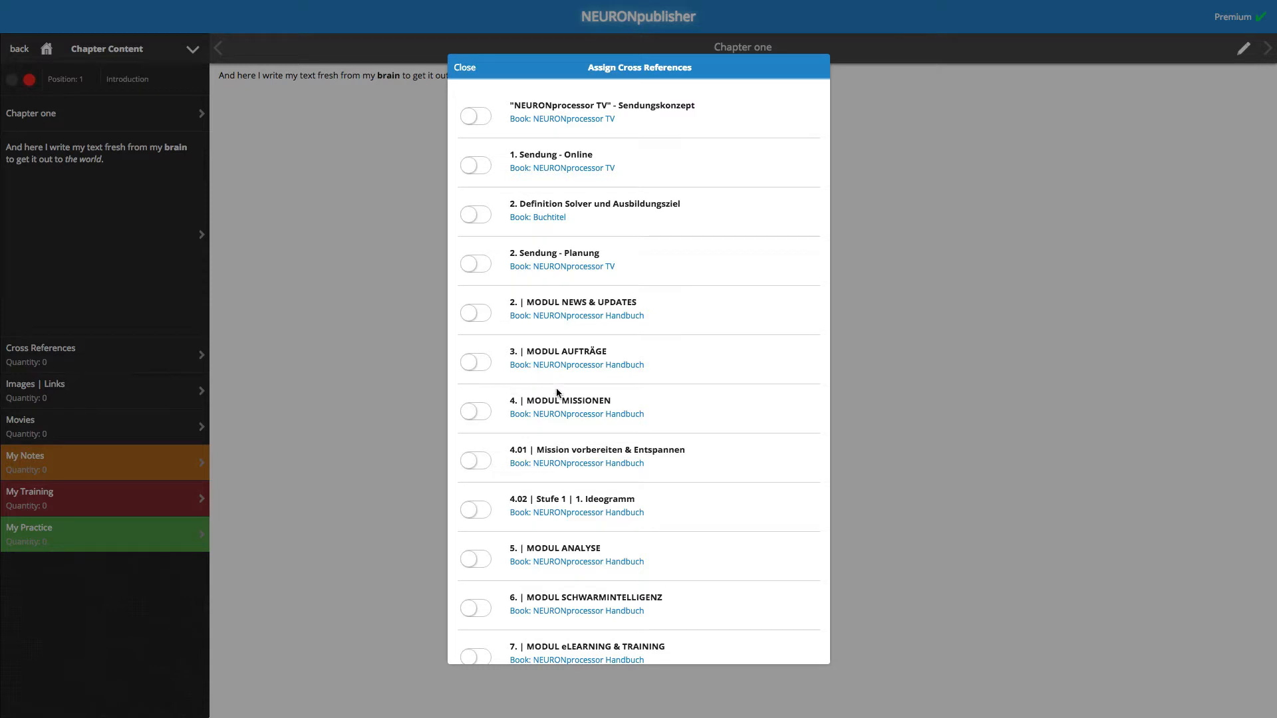
# Assign "Chapter HTML with Image" and "Chapter two" from Test Book 1 as cross references to Chapter one, and close the assignment list
pyautogui.scroll(-15, 607, 433)
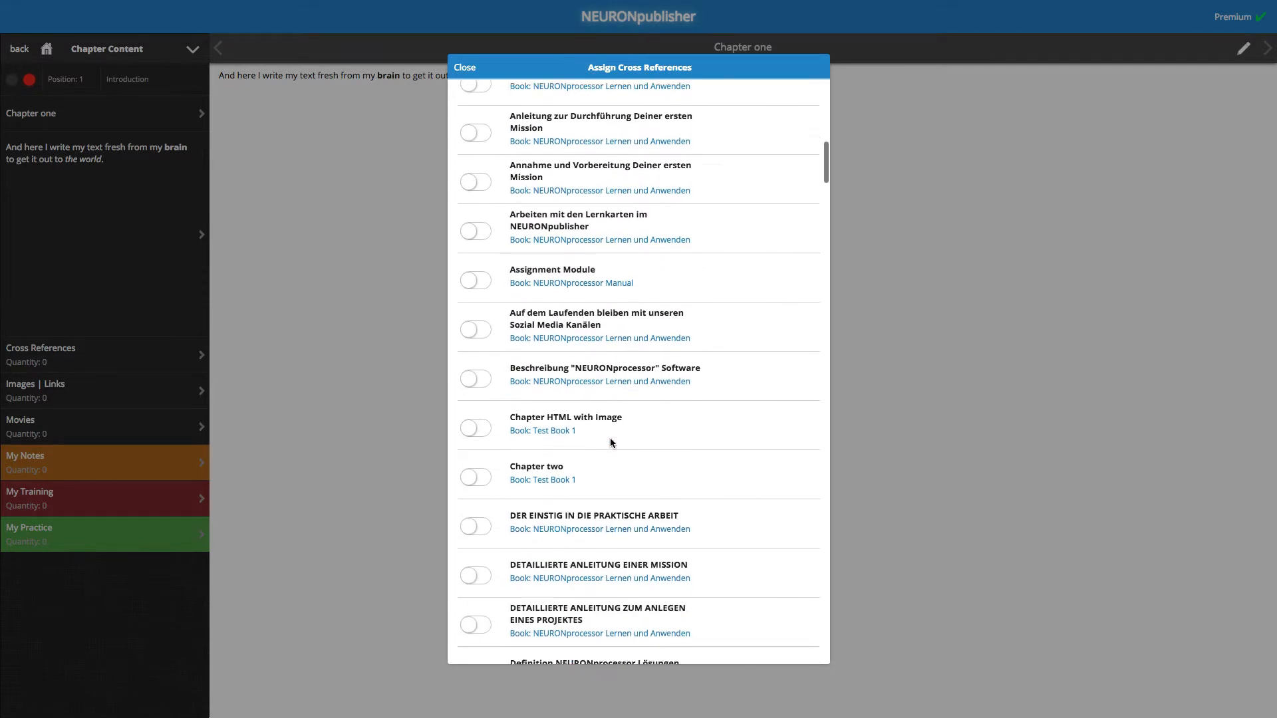
pyautogui.scroll(-2, 612, 442)
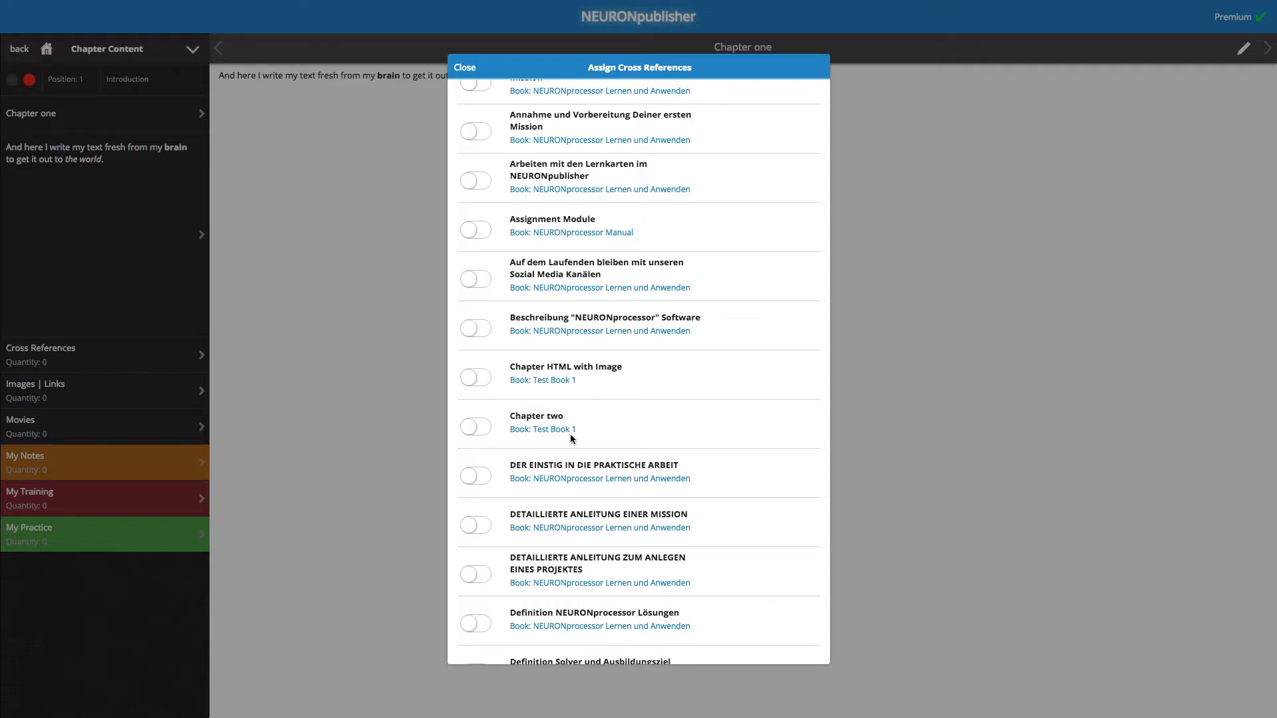
pyautogui.scroll(3, 570, 437)
pyautogui.scroll(-15, 571, 437)
pyautogui.scroll(-10, 570, 438)
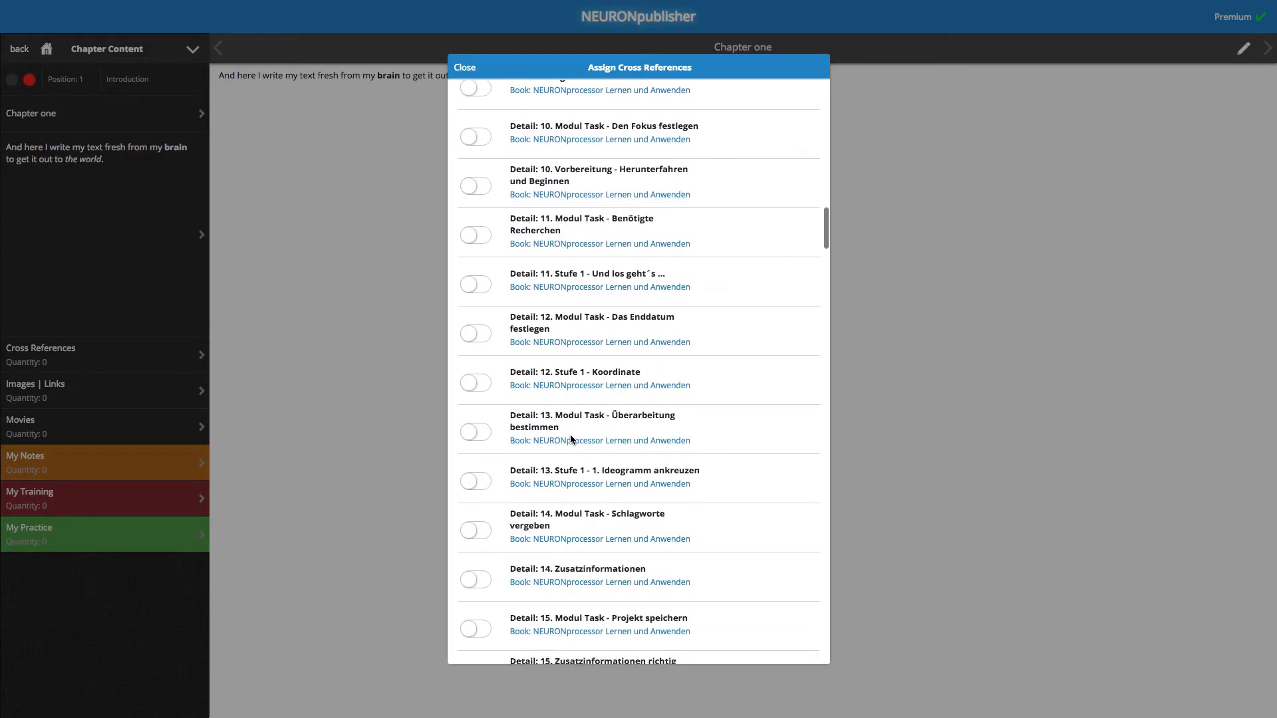
pyautogui.scroll(7, 571, 439)
pyautogui.scroll(8, 571, 439)
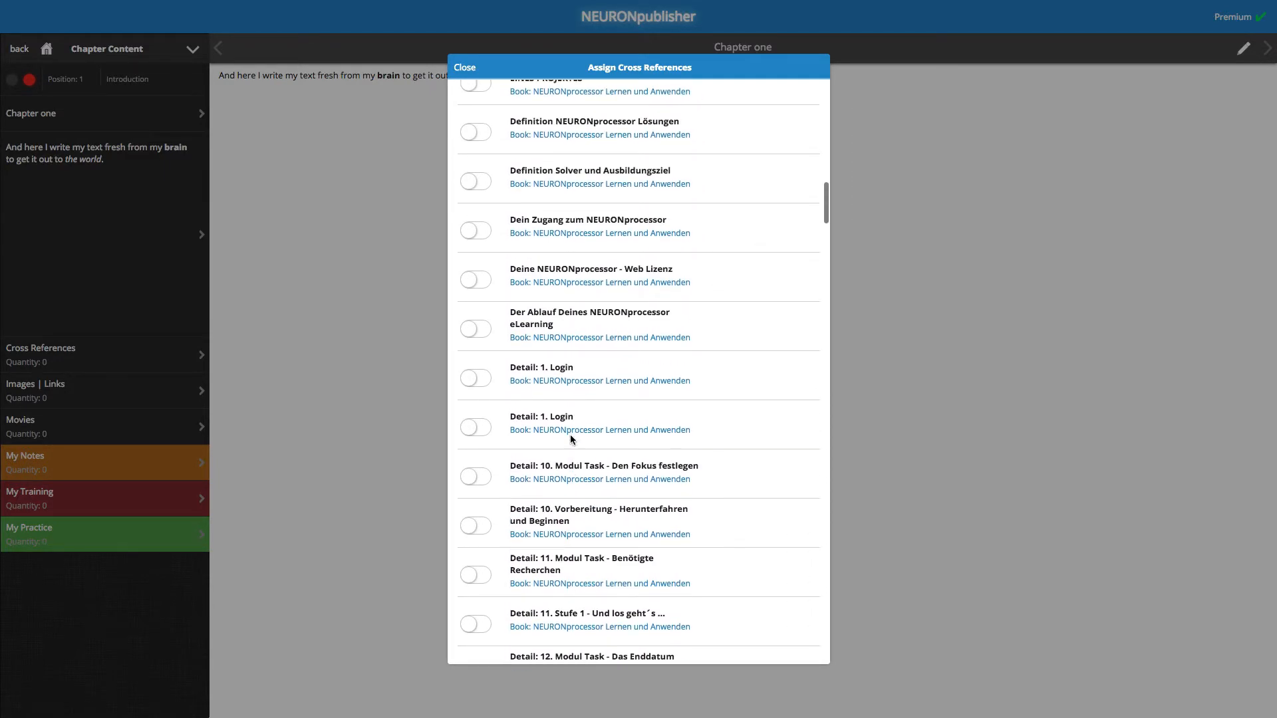
pyautogui.scroll(-4, 570, 439)
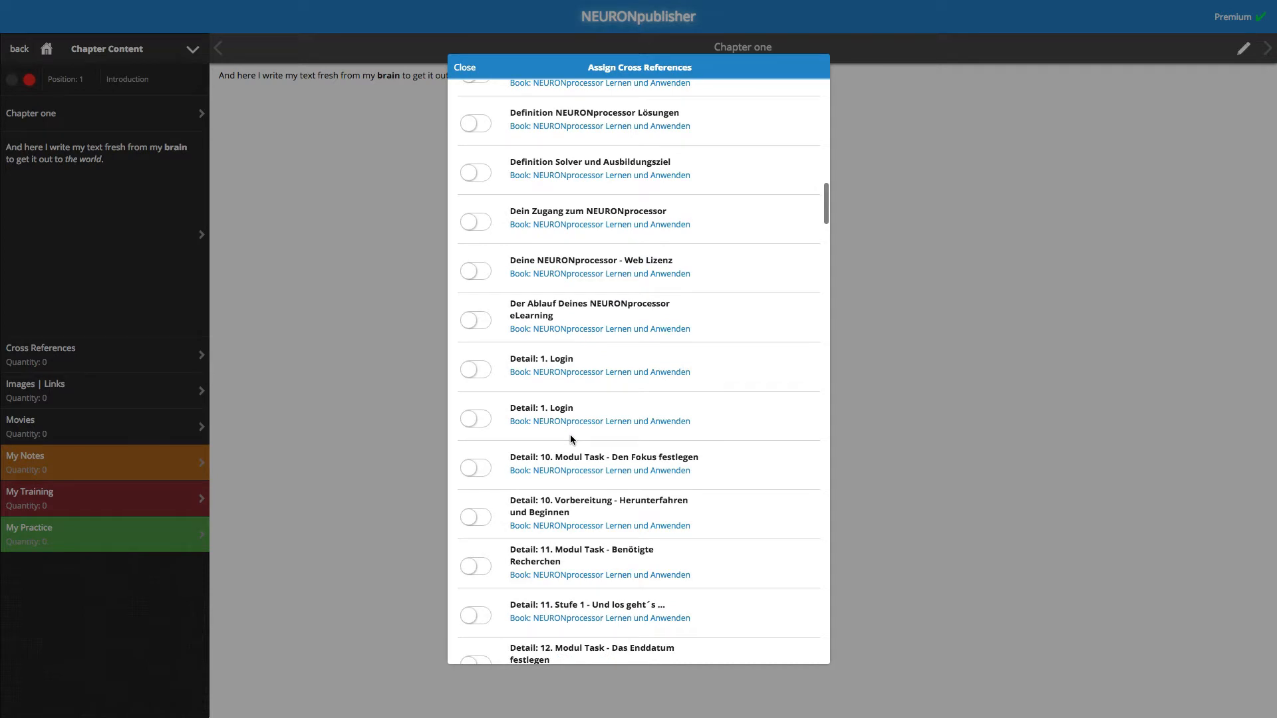
pyautogui.scroll(8, 571, 439)
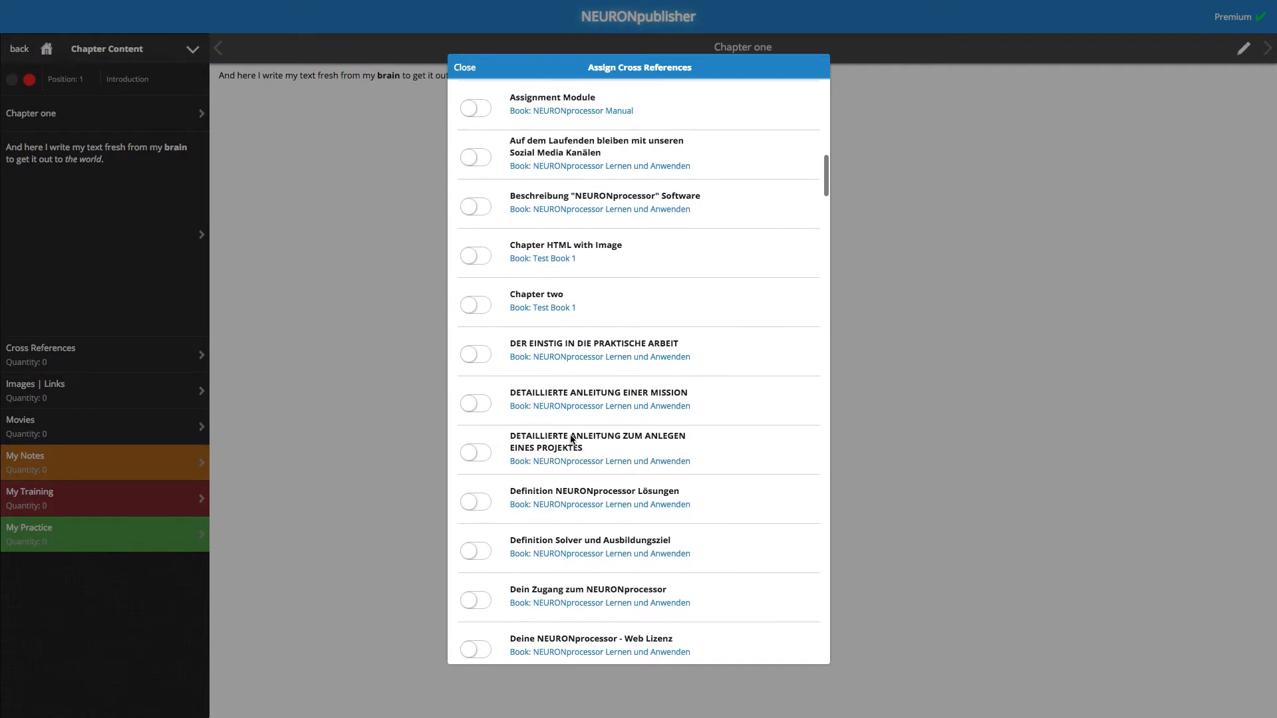
pyautogui.scroll(1, 570, 436)
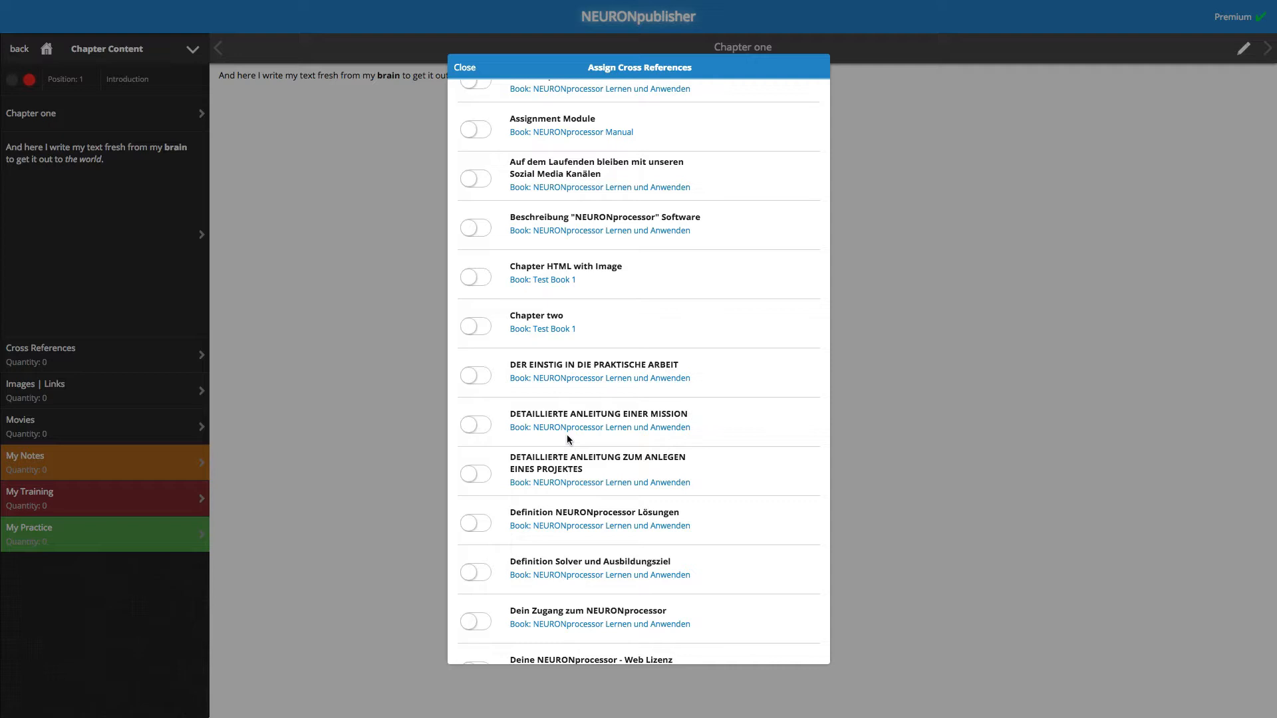
pyautogui.click(482, 282)
pyautogui.click(482, 327)
pyautogui.click(463, 67)
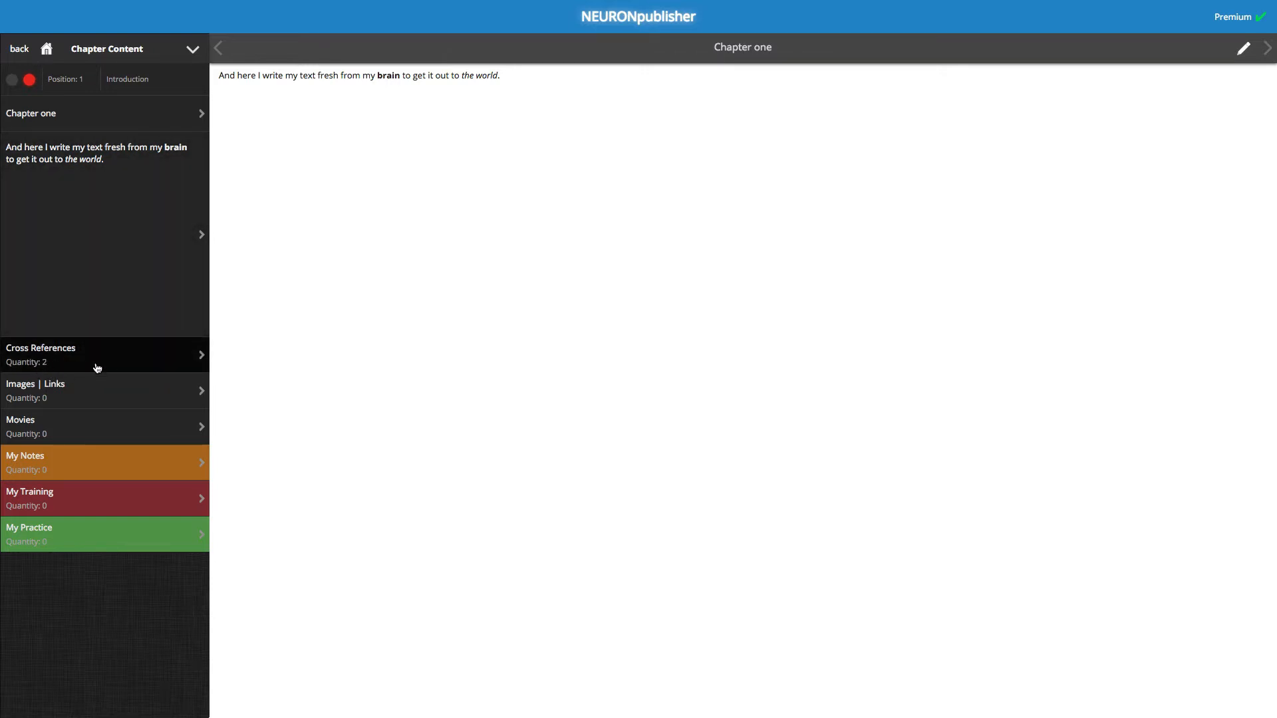
# Show Chapter one's cross references and read through the referenced Chapter two in the enlarged view
pyautogui.click(126, 363)
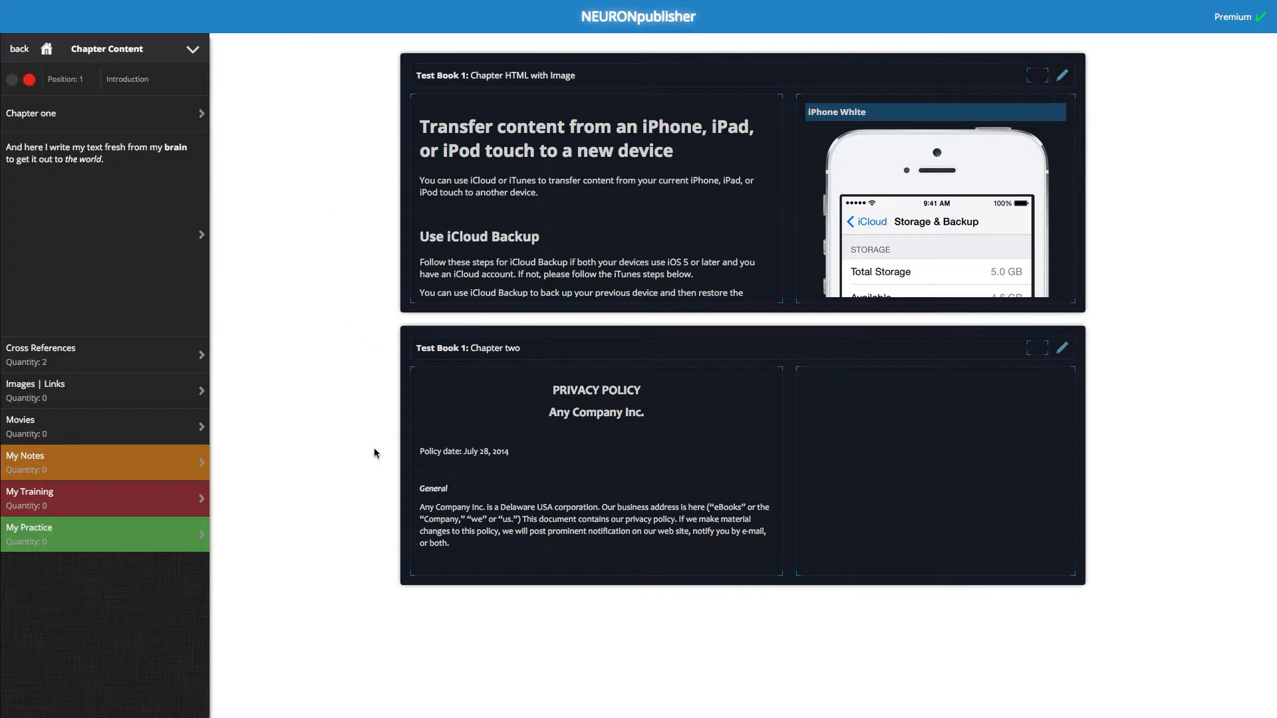
pyautogui.click(509, 426)
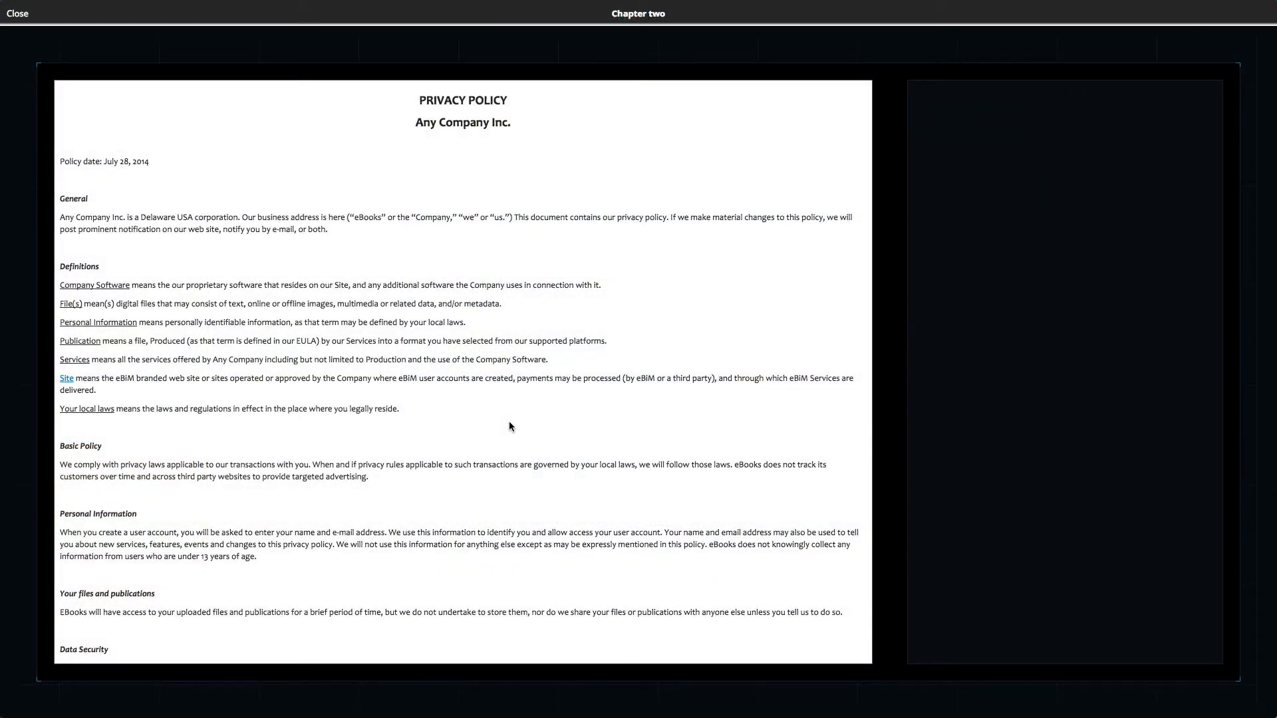
pyautogui.scroll(-6, 509, 426)
pyautogui.scroll(5, 508, 426)
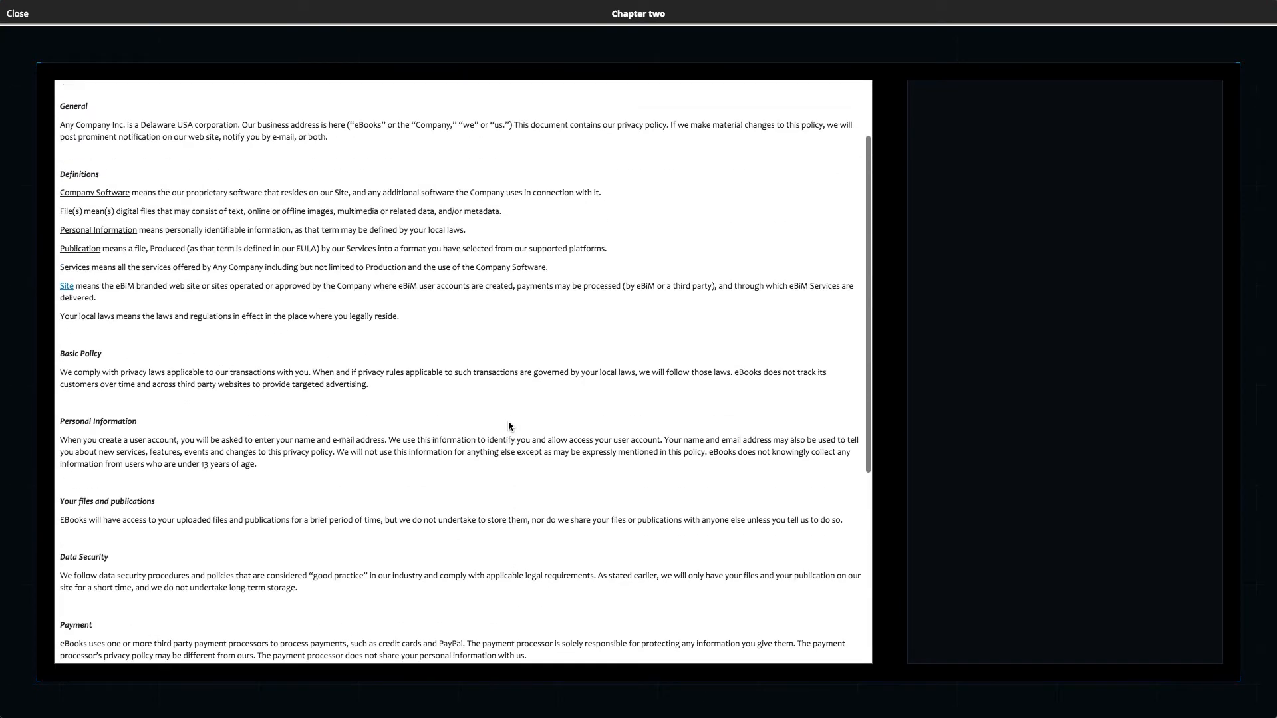
pyautogui.scroll(2, 509, 423)
pyautogui.scroll(-6, 508, 423)
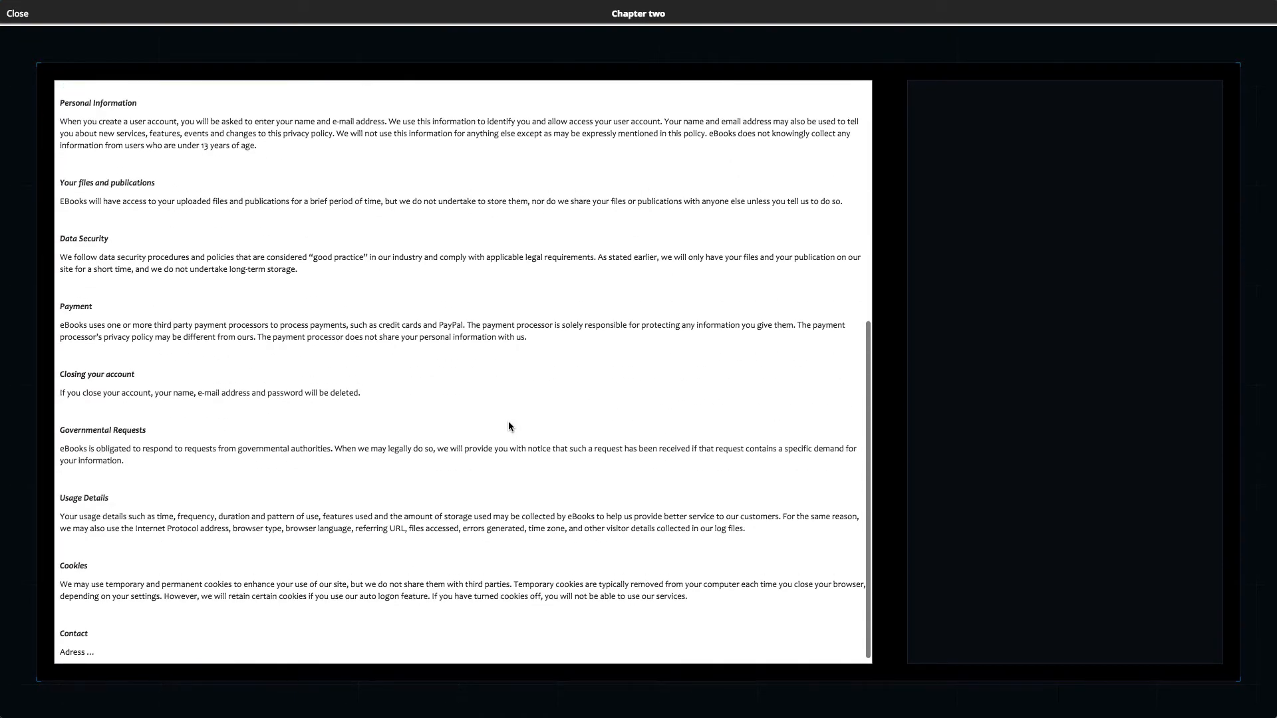
pyautogui.scroll(7, 508, 426)
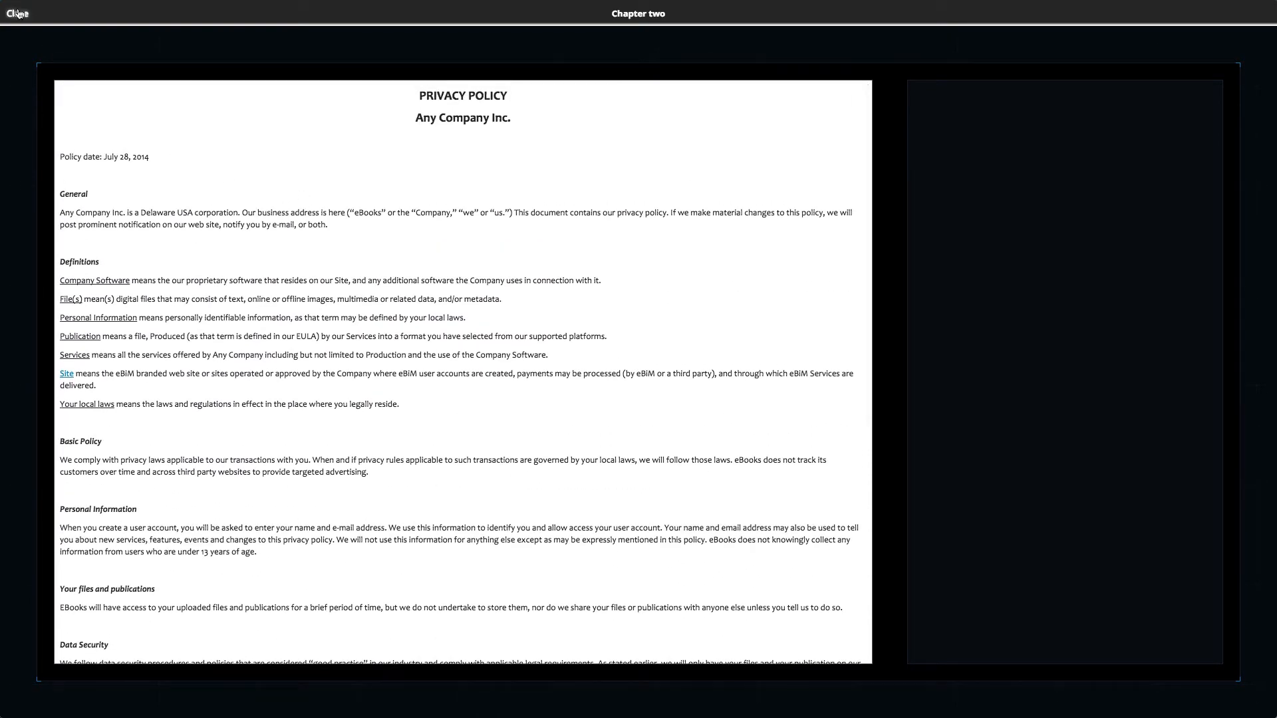
pyautogui.click(18, 13)
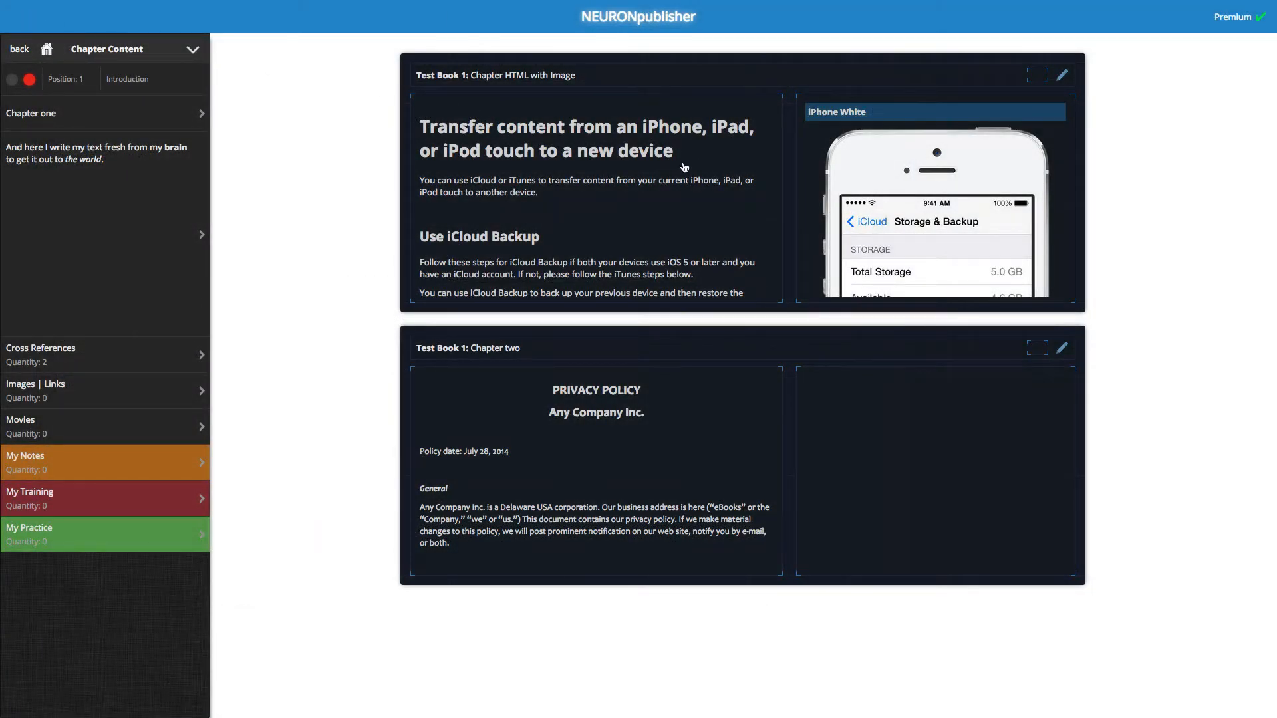
# View the referenced "Chapter HTML with Image" enlarged, including its "iPhone White" image at full size
pyautogui.click(683, 167)
pyautogui.scroll(-4, 657, 325)
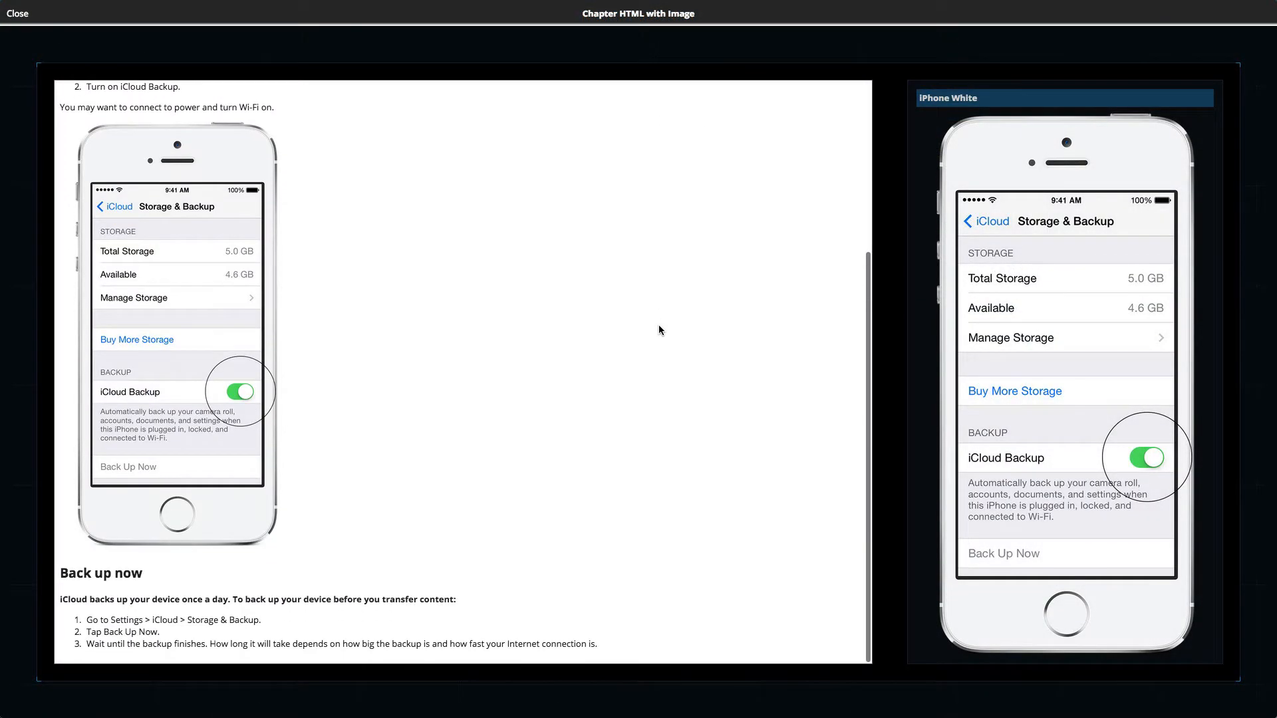
pyautogui.scroll(4, 658, 330)
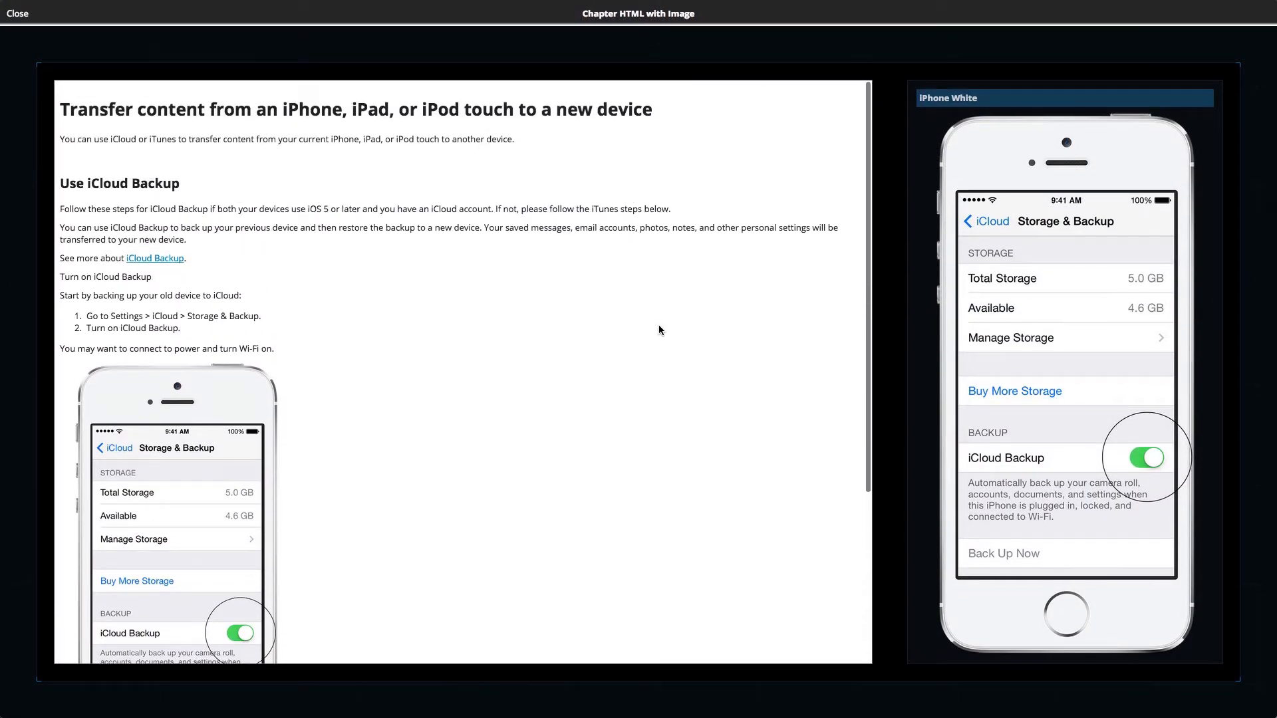
pyautogui.click(1037, 300)
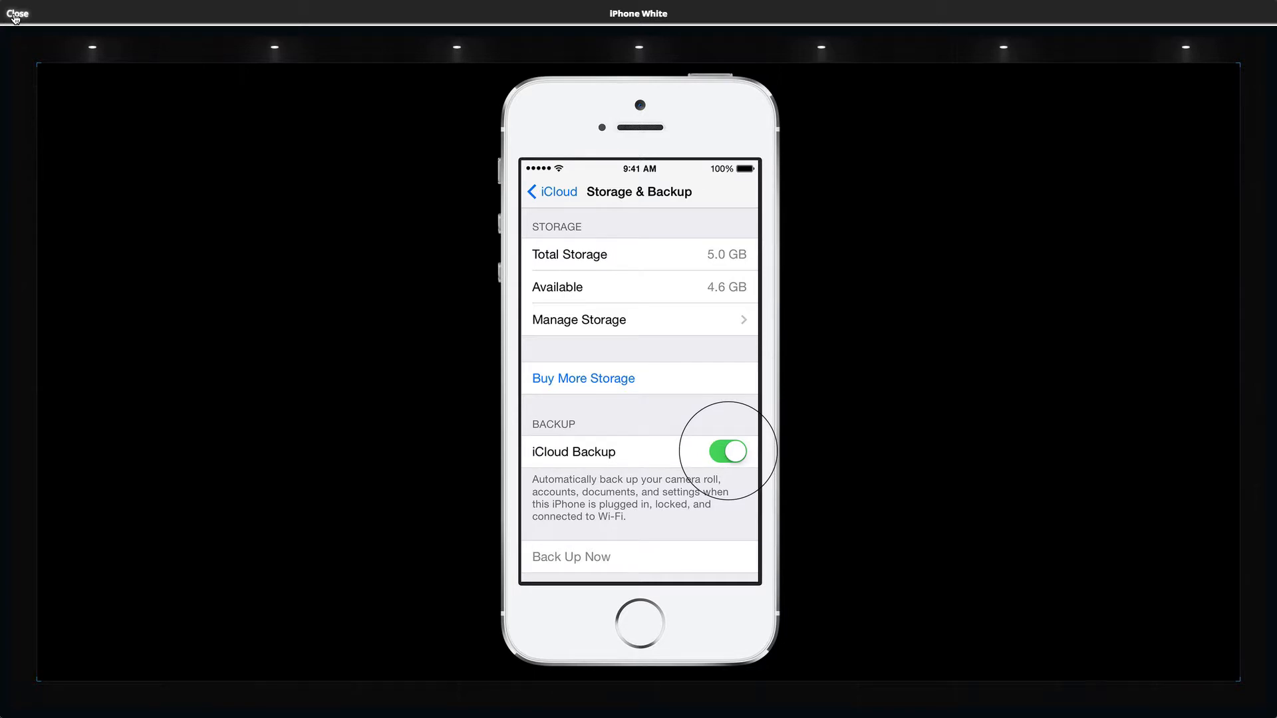
pyautogui.click(15, 18)
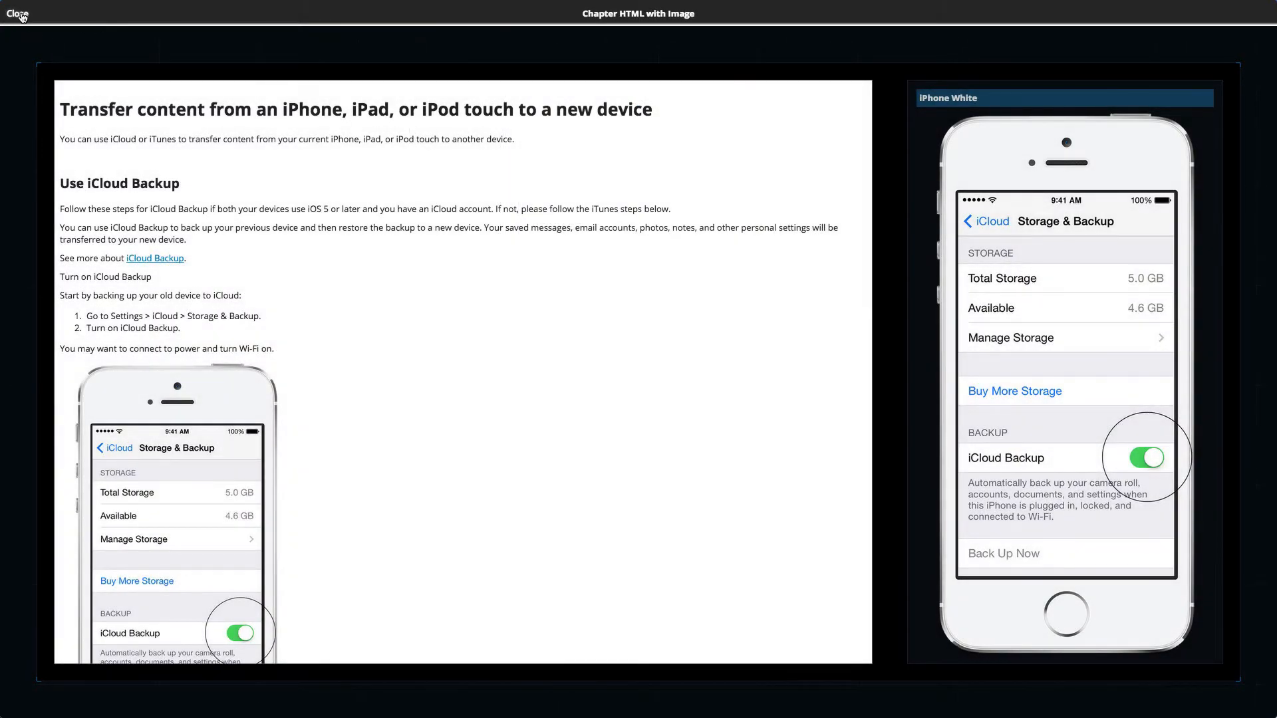
pyautogui.click(18, 14)
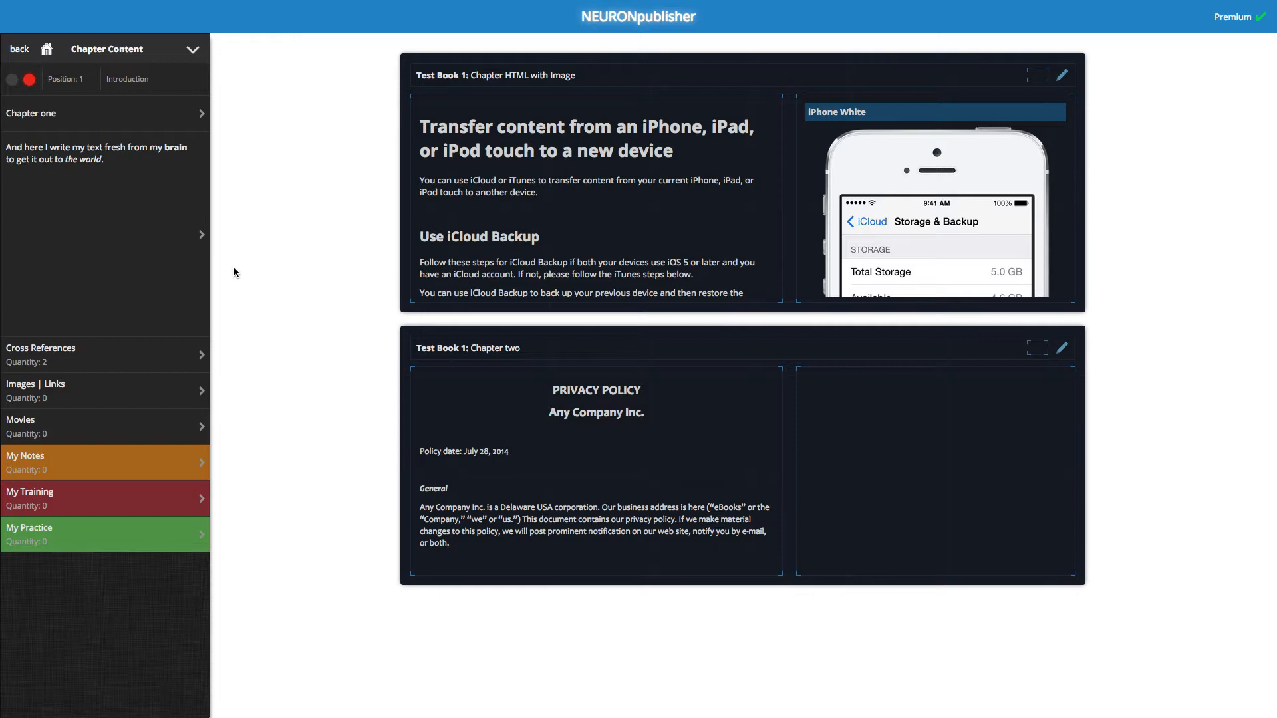
# Return to the chapter list, enable publishing in Chapter one's general information, and go back to the list
pyautogui.click(16, 51)
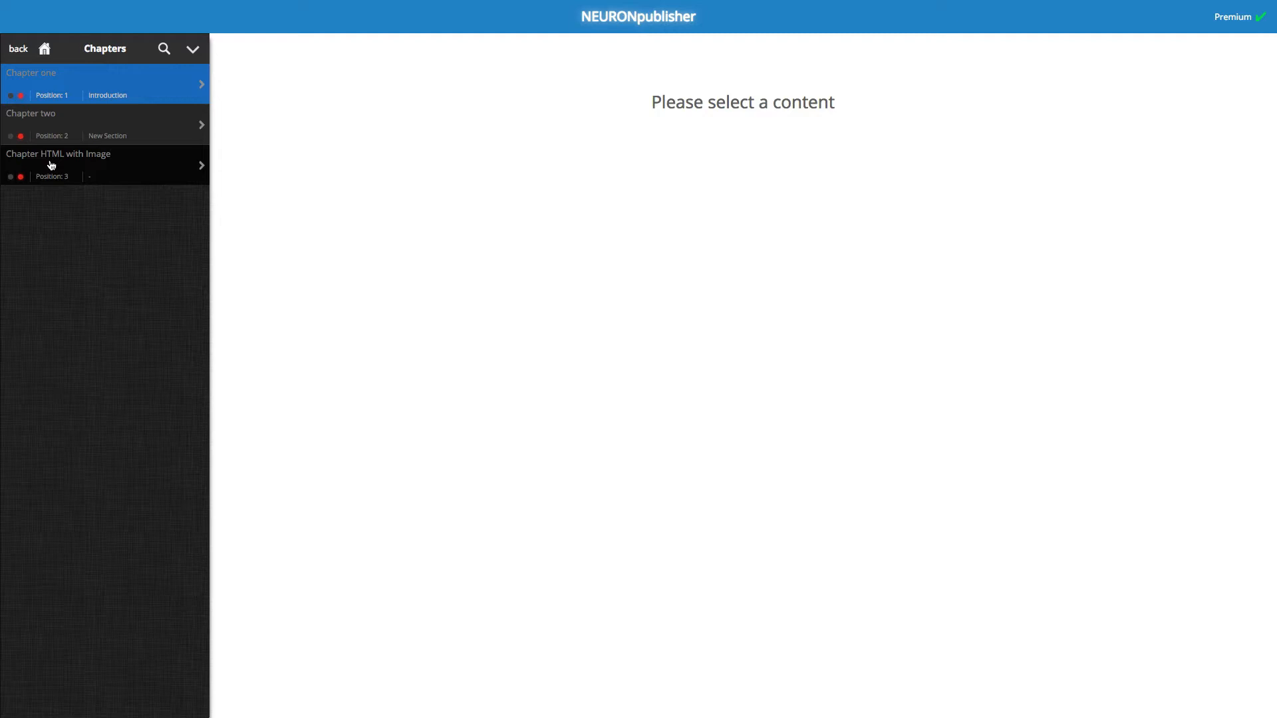
pyautogui.click(51, 165)
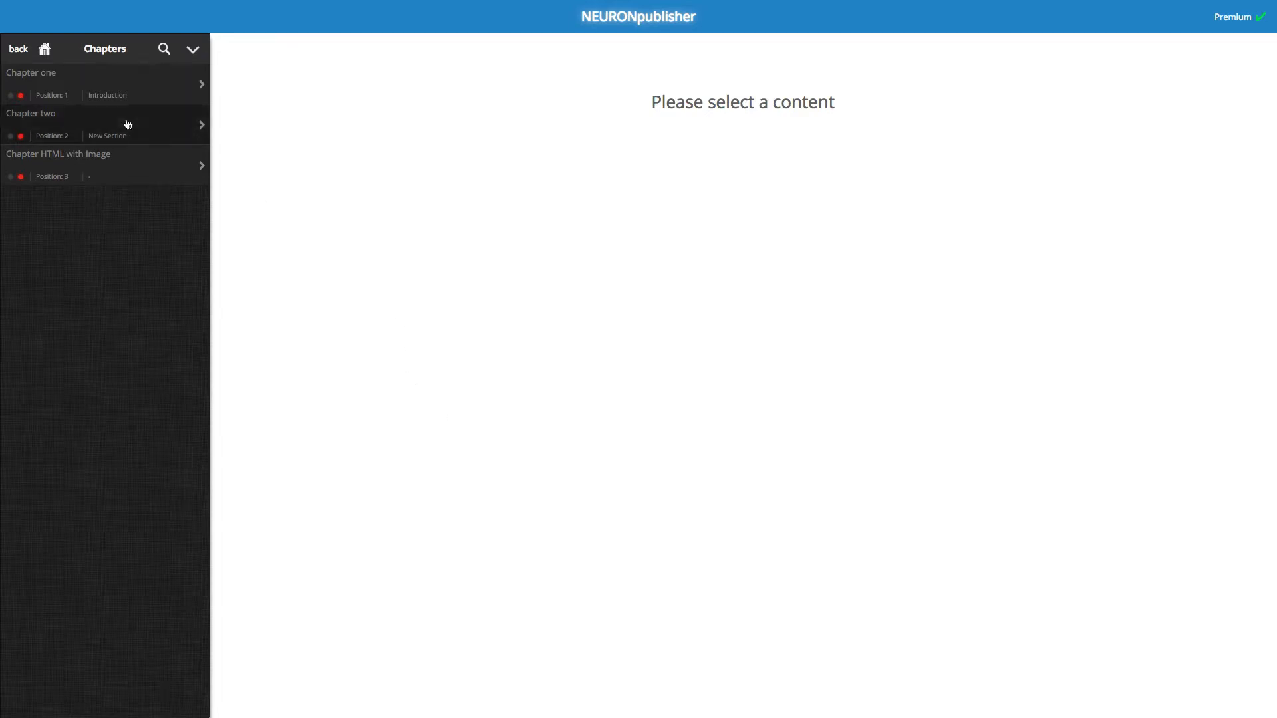
pyautogui.click(102, 85)
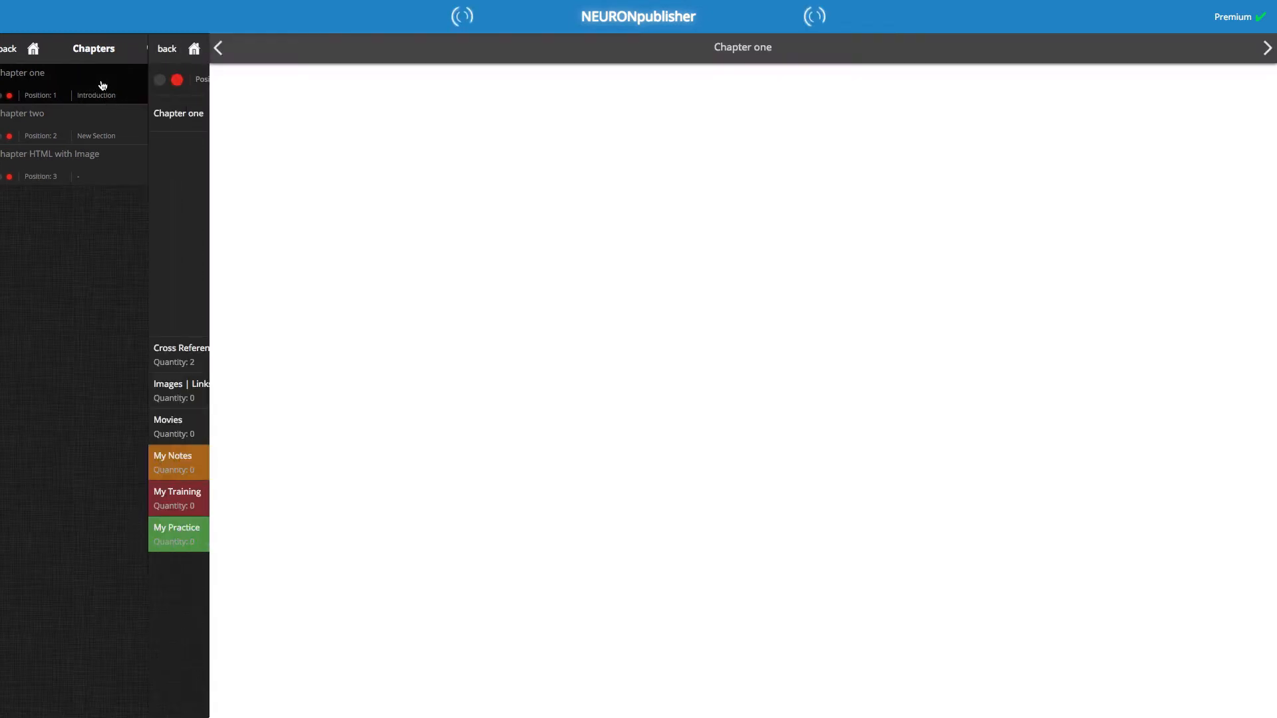
pyautogui.click(99, 124)
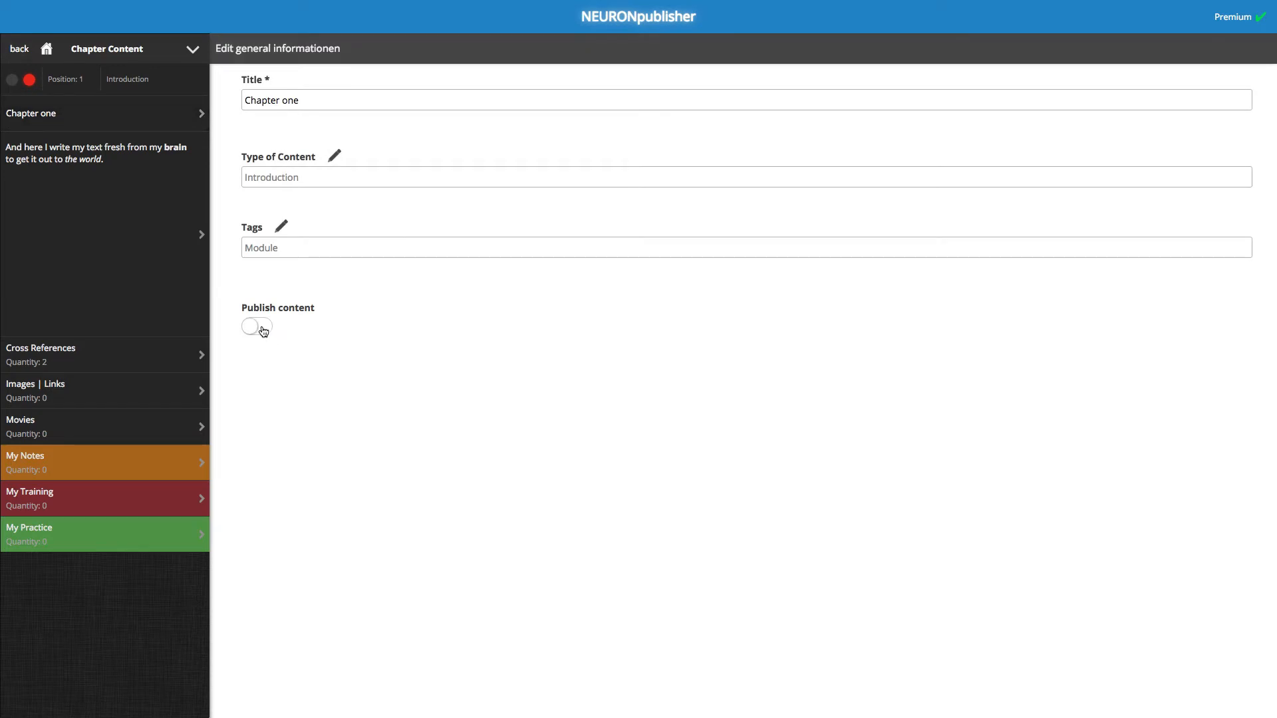
pyautogui.click(263, 331)
pyautogui.click(27, 51)
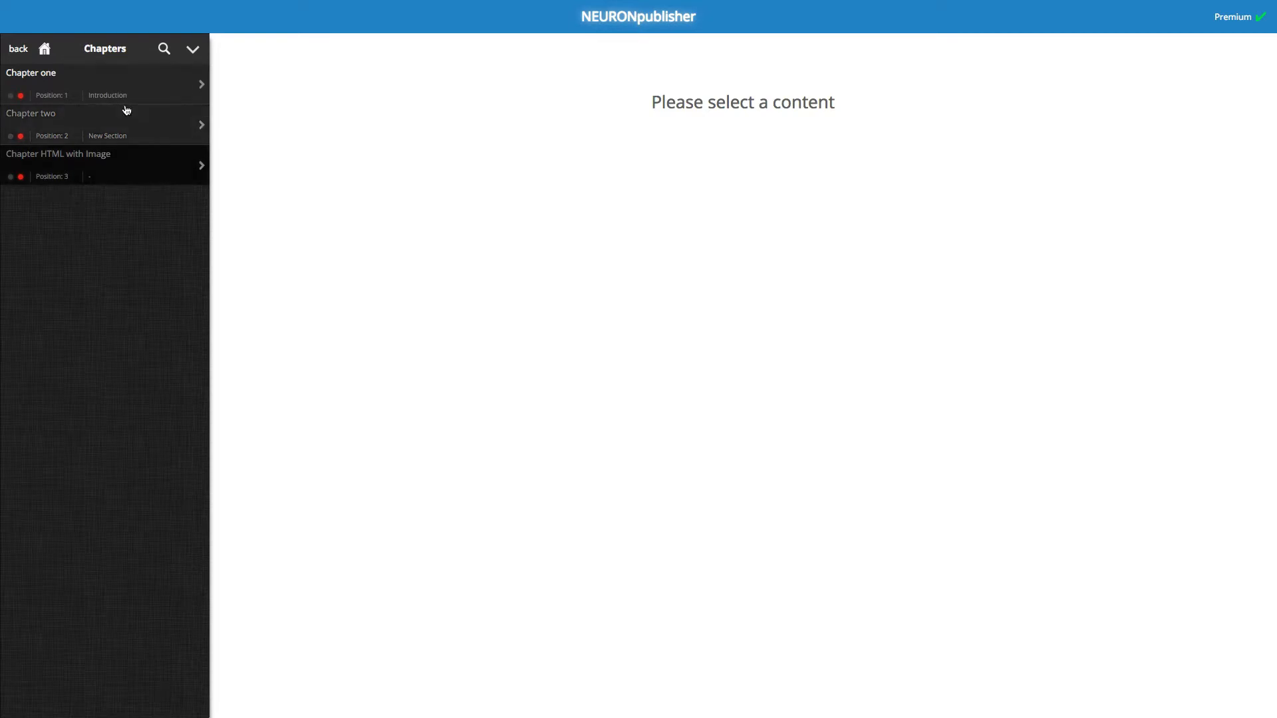
# Enable publishing in Chapter two's general information and return to the chapter list
pyautogui.click(76, 124)
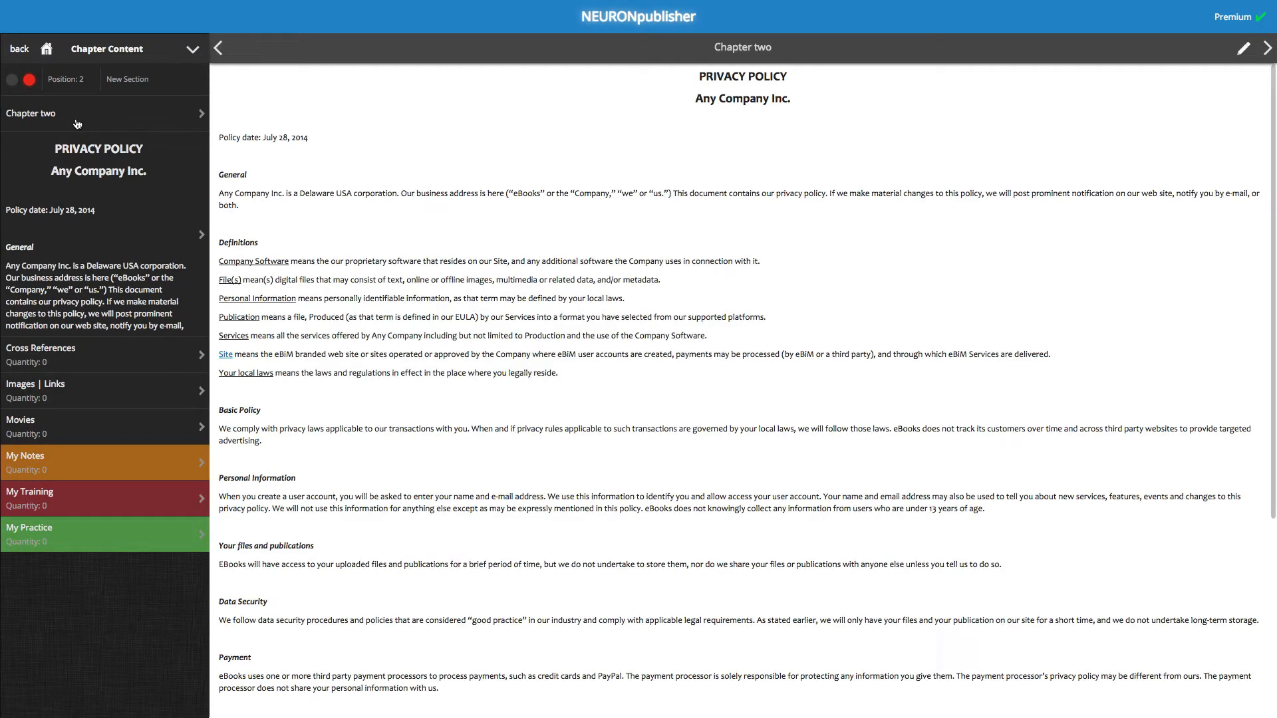
pyautogui.click(75, 122)
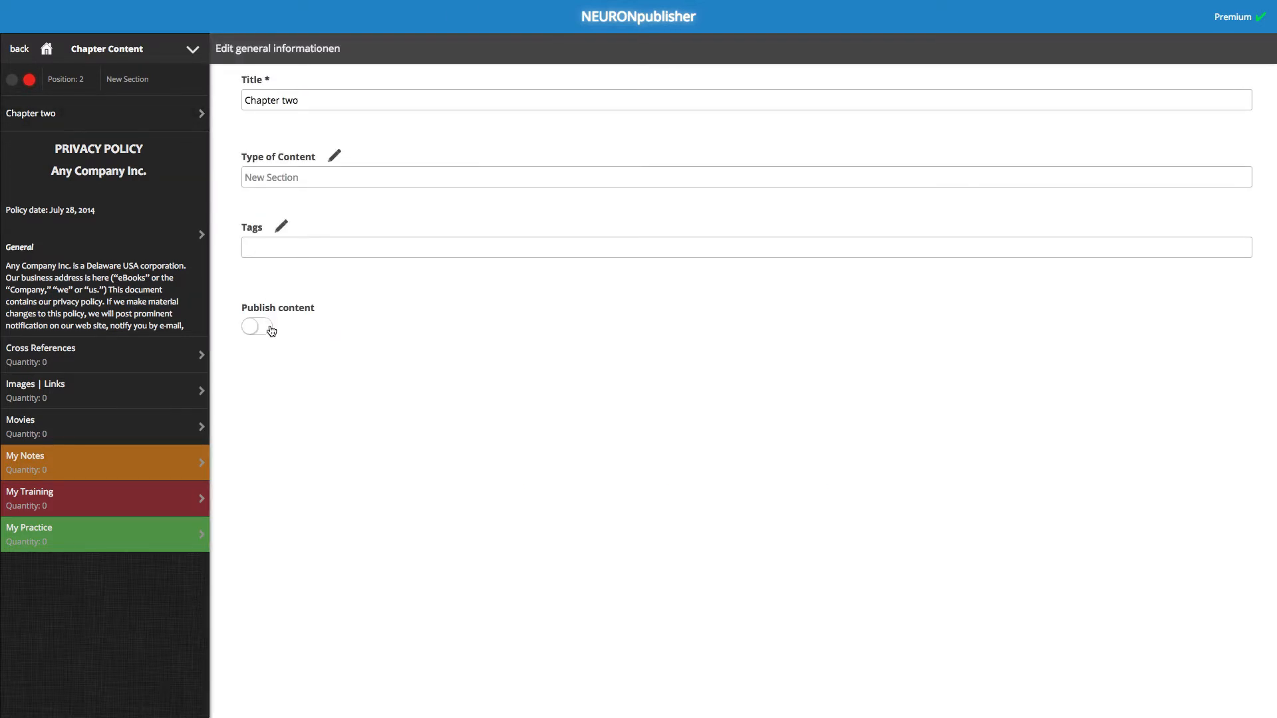
pyautogui.click(267, 328)
pyautogui.click(22, 51)
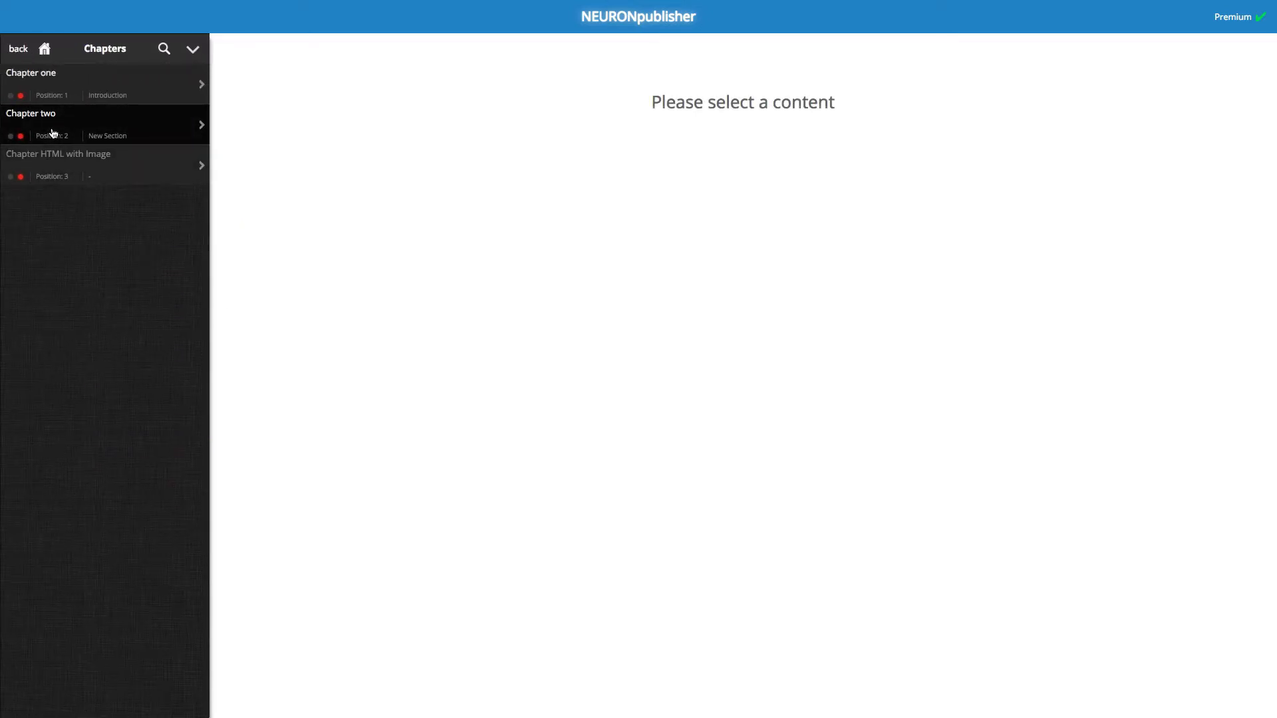
# Enable publishing in the general information of "Chapter HTML with Image" and return to the chapter list
pyautogui.click(130, 170)
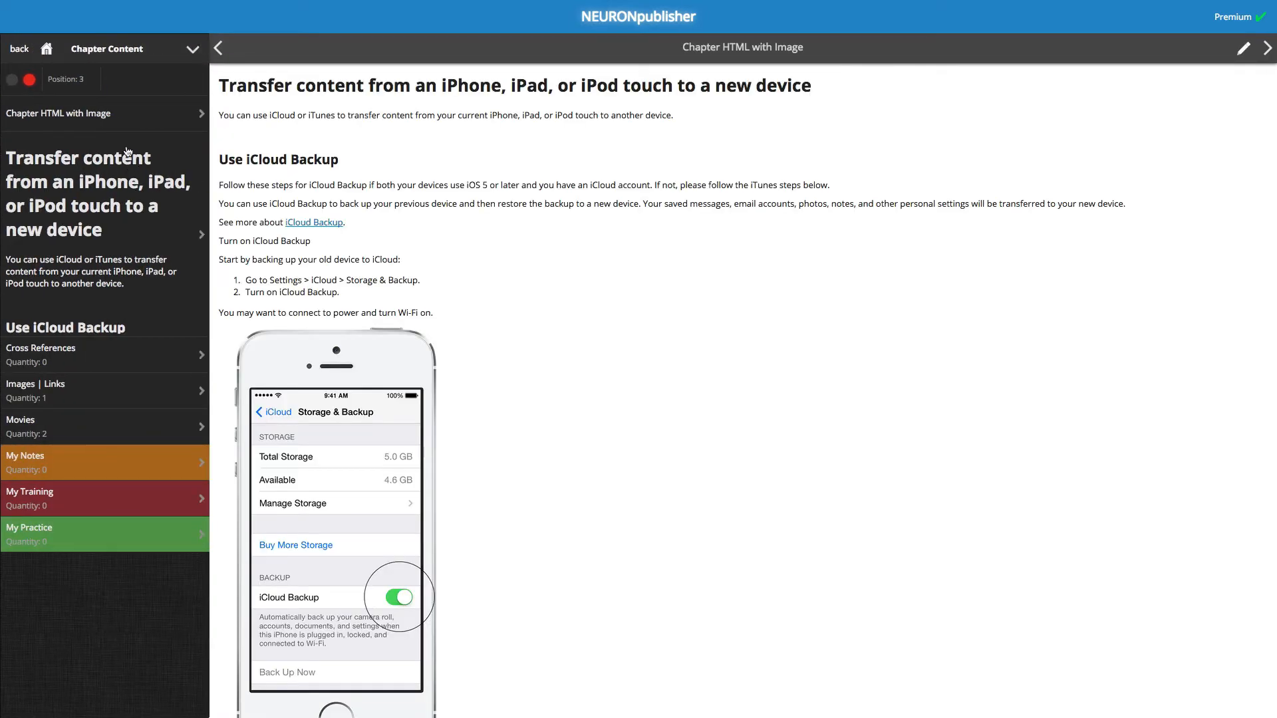
pyautogui.click(120, 122)
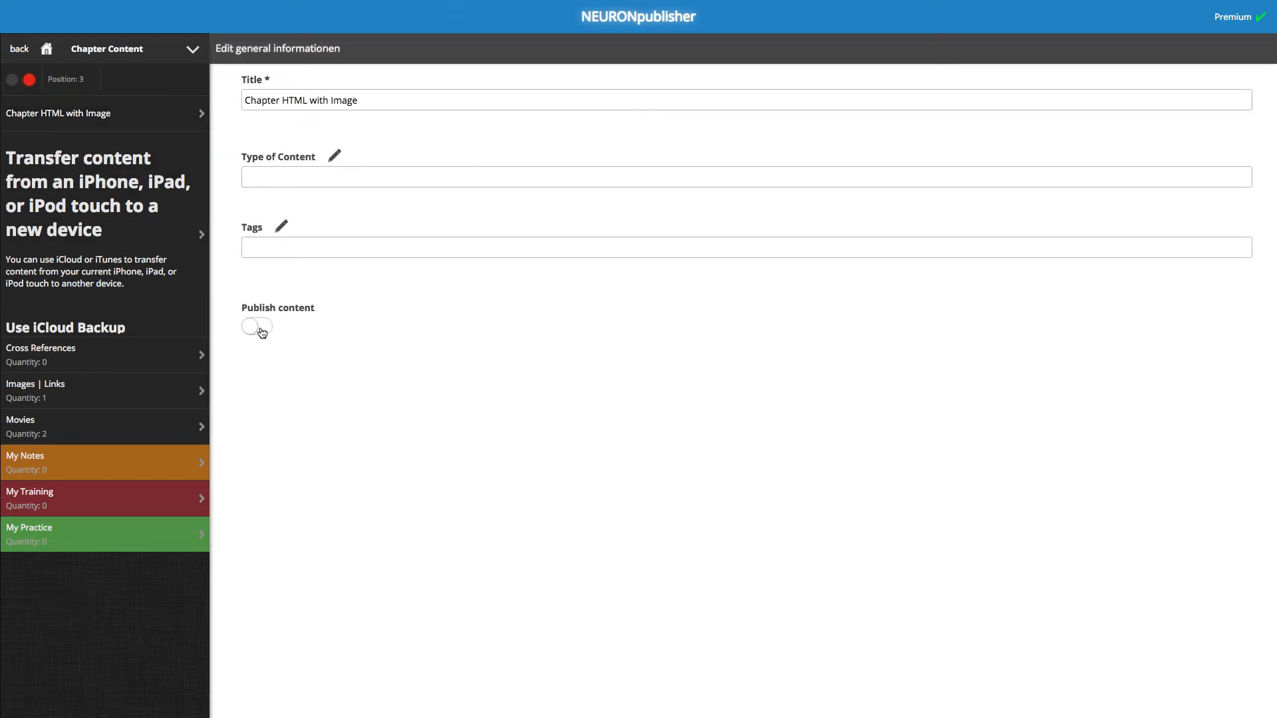
pyautogui.click(259, 328)
pyautogui.click(20, 49)
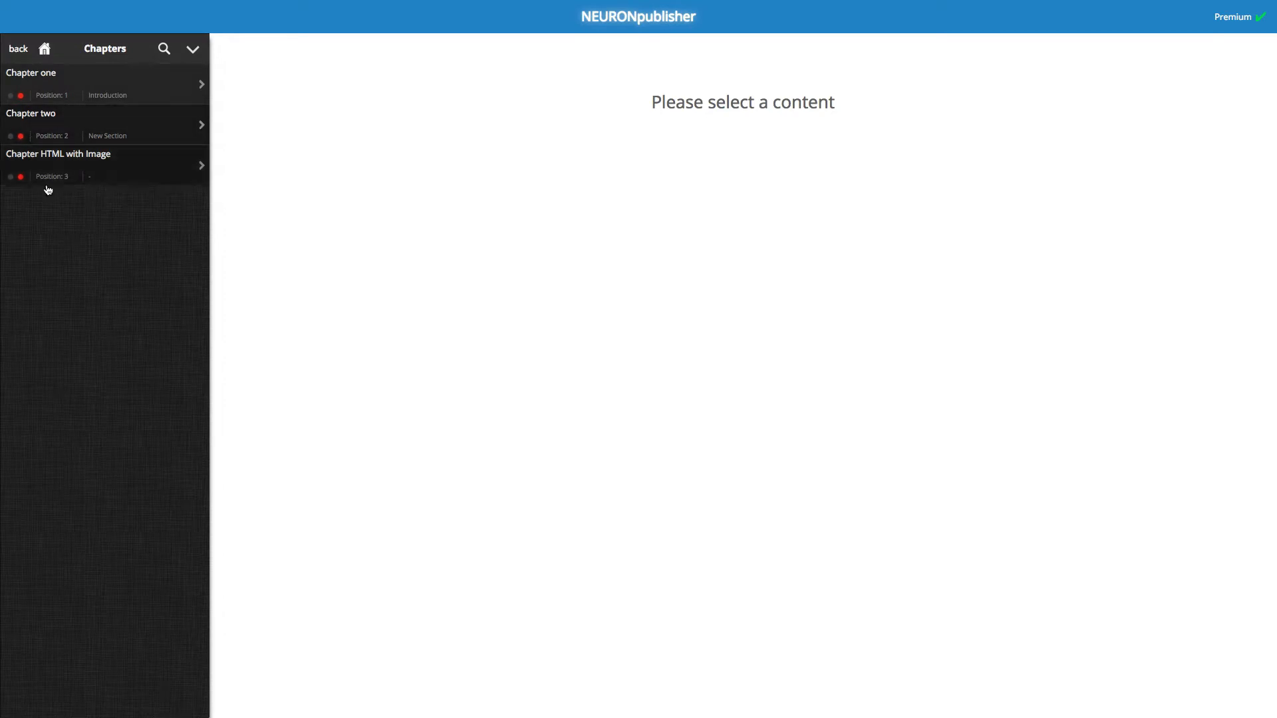
# Disable publishing in the general information of "Chapter HTML with Image" and return to the chapter list
pyautogui.click(66, 161)
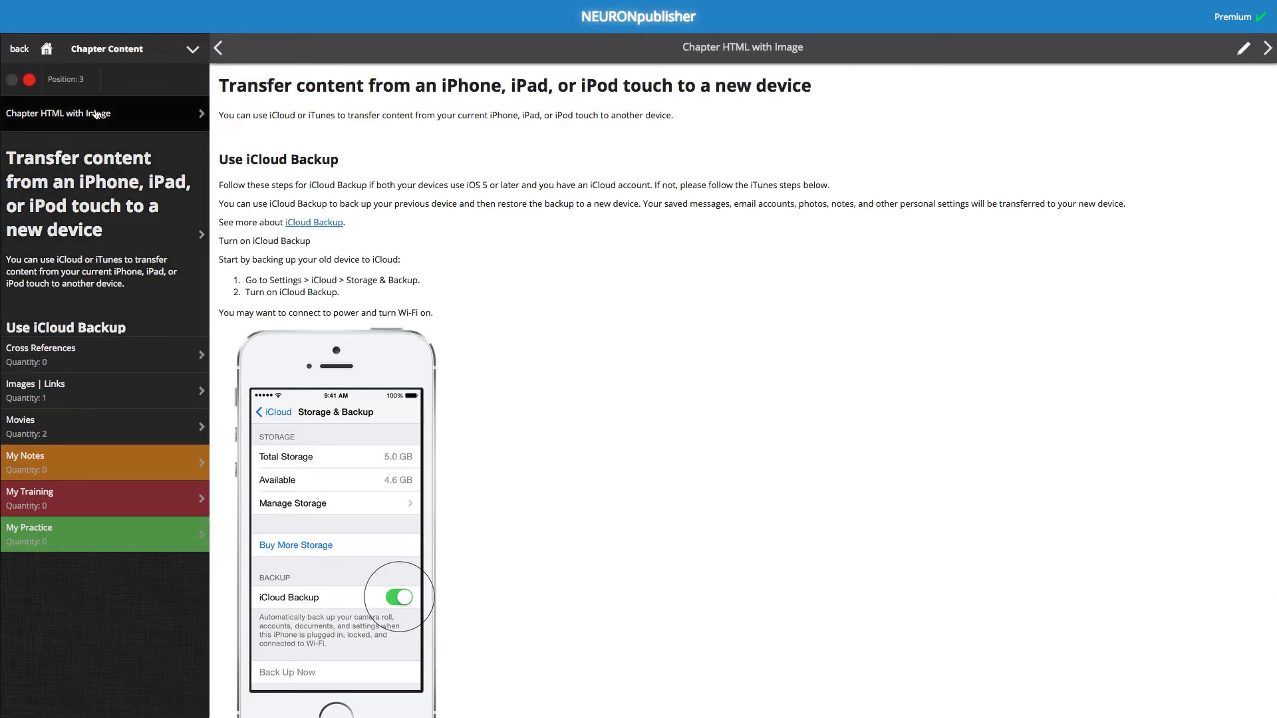
pyautogui.click(96, 115)
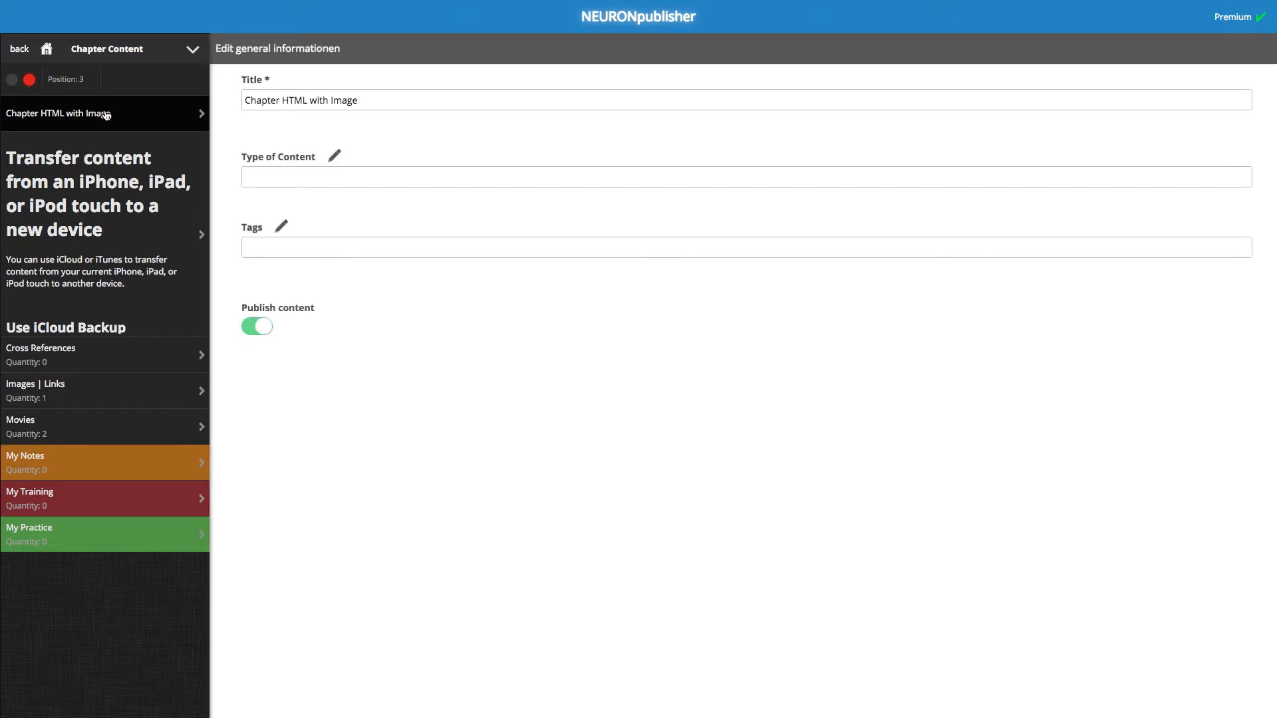
pyautogui.click(255, 326)
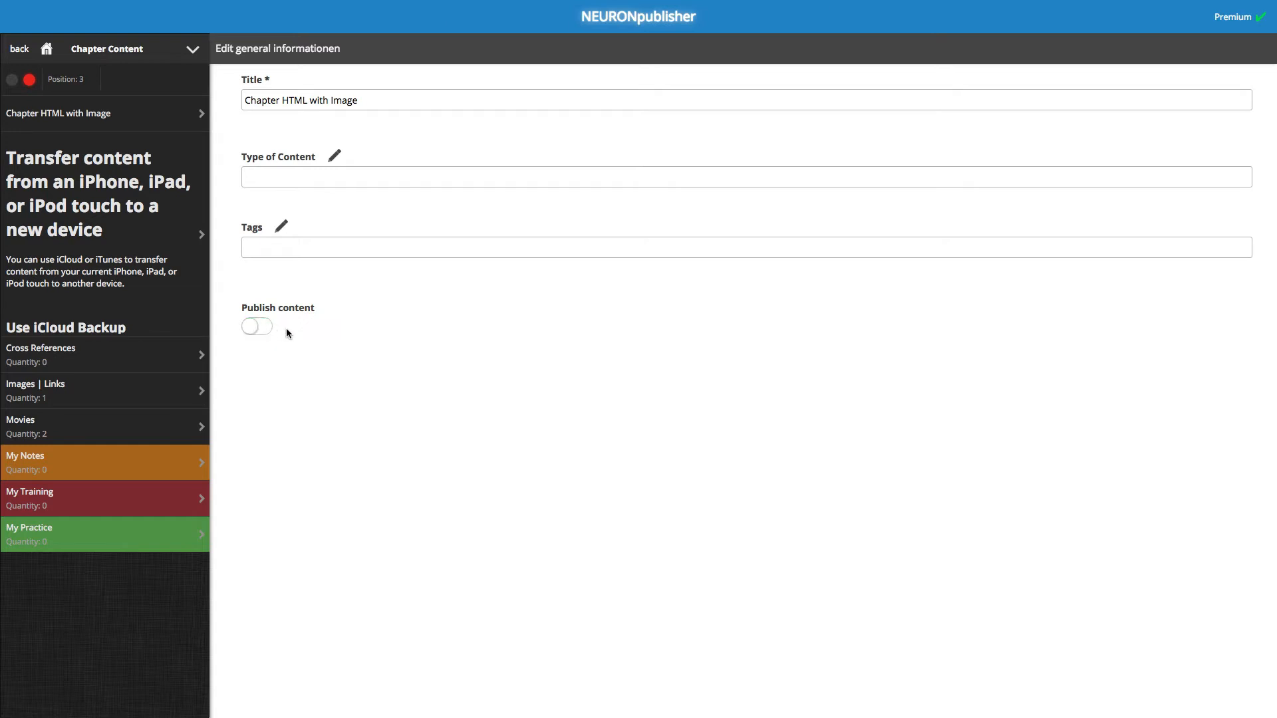
pyautogui.click(20, 52)
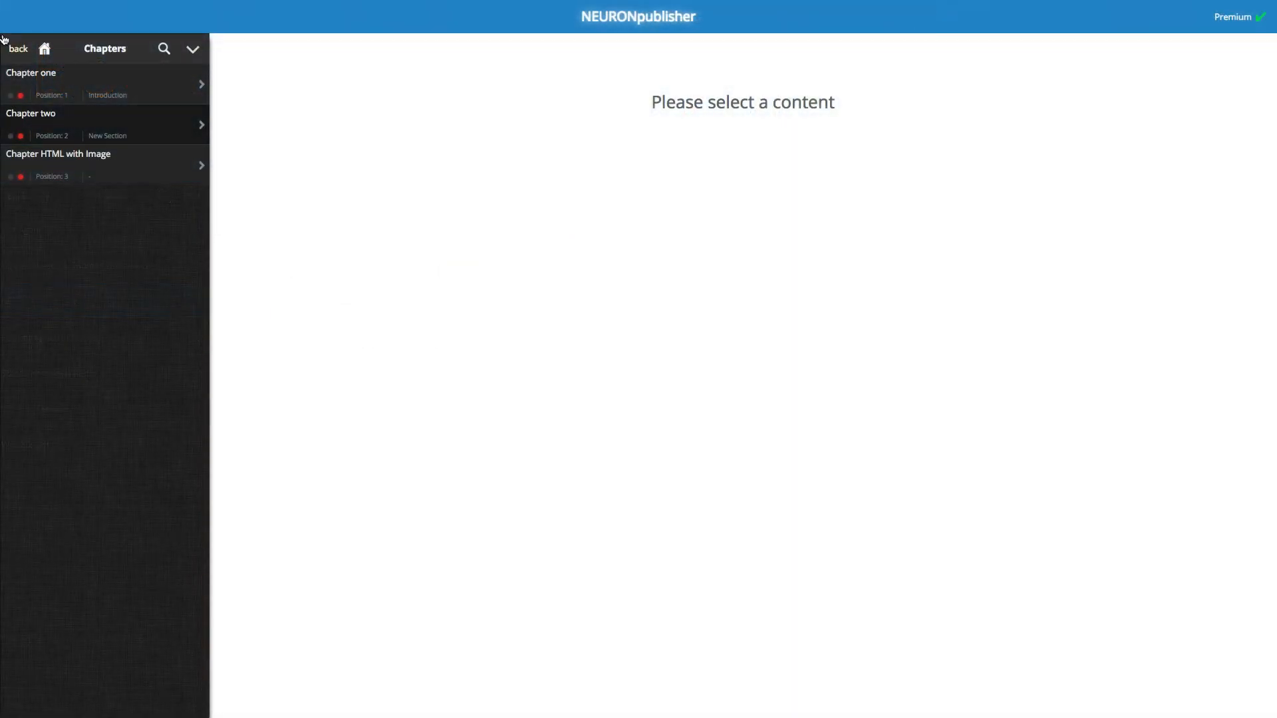
# Leave Test Book 1 for the author list and open NEURONprocessor's book "NEURONprocessor Learn and Apply" for editing
pyautogui.click(16, 49)
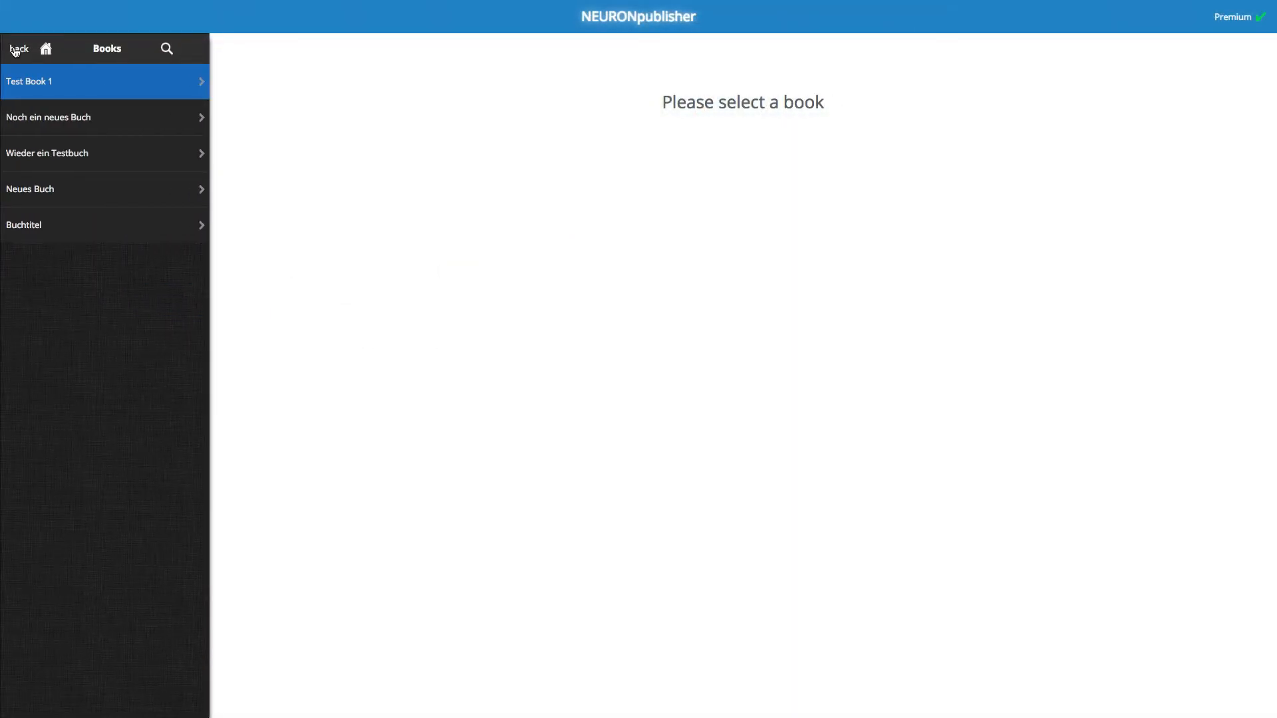
pyautogui.click(16, 50)
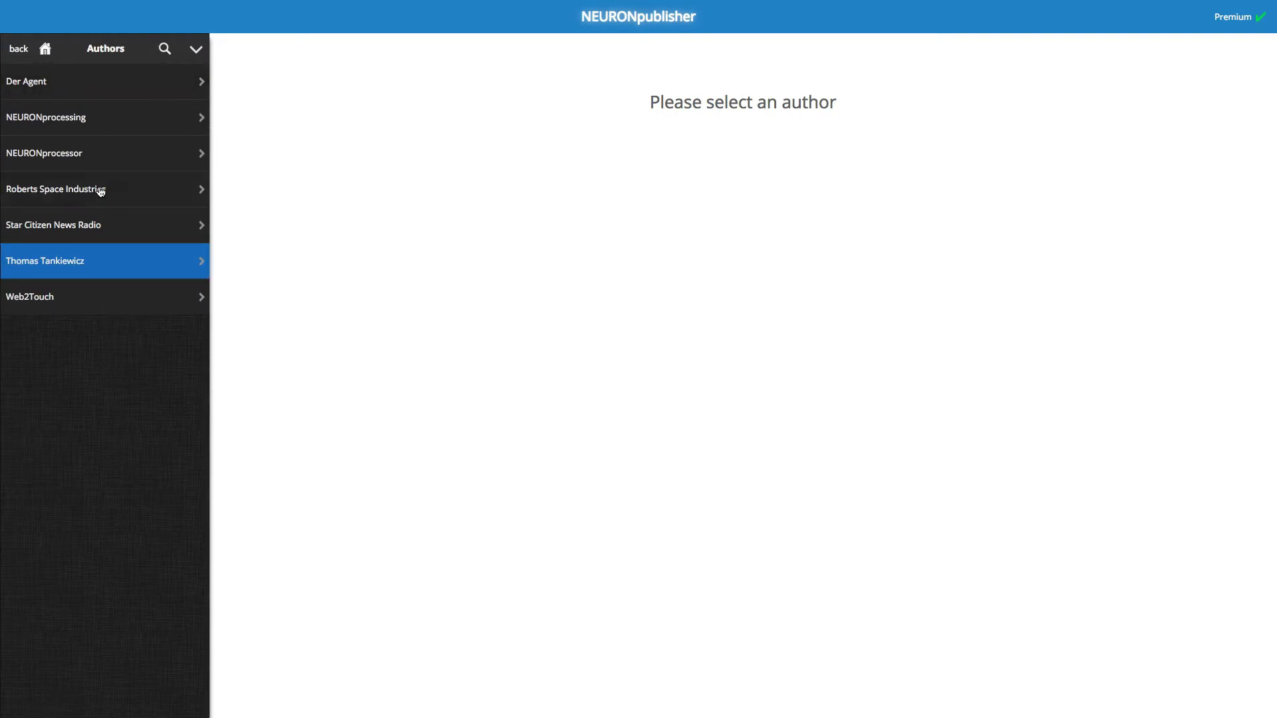
pyautogui.click(80, 157)
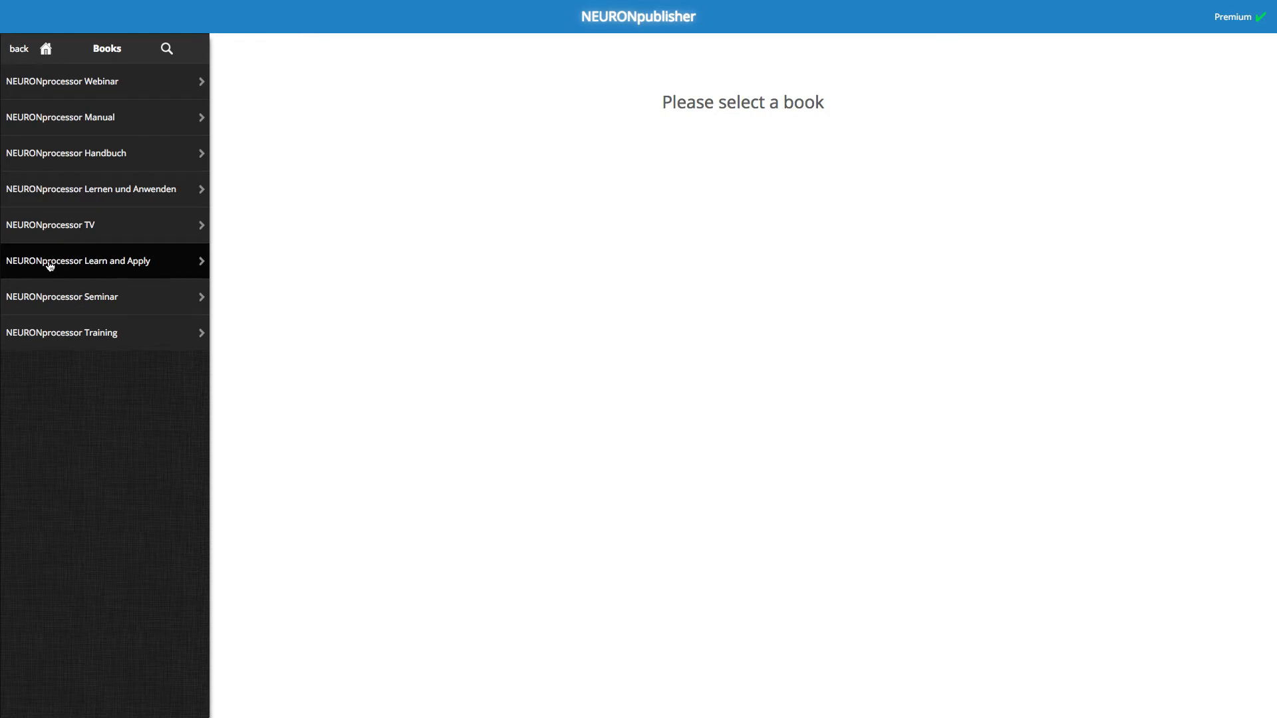
pyautogui.click(15, 49)
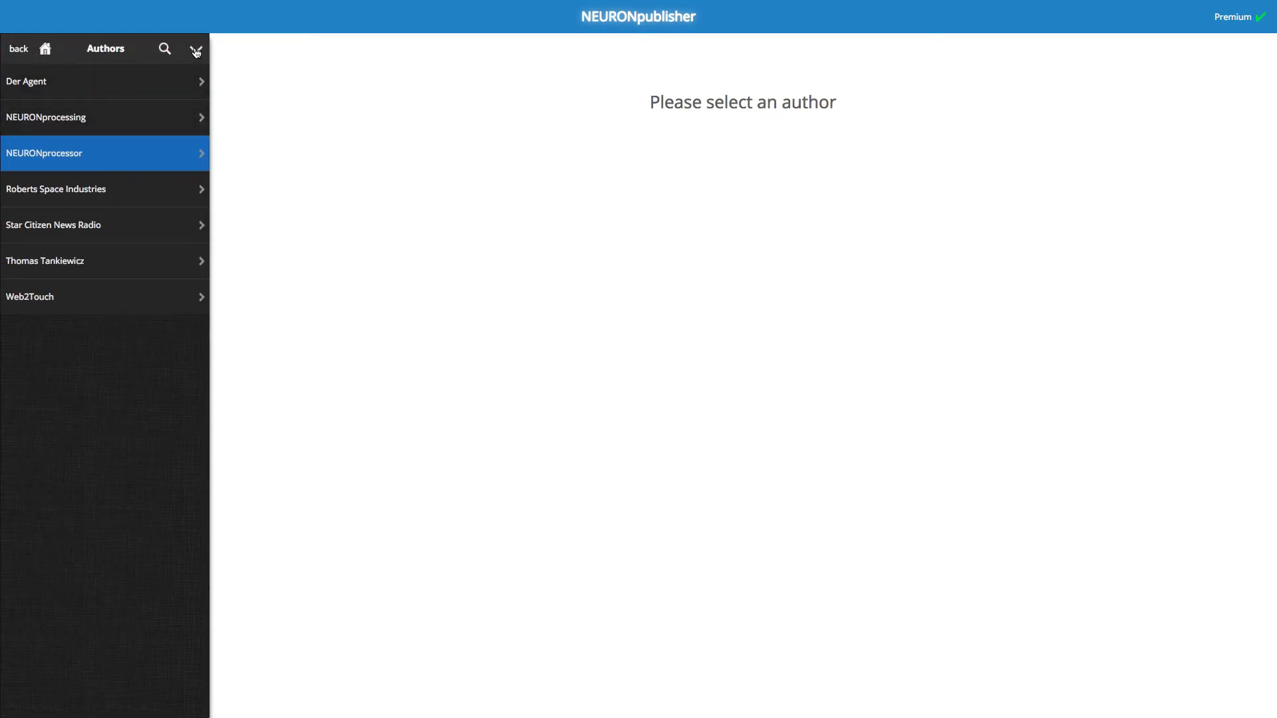
pyautogui.click(196, 51)
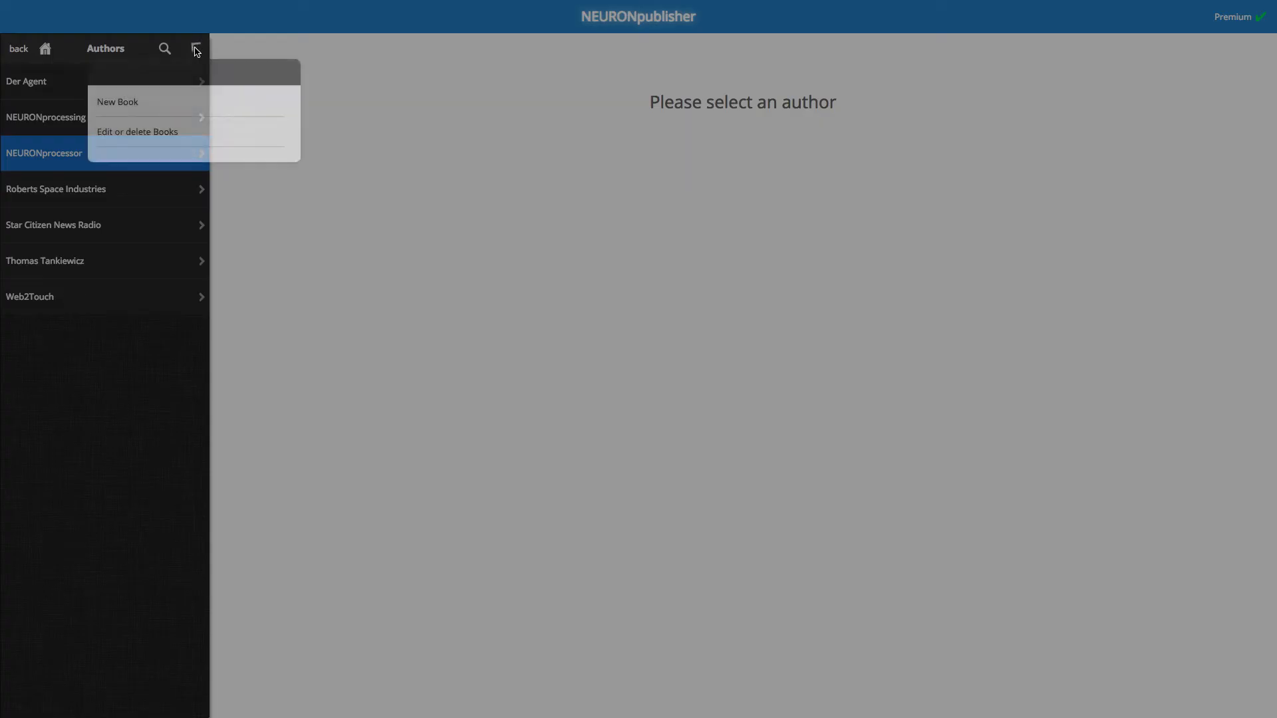
pyautogui.click(159, 133)
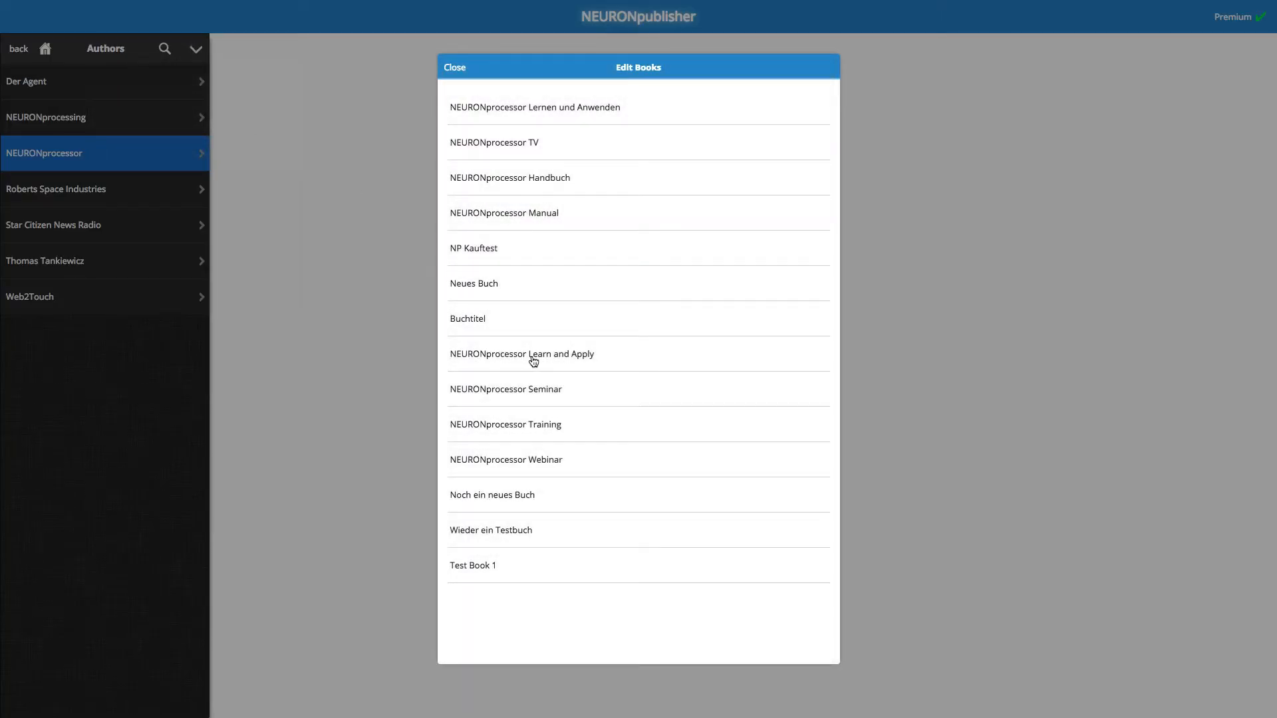
pyautogui.click(601, 359)
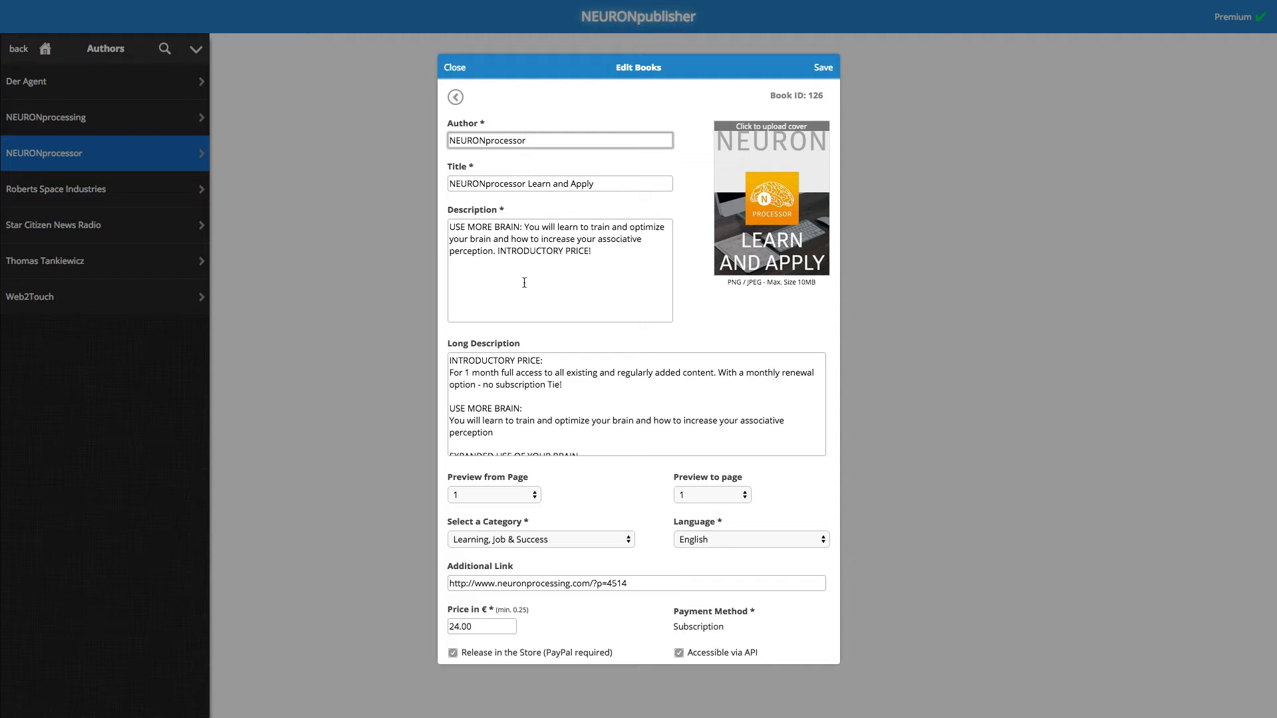
# Look through the book's long description and settings, and view the cover upload dialog without uploading an image
pyautogui.scroll(-10, 576, 402)
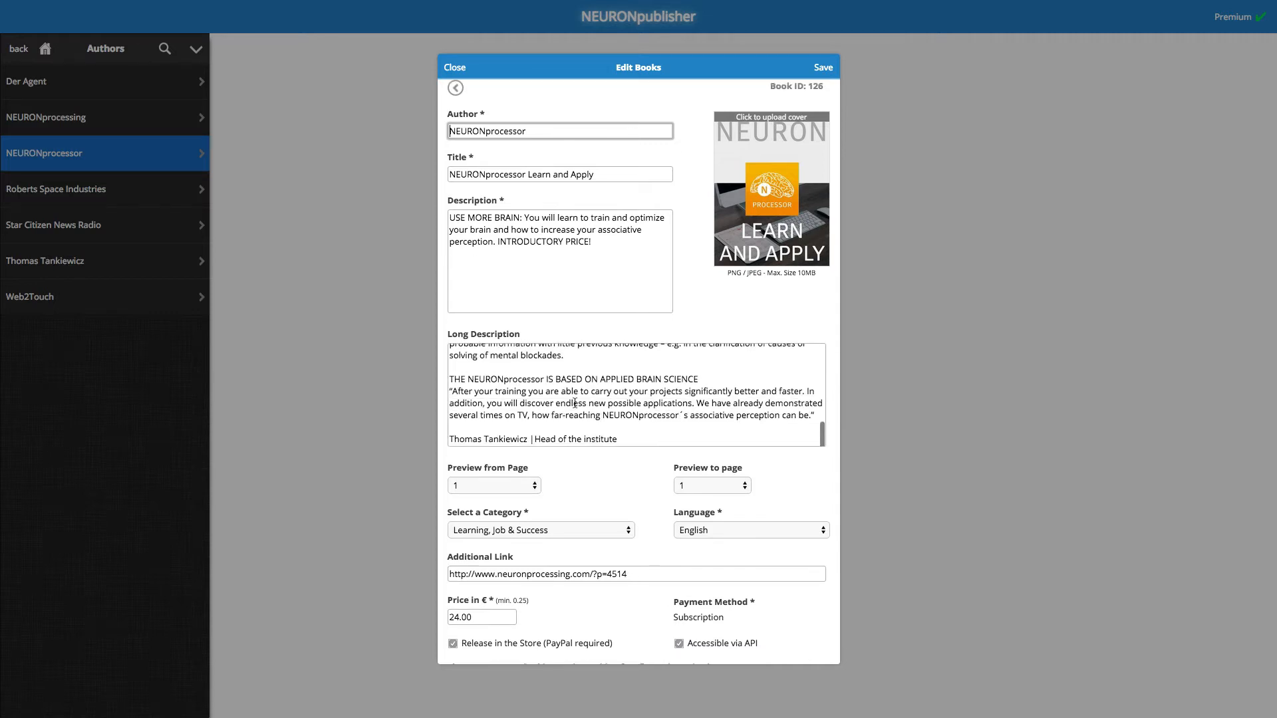
pyautogui.scroll(2, 575, 403)
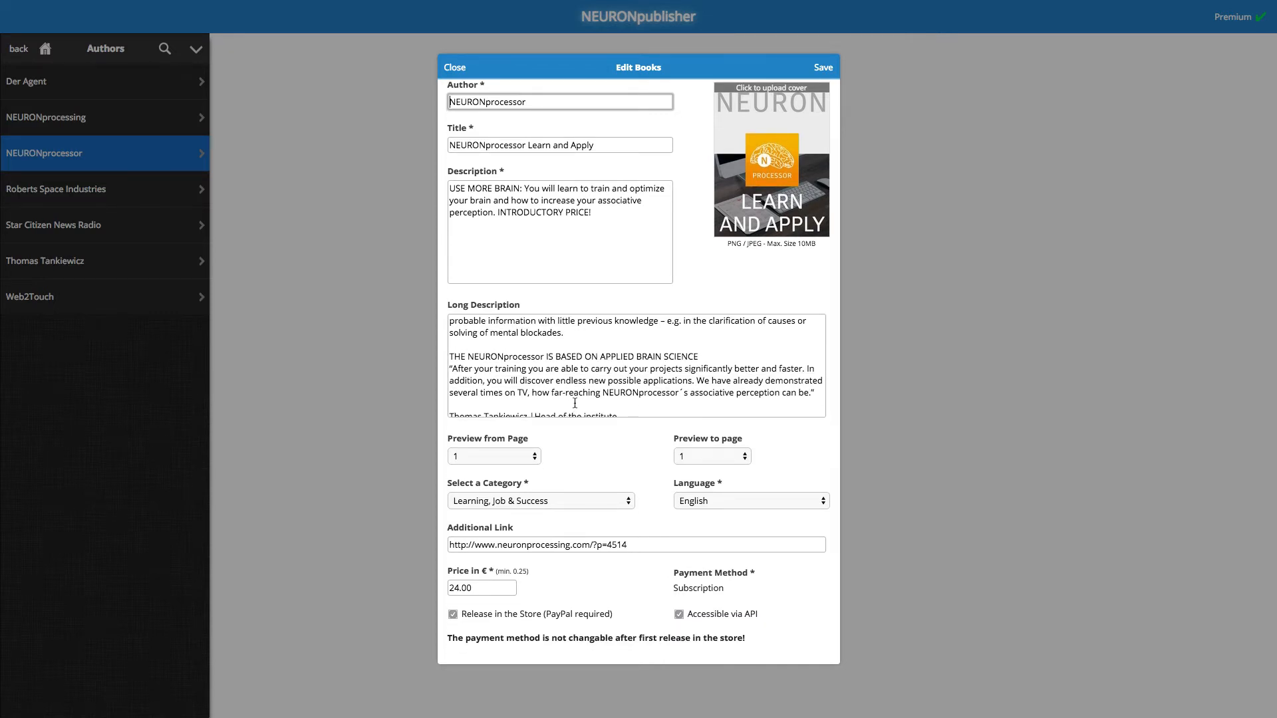
pyautogui.scroll(1, 730, 291)
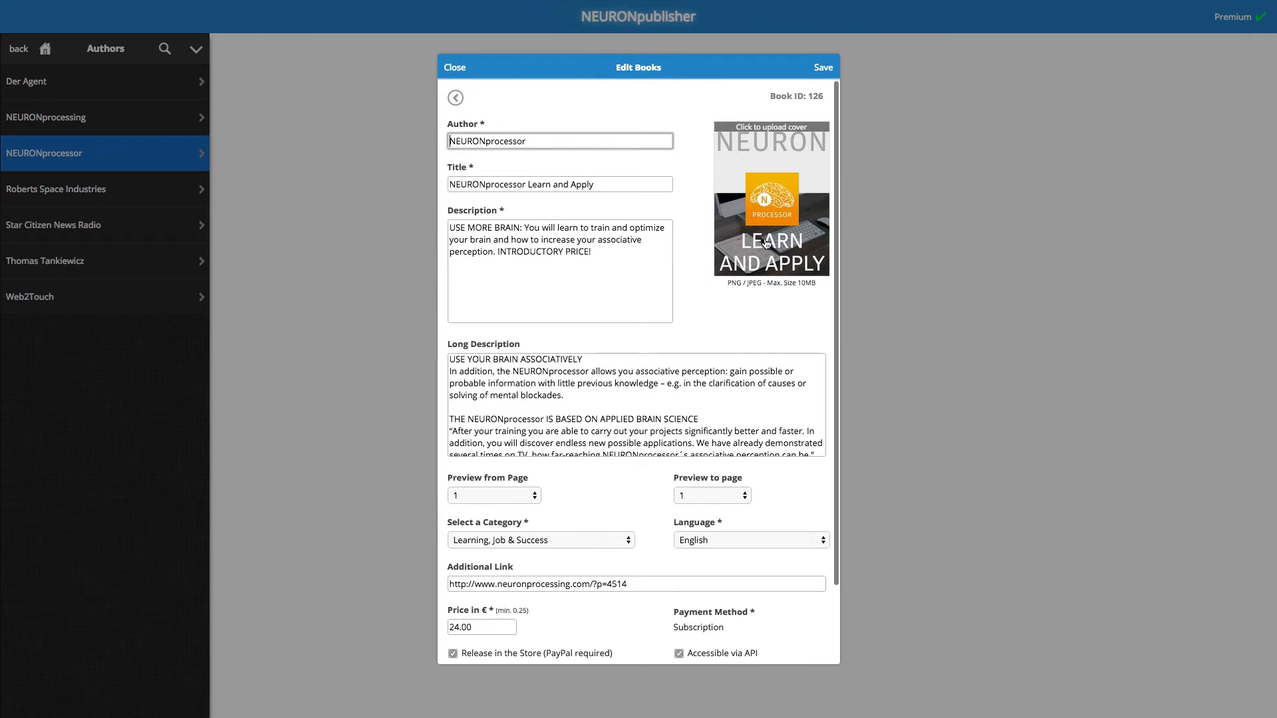
pyautogui.click(773, 184)
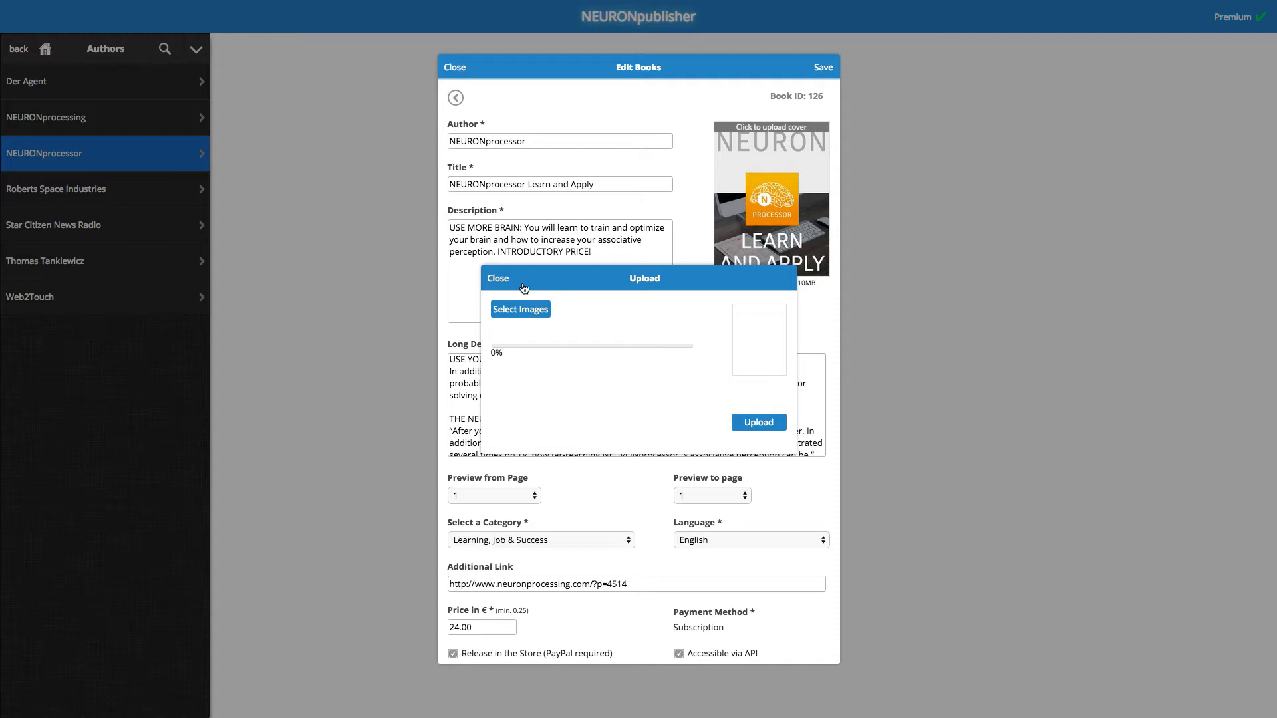
pyautogui.click(498, 279)
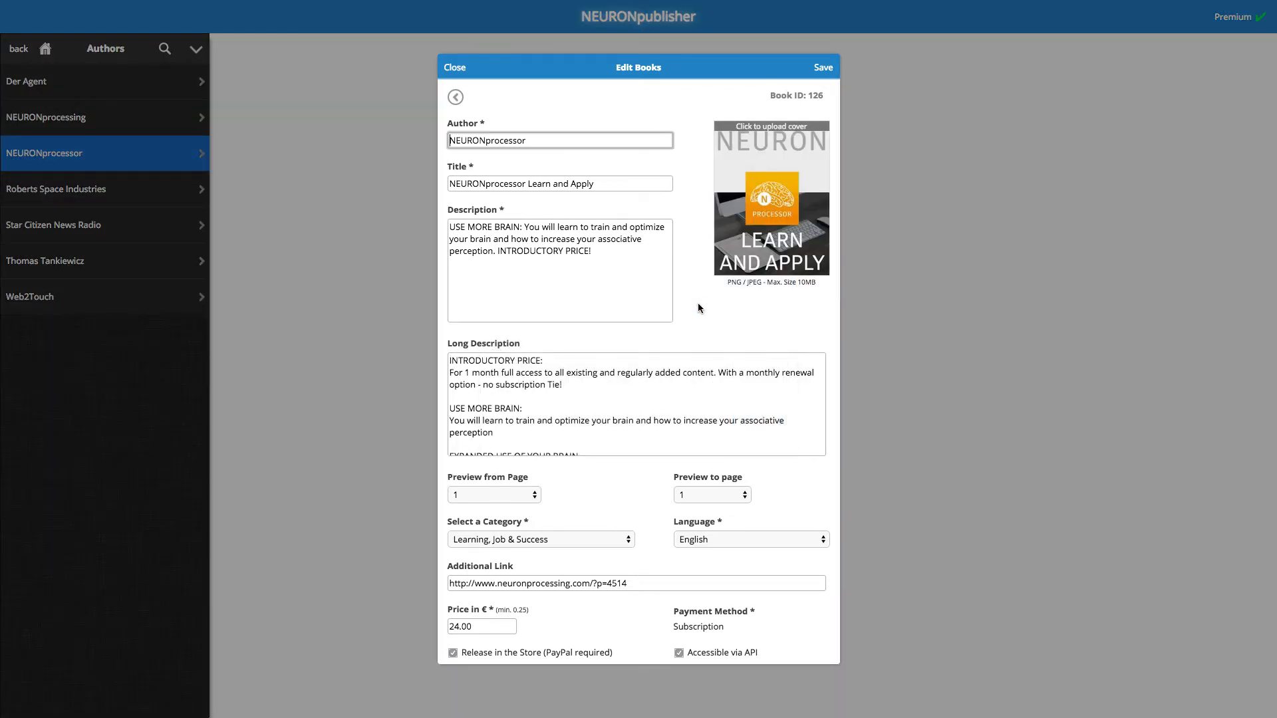
# Set the book's preview range from page 1 to page 4
pyautogui.scroll(-2, 700, 306)
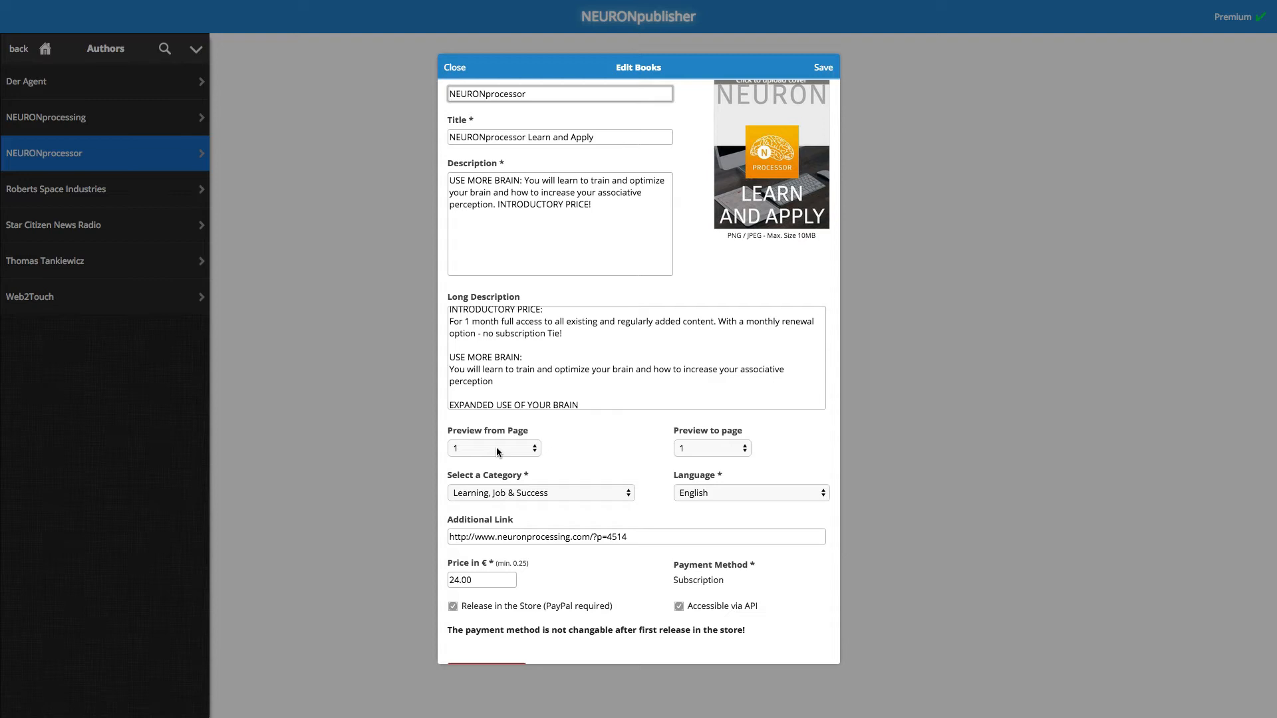
pyautogui.click(497, 449)
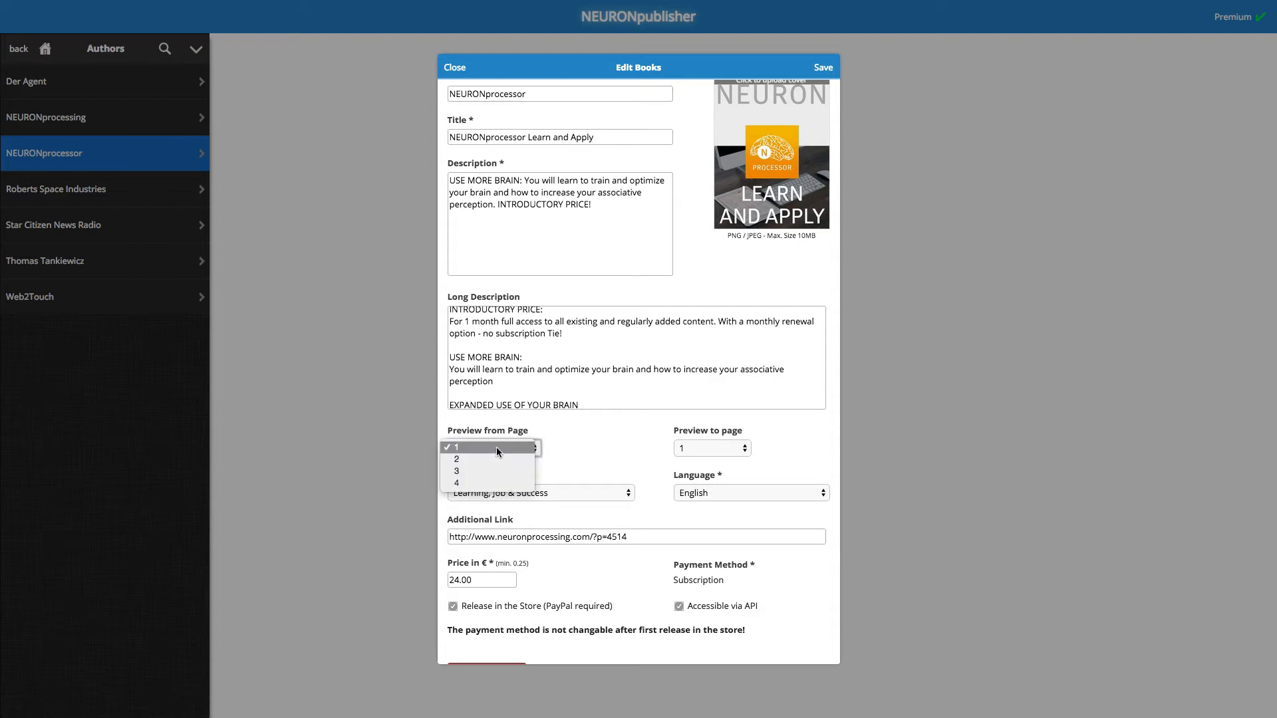
pyautogui.click(496, 446)
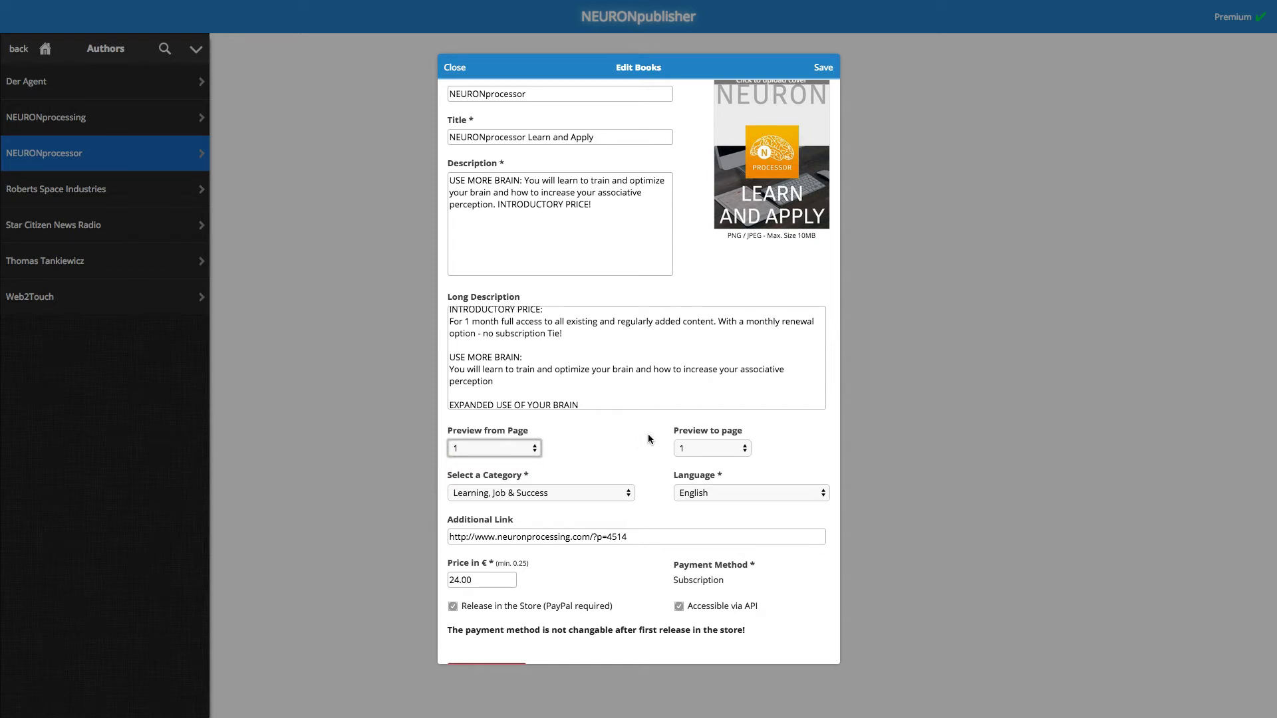
pyautogui.click(704, 443)
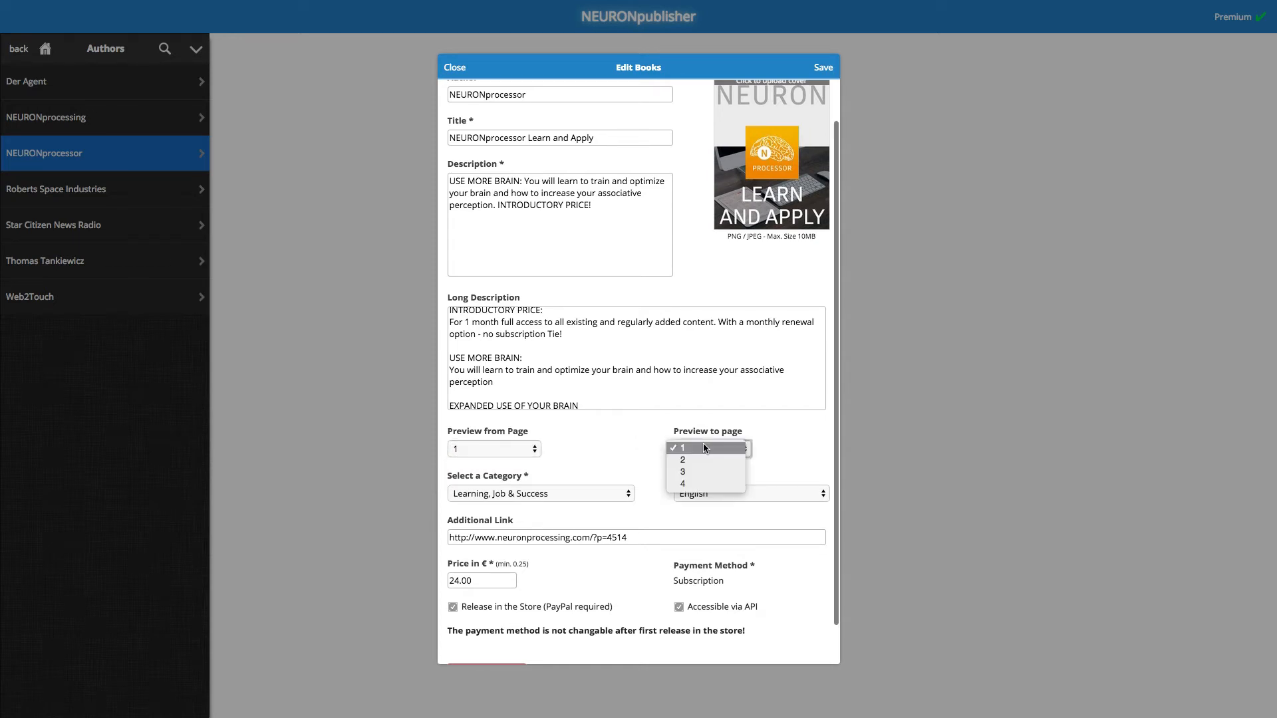
pyautogui.click(708, 481)
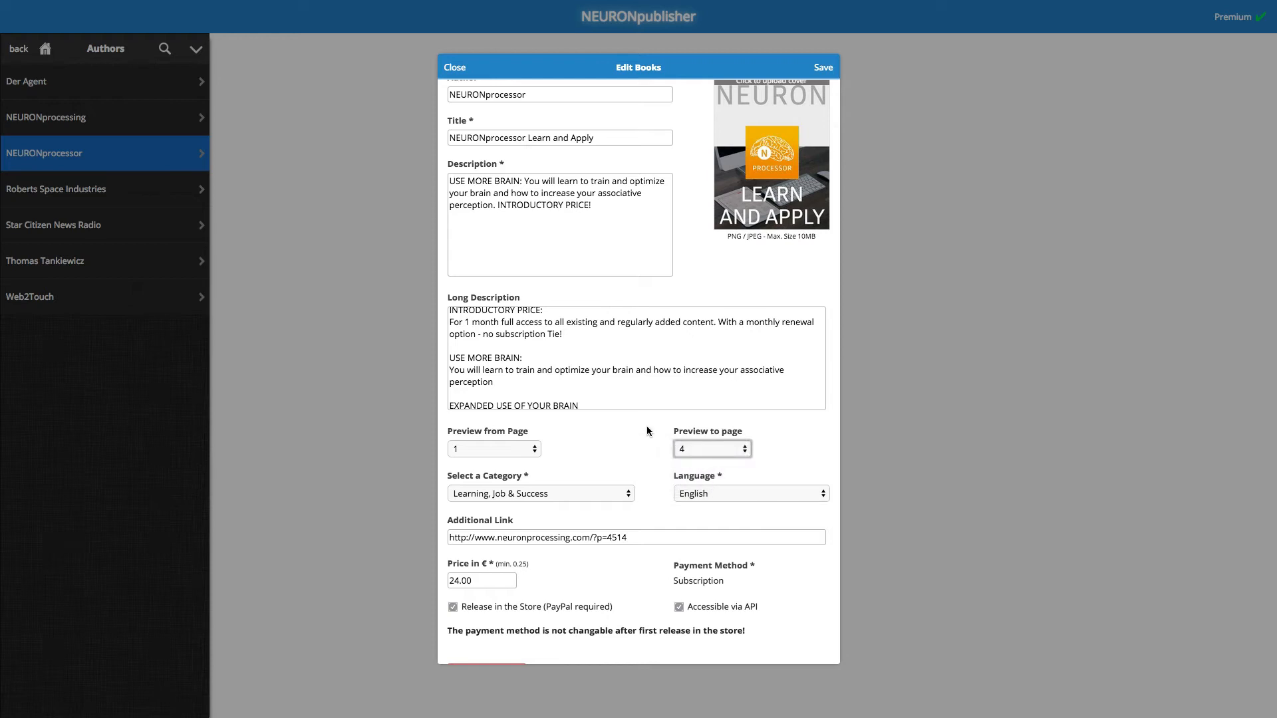
# Check the available categories and languages, keep "Learning, Job & Success" and English, and save the book settings
pyautogui.click(559, 493)
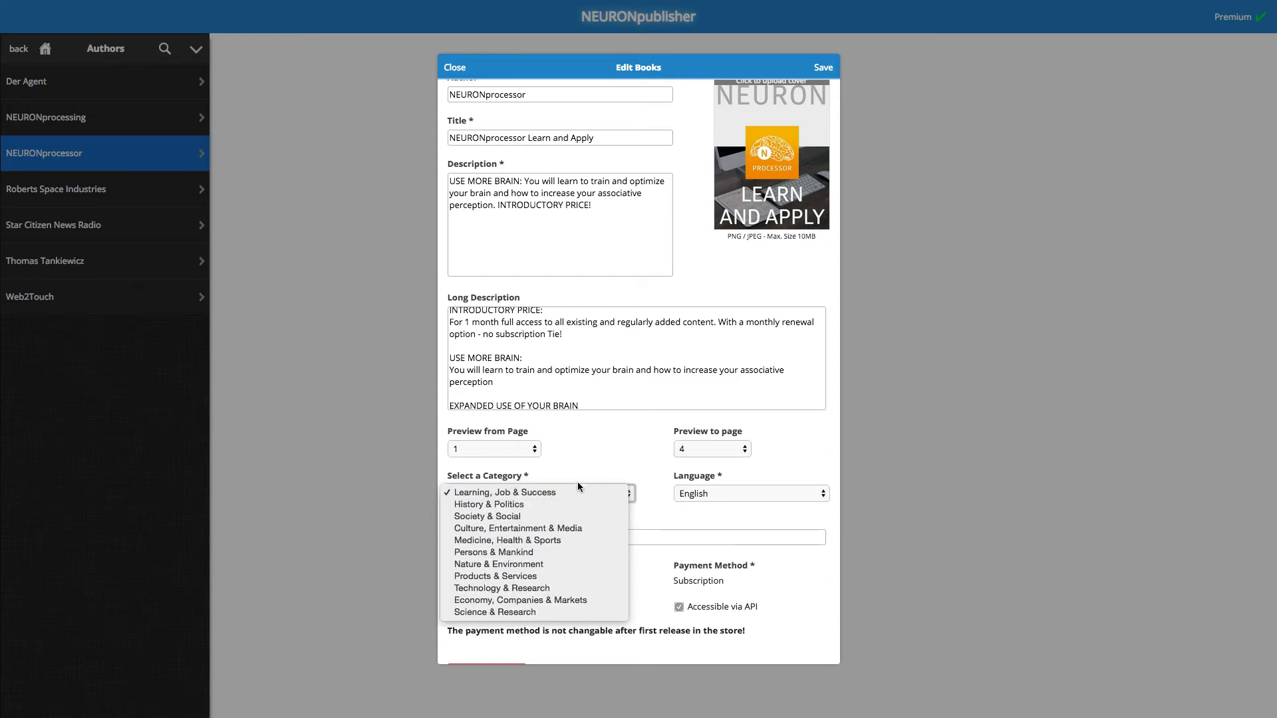
pyautogui.click(637, 467)
pyautogui.click(747, 494)
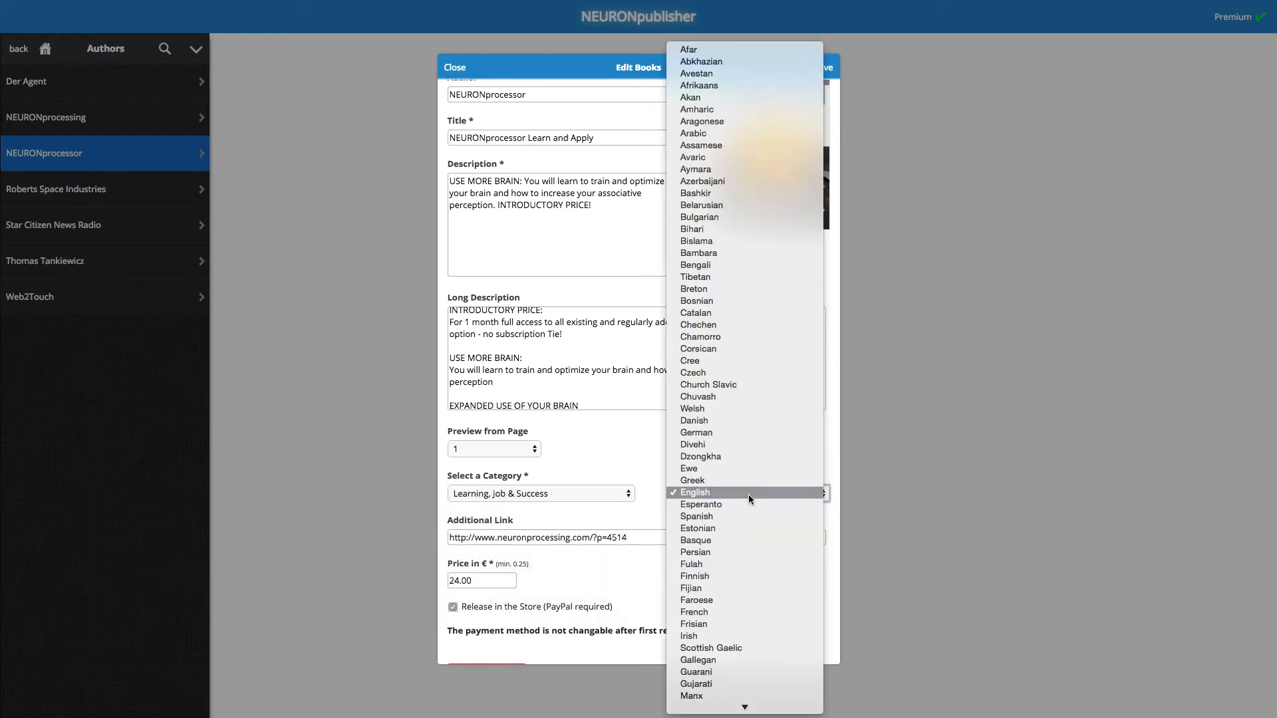
pyautogui.click(629, 452)
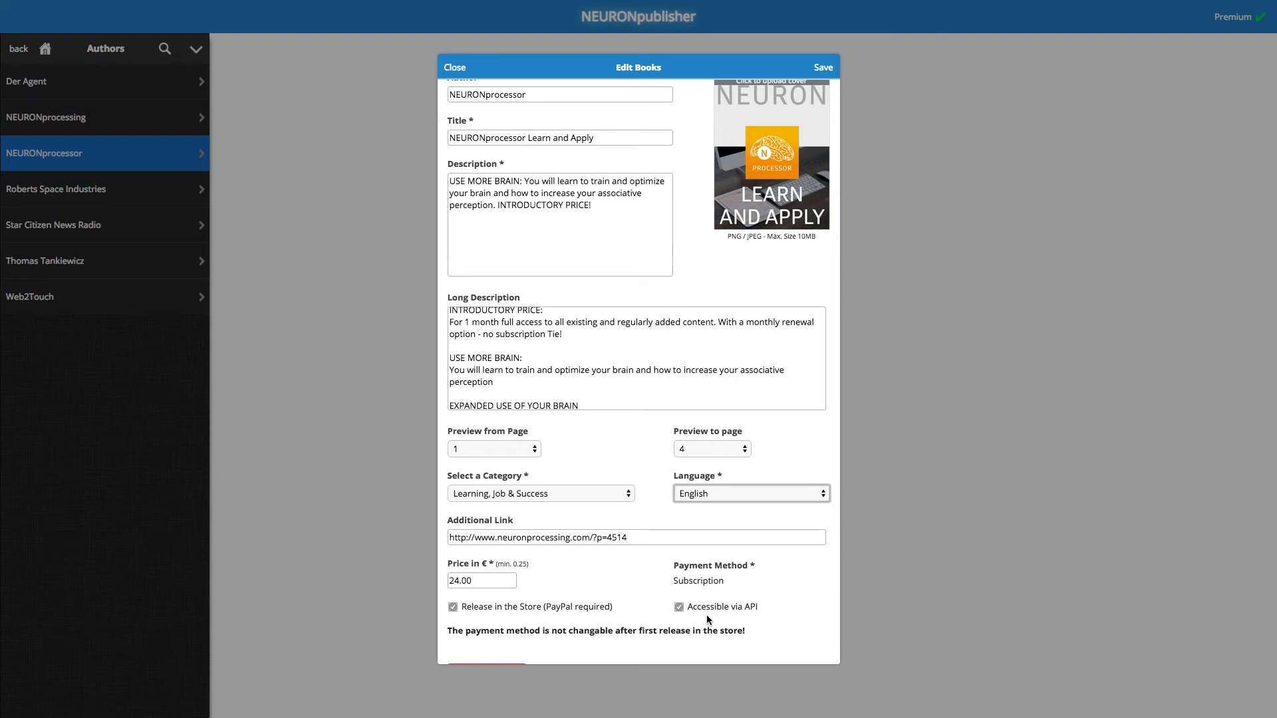
pyautogui.scroll(1, 707, 618)
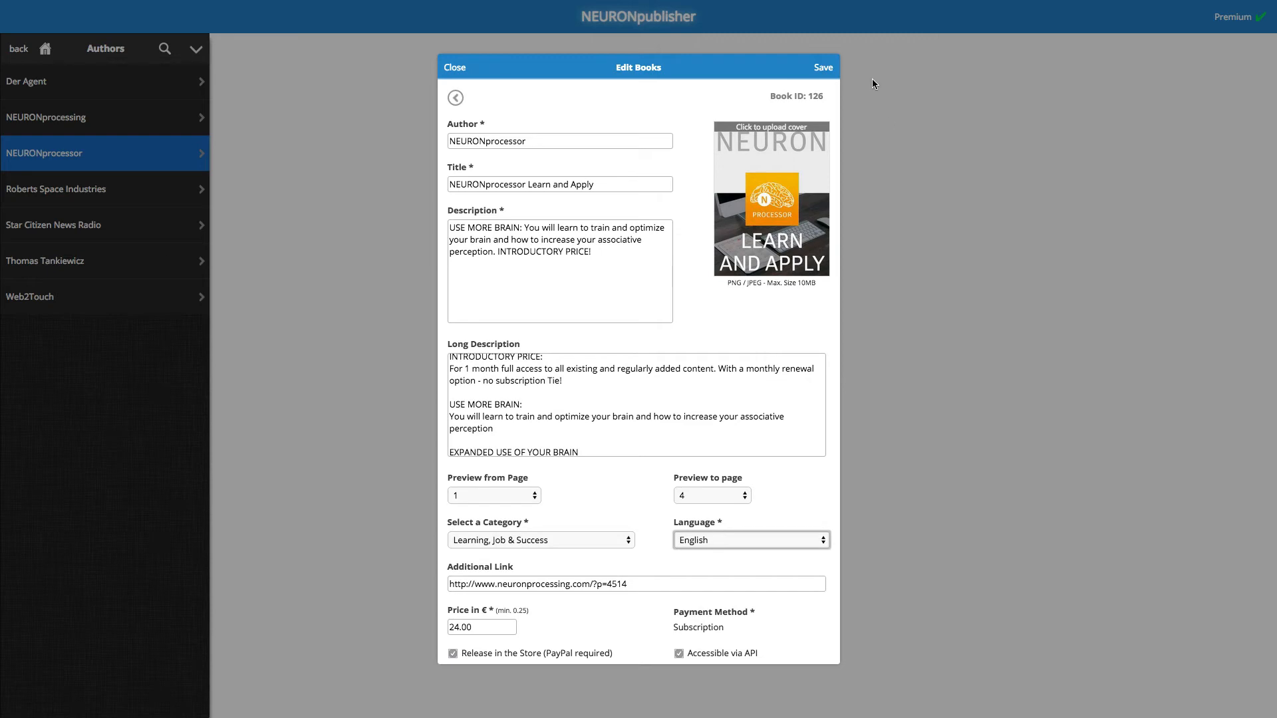
pyautogui.click(821, 67)
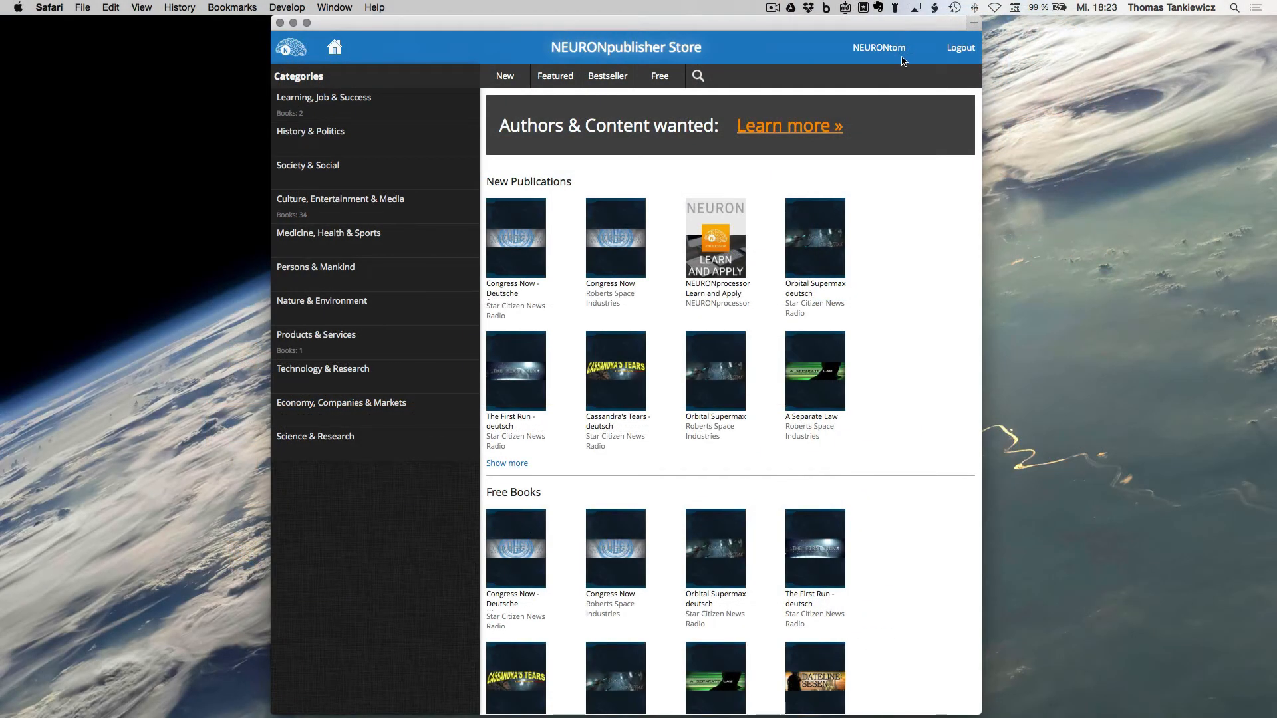
# In the NEURONpublisher Store, open "NEURONprocessor Learn and Apply" from the new publications and read its detailed description
pyautogui.click(728, 260)
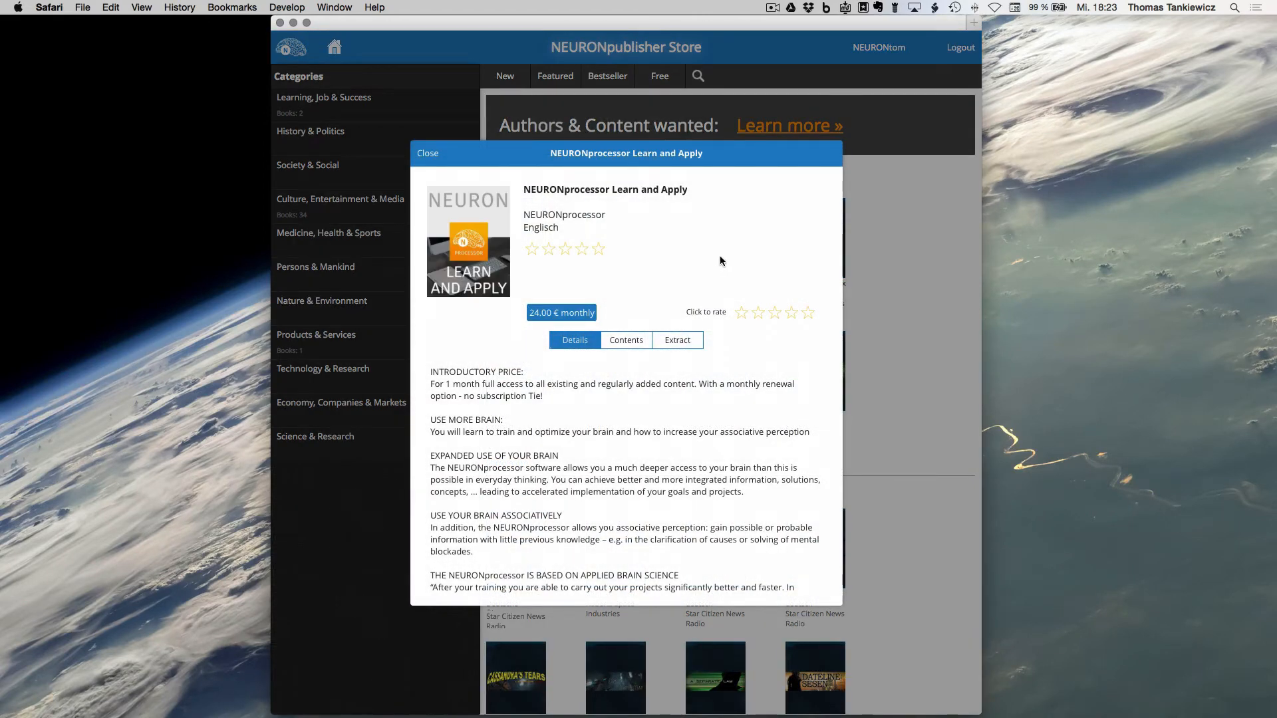
pyautogui.scroll(-3, 616, 386)
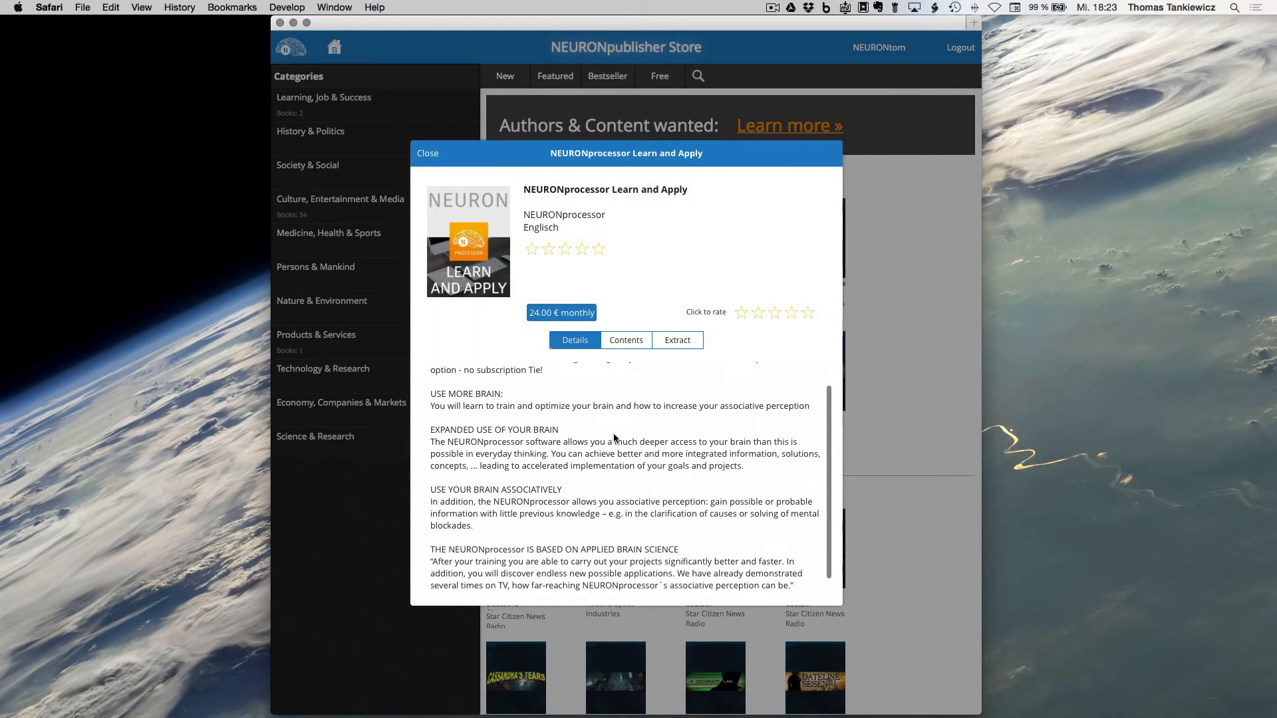
pyautogui.scroll(3, 613, 433)
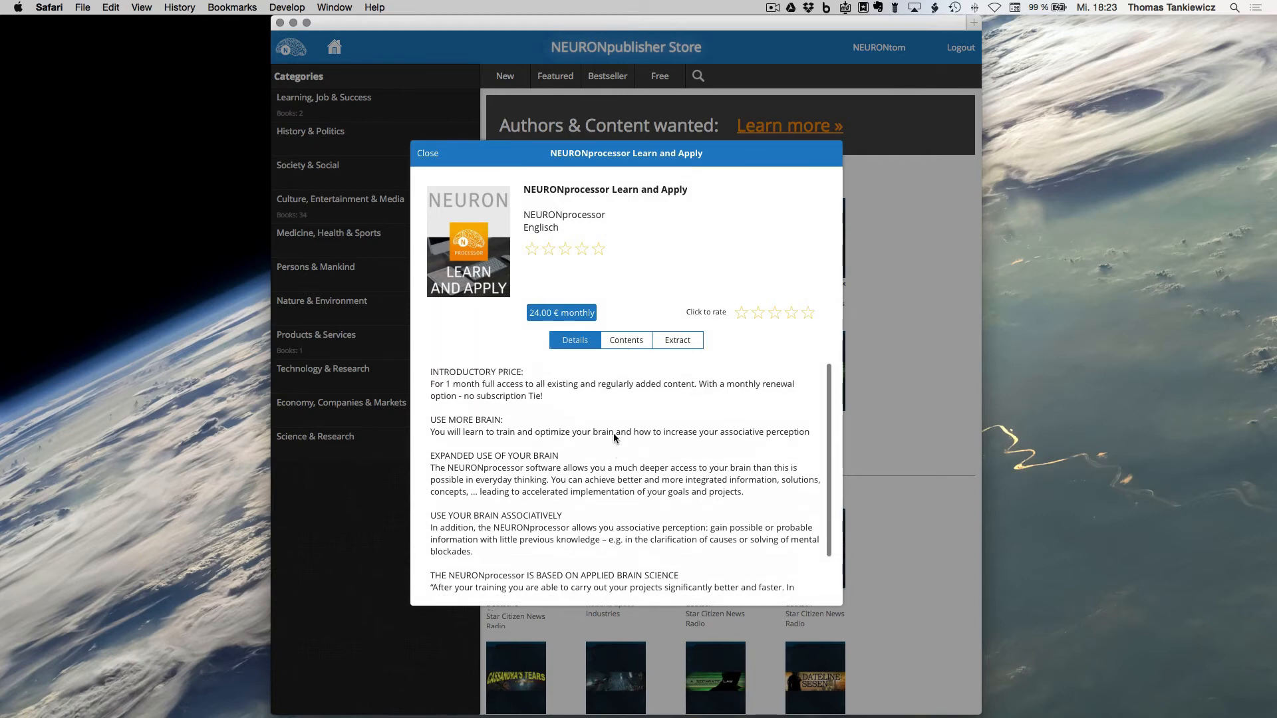
# View the book's table of contents in the store and read through its preview extract
pyautogui.click(625, 346)
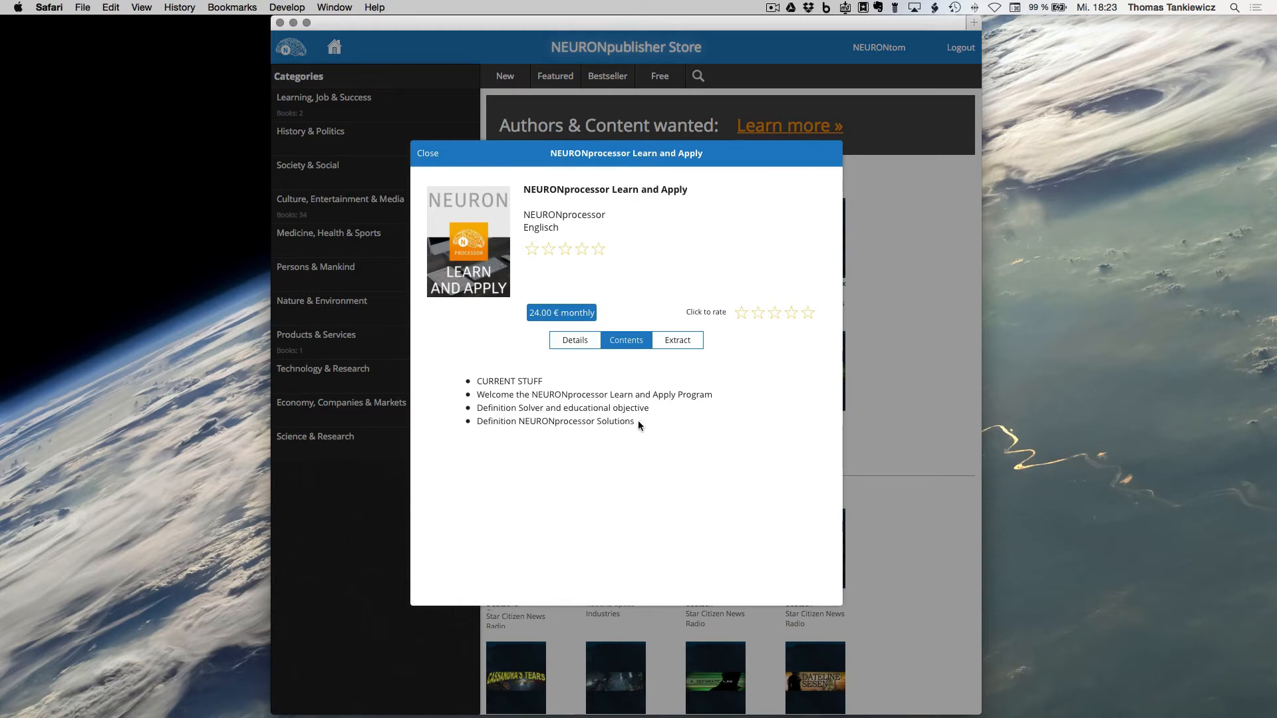
pyautogui.click(672, 342)
pyautogui.scroll(-10, 645, 484)
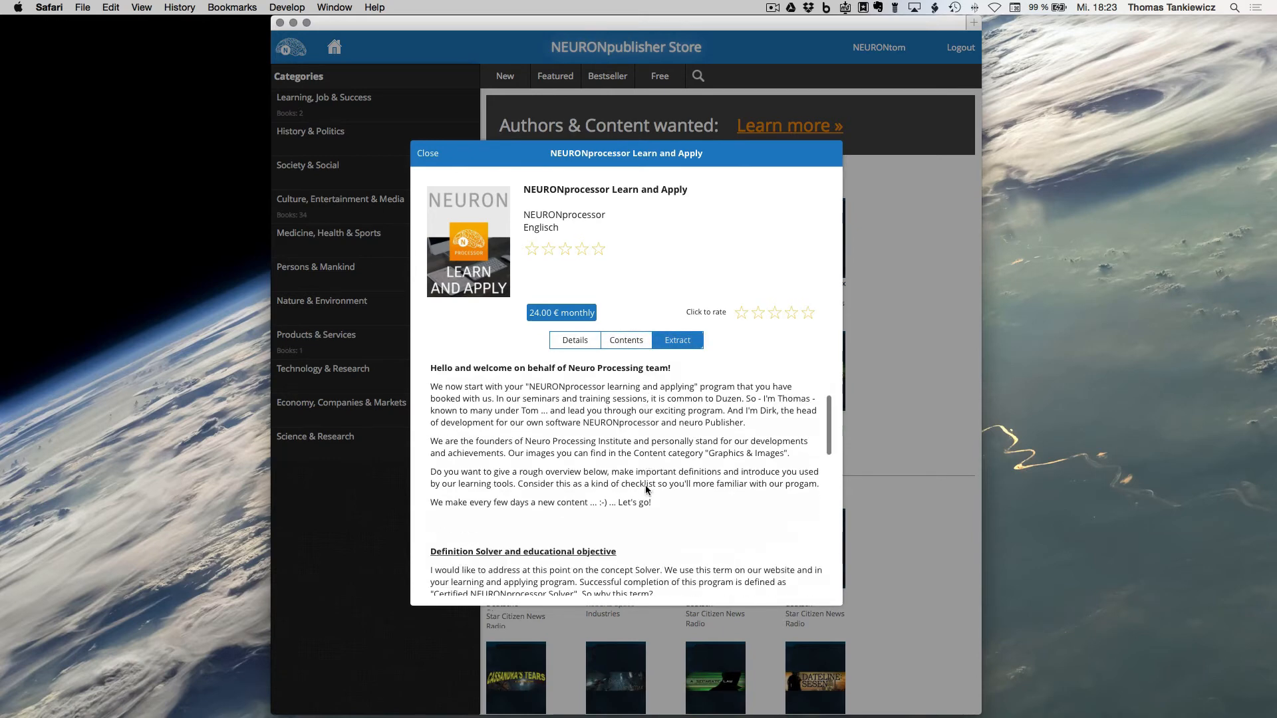
pyautogui.scroll(10, 645, 490)
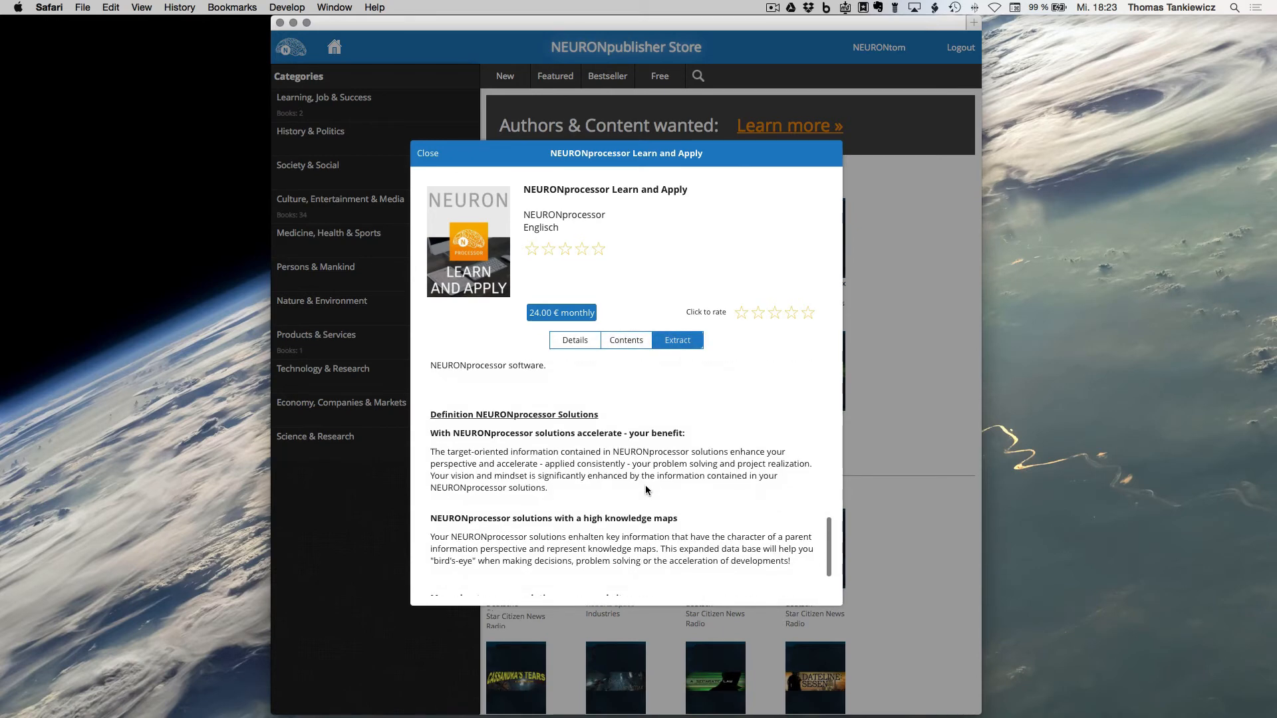
pyautogui.scroll(5, 645, 490)
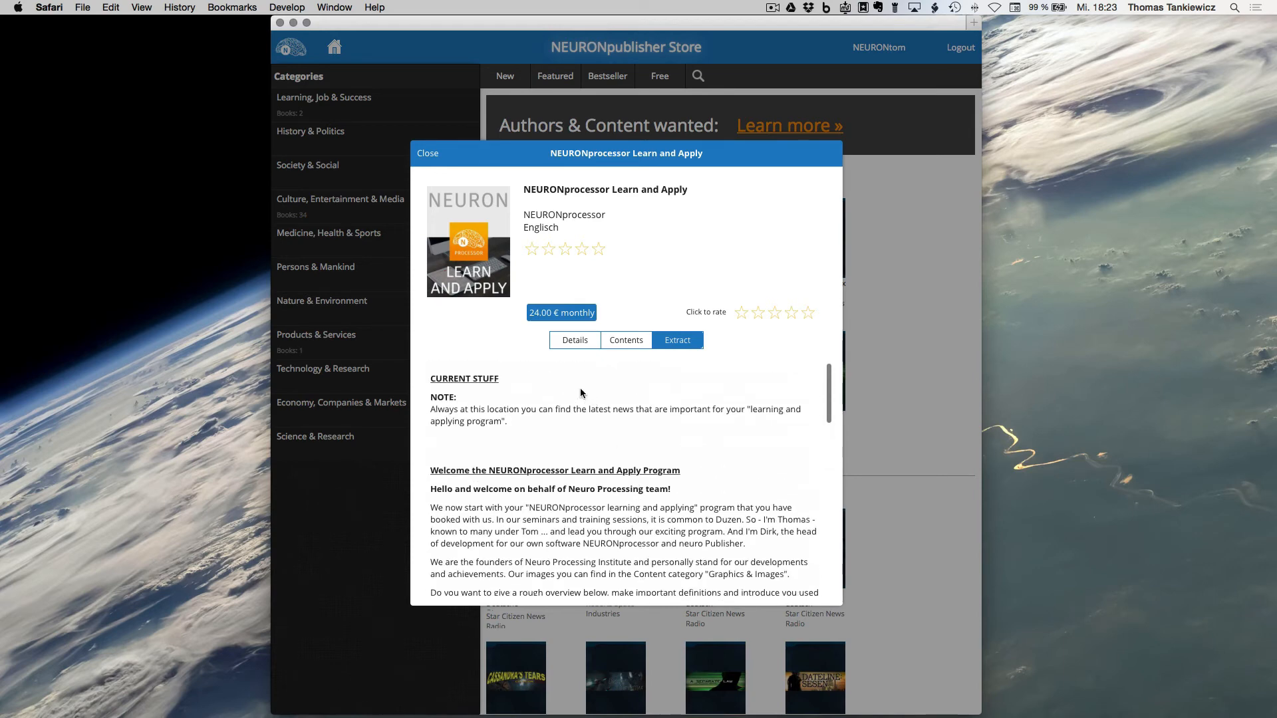
# Return to the book's details and open the payment process for its monthly subscription
pyautogui.click(570, 340)
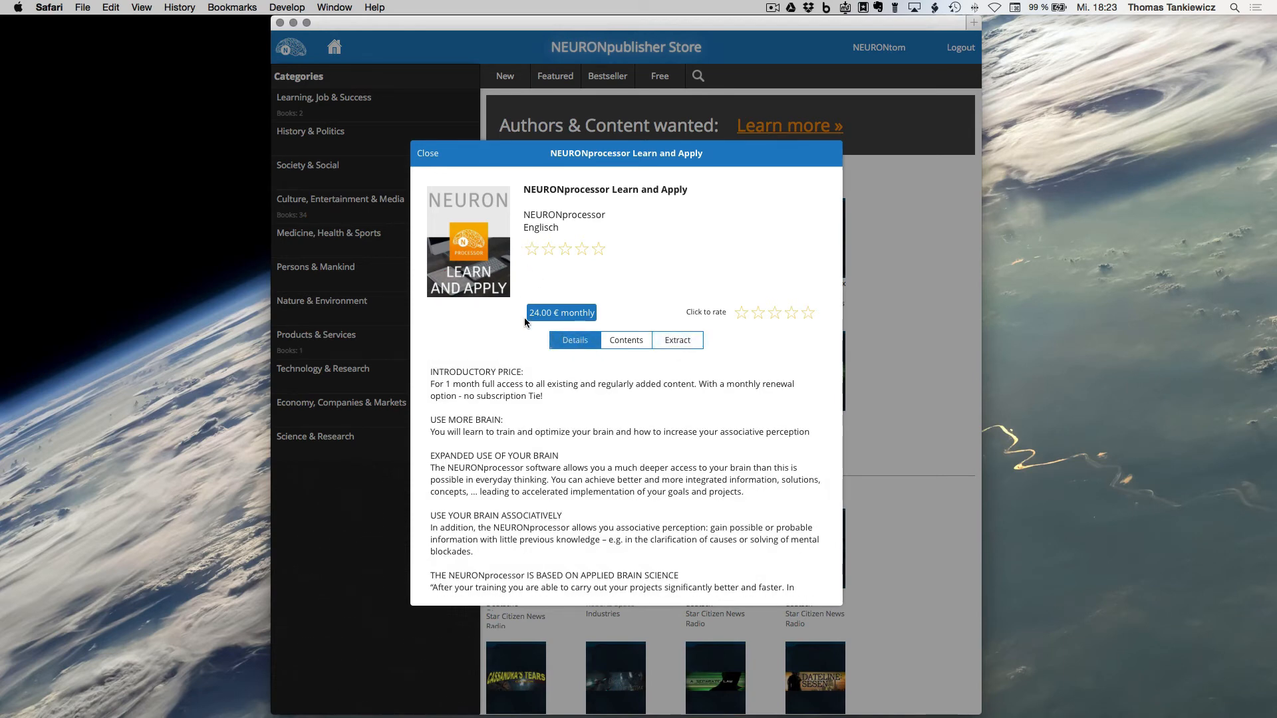
pyautogui.click(570, 317)
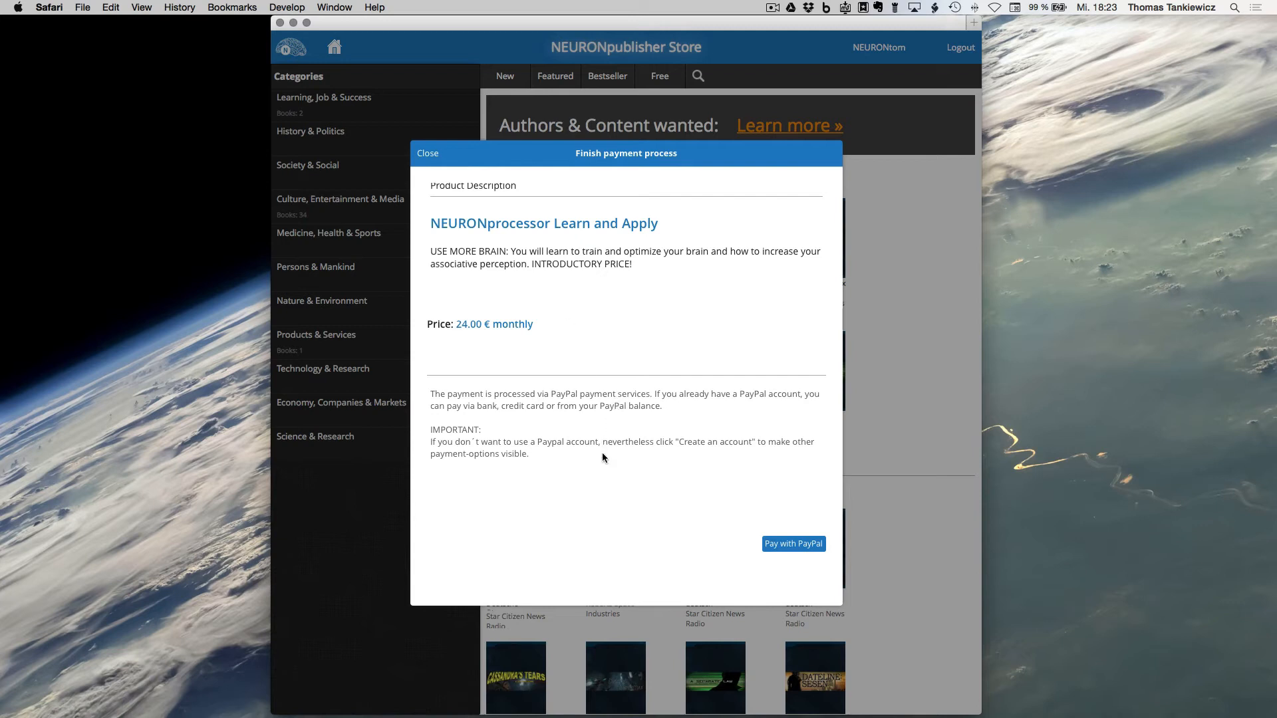
# Continue the "NEURONprocessor Learn and Apply" subscription purchase to PayPal and switch back to NEURONpublisher
pyautogui.click(792, 544)
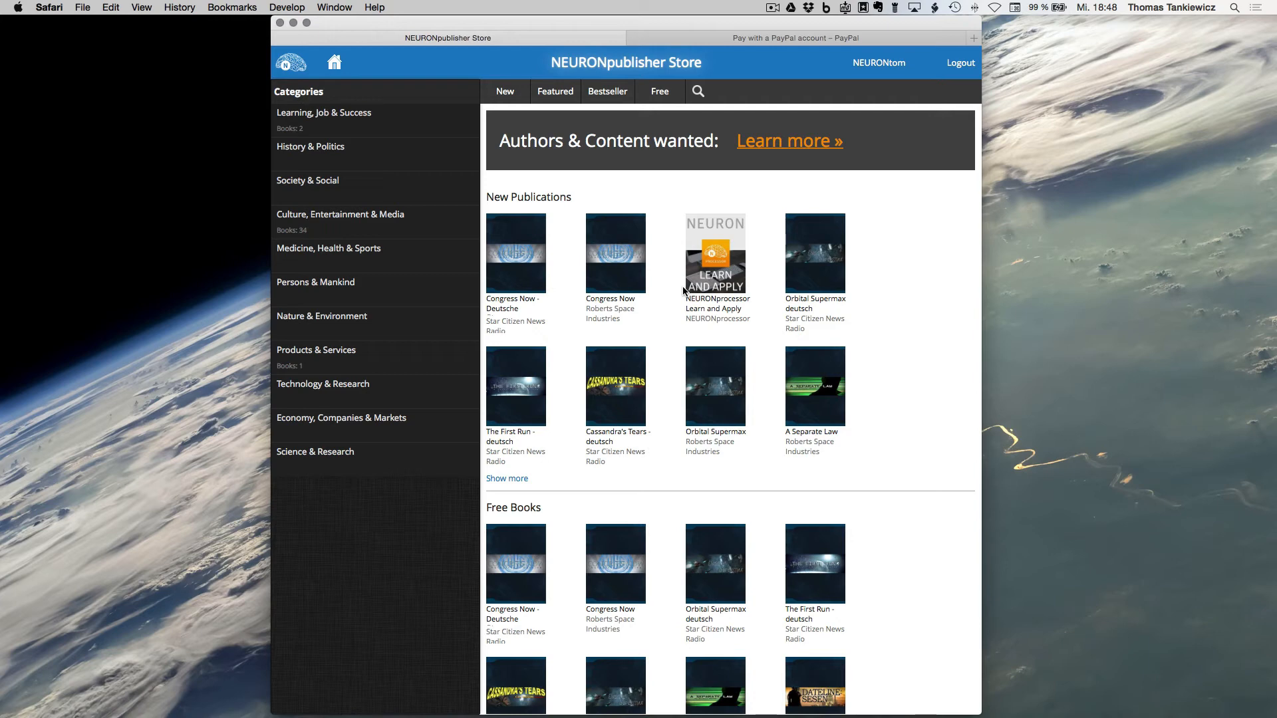
pyautogui.press('super+Tab')
pyautogui.press('super+shift+Tab')
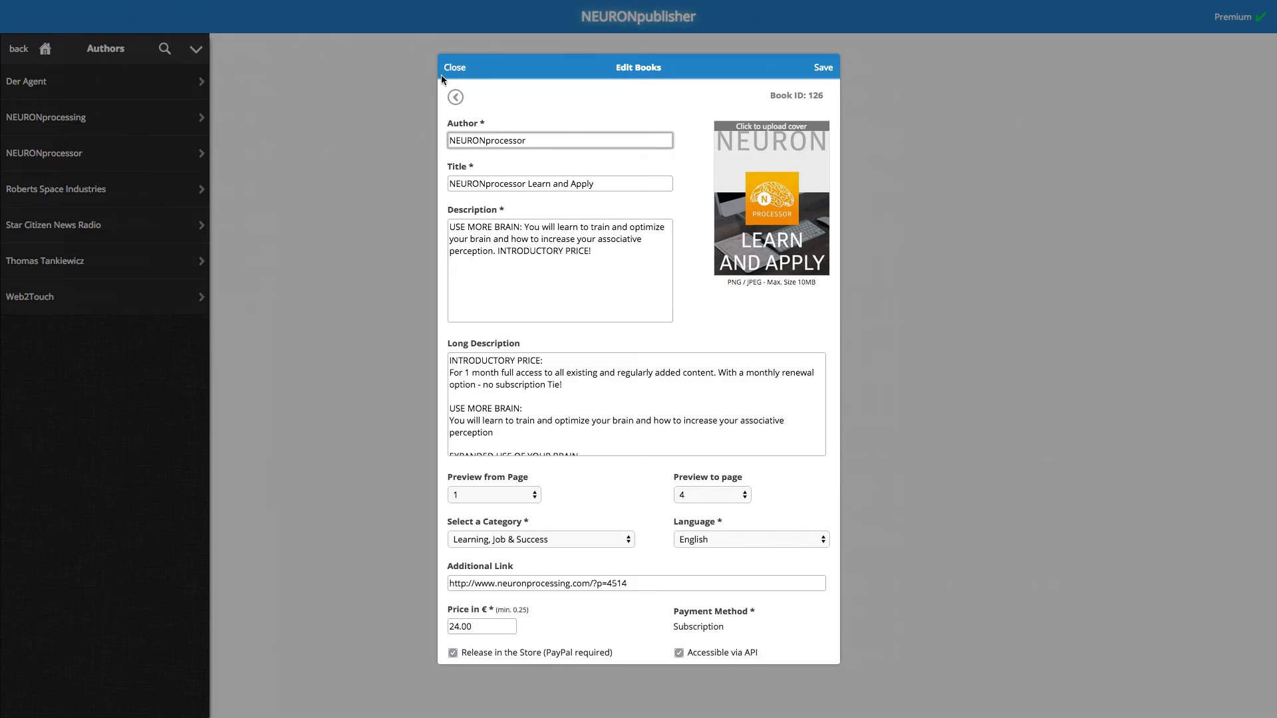
# Leave the book settings, generate the product button code for "NEURONprocessor Learn and Apply" in the widgets, and try its store badge
pyautogui.click(452, 67)
pyautogui.click(44, 50)
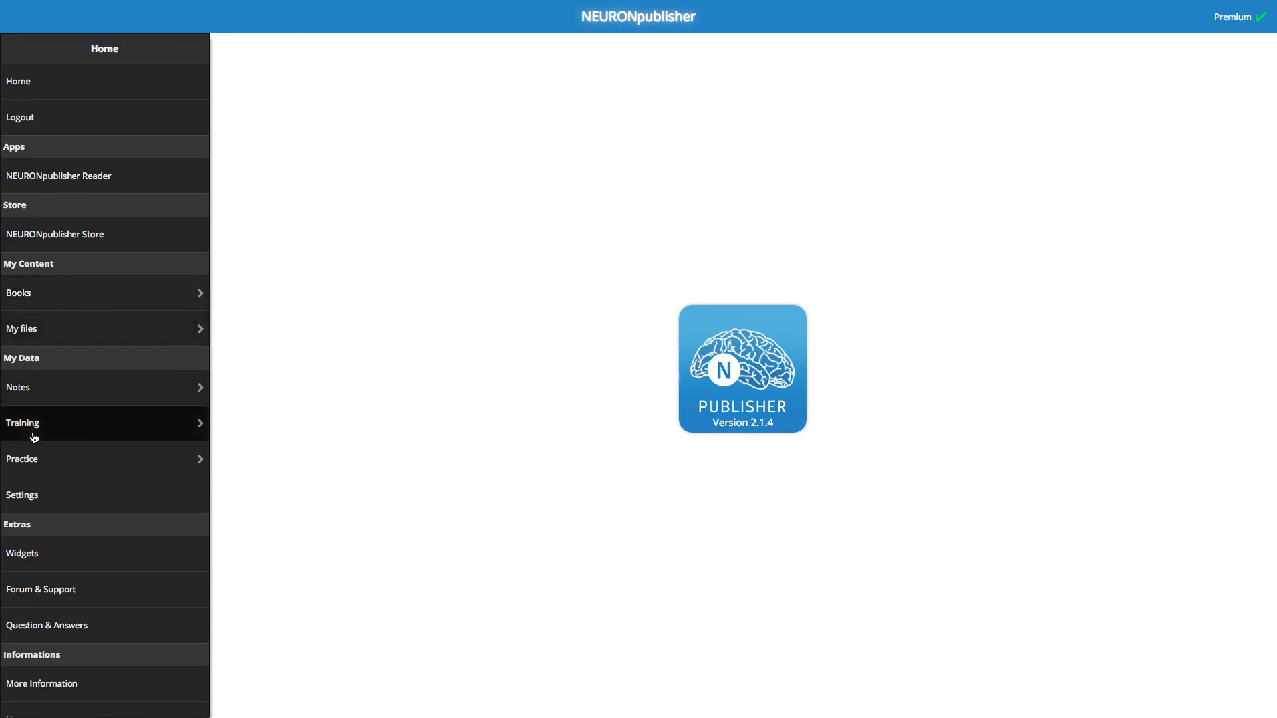
pyautogui.click(51, 563)
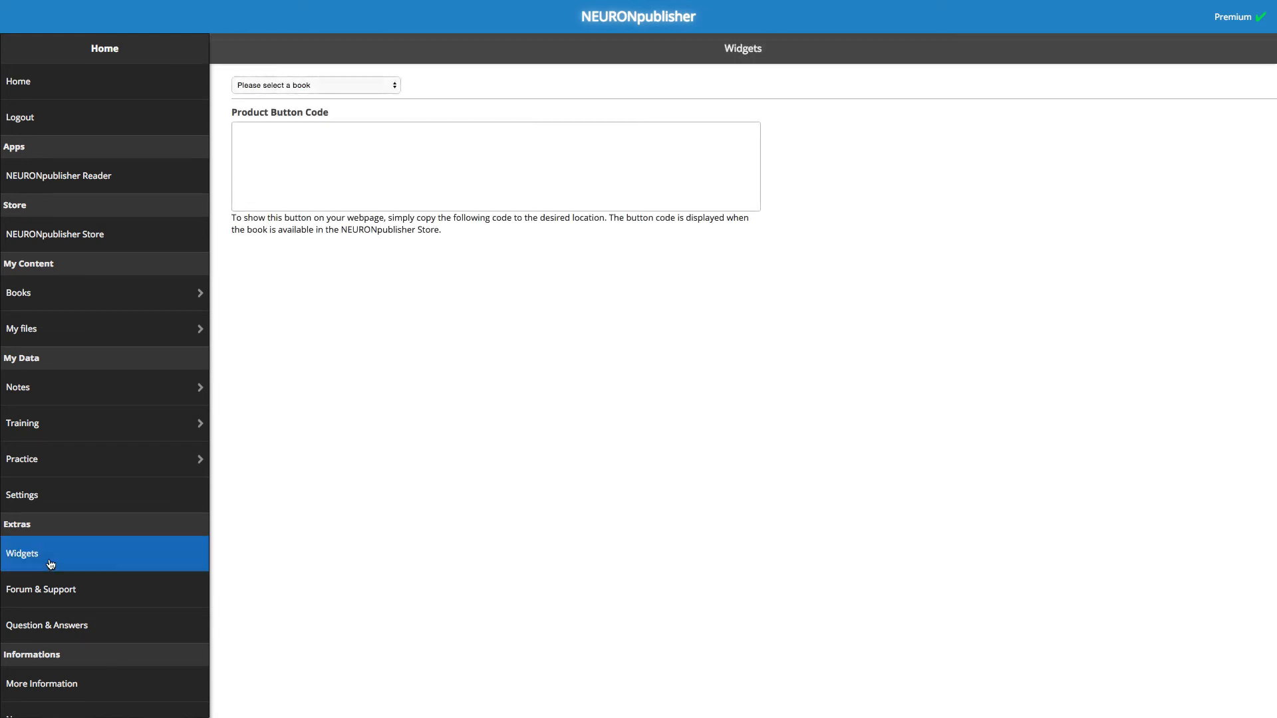
pyautogui.click(287, 85)
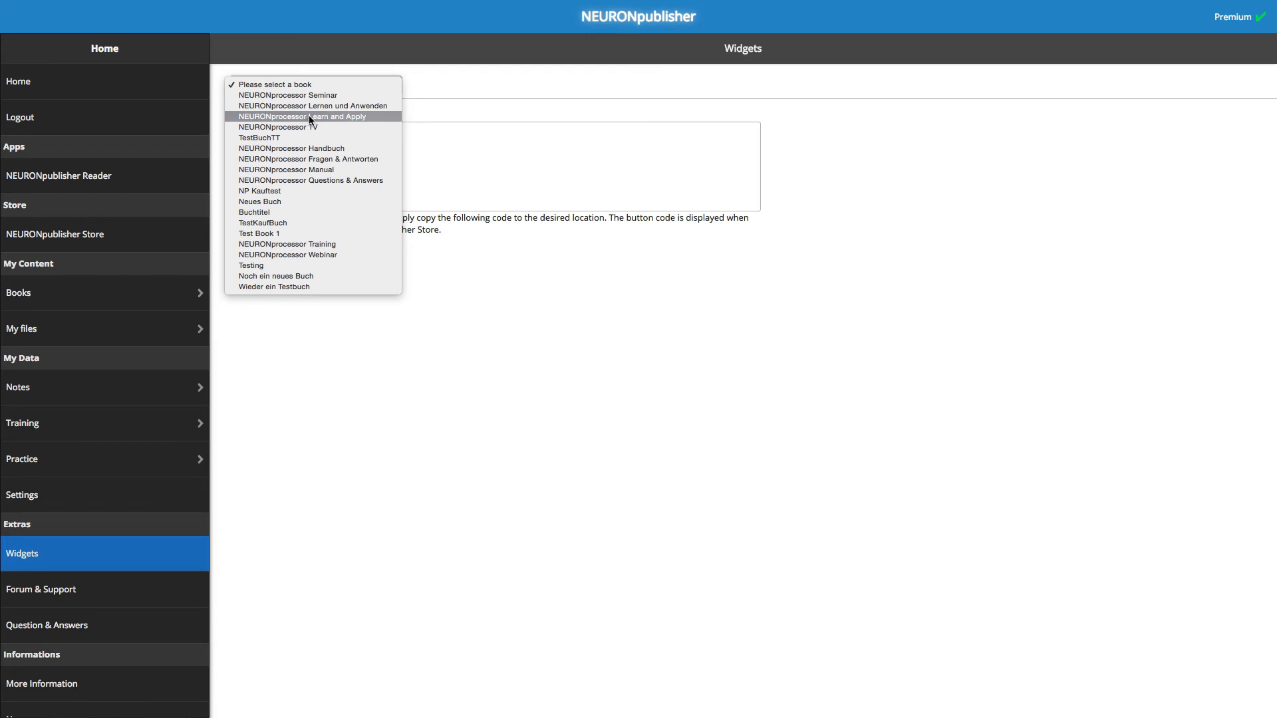
pyautogui.click(329, 117)
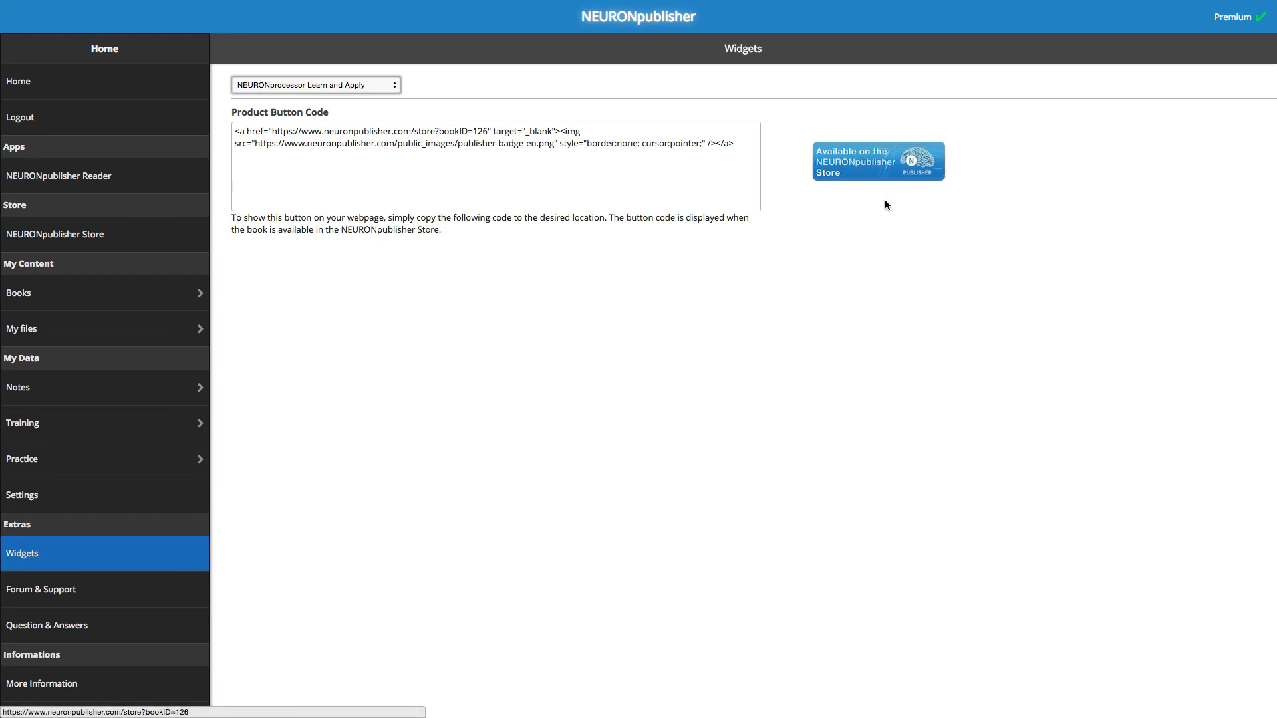
pyautogui.click(910, 162)
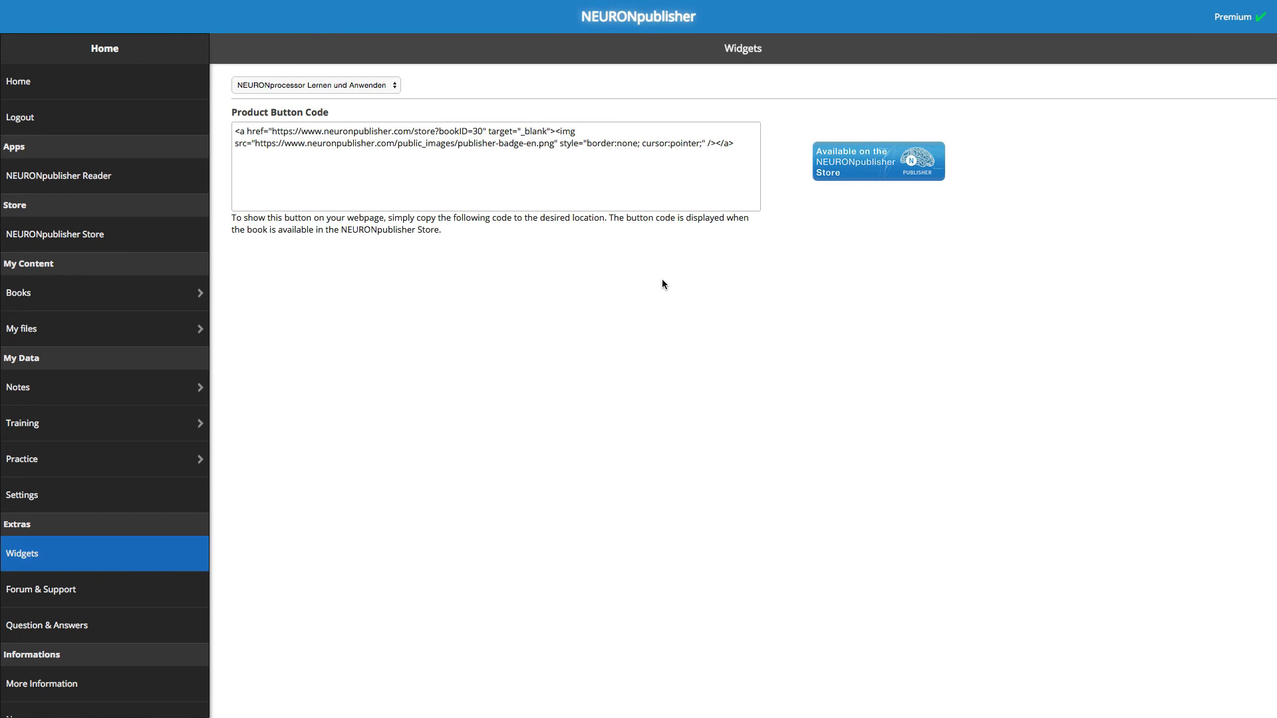
# Copy the product button code of "NEURONprocessor Lernen und Anwenden" into the new WordPress text block and show the block visually
pyautogui.click(536, 173)
pyautogui.press('super+c')
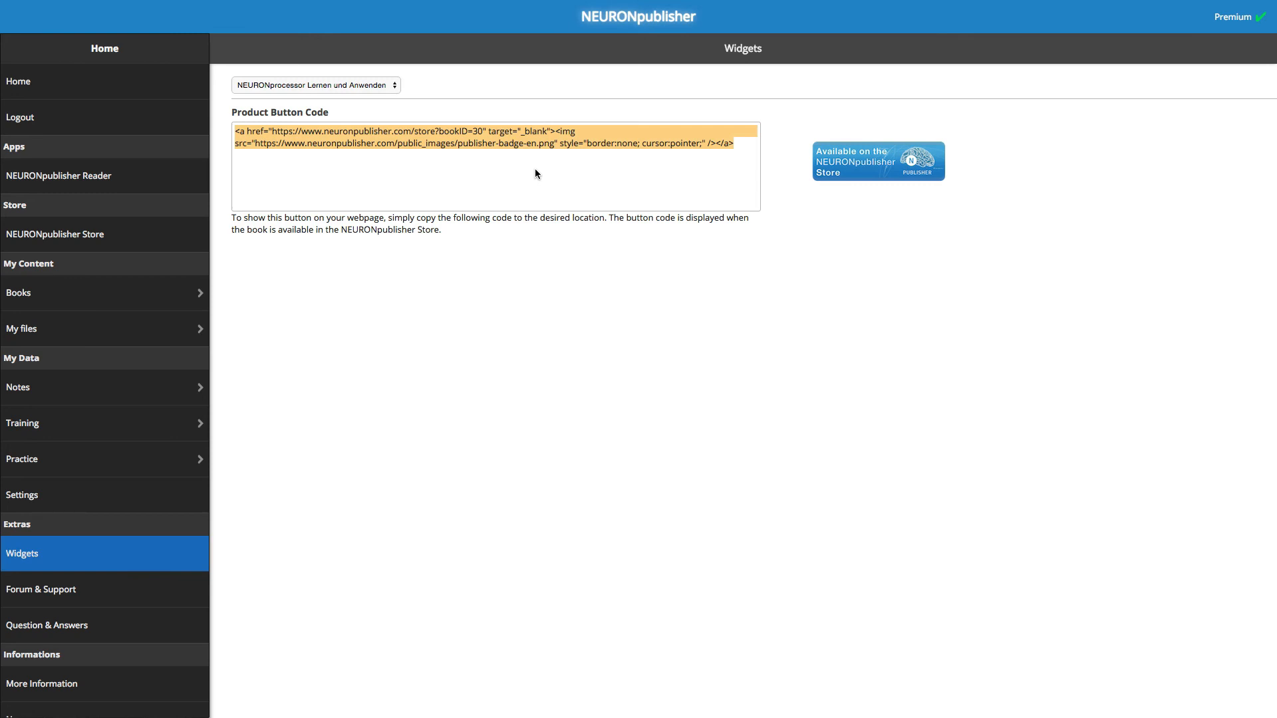
pyautogui.press('super+Tab')
pyautogui.press('super+Tab')
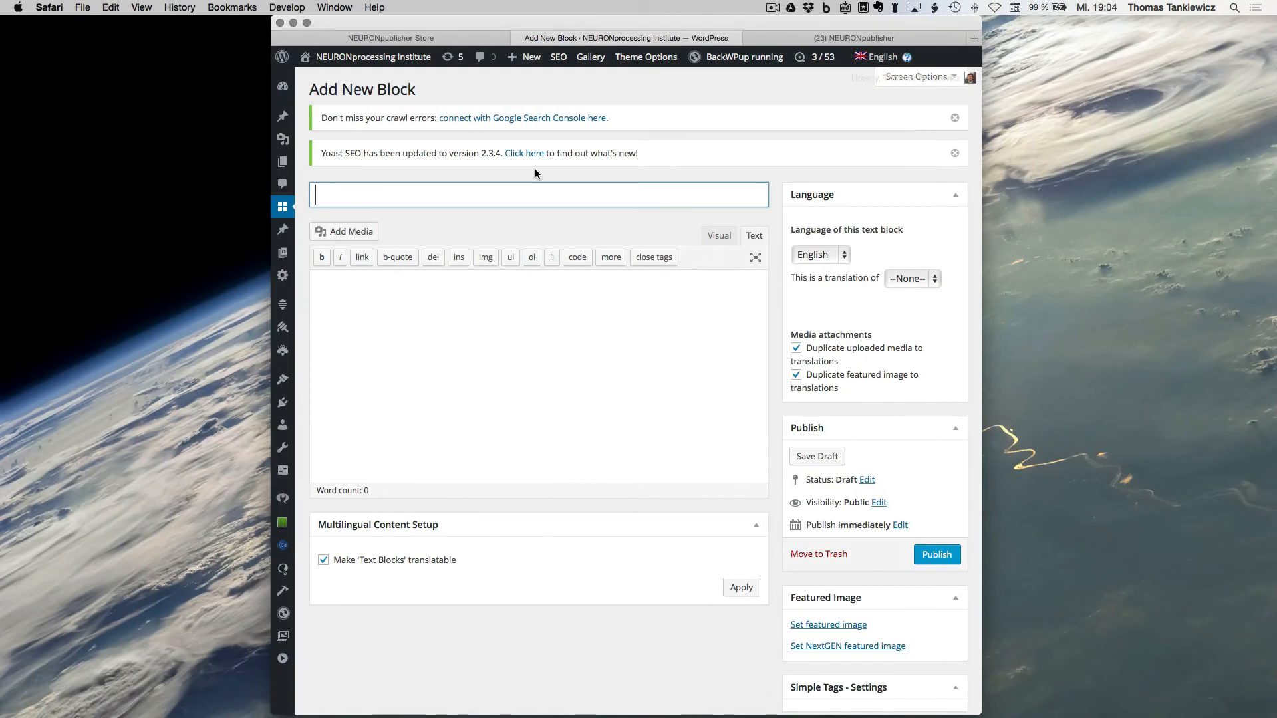
pyautogui.scroll(-1, 533, 226)
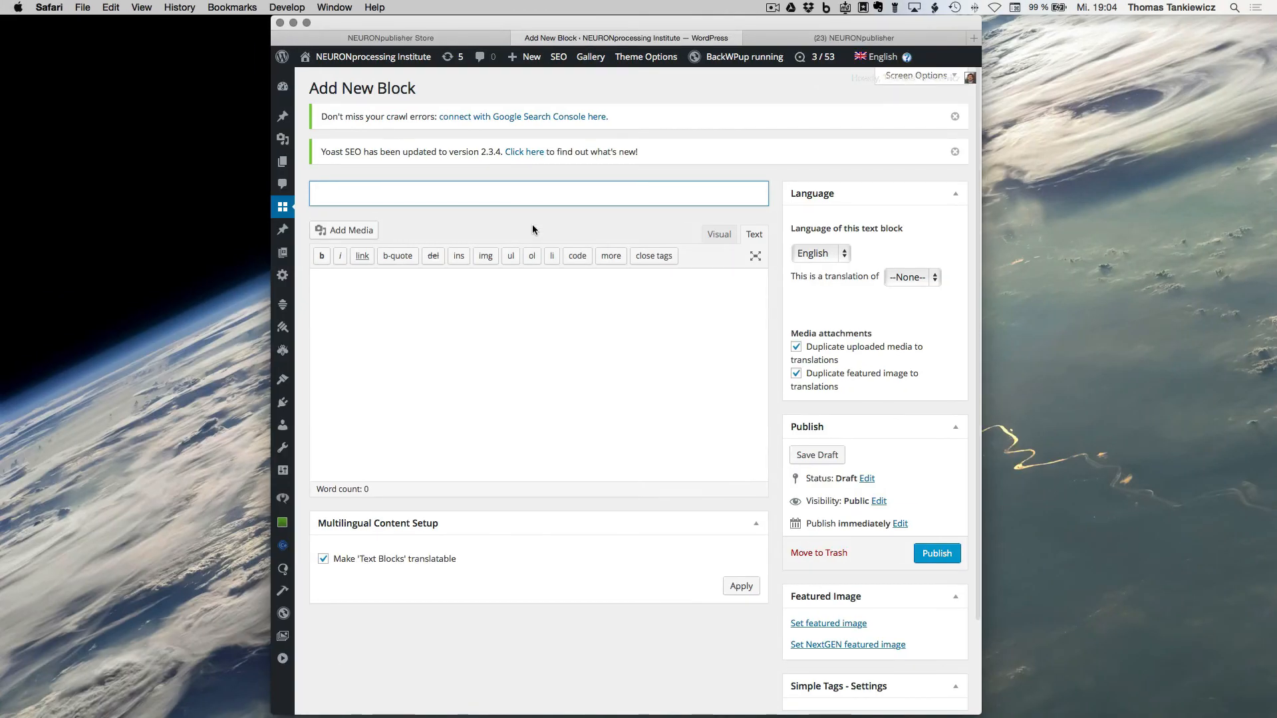
pyautogui.click(500, 320)
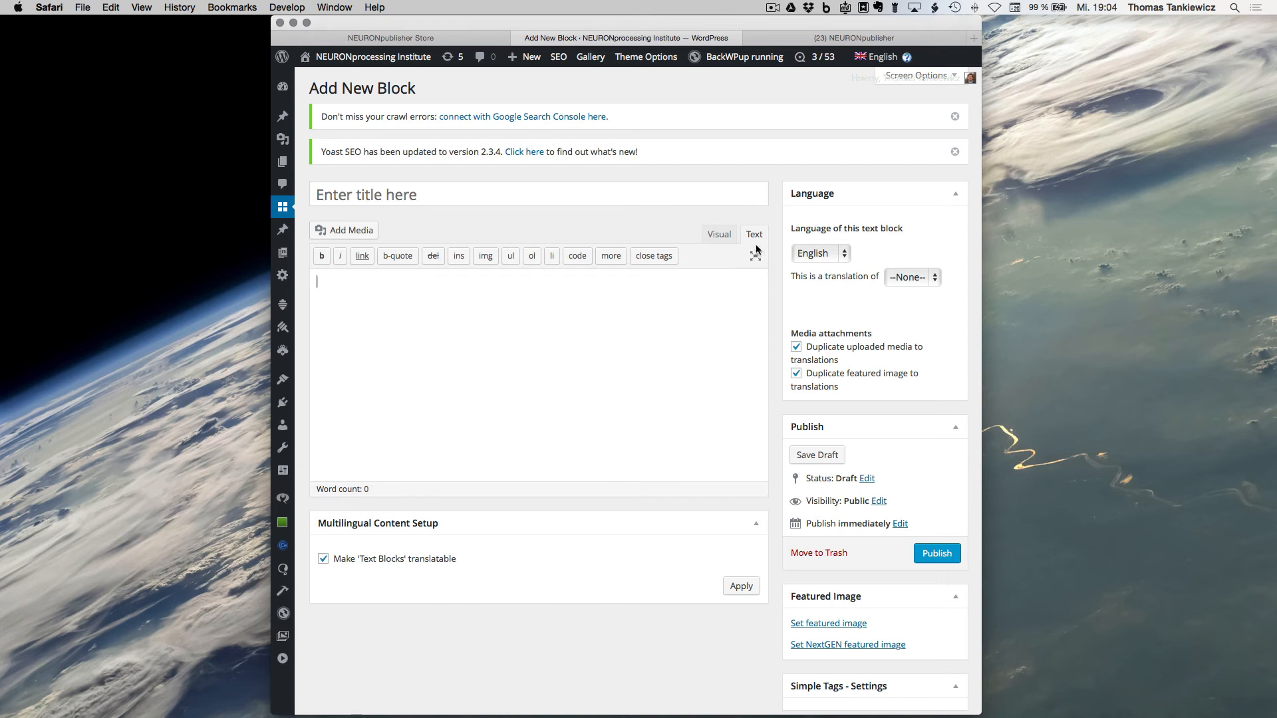
pyautogui.press('super+v')
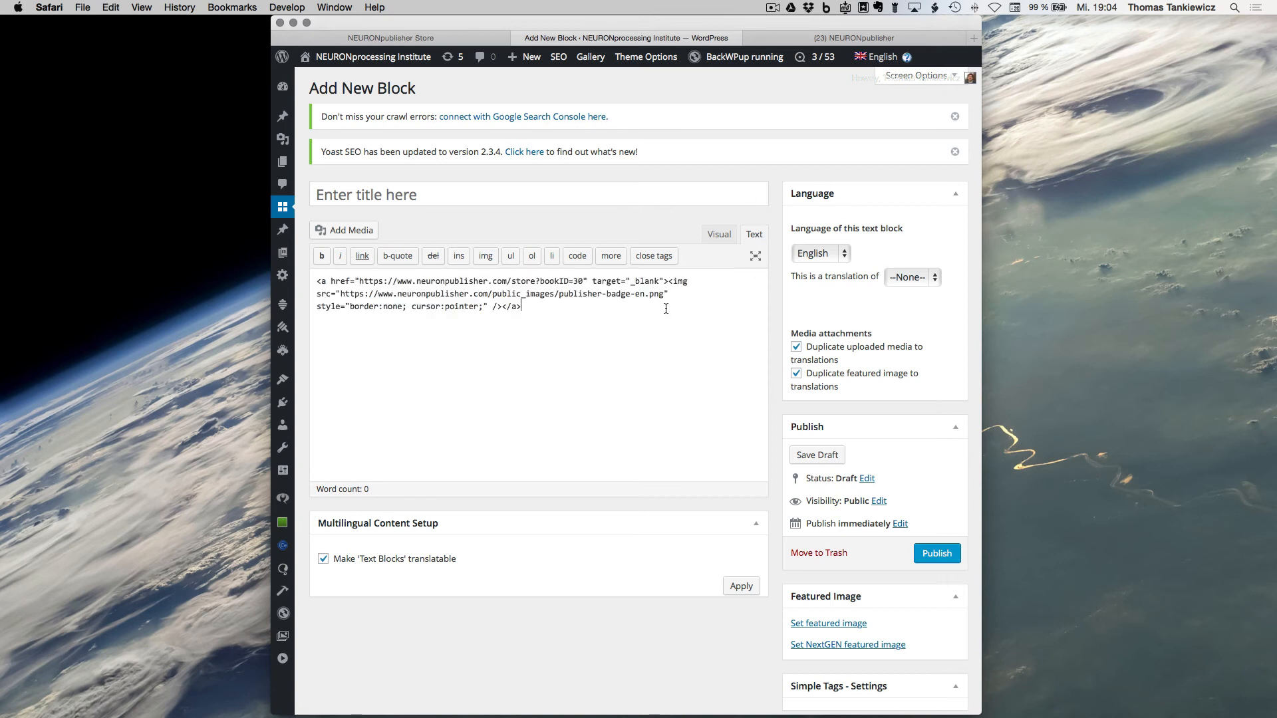
pyautogui.click(717, 235)
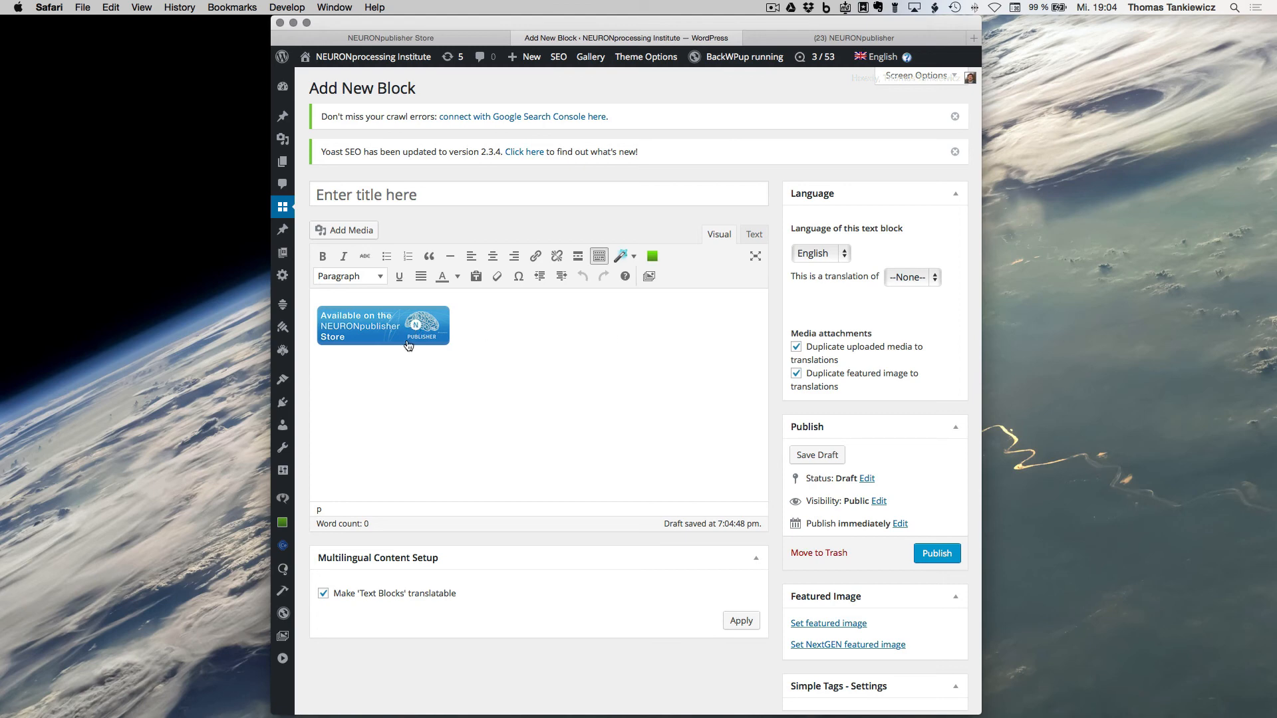
# Switch to the NEURONpublisher Facebook page and paste the copied product button code into a new status post
pyautogui.click(858, 38)
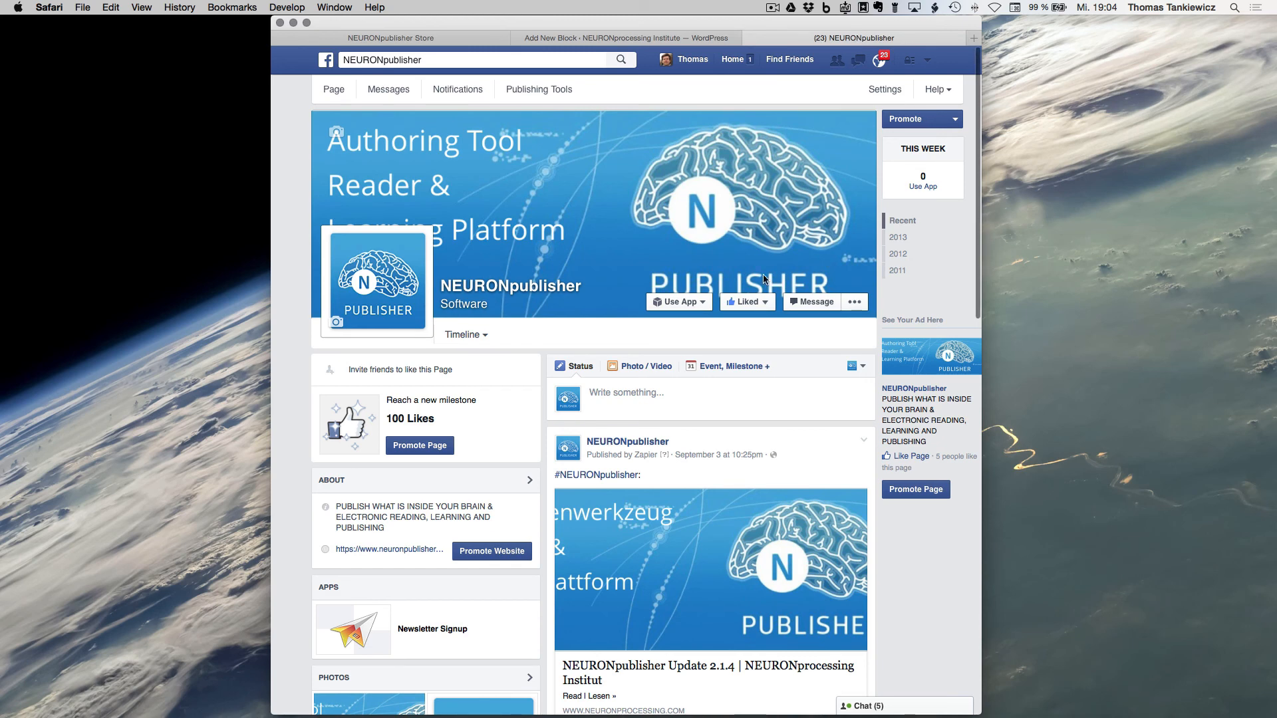
pyautogui.scroll(-2, 764, 276)
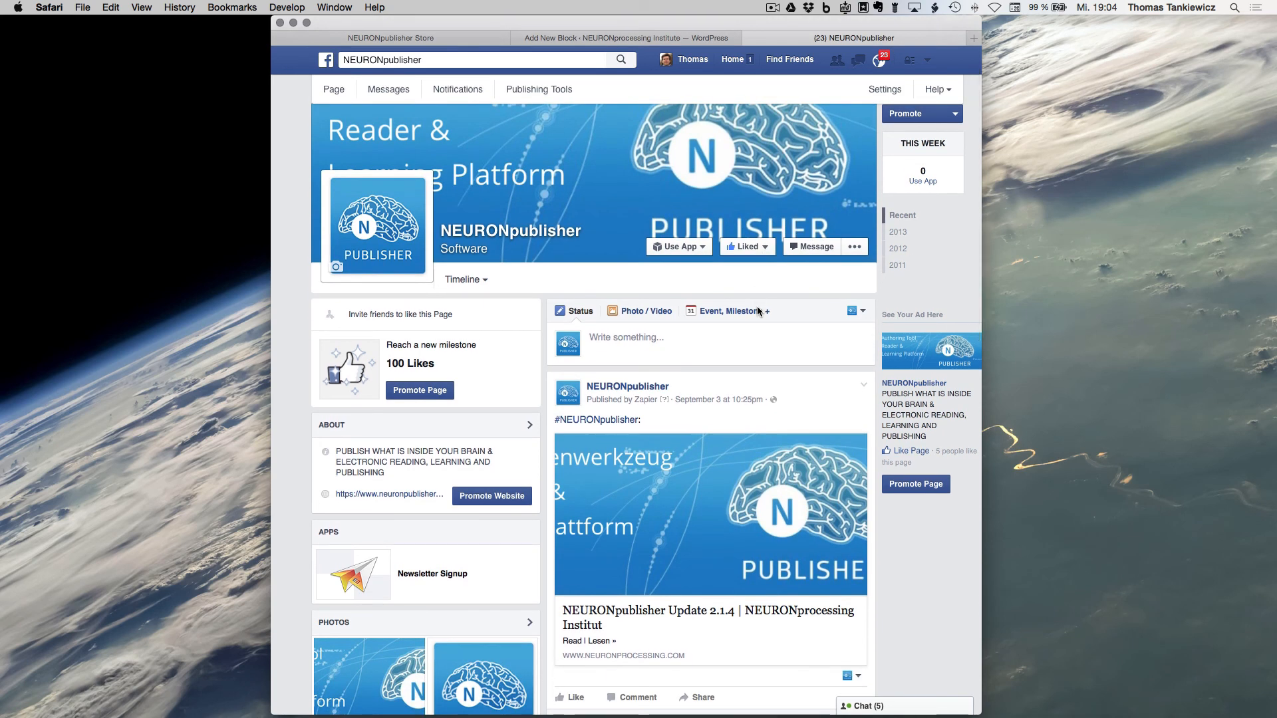
pyautogui.click(688, 338)
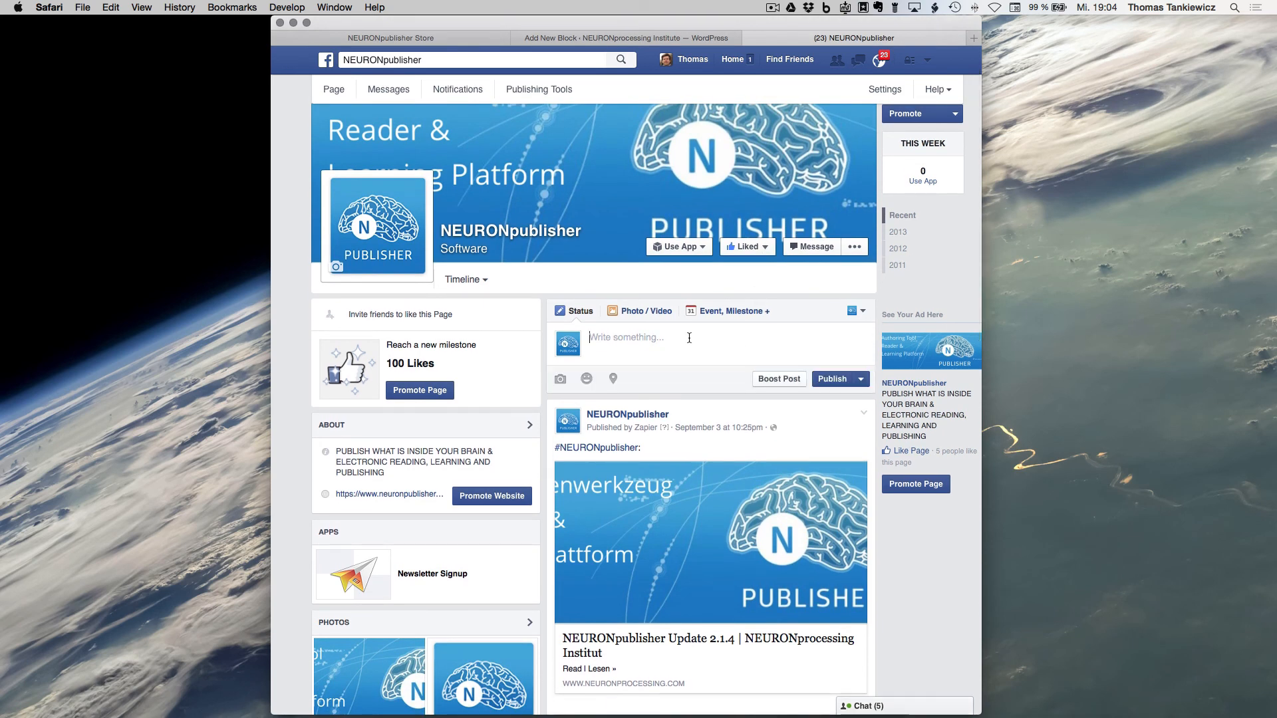
pyautogui.press('super+v')
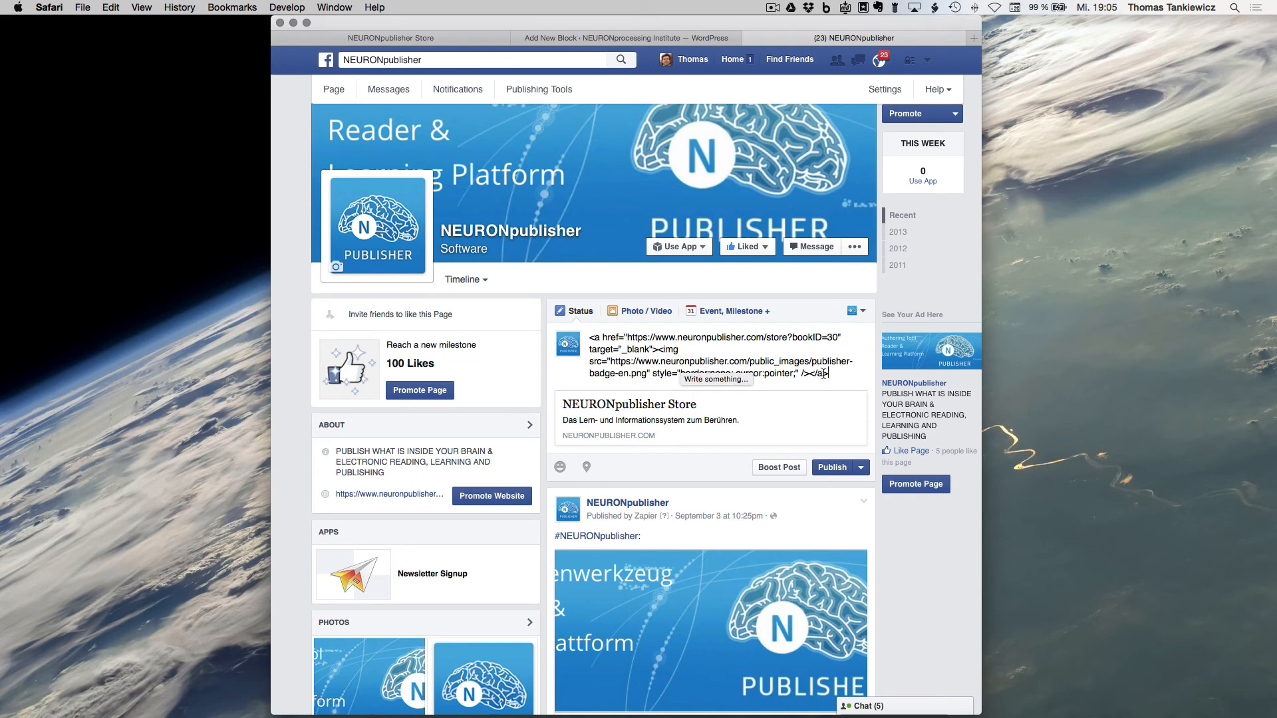
# Replace the code in the post with "Put any text you want to promote your book.", keeping the store link preview
pyautogui.moveTo(831, 376); pyautogui.dragTo(584, 340)
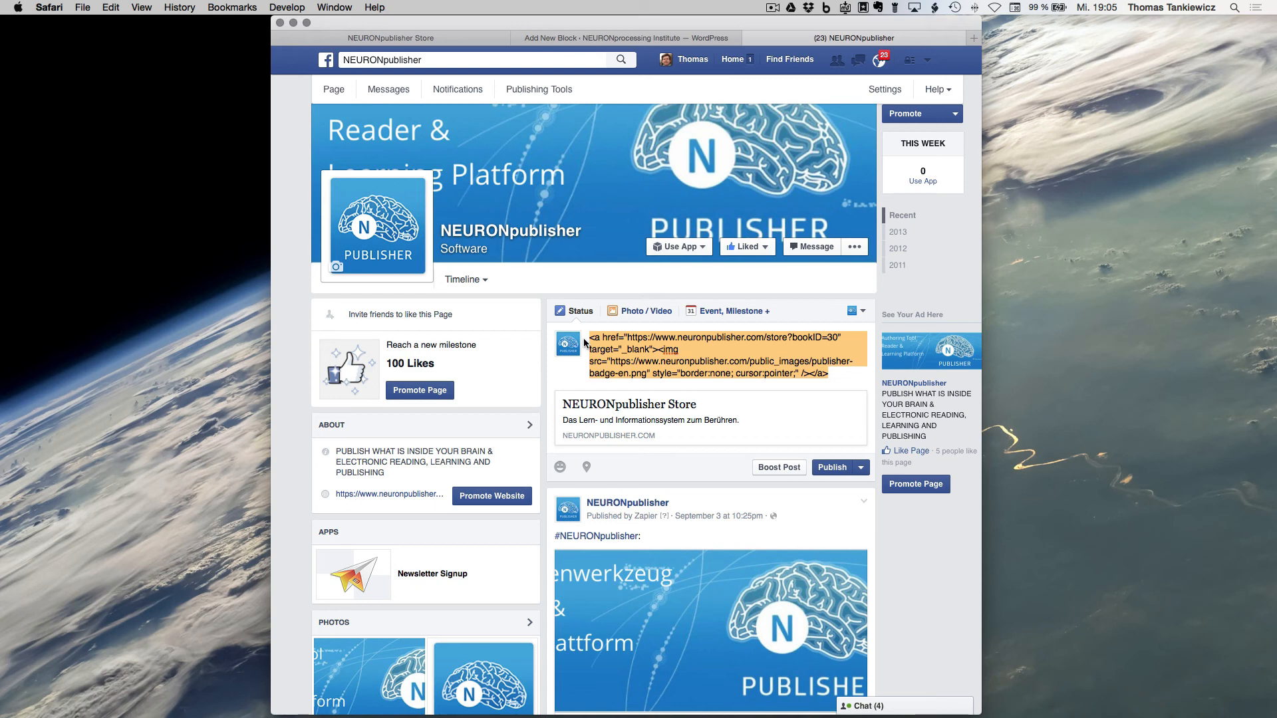
pyautogui.write('Put any ')
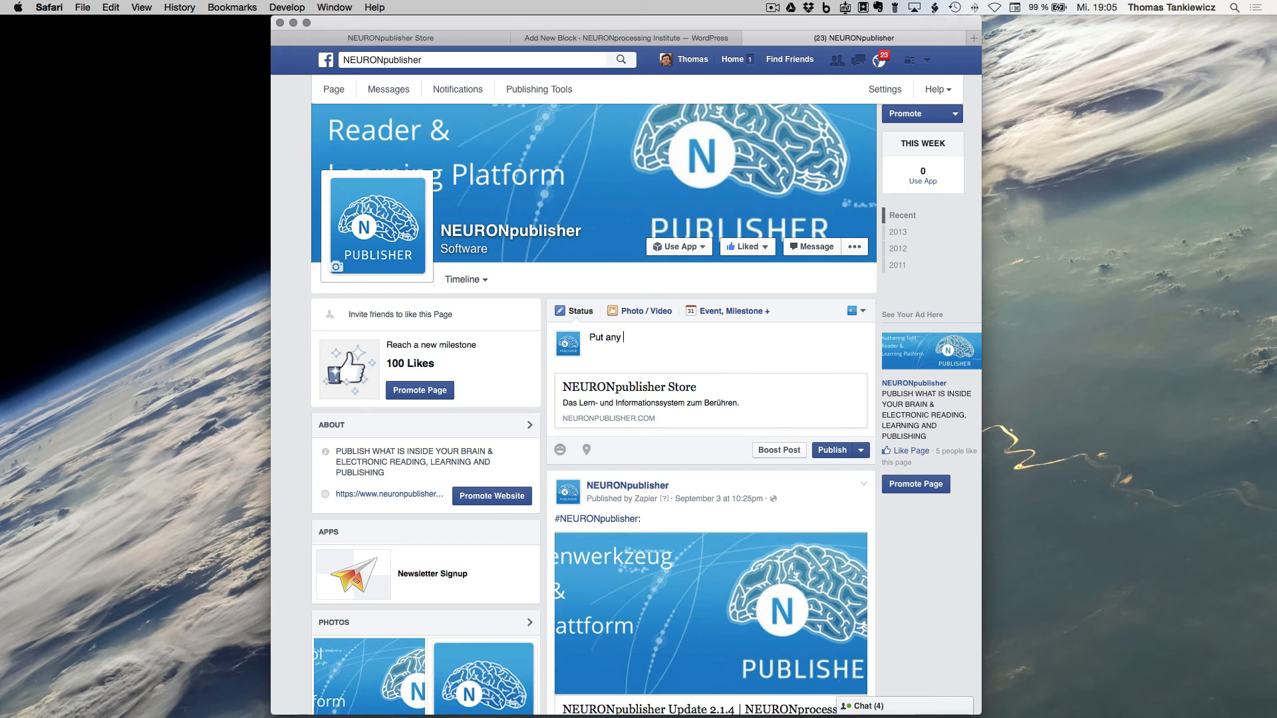
pyautogui.write('text you ')
pyautogui.write('want')
pyautogui.write(' to promote')
pyautogui.write('yoou')
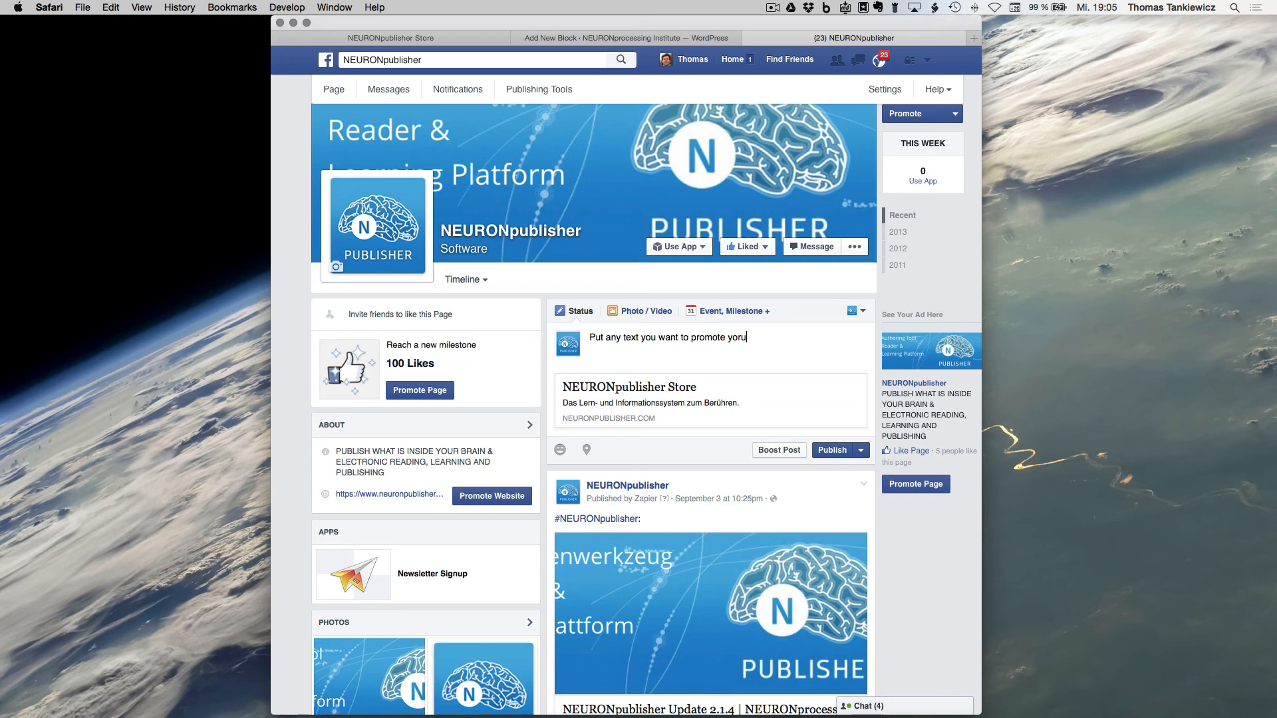
pyautogui.press('BackSpace')
pyautogui.press('BackSpace')
pyautogui.write('ur book.')
# Publish the Facebook post and open its NEURONpublisher Store link
pyautogui.click(828, 452)
pyautogui.click(827, 450)
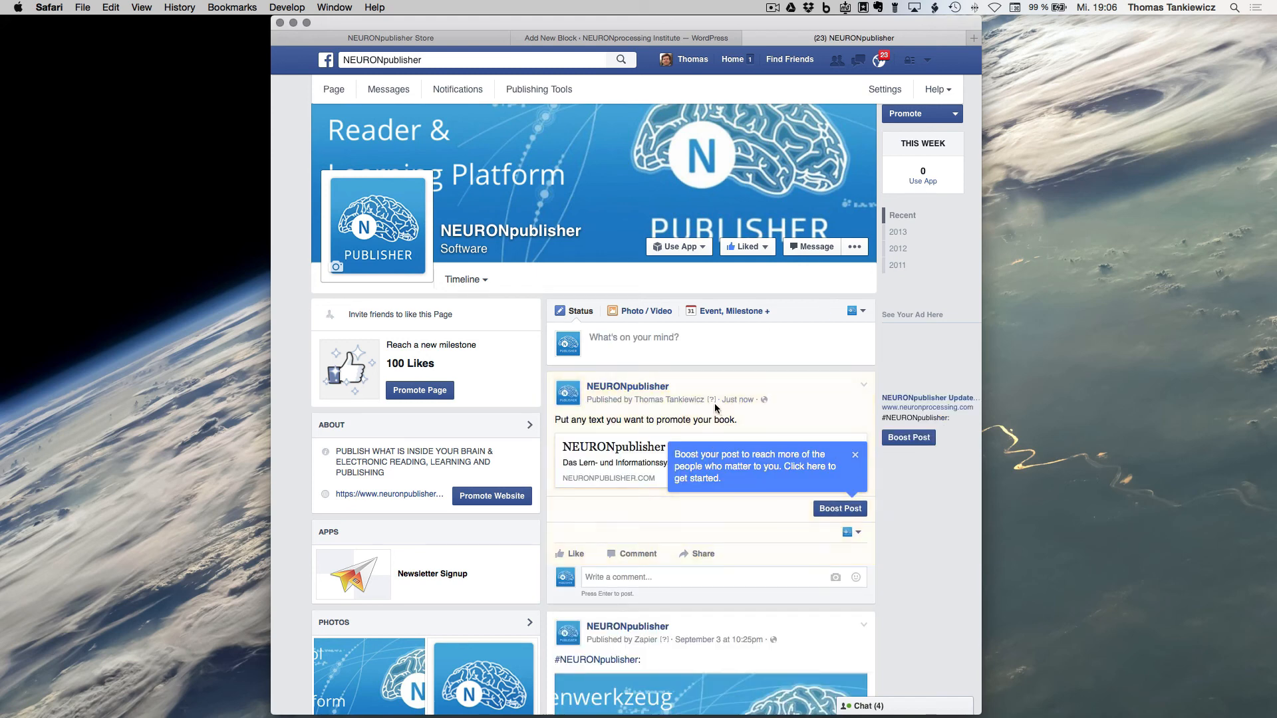
pyautogui.click(633, 453)
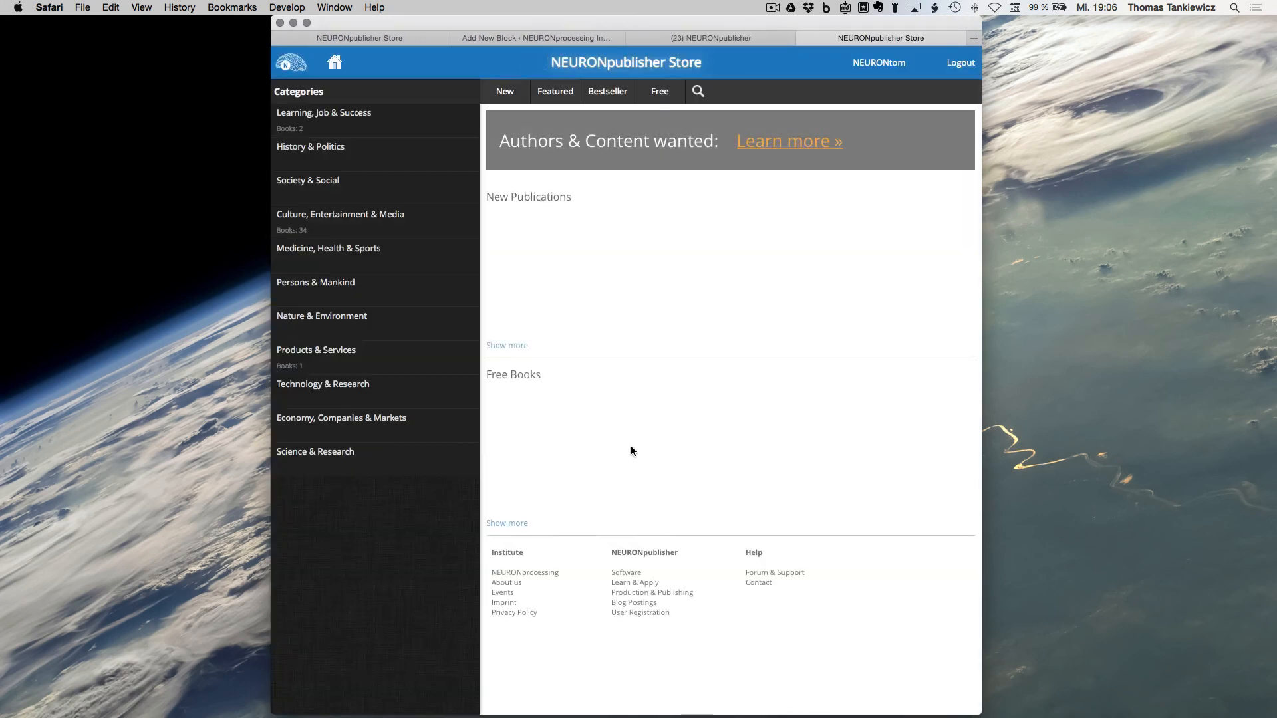